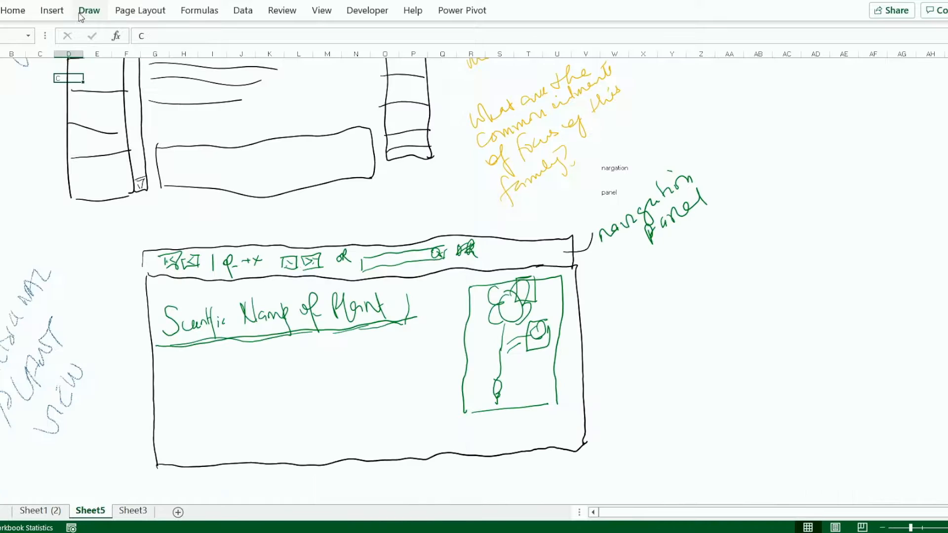
Sketch placeholder text lines with a bracket and a surrounding frame in green ink beneath the "Scientific Name of Plant" heading
{"action": "left_click", "coordinate": [89, 10]}
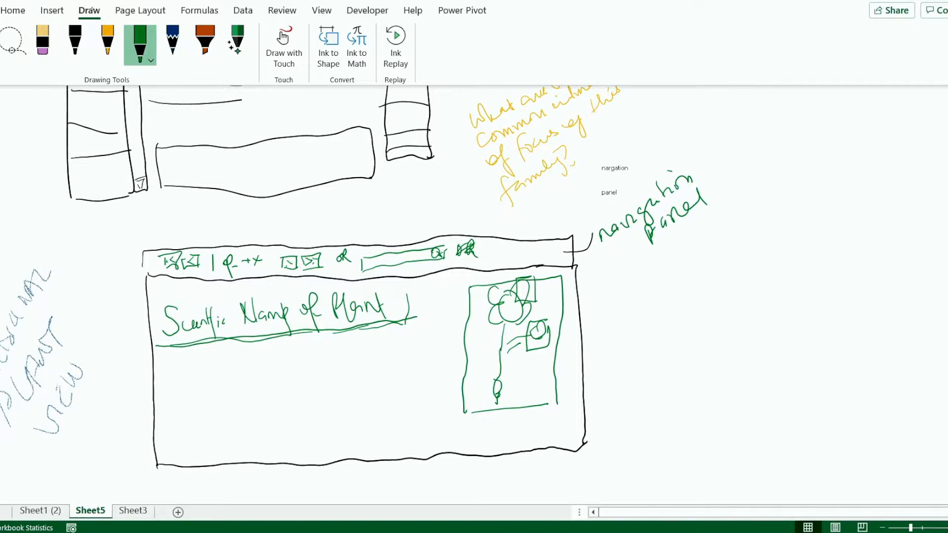
{"action": "left_click_drag", "start_coordinate": [345, 352], "coordinate": [425, 343]}
{"action": "left_click_drag", "start_coordinate": [356, 362], "coordinate": [422, 357]}
{"action": "left_click_drag", "start_coordinate": [264, 361], "coordinate": [317, 355]}
{"action": "mouse_move", "coordinate": [269, 368]}
{"action": "left_mouse_down"}
{"action": "mouse_move", "coordinate": [318, 364]}
{"action": "mouse_move", "coordinate": [324, 374]}
{"action": "left_mouse_up"}
{"action": "left_click_drag", "start_coordinate": [289, 389], "coordinate": [324, 388]}
{"action": "left_click_drag", "start_coordinate": [284, 402], "coordinate": [322, 397]}
{"action": "left_click_drag", "start_coordinate": [254, 354], "coordinate": [273, 416]}
{"action": "left_click_drag", "start_coordinate": [240, 393], "coordinate": [246, 387]}
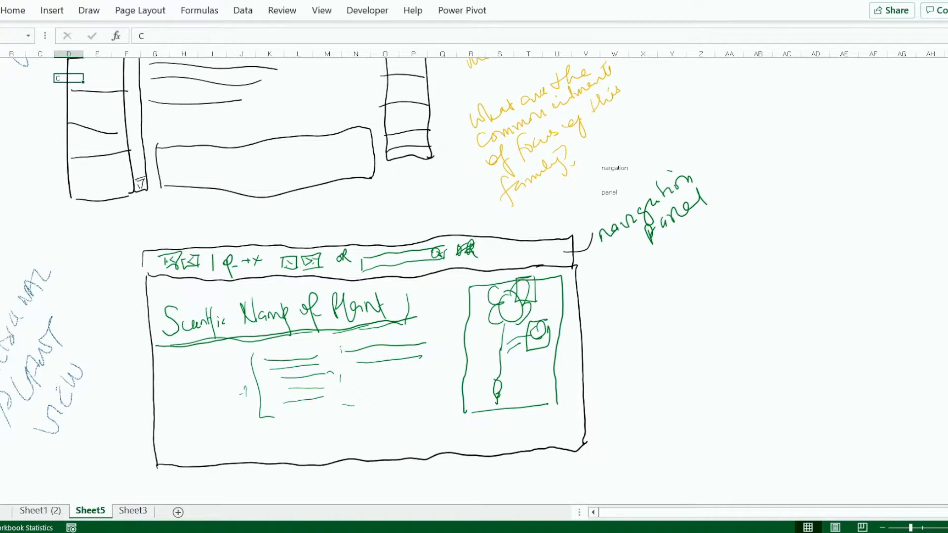
{"action": "mouse_move", "coordinate": [229, 352]}
{"action": "left_mouse_down"}
{"action": "mouse_move", "coordinate": [446, 423]}
{"action": "mouse_move", "coordinate": [454, 332]}
{"action": "left_mouse_up"}
Highlight the "Scientific Name of Plant" heading in light grey
{"action": "left_click", "coordinate": [89, 10]}
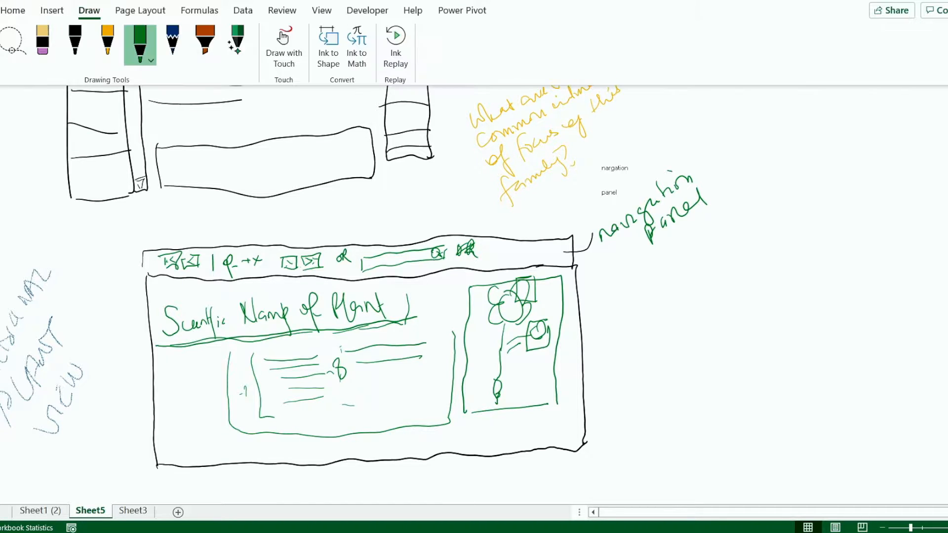
{"action": "left_click", "coordinate": [214, 59]}
{"action": "left_click", "coordinate": [161, 299]}
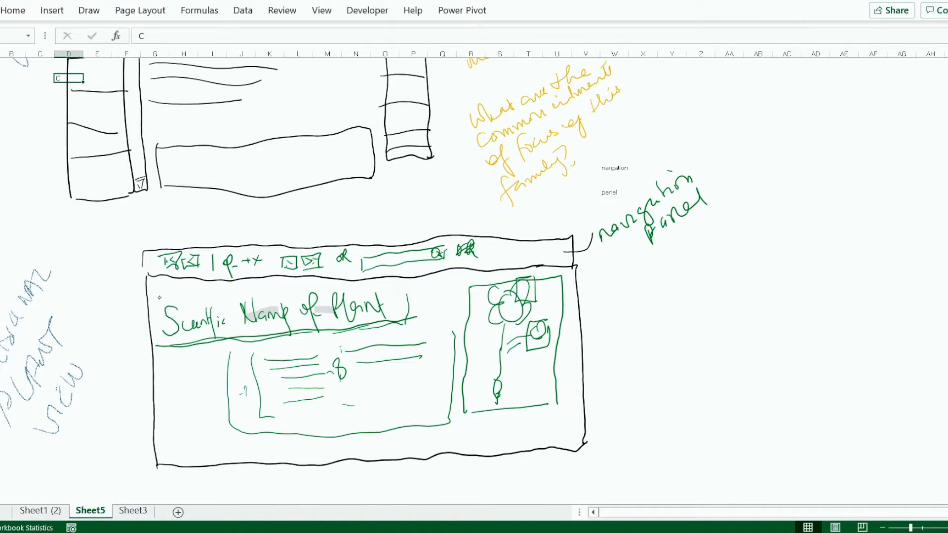
{"action": "left_click_drag", "start_coordinate": [213, 311], "coordinate": [403, 303]}
{"action": "left_click_drag", "start_coordinate": [153, 338], "coordinate": [217, 316]}
{"action": "left_click_drag", "start_coordinate": [402, 296], "coordinate": [159, 298]}
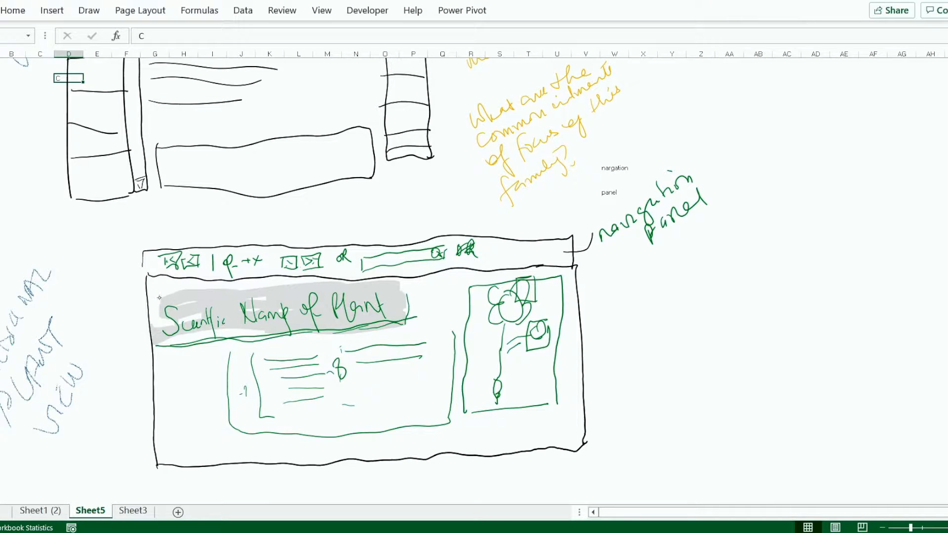
Highlight the framed block of placeholder text lines in lime green
{"action": "left_click", "coordinate": [89, 10]}
{"action": "left_click", "coordinate": [215, 60]}
{"action": "left_click", "coordinate": [208, 175]}
{"action": "mouse_move", "coordinate": [241, 357]}
{"action": "left_mouse_down"}
{"action": "mouse_move", "coordinate": [295, 427]}
{"action": "mouse_move", "coordinate": [416, 338]}
{"action": "mouse_move", "coordinate": [232, 382]}
{"action": "mouse_move", "coordinate": [346, 426]}
{"action": "left_mouse_up"}
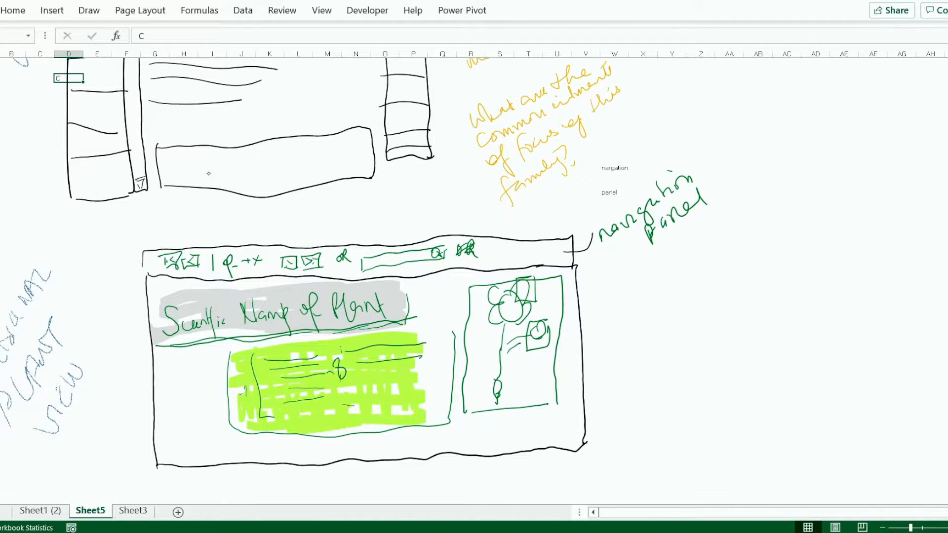
Highlight the framed plant drawing in yellow
{"action": "left_click", "coordinate": [88, 11]}
{"action": "left_click", "coordinate": [215, 60]}
{"action": "left_click", "coordinate": [138, 225]}
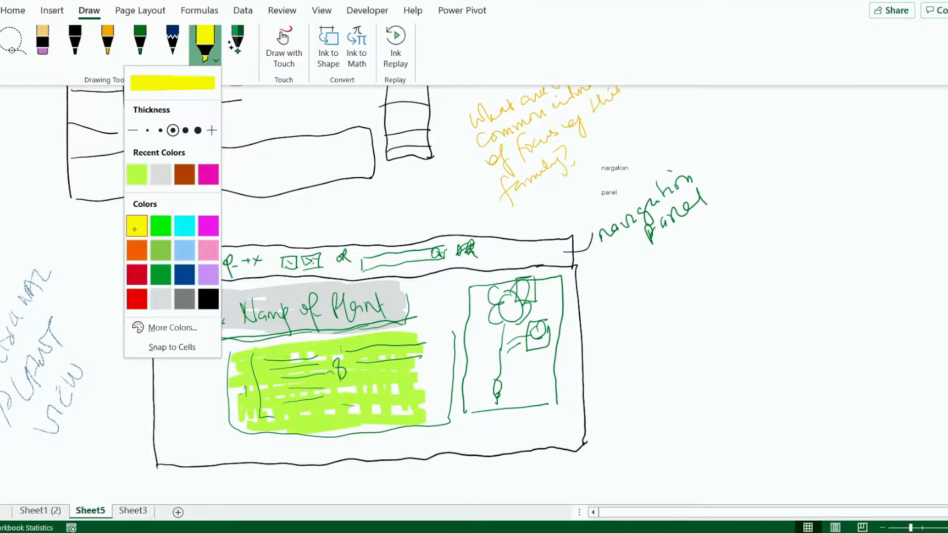
{"action": "left_click_drag", "start_coordinate": [476, 294], "coordinate": [511, 409]}
{"action": "left_click_drag", "start_coordinate": [516, 345], "coordinate": [537, 415]}
Add a yellow highlight at the end of the plant name heading and extend the heading's grey highlight
{"action": "left_click", "coordinate": [89, 10]}
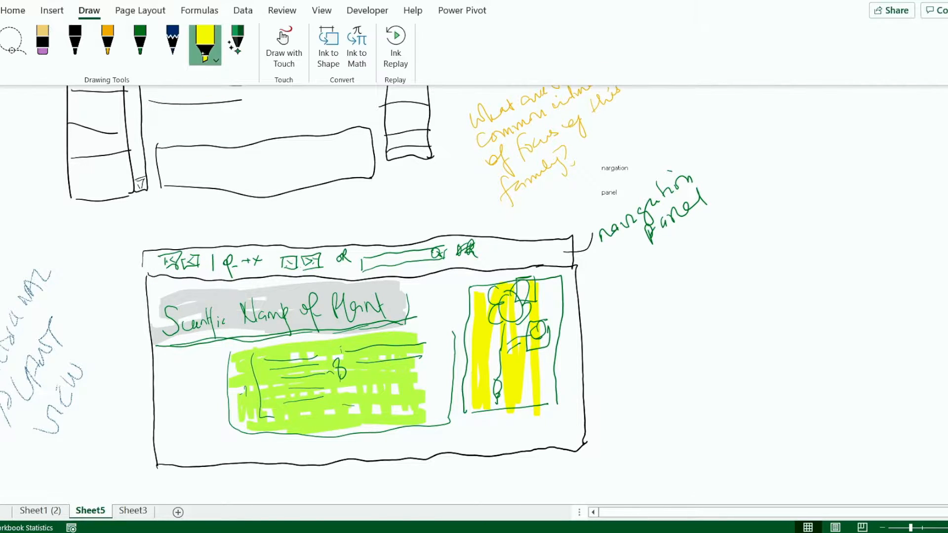
{"action": "left_click", "coordinate": [215, 60]}
{"action": "mouse_move", "coordinate": [390, 313]}
{"action": "left_mouse_down"}
{"action": "mouse_move", "coordinate": [446, 311]}
{"action": "mouse_move", "coordinate": [404, 284]}
{"action": "left_mouse_up"}
{"action": "left_click", "coordinate": [183, 176]}
Check the plant data columns in Sheet1 (2) and try a pink highlight band beneath the heading on Sheet5
{"action": "left_click", "coordinate": [40, 511]}
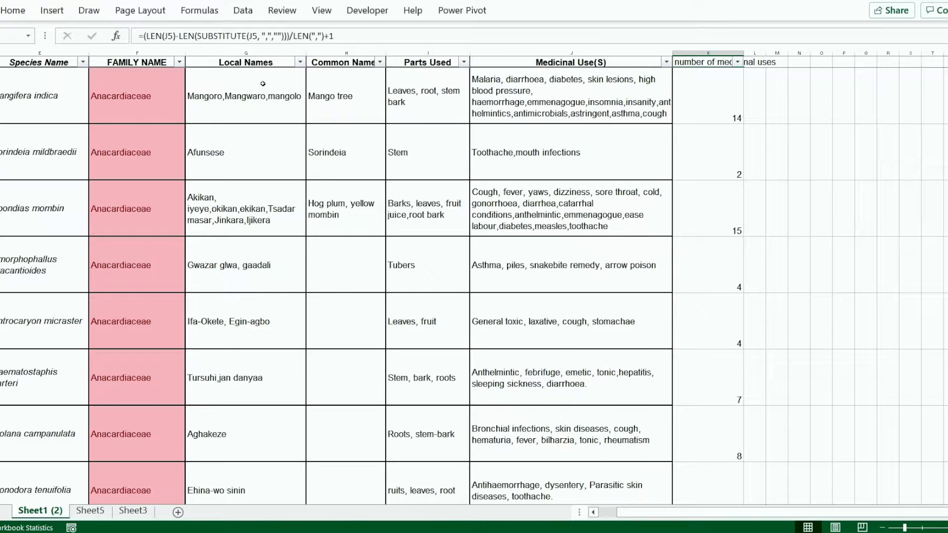
{"action": "left_click", "coordinate": [105, 512]}
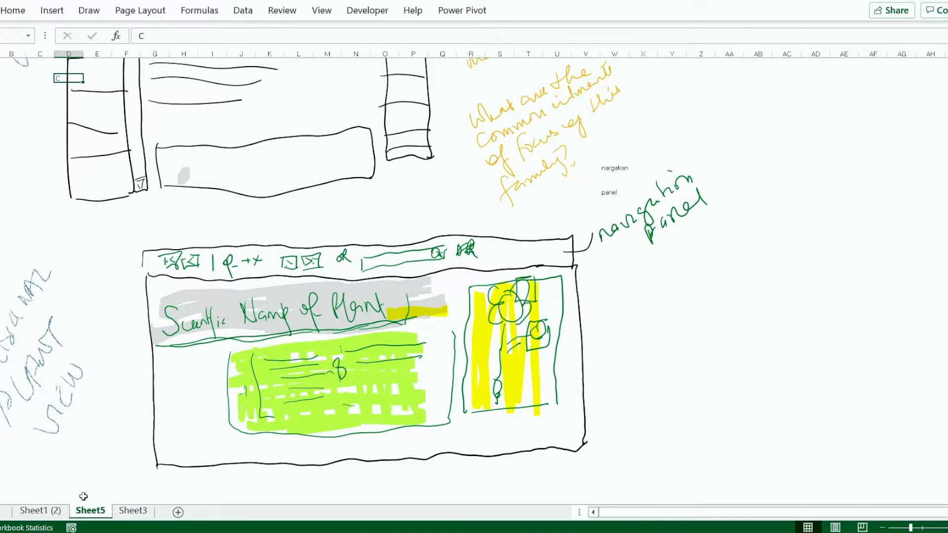
{"action": "left_click", "coordinate": [89, 10]}
{"action": "left_click", "coordinate": [213, 53]}
{"action": "left_click", "coordinate": [211, 249]}
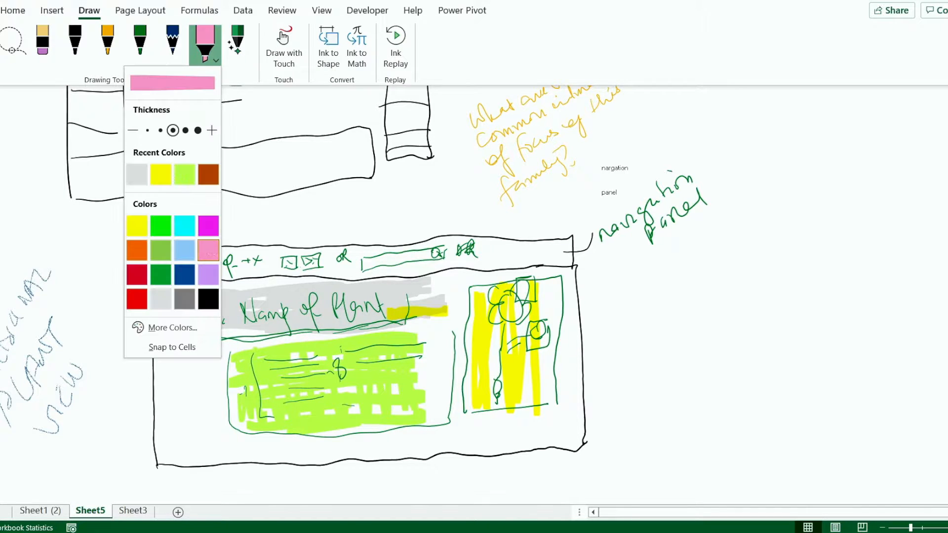
{"action": "left_click", "coordinate": [170, 388]}
{"action": "left_click_drag", "start_coordinate": [157, 356], "coordinate": [290, 340]}
{"action": "key", "text": "ctrl+z"}
Move the lime-highlighted block and its green frame slightly down to free space beneath the heading
{"action": "left_click", "coordinate": [89, 10]}
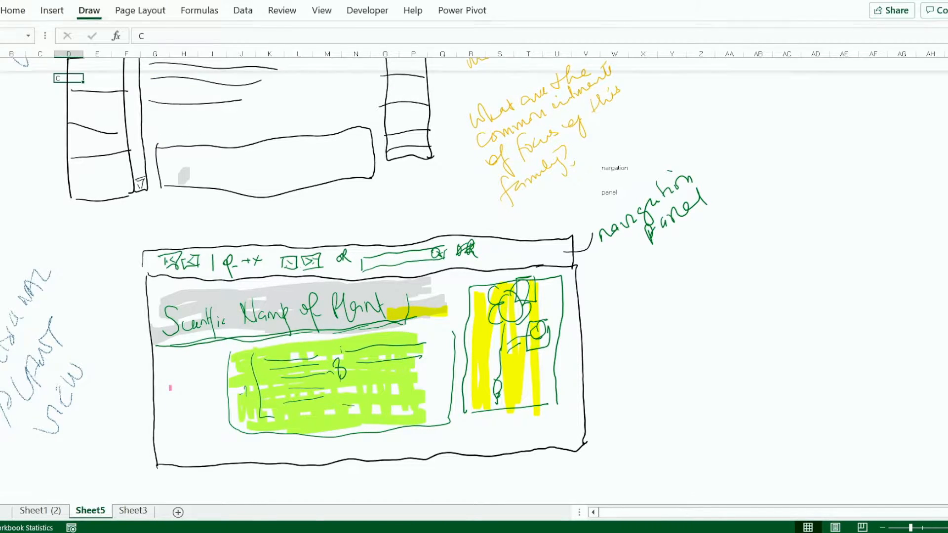
{"action": "left_click", "coordinate": [9, 45]}
{"action": "mouse_move", "coordinate": [441, 435]}
{"action": "left_mouse_down"}
{"action": "mouse_move", "coordinate": [374, 323]}
{"action": "mouse_move", "coordinate": [228, 327]}
{"action": "left_mouse_up"}
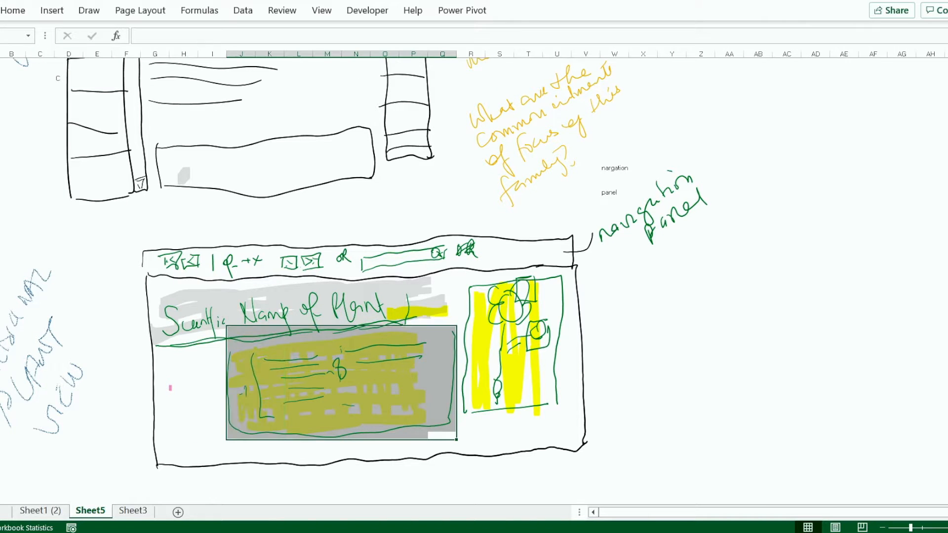
{"action": "left_click_drag", "start_coordinate": [414, 385], "coordinate": [432, 403]}
{"action": "left_click", "coordinate": [453, 341]}
{"action": "left_click_drag", "start_coordinate": [452, 341], "coordinate": [456, 362]}
{"action": "left_click", "coordinate": [269, 357]}
{"action": "left_click", "coordinate": [442, 330]}
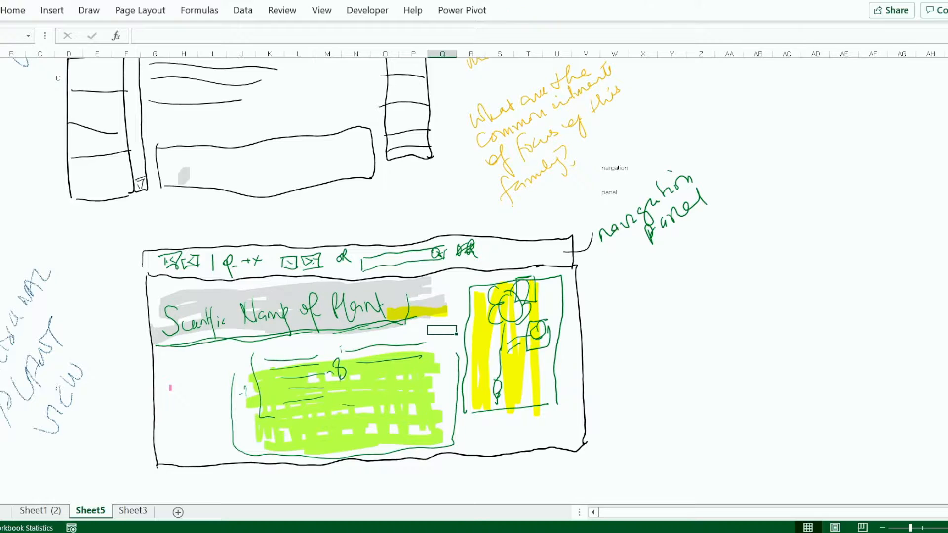
Highlight a pink band directly beneath the plant name heading
{"action": "left_click", "coordinate": [85, 11]}
{"action": "left_click", "coordinate": [205, 44]}
{"action": "left_click_drag", "start_coordinate": [155, 357], "coordinate": [386, 330]}
Highlight a yellow area beneath the framed plant drawing
{"action": "left_click", "coordinate": [87, 12]}
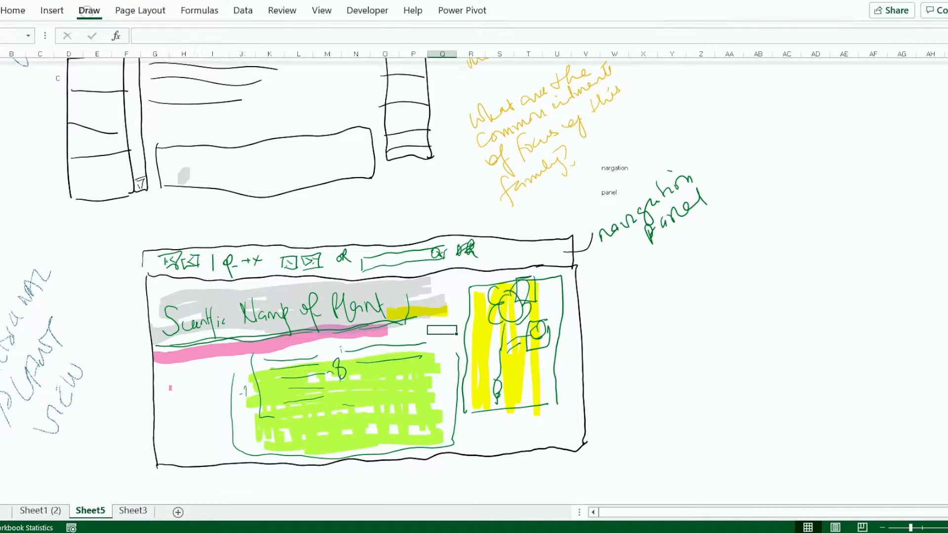
{"action": "left_click", "coordinate": [205, 44]}
{"action": "left_click", "coordinate": [137, 226]}
{"action": "mouse_move", "coordinate": [469, 421]}
{"action": "left_mouse_down"}
{"action": "mouse_move", "coordinate": [543, 443]}
{"action": "mouse_move", "coordinate": [567, 436]}
{"action": "left_mouse_up"}
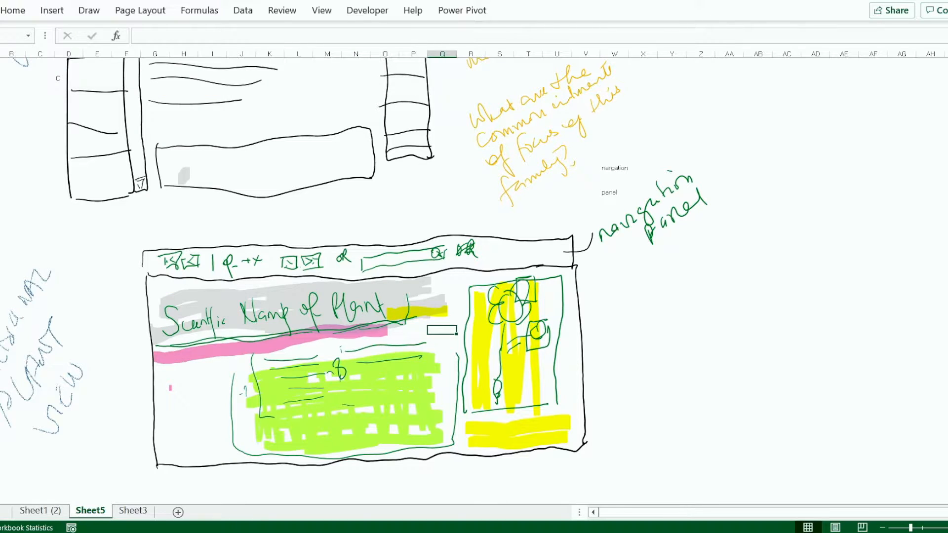
Check the plant data columns in Sheet1 (2) and add a column of light blue strips beside the sketch's lime block
{"action": "left_click", "coordinate": [48, 508]}
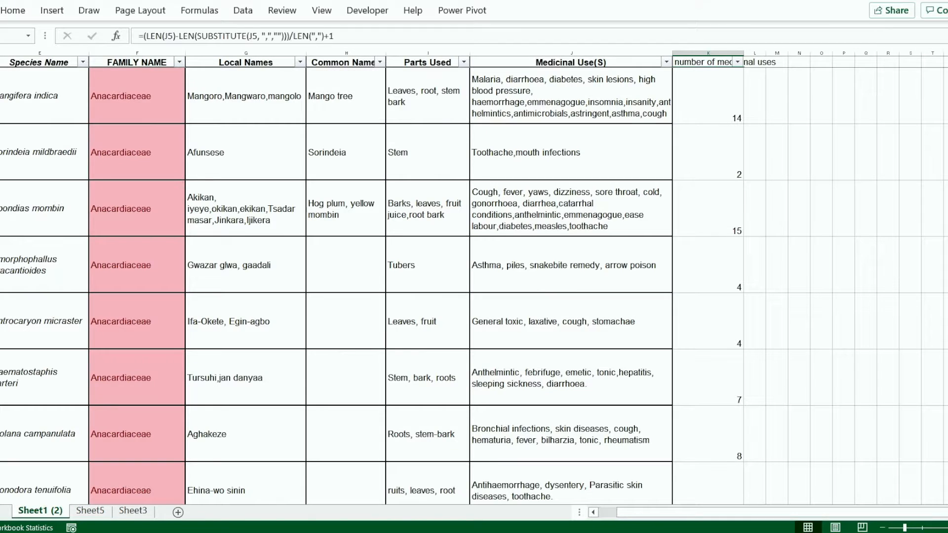
{"action": "left_click", "coordinate": [90, 511]}
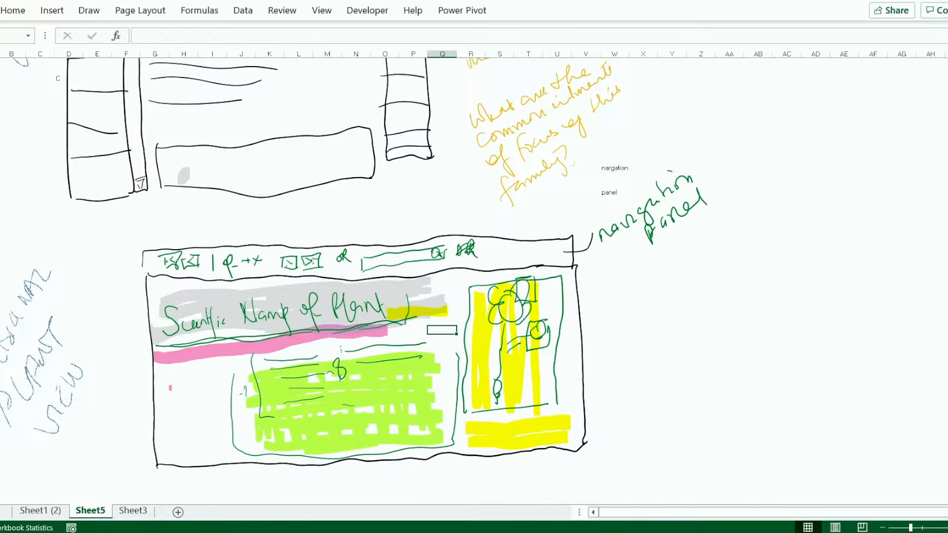
{"action": "left_click", "coordinate": [89, 10]}
{"action": "left_click", "coordinate": [205, 44]}
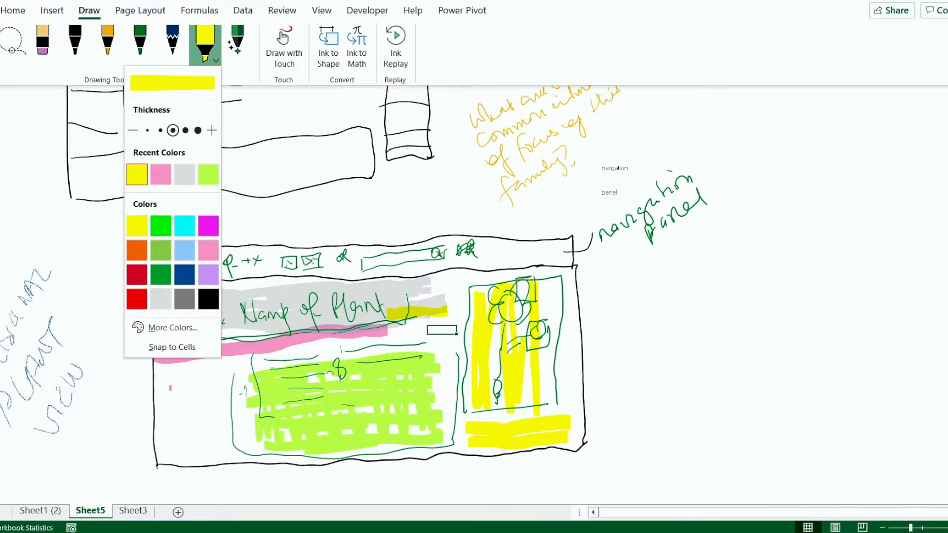
{"action": "left_click", "coordinate": [185, 249]}
{"action": "left_click_drag", "start_coordinate": [160, 379], "coordinate": [212, 378]}
{"action": "mouse_move", "coordinate": [168, 395]}
{"action": "left_mouse_down"}
{"action": "mouse_move", "coordinate": [203, 396]}
{"action": "mouse_move", "coordinate": [206, 408]}
{"action": "left_mouse_up"}
{"action": "mouse_move", "coordinate": [165, 425]}
{"action": "left_mouse_down"}
{"action": "mouse_move", "coordinate": [208, 422]}
{"action": "mouse_move", "coordinate": [202, 437]}
{"action": "left_mouse_up"}
Start a colour legend beside the sketch with blue, yellow and pink highlighter swatches stacked vertically
{"action": "left_click_drag", "start_coordinate": [611, 323], "coordinate": [641, 322]}
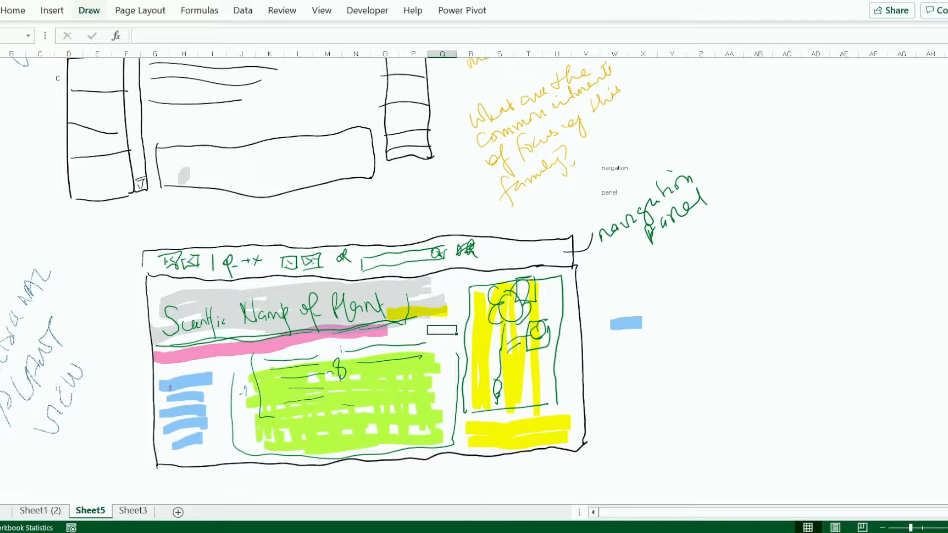
{"action": "left_click", "coordinate": [88, 10]}
{"action": "left_click", "coordinate": [205, 45]}
{"action": "left_click", "coordinate": [160, 175]}
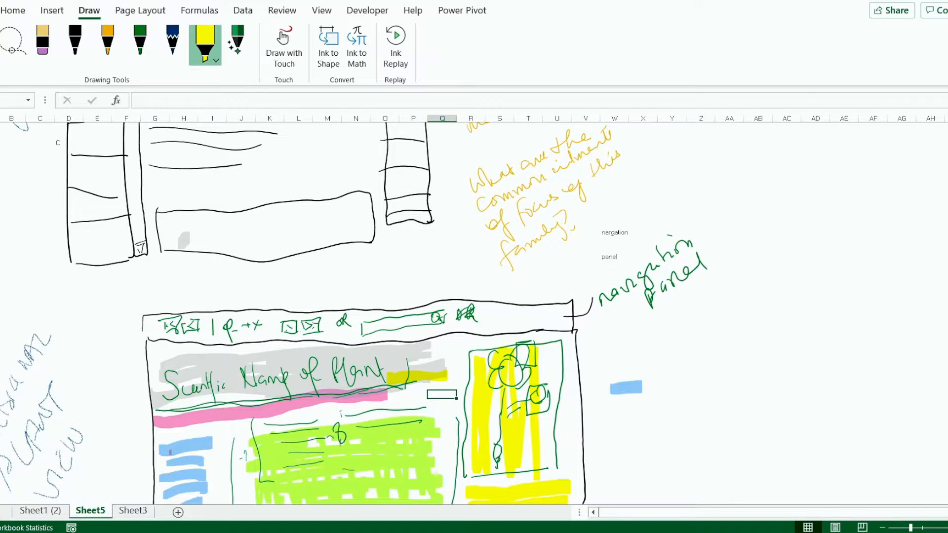
{"action": "left_click", "coordinate": [205, 45]}
{"action": "mouse_move", "coordinate": [607, 404]}
{"action": "left_mouse_down"}
{"action": "mouse_move", "coordinate": [647, 406]}
{"action": "mouse_move", "coordinate": [646, 422]}
{"action": "left_mouse_up"}
{"action": "left_click", "coordinate": [208, 250]}
Add light grey and green highlighter swatches beneath the pink one in the legend
{"action": "left_click", "coordinate": [205, 44]}
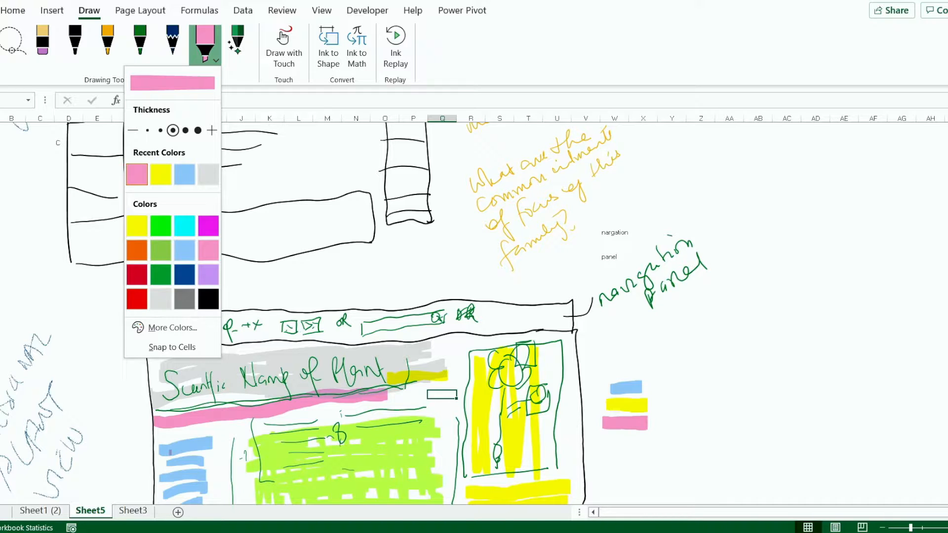
{"action": "left_click", "coordinate": [211, 176]}
{"action": "left_click", "coordinate": [205, 44]}
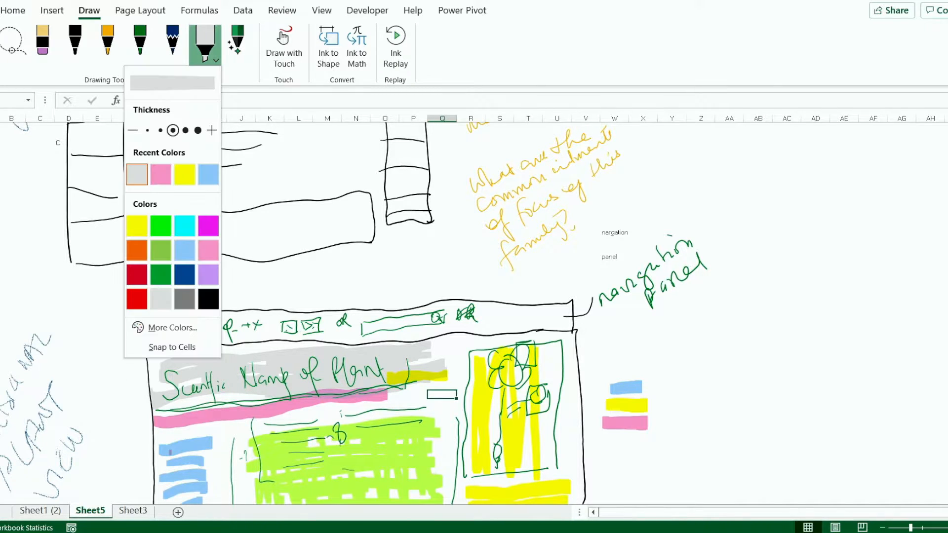
{"action": "left_click_drag", "start_coordinate": [603, 443], "coordinate": [644, 443]}
{"action": "left_click", "coordinate": [184, 240]}
{"action": "left_click_drag", "start_coordinate": [603, 464], "coordinate": [645, 466]}
{"action": "left_click", "coordinate": [206, 45]}
{"action": "left_click", "coordinate": [159, 250]}
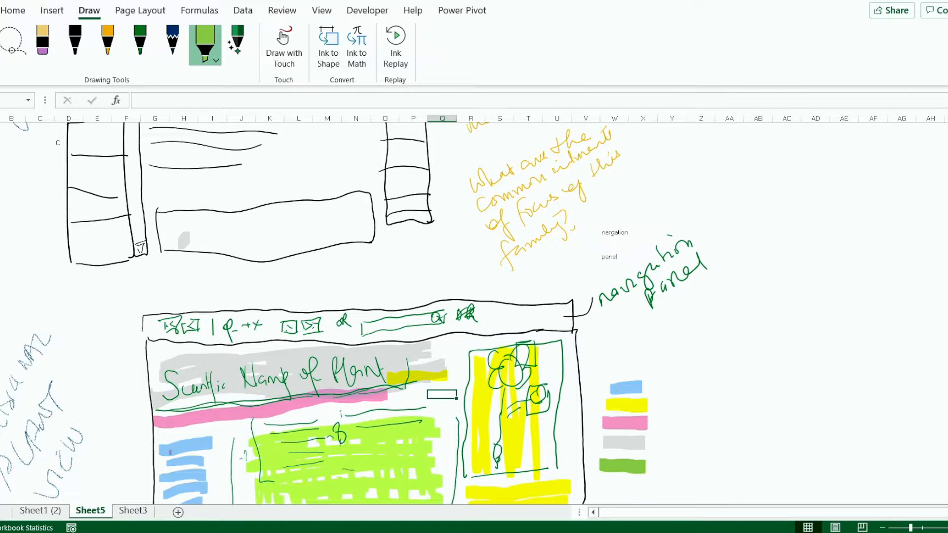
Label the blue legend swatch "local names" and the yellow one "parts of plant" in black ink
{"action": "left_click", "coordinate": [139, 45]}
{"action": "left_click", "coordinate": [139, 45]}
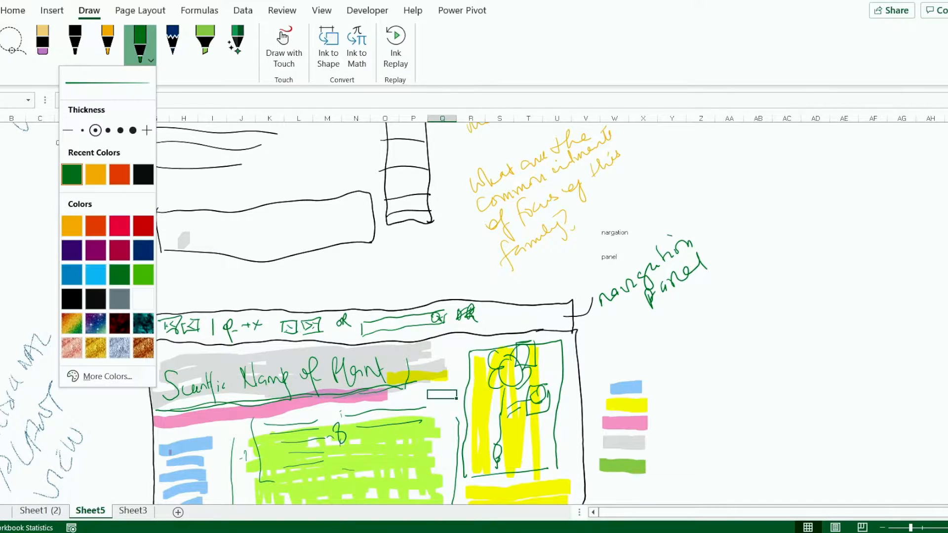
{"action": "left_click", "coordinate": [143, 174]}
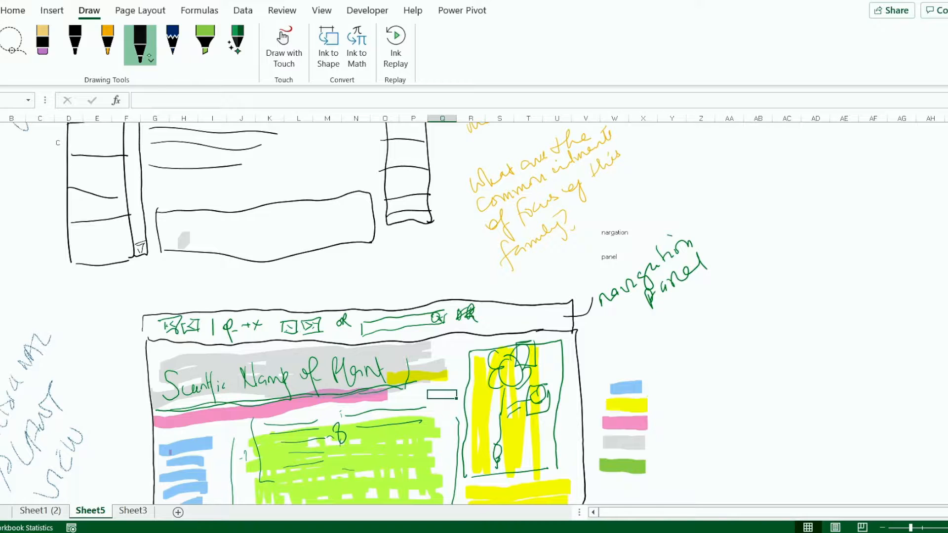
{"action": "left_click", "coordinate": [140, 45]}
{"action": "left_click_drag", "start_coordinate": [647, 387], "coordinate": [655, 387]}
{"action": "mouse_move", "coordinate": [662, 374]}
{"action": "left_mouse_down"}
{"action": "mouse_move", "coordinate": [660, 393]}
{"action": "mouse_move", "coordinate": [673, 382]}
{"action": "mouse_move", "coordinate": [709, 398]}
{"action": "left_mouse_up"}
{"action": "left_click_drag", "start_coordinate": [721, 390], "coordinate": [714, 407]}
{"action": "left_click_drag", "start_coordinate": [730, 395], "coordinate": [771, 396]}
{"action": "left_click_drag", "start_coordinate": [766, 387], "coordinate": [777, 386]}
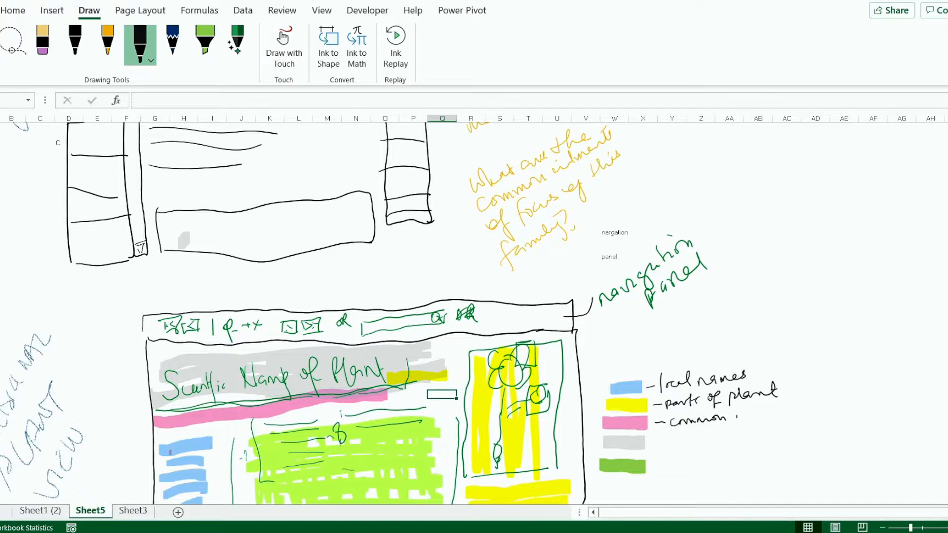
Label the pink, grey and green legend swatches "common name", "scientific name" and "medicinal uses" in black ink
{"action": "left_click_drag", "start_coordinate": [690, 441], "coordinate": [715, 444]}
{"action": "left_click_drag", "start_coordinate": [716, 443], "coordinate": [730, 439]}
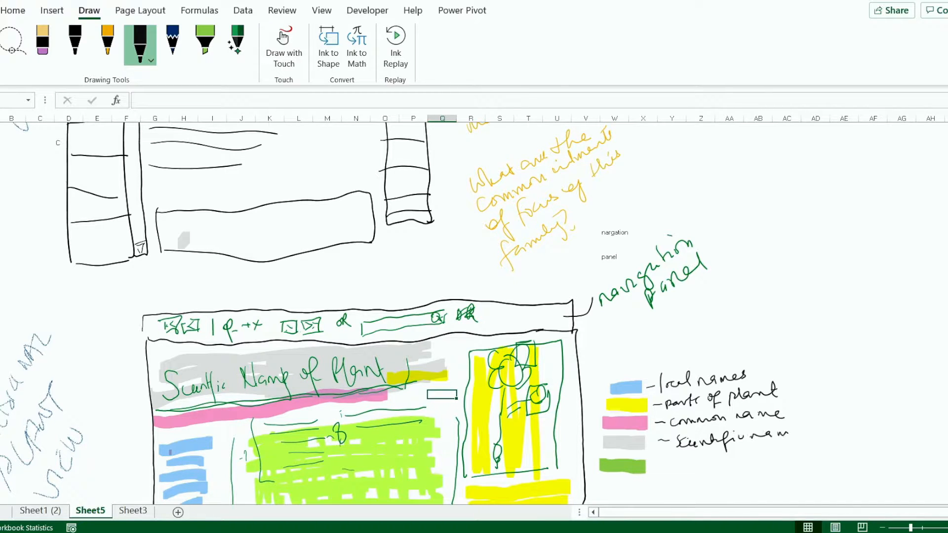
{"action": "left_click_drag", "start_coordinate": [677, 465], "coordinate": [698, 461]}
{"action": "mouse_move", "coordinate": [700, 462]}
{"action": "left_mouse_down"}
{"action": "mouse_move", "coordinate": [720, 451]}
{"action": "mouse_move", "coordinate": [751, 458]}
{"action": "left_mouse_up"}
{"action": "left_click_drag", "start_coordinate": [751, 459], "coordinate": [771, 447]}
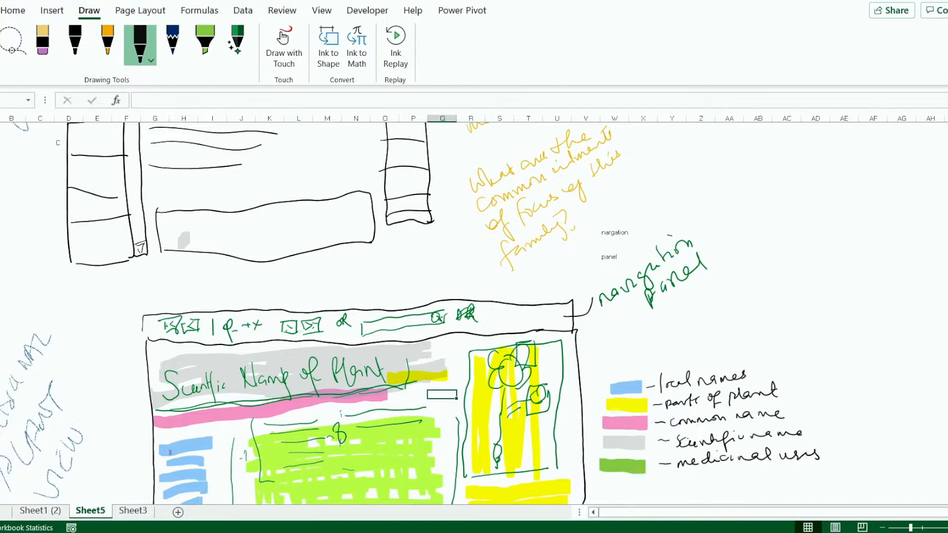
Compare the column headings in Sheet1 (2) with the layout sketch and legend on Sheet5
{"action": "left_click", "coordinate": [40, 511]}
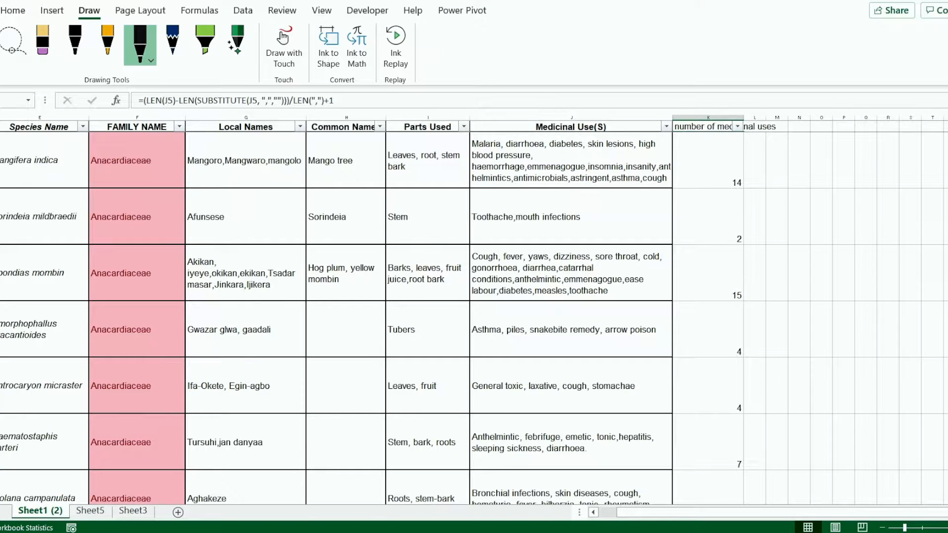
{"action": "left_click", "coordinate": [90, 510]}
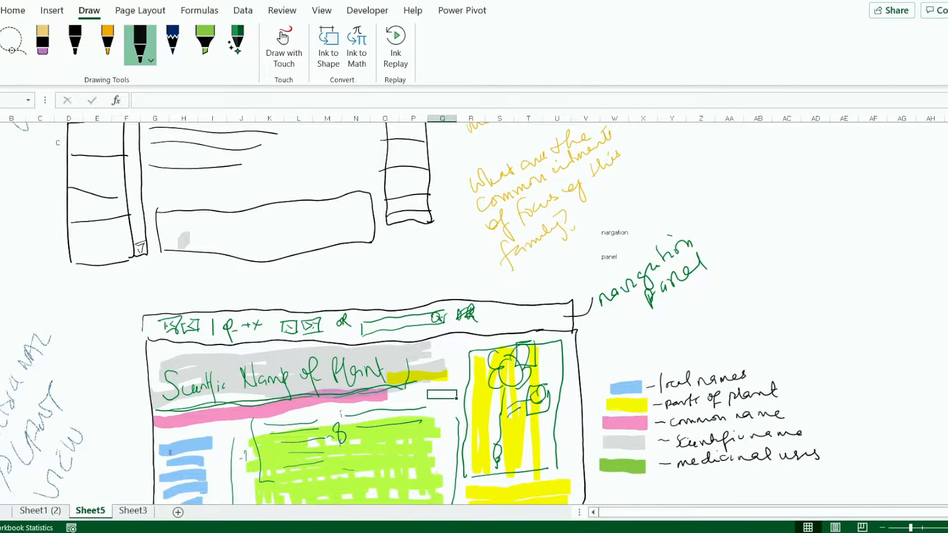
{"action": "scroll", "coordinate": [474, 311], "scroll_direction": "down", "scroll_amount": 3}
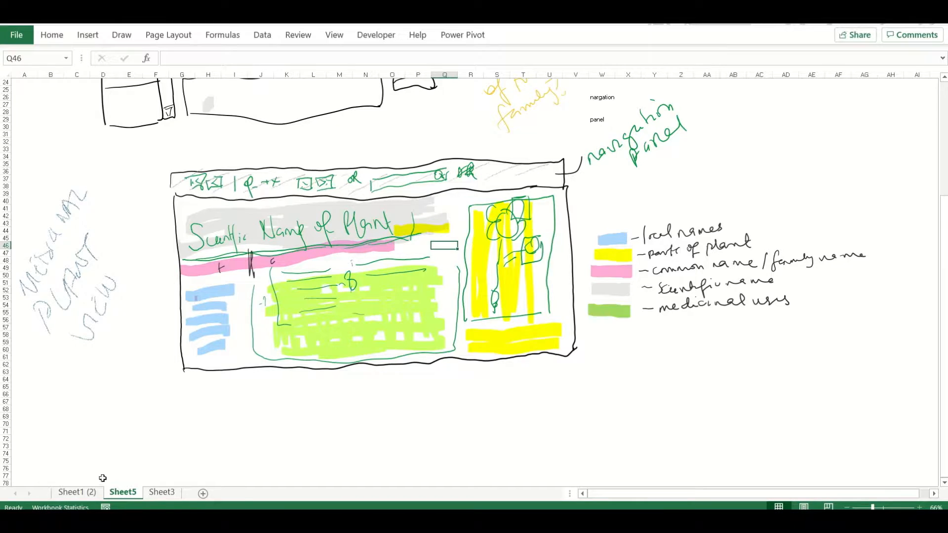
Add a new worksheet, zoom it to 110%, and fill the range A1:U4 with beige
{"action": "left_click", "coordinate": [203, 494]}
{"action": "left_click_drag", "start_coordinate": [30, 88], "coordinate": [918, 109]}
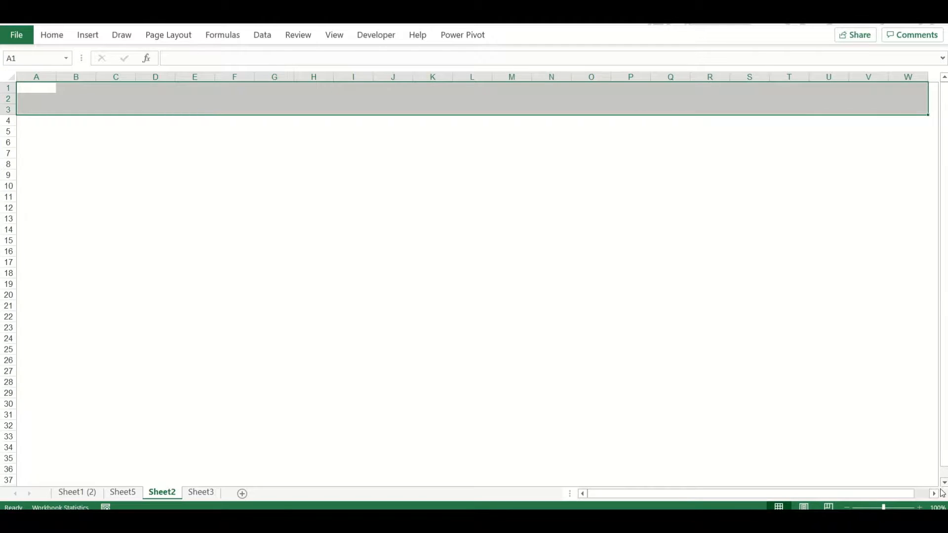
{"action": "left_click", "coordinate": [919, 507]}
{"action": "key", "text": "shift+Left"}
{"action": "key", "text": "shift+Left"}
{"action": "left_click_drag", "start_coordinate": [614, 496], "coordinate": [594, 495]}
{"action": "key", "text": "shift+Down"}
{"action": "left_click", "coordinate": [54, 38]}
{"action": "left_click", "coordinate": [209, 79]}
{"action": "left_click", "coordinate": [217, 110]}
Copy the layout sketch and its legend from Sheet5 into Sheet2, shrinking and placing them around rows 22 to 32
{"action": "left_click", "coordinate": [212, 206]}
{"action": "left_click", "coordinate": [123, 492]}
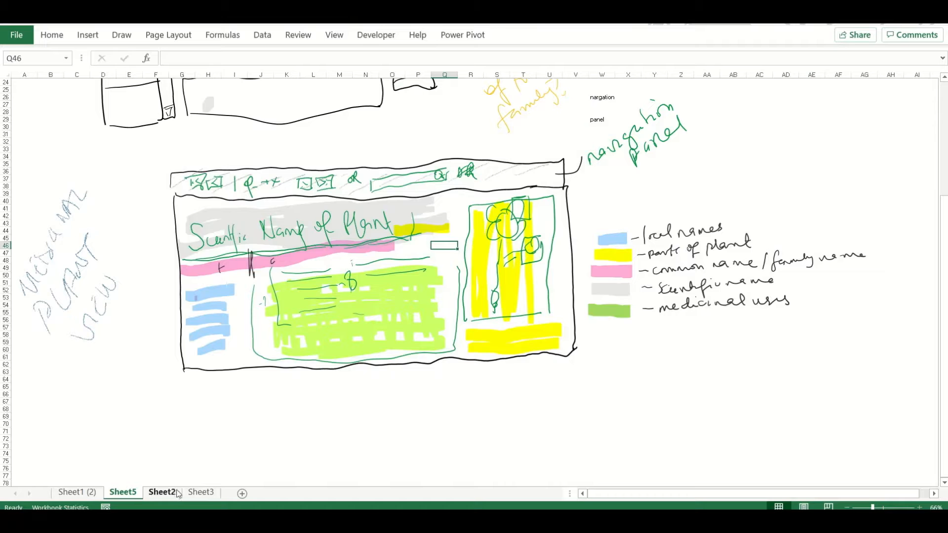
{"action": "left_click", "coordinate": [177, 493]}
{"action": "left_click", "coordinate": [214, 208]}
{"action": "key", "text": "ctrl+v"}
{"action": "left_click_drag", "start_coordinate": [193, 201], "coordinate": [653, 370]}
{"action": "left_click_drag", "start_coordinate": [756, 412], "coordinate": [662, 385]}
{"action": "left_click", "coordinate": [301, 244]}
{"action": "left_click", "coordinate": [34, 148]}
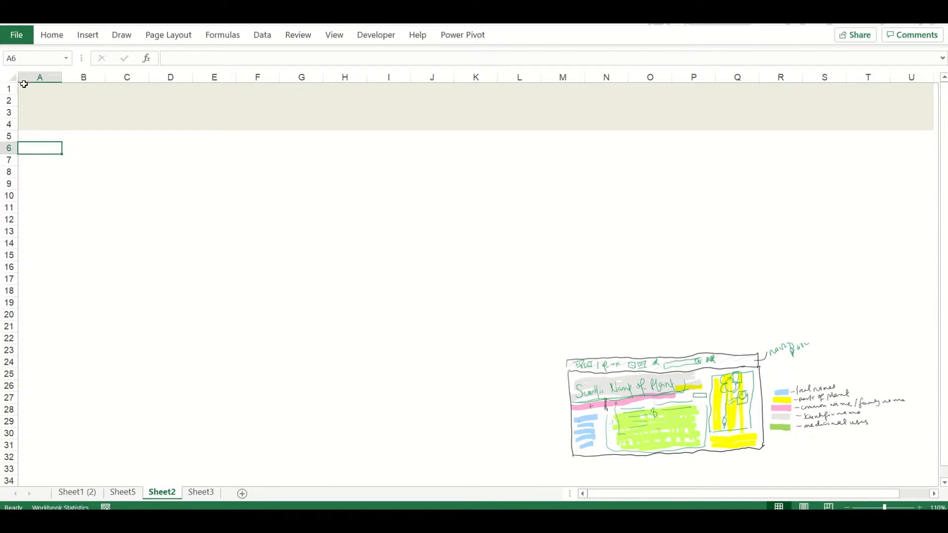
Clear the fill colour from the whole of Sheet2
{"action": "left_click", "coordinate": [13, 78]}
{"action": "left_click", "coordinate": [51, 35]}
{"action": "left_click", "coordinate": [210, 79]}
{"action": "left_click", "coordinate": [236, 211]}
{"action": "left_click", "coordinate": [83, 195]}
Insert a wide rectangle shape as a banner across the top rows and narrow column A to a thin margin
{"action": "left_click", "coordinate": [88, 36]}
{"action": "left_click", "coordinate": [187, 59]}
{"action": "left_click", "coordinate": [204, 83]}
{"action": "left_click_drag", "start_coordinate": [19, 83], "coordinate": [935, 126]}
{"action": "left_click_drag", "start_coordinate": [61, 78], "coordinate": [25, 77]}
Merge cells B6:Q12 into one block below the banner and narrow column R to a thin gap
{"action": "left_click_drag", "start_coordinate": [47, 148], "coordinate": [701, 220]}
{"action": "left_click", "coordinate": [52, 35]}
{"action": "left_click", "coordinate": [370, 79]}
{"action": "left_click", "coordinate": [298, 266]}
{"action": "left_click", "coordinate": [174, 124]}
{"action": "left_click", "coordinate": [91, 147]}
{"action": "left_click", "coordinate": [744, 148]}
{"action": "left_click_drag", "start_coordinate": [766, 78], "coordinate": [733, 77]}
Apply an outside border to the merged block below the banner
{"action": "left_click", "coordinate": [345, 183]}
{"action": "left_click", "coordinate": [52, 35]}
{"action": "left_click", "coordinate": [186, 79]}
{"action": "left_click", "coordinate": [219, 227]}
{"action": "left_click", "coordinate": [265, 267]}
{"action": "left_click", "coordinate": [739, 150]}
Delete column M to make the bordered block one column narrower
{"action": "right_click", "coordinate": [520, 77]}
{"action": "left_click", "coordinate": [551, 200]}
{"action": "left_click", "coordinate": [797, 172]}
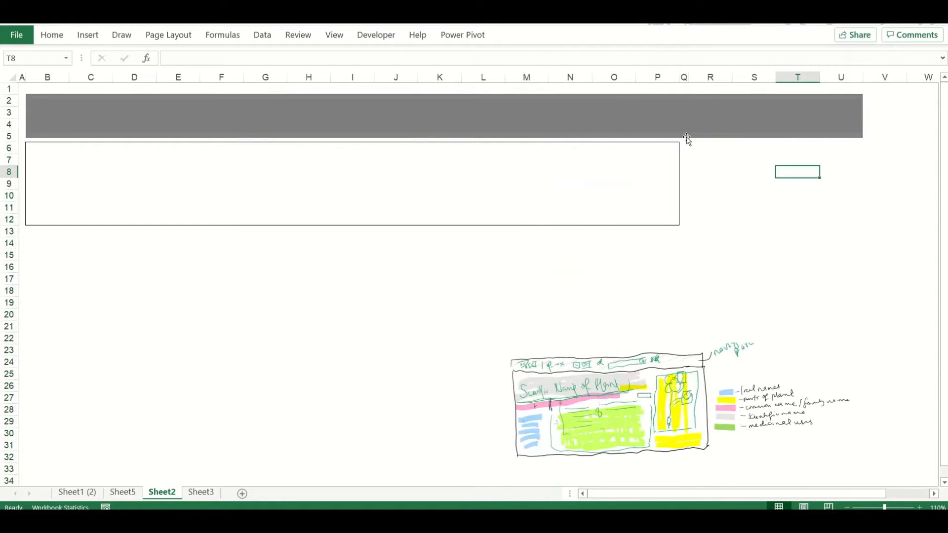
Apply an outside border around cells R6:U28 to form a tall block beside the main block
{"action": "mouse_move", "coordinate": [696, 148]}
{"action": "left_mouse_down"}
{"action": "mouse_move", "coordinate": [795, 372]}
{"action": "mouse_move", "coordinate": [839, 409]}
{"action": "mouse_move", "coordinate": [518, 359]}
{"action": "mouse_move", "coordinate": [841, 410]}
{"action": "left_mouse_up"}
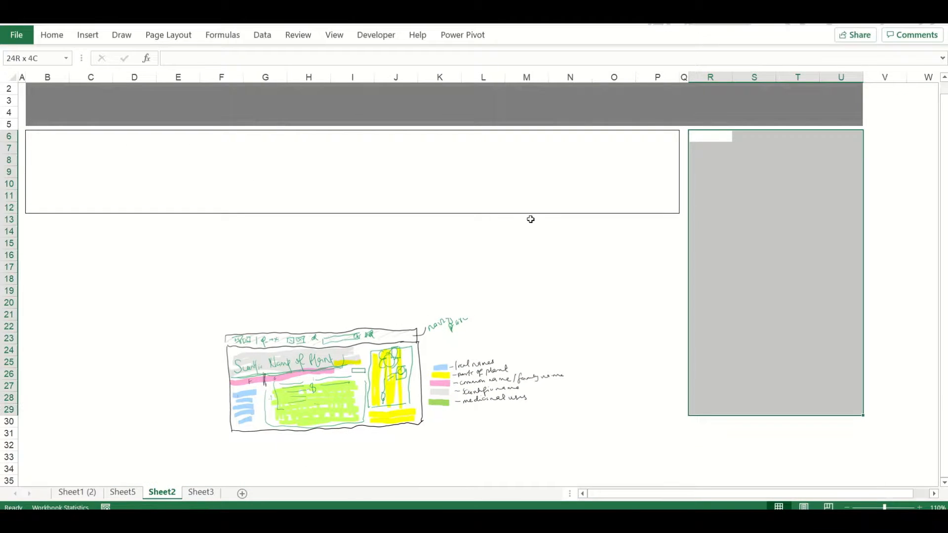
{"action": "key", "text": "shift+Up"}
{"action": "left_click", "coordinate": [52, 35]}
{"action": "left_click", "coordinate": [176, 78]}
{"action": "left_click", "coordinate": [364, 277]}
{"action": "left_click_drag", "start_coordinate": [943, 316], "coordinate": [943, 291]}
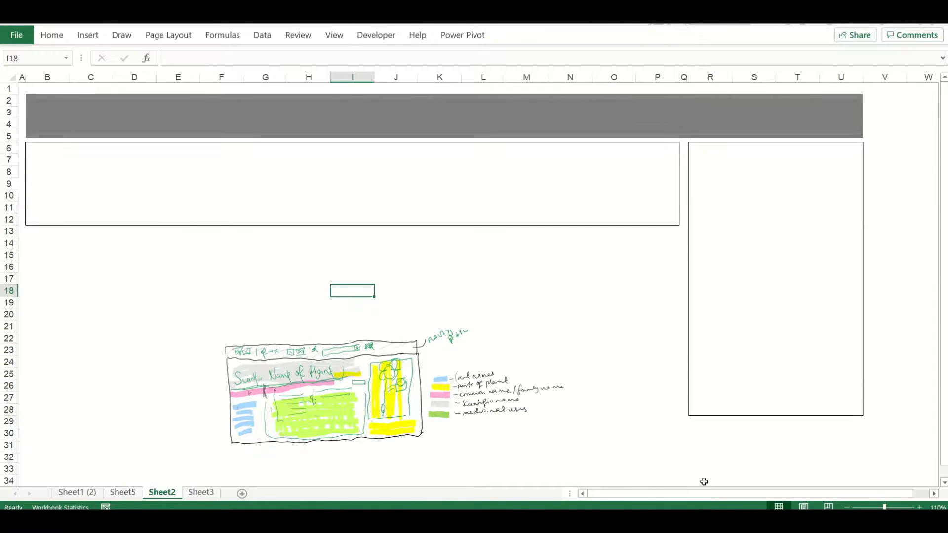
{"action": "right_click", "coordinate": [222, 78]}
{"action": "left_click", "coordinate": [253, 186]}
{"action": "key", "text": "ctrl+z"}
Insert a column before column U to widen the tall bordered block
{"action": "right_click", "coordinate": [838, 77]}
{"action": "left_click", "coordinate": [864, 186]}
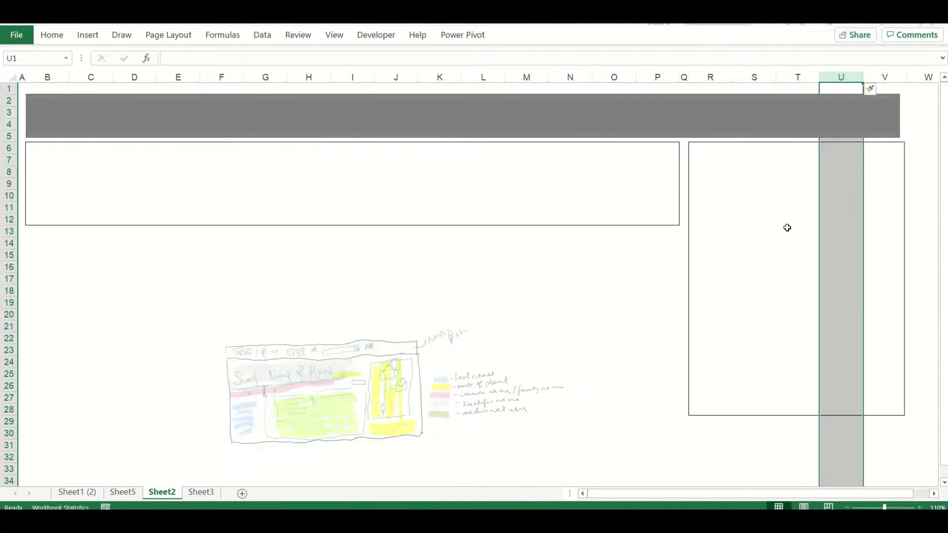
{"action": "left_click", "coordinate": [573, 314]}
Merge cells R30:V31 below the tall block, give them an outside border and middle-align the content
{"action": "left_click_drag", "start_coordinate": [693, 428], "coordinate": [883, 444]}
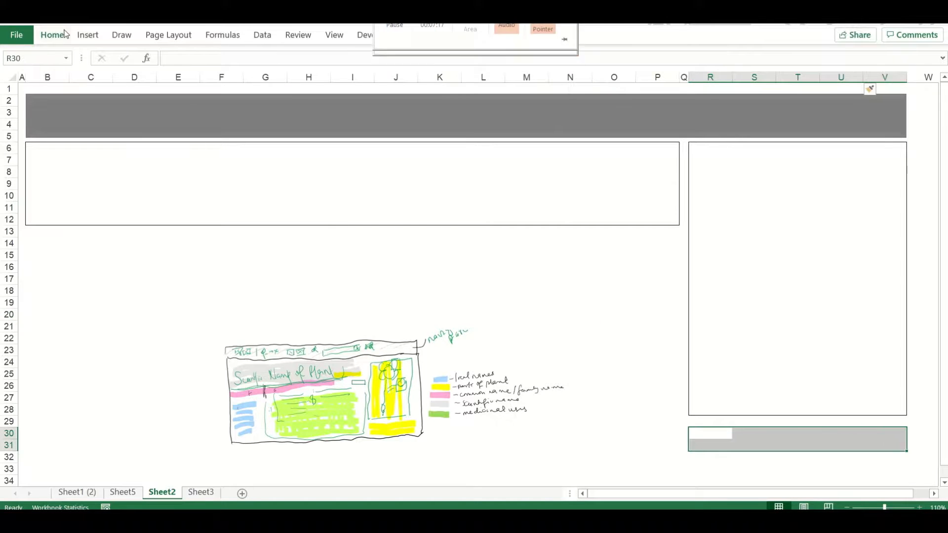
{"action": "left_click", "coordinate": [52, 35]}
{"action": "left_click", "coordinate": [177, 79]}
{"action": "left_click", "coordinate": [373, 78]}
{"action": "left_click", "coordinate": [271, 59]}
{"action": "left_click", "coordinate": [235, 269]}
Shrink row 13, make row 14 taller, and merge cells B14:D14 into one box with an outside border
{"action": "left_click", "coordinate": [37, 242]}
{"action": "left_click_drag", "start_coordinate": [10, 236], "coordinate": [14, 252]}
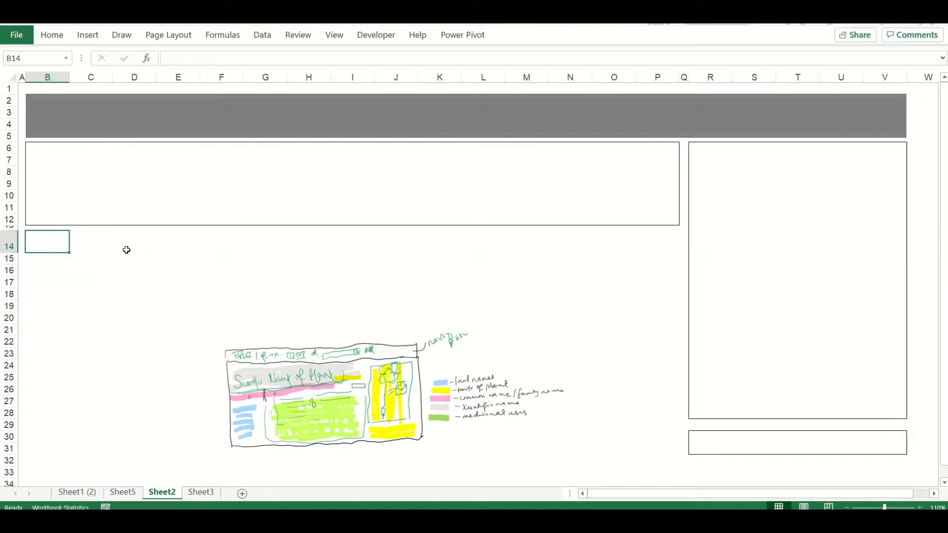
{"action": "left_click", "coordinate": [136, 251], "text": "shift"}
{"action": "left_click", "coordinate": [51, 35]}
{"action": "left_click", "coordinate": [176, 78]}
{"action": "left_click", "coordinate": [375, 78]}
{"action": "left_click", "coordinate": [217, 248]}
Narrow column E to a thin gap and merge cells F14:Q14 into one box
{"action": "left_click_drag", "start_coordinate": [200, 77], "coordinate": [162, 77]}
{"action": "key", "text": "shift+Right"}
{"action": "key", "text": "shift+Right"}
{"action": "key", "text": "shift+Right"}
{"action": "key", "text": "shift+Right"}
{"action": "key", "text": "shift+Right"}
{"action": "key", "text": "shift+Right"}
{"action": "key", "text": "shift+Right"}
{"action": "key", "text": "shift+Right"}
{"action": "key", "text": "shift+Right"}
{"action": "key", "text": "shift+Right"}
{"action": "key", "text": "shift+Right"}
{"action": "left_click", "coordinate": [52, 35]}
{"action": "left_click", "coordinate": [374, 79]}
{"action": "left_click", "coordinate": [212, 281]}
Apply an outside border to the merged box F14:Q14
{"action": "left_click", "coordinate": [195, 241]}
{"action": "left_click", "coordinate": [52, 35]}
{"action": "left_click", "coordinate": [177, 79]}
{"action": "left_click", "coordinate": [107, 328]}
{"action": "left_click", "coordinate": [44, 283]}
{"action": "left_click", "coordinate": [184, 282]}
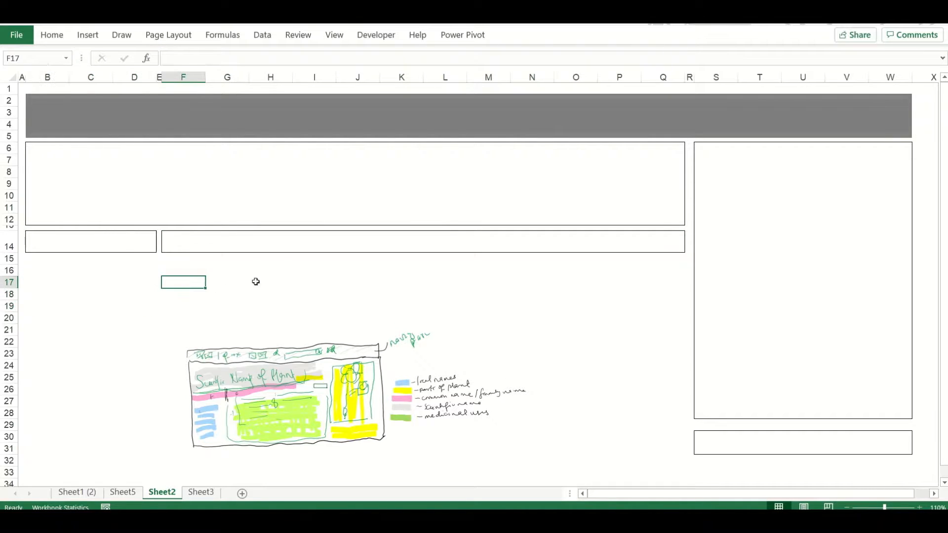
Autofit row 13 and label the two row 14 boxes "Family name" and "Common names" underneath
{"action": "double_click", "coordinate": [9, 231]}
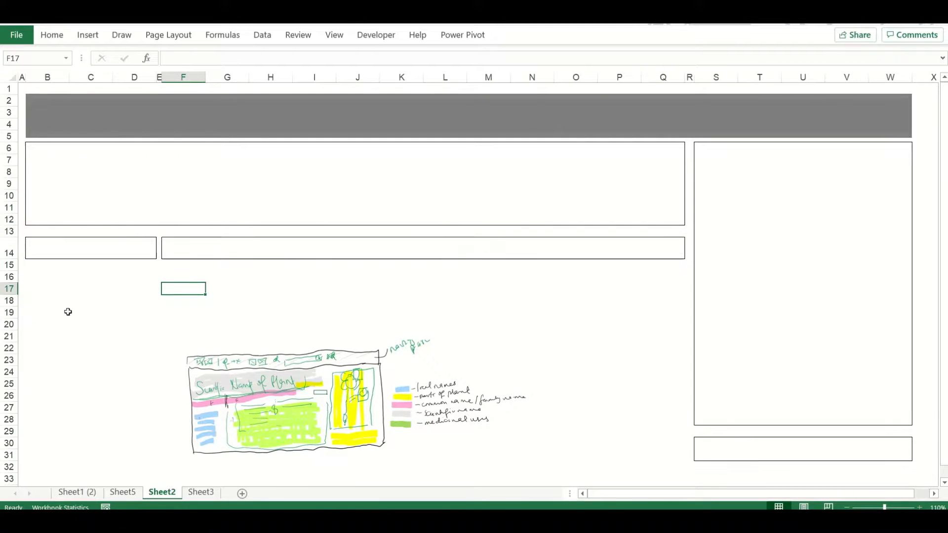
{"action": "left_click", "coordinate": [40, 265]}
{"action": "type", "text": "Family name"}
{"action": "key", "text": "Tab"}
{"action": "key", "text": "Tab"}
{"action": "key", "text": "Tab"}
{"action": "key", "text": "Tab"}
{"action": "type", "text": "Common names"}
Set the font of the whole sheet to Segoe UI Light
{"action": "left_click", "coordinate": [66, 315]}
{"action": "key", "text": "ctrl+a"}
{"action": "left_click", "coordinate": [52, 35]}
{"action": "left_click", "coordinate": [140, 59]}
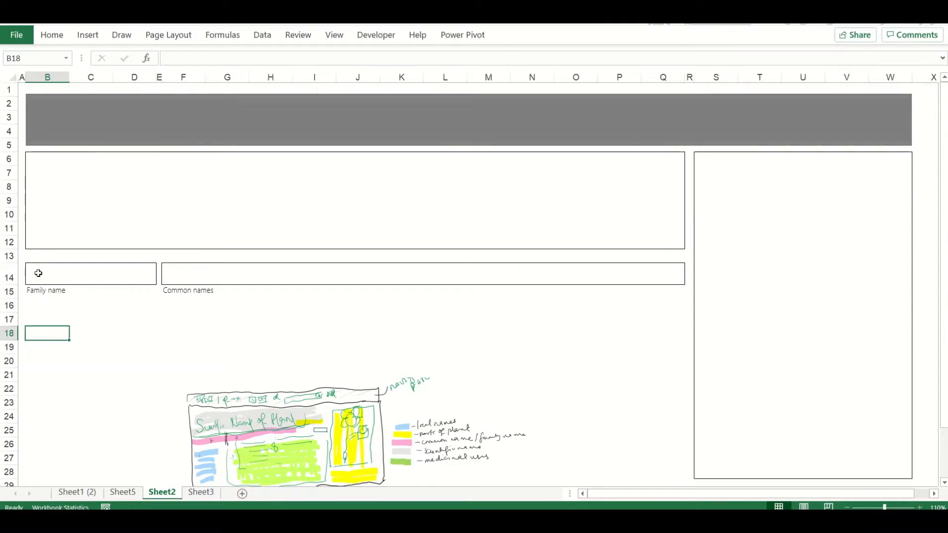
{"action": "left_click", "coordinate": [59, 282]}
{"action": "left_click", "coordinate": [71, 338]}
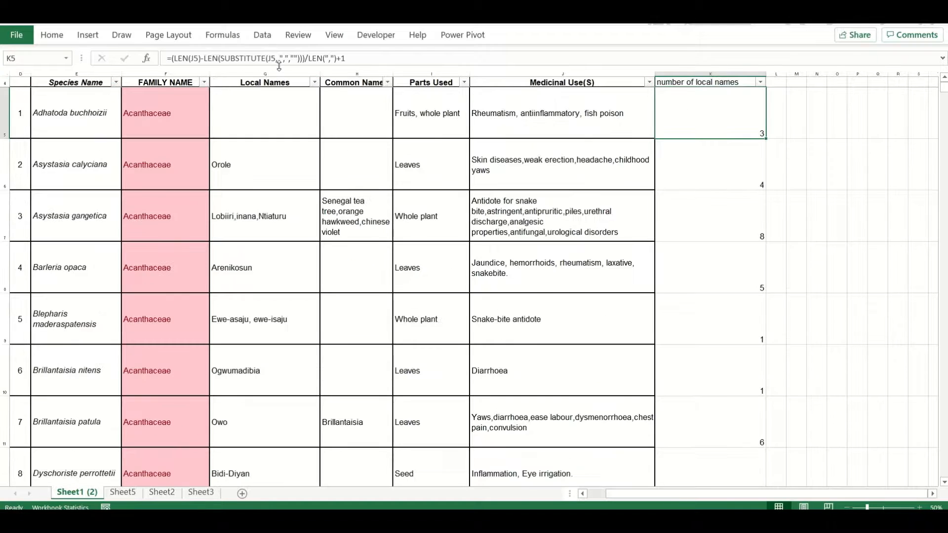
Review the comma-counting formula for the number of local names and add a "make names proper" heading beside that column
{"action": "left_click", "coordinate": [444, 58]}
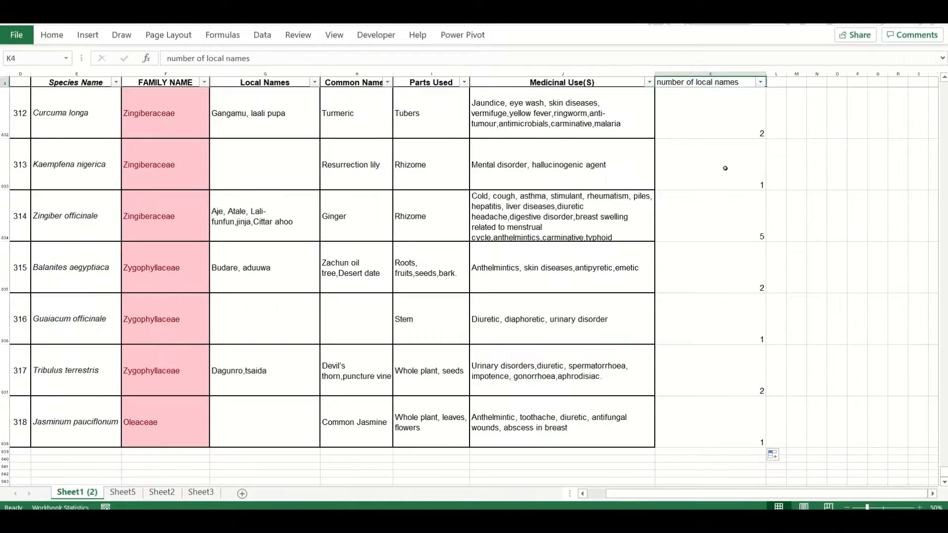
{"action": "left_click", "coordinate": [760, 82]}
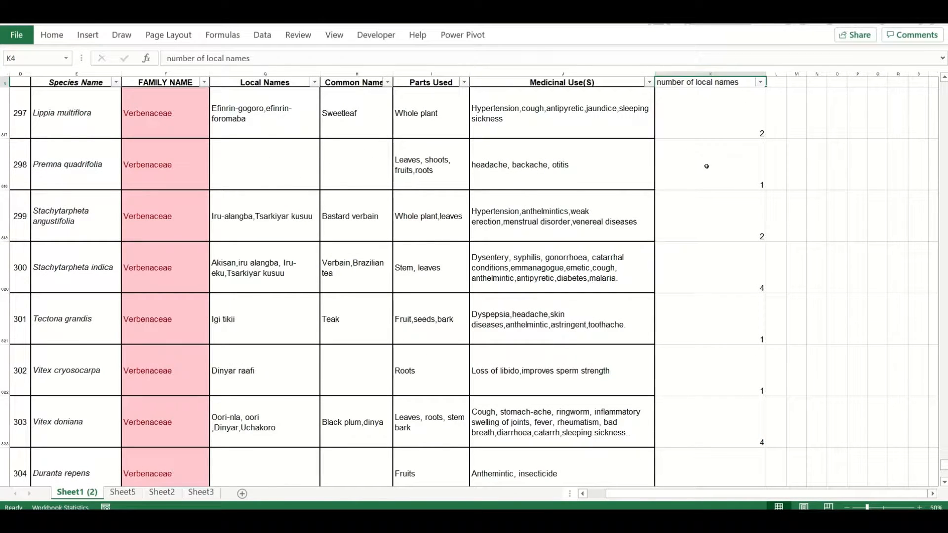
{"action": "left_click", "coordinate": [795, 82]}
{"action": "type", "text": "make names proper"}
Copy the Local Names column and select an empty column to its right
{"action": "left_click", "coordinate": [795, 116]}
{"action": "left_click", "coordinate": [268, 106]}
{"action": "left_click", "coordinate": [267, 74]}
{"action": "key", "text": "ctrl+c"}
{"action": "left_click", "coordinate": [855, 73]}
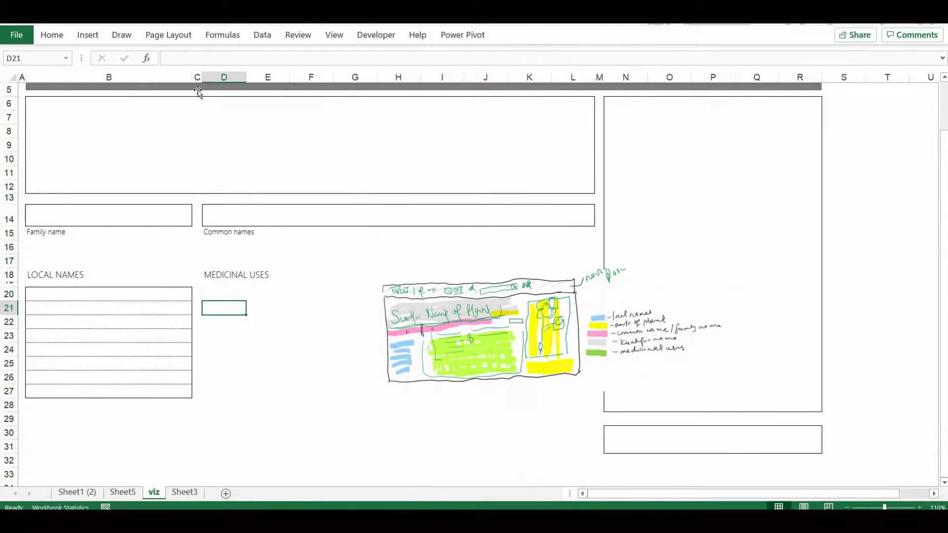
On the viz sheet, widen columns D and F for the medicinal uses and delete the surplus columns after them
{"action": "left_click", "coordinate": [224, 77]}
{"action": "left_click", "coordinate": [314, 75], "text": "ctrl"}
{"action": "left_click_drag", "start_coordinate": [333, 77], "coordinate": [456, 78]}
{"action": "left_click", "coordinate": [488, 257]}
{"action": "left_click_drag", "start_coordinate": [730, 75], "coordinate": [618, 75]}
{"action": "key", "text": "ctrl+minus"}
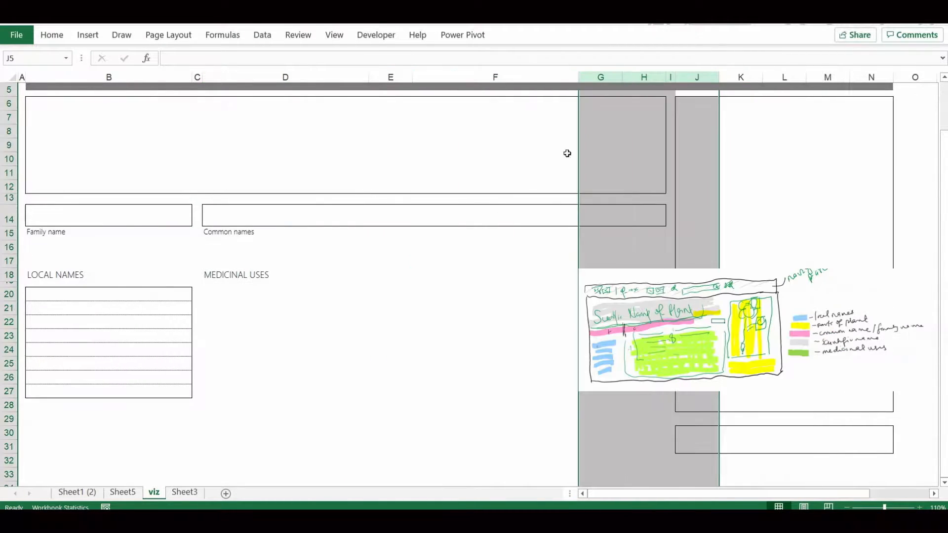
Fine-tune the widths of gap columns C and I and the height of row 13
{"action": "scroll", "coordinate": [494, 296], "scroll_direction": "up", "scroll_amount": 2}
{"action": "left_click", "coordinate": [242, 347]}
{"action": "left_click_drag", "start_coordinate": [202, 77], "coordinate": [208, 77]}
{"action": "left_click_drag", "start_coordinate": [13, 261], "coordinate": [14, 265]}
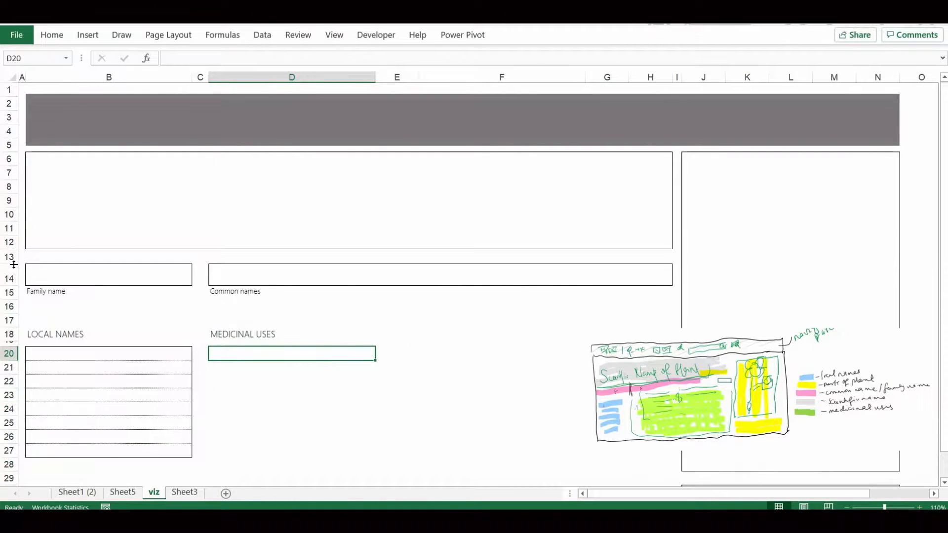
{"action": "left_click_drag", "start_coordinate": [681, 76], "coordinate": [685, 76]}
{"action": "left_click_drag", "start_coordinate": [207, 77], "coordinate": [203, 78]}
Narrow column E to a thin gap and widen columns D and F equally
{"action": "left_click_drag", "start_coordinate": [410, 78], "coordinate": [384, 78]}
{"action": "left_click", "coordinate": [336, 77]}
{"action": "left_click", "coordinate": [437, 75], "text": "ctrl"}
{"action": "left_click_drag", "start_coordinate": [550, 77], "coordinate": [561, 77]}
Format the cell borders of the medicinal uses area in rows 20 to 27
{"action": "left_click_drag", "start_coordinate": [346, 353], "coordinate": [472, 450]}
{"action": "key", "text": "ctrl+1"}
{"action": "left_click", "coordinate": [214, 267]}
{"action": "left_click", "coordinate": [74, 285]}
{"action": "left_click", "coordinate": [142, 339]}
{"action": "left_click", "coordinate": [267, 496]}
Adjust the borders of the narrow gap column inside the medicinal uses area and move the sketch picture upward
{"action": "left_click", "coordinate": [335, 395]}
{"action": "left_click_drag", "start_coordinate": [387, 353], "coordinate": [384, 448]}
{"action": "key", "text": "ctrl+1"}
{"action": "left_click", "coordinate": [142, 339]}
{"action": "left_click", "coordinate": [264, 497]}
{"action": "mouse_move", "coordinate": [637, 365]}
{"action": "left_mouse_down"}
{"action": "mouse_move", "coordinate": [668, 331]}
{"action": "mouse_move", "coordinate": [612, 276]}
{"action": "left_mouse_up"}
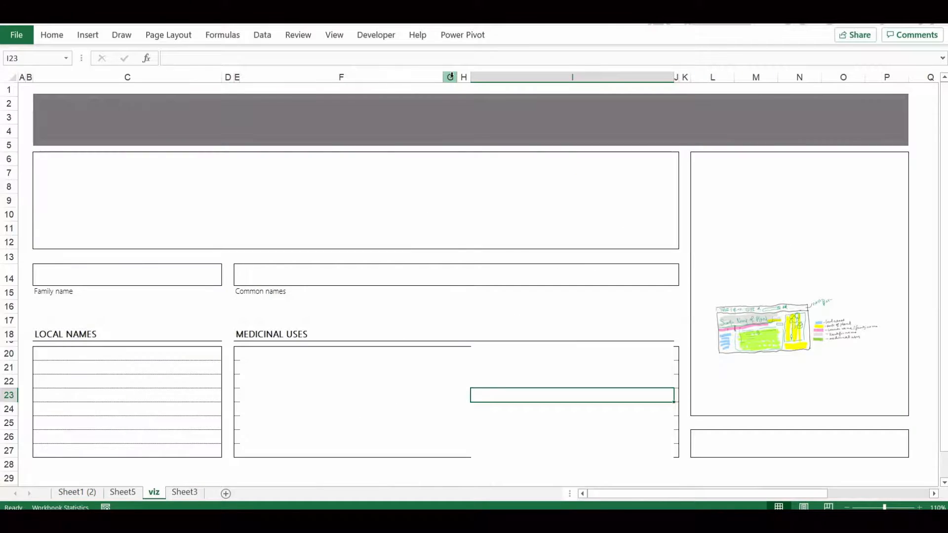
Narrow column H, insert a new column before column G and shrink it to a thin strip
{"action": "left_click_drag", "start_coordinate": [470, 78], "coordinate": [462, 78]}
{"action": "left_click", "coordinate": [450, 77]}
{"action": "key", "text": "ctrl+shift+plus"}
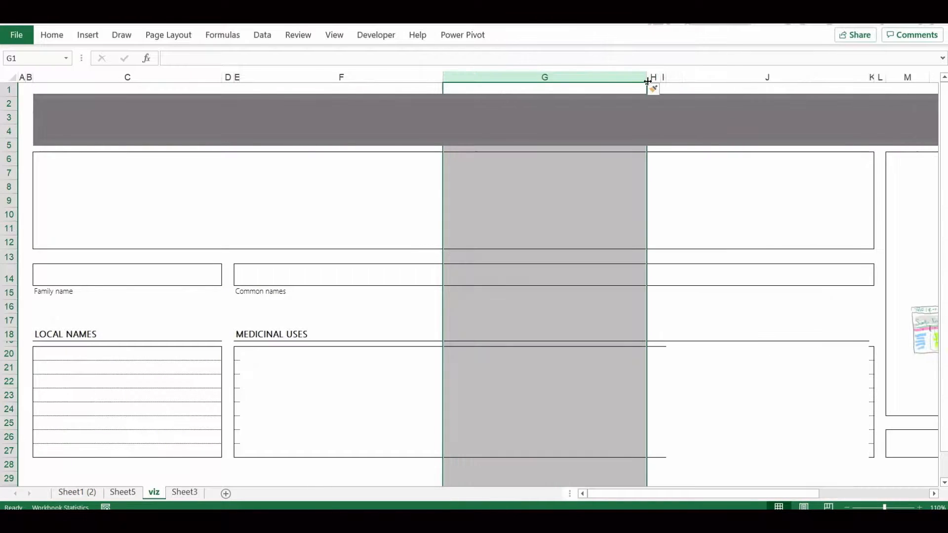
{"action": "left_click_drag", "start_coordinate": [647, 81], "coordinate": [450, 77]}
{"action": "left_click", "coordinate": [479, 367]}
Insert a column in the local names block and resize columns B to D into a wide column between two thin margins
{"action": "right_click", "coordinate": [219, 78]}
{"action": "left_click", "coordinate": [251, 179]}
{"action": "left_click", "coordinate": [148, 367]}
{"action": "left_click_drag", "start_coordinate": [40, 78], "coordinate": [237, 77]}
{"action": "left_click_drag", "start_coordinate": [425, 78], "coordinate": [243, 77]}
{"action": "left_click_drag", "start_coordinate": [33, 77], "coordinate": [30, 76]}
Extend the banner rectangle's left edge back to the start of column B
{"action": "left_click", "coordinate": [276, 180]}
{"action": "left_click", "coordinate": [274, 129]}
{"action": "left_click_drag", "start_coordinate": [235, 95], "coordinate": [26, 94]}
Merge cells B6:L12 into one block below the banner and give it an outside border
{"action": "left_click_drag", "start_coordinate": [259, 193], "coordinate": [28, 183]}
{"action": "left_click", "coordinate": [57, 33]}
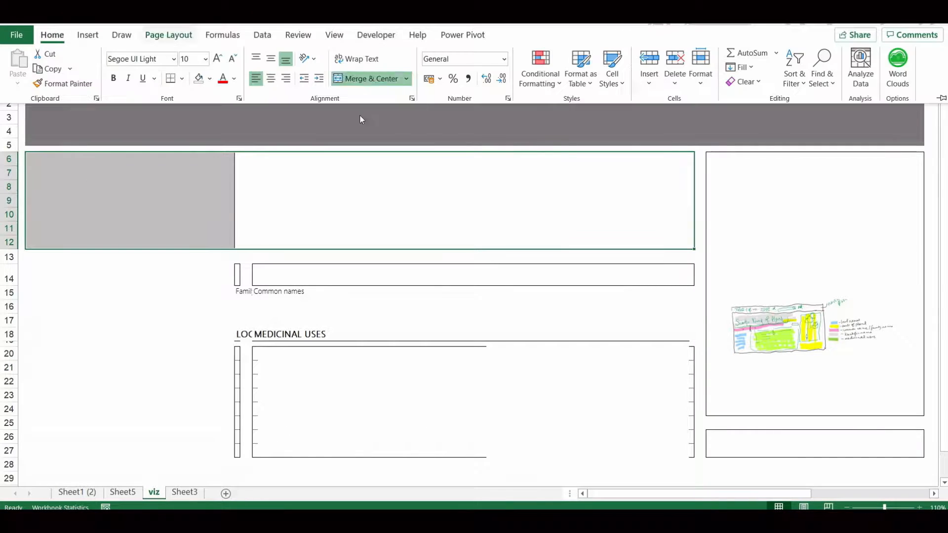
{"action": "left_click", "coordinate": [366, 79]}
{"action": "left_click", "coordinate": [183, 79]}
{"action": "left_click", "coordinate": [214, 222]}
Move the Family name box and label to column B and extend the box across B14:D14
{"action": "left_click_drag", "start_coordinate": [237, 277], "coordinate": [237, 291]}
{"action": "key", "text": "ctrl+x"}
{"action": "key", "text": "Left"}
{"action": "key", "text": "Left"}
{"action": "key", "text": "ctrl+v"}
{"action": "key", "text": "shift+Up"}
{"action": "key", "text": "shift+Right"}
{"action": "key", "text": "shift+Right"}
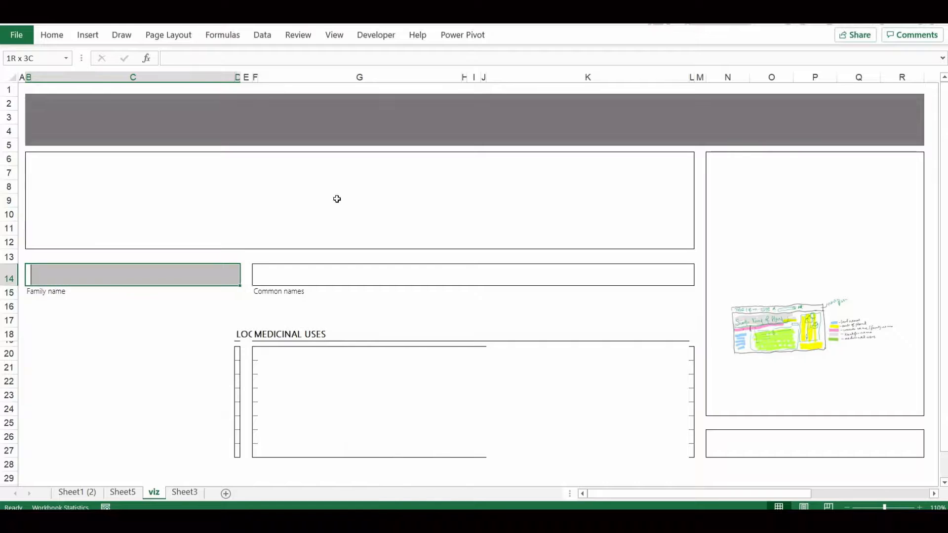
{"action": "left_click", "coordinate": [561, 406]}
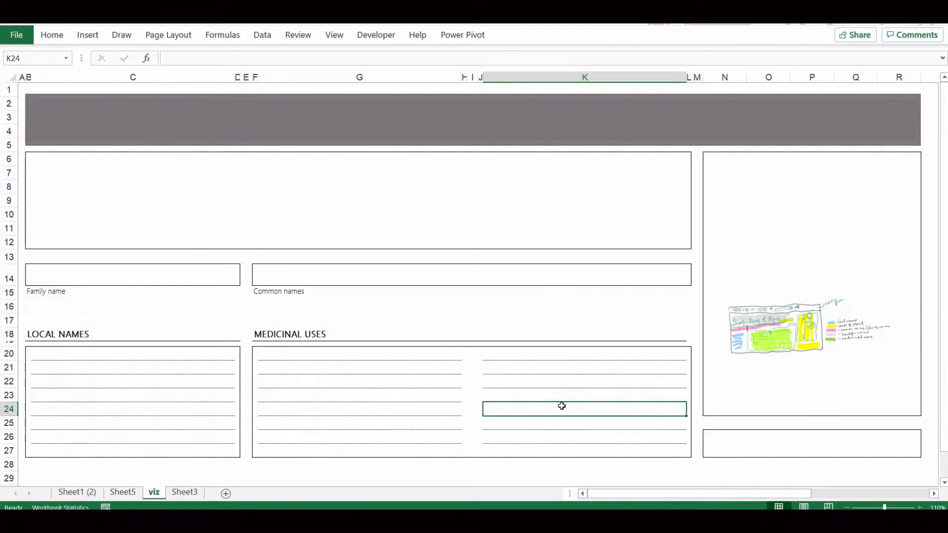
Insert a form control button about 0.8 cm wide near the banner's left end without assigning a macro
{"action": "left_click", "coordinate": [376, 35]}
{"action": "left_click", "coordinate": [265, 74]}
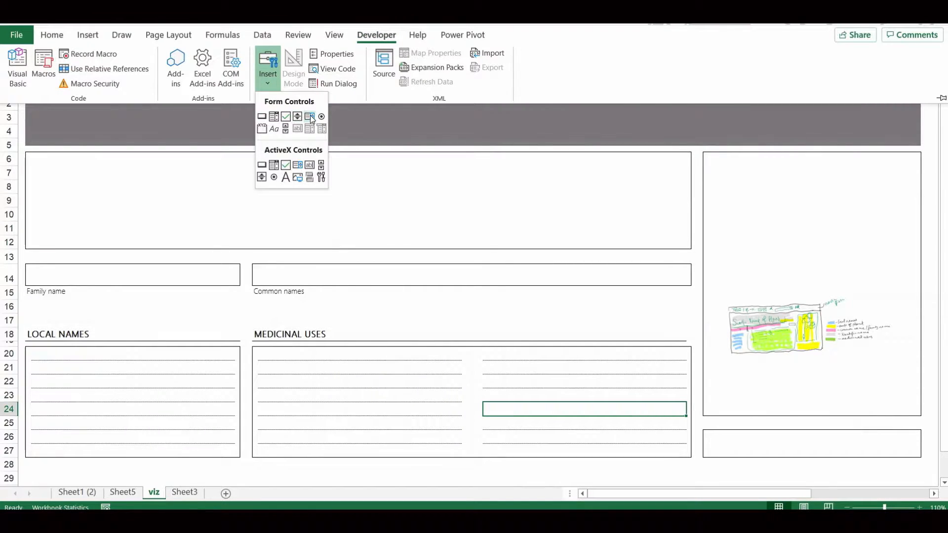
{"action": "left_click", "coordinate": [263, 119]}
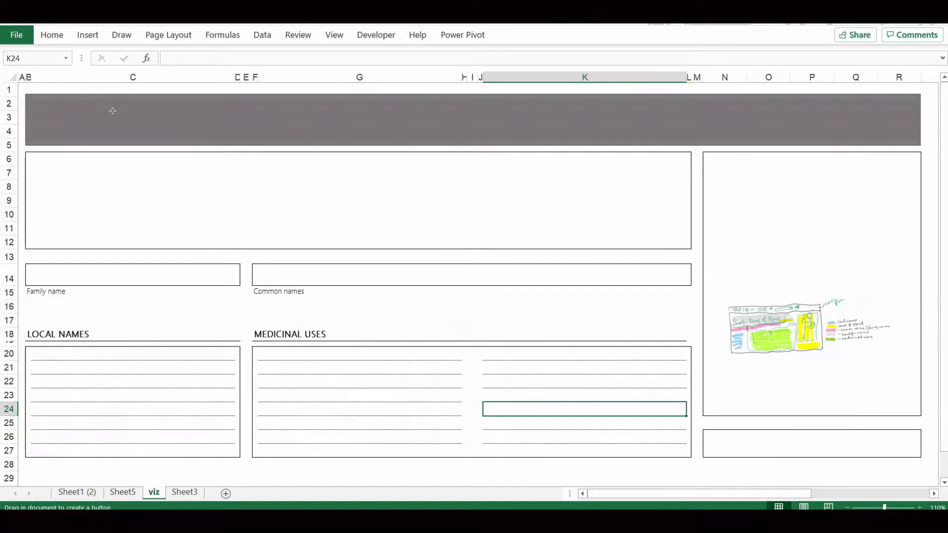
{"action": "left_click_drag", "start_coordinate": [108, 110], "coordinate": [129, 129]}
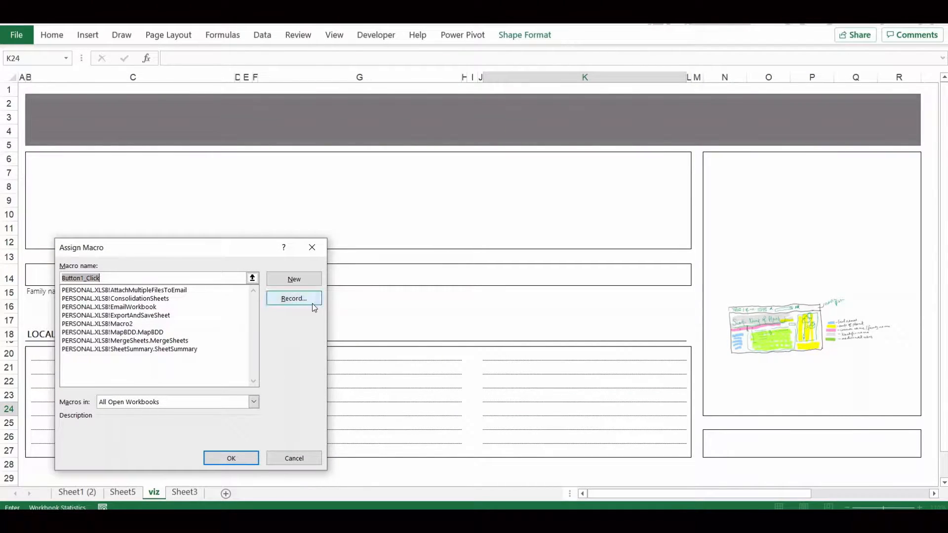
{"action": "left_click", "coordinate": [283, 464]}
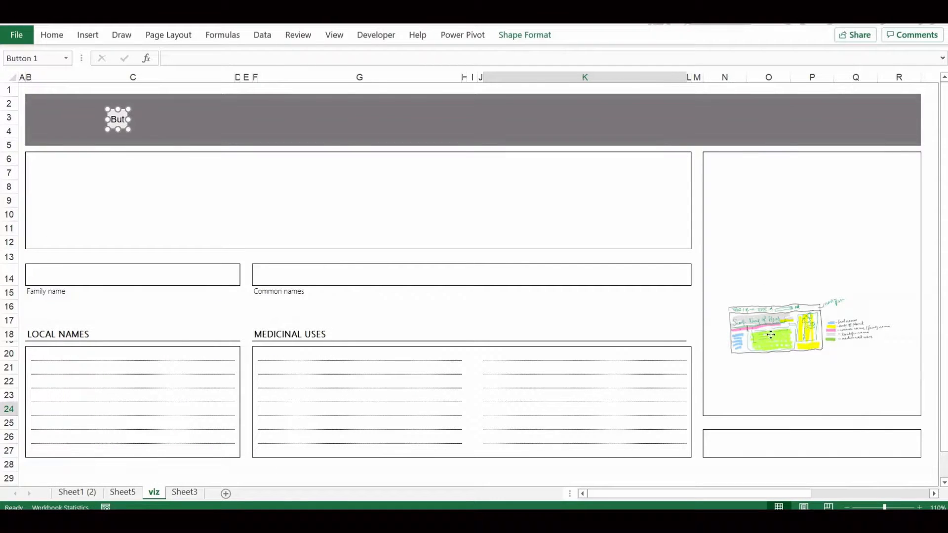
Move the sketch picture over the middle of the layout and enlarge it
{"action": "left_click_drag", "start_coordinate": [770, 334], "coordinate": [476, 278]}
{"action": "left_click_drag", "start_coordinate": [597, 299], "coordinate": [722, 351]}
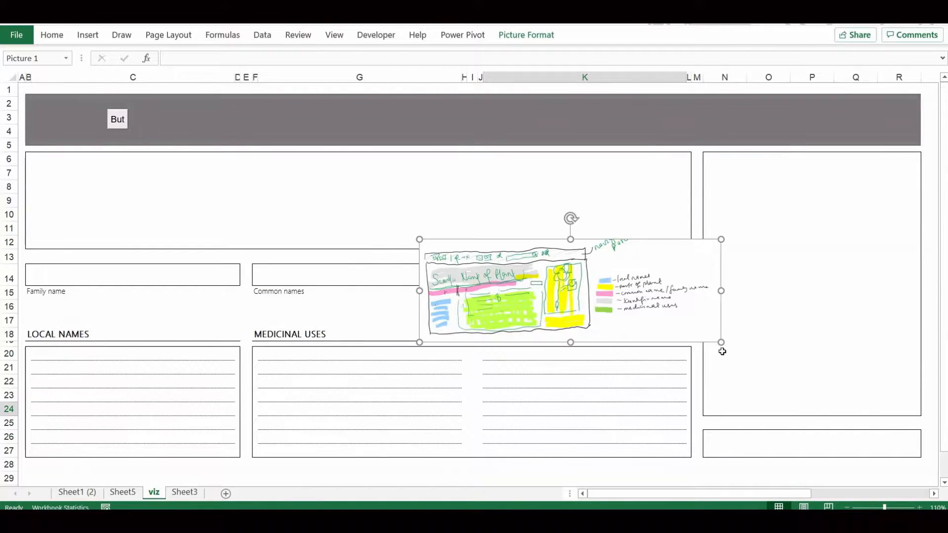
Replace the banner button's caption with "<<"
{"action": "left_click", "coordinate": [117, 119], "text": "ctrl"}
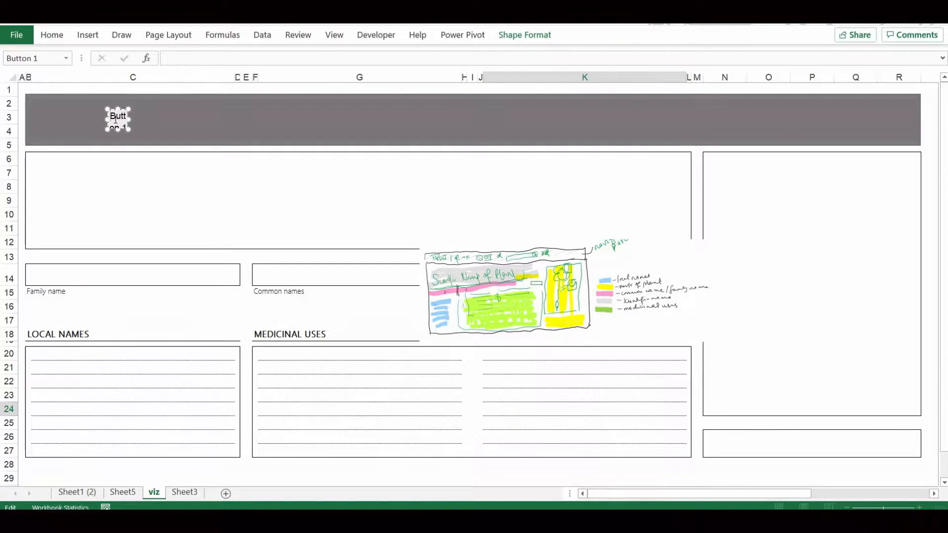
{"action": "key", "text": "ctrl+a"}
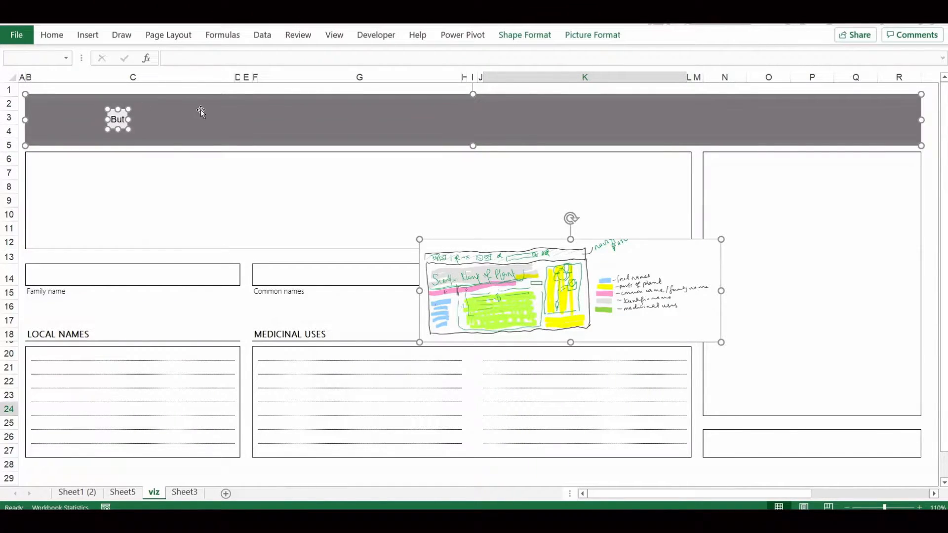
{"action": "left_click", "coordinate": [154, 170]}
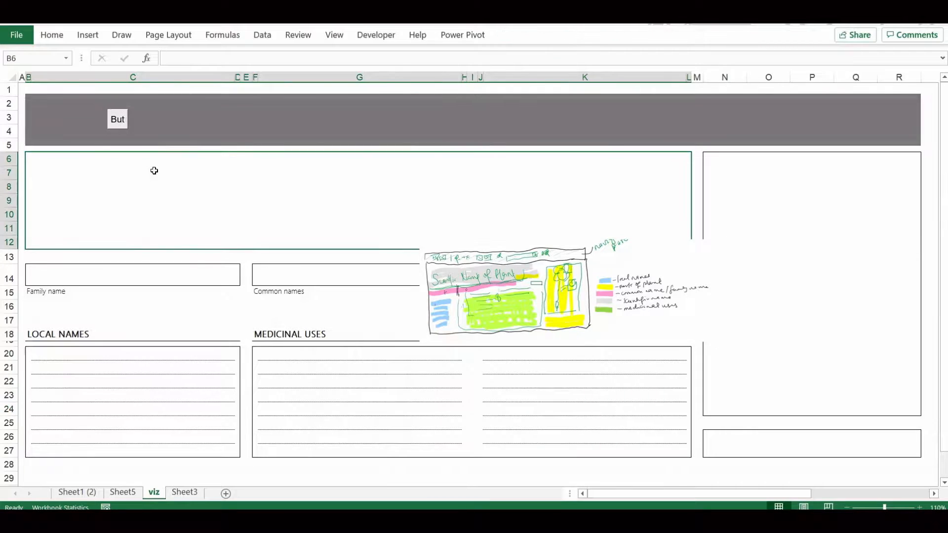
{"action": "left_click", "coordinate": [122, 118], "text": "ctrl"}
{"action": "left_click", "coordinate": [118, 119]}
{"action": "key", "text": "ctrl+a"}
{"action": "key", "text": "BackSpace"}
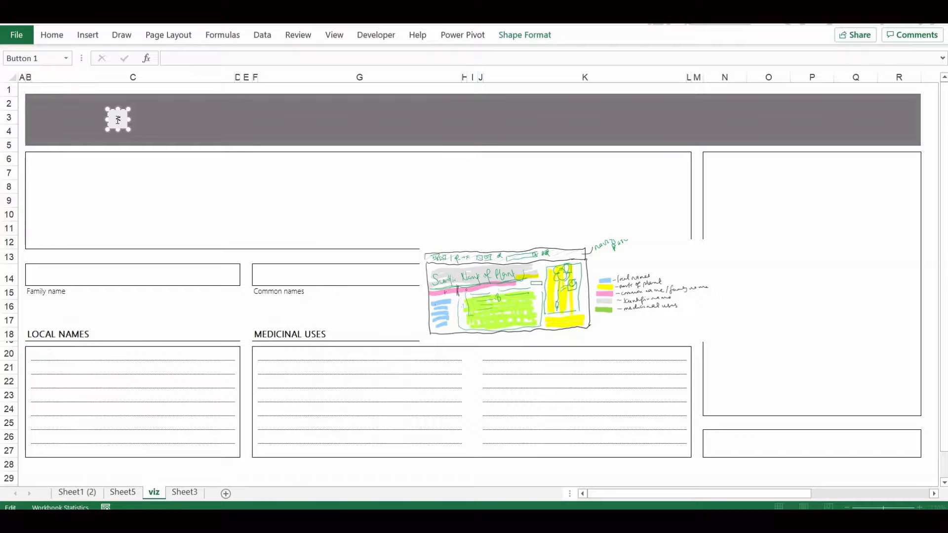
{"action": "left_click", "coordinate": [126, 185]}
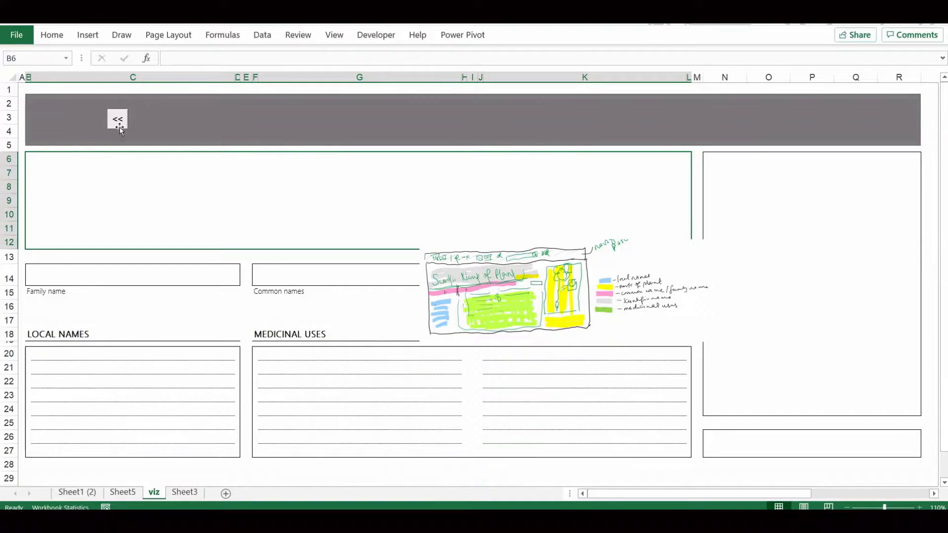
Set the font of the << button's caption to Segoe UI Light
{"action": "left_click", "coordinate": [120, 122], "text": "ctrl"}
{"action": "key", "text": "ctrl+a"}
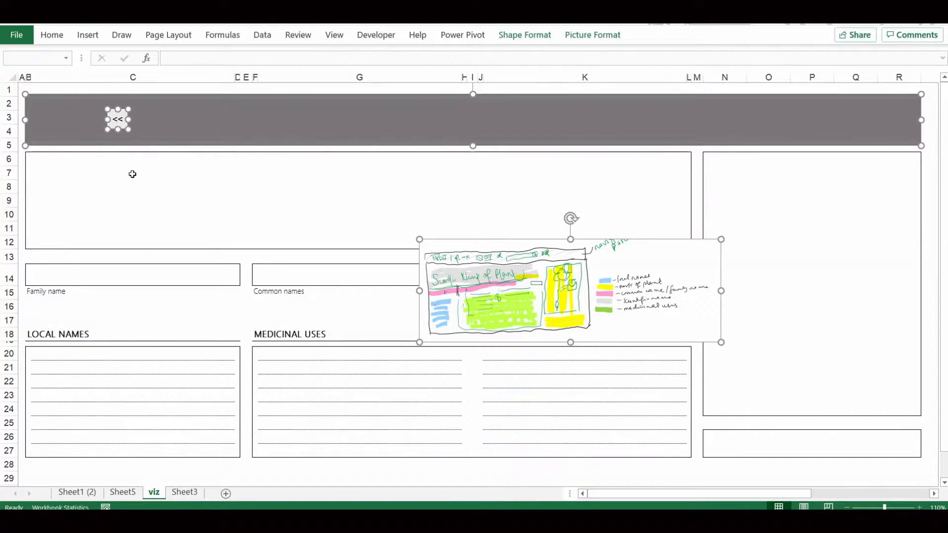
{"action": "left_click", "coordinate": [124, 112]}
{"action": "left_click", "coordinate": [53, 39]}
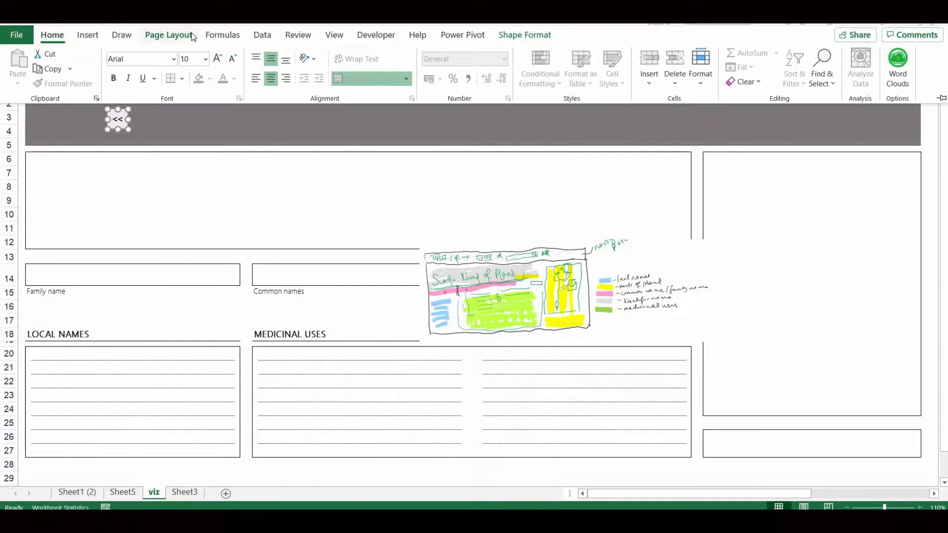
{"action": "left_click", "coordinate": [126, 58]}
{"action": "type", "text": "Segoe UI"}
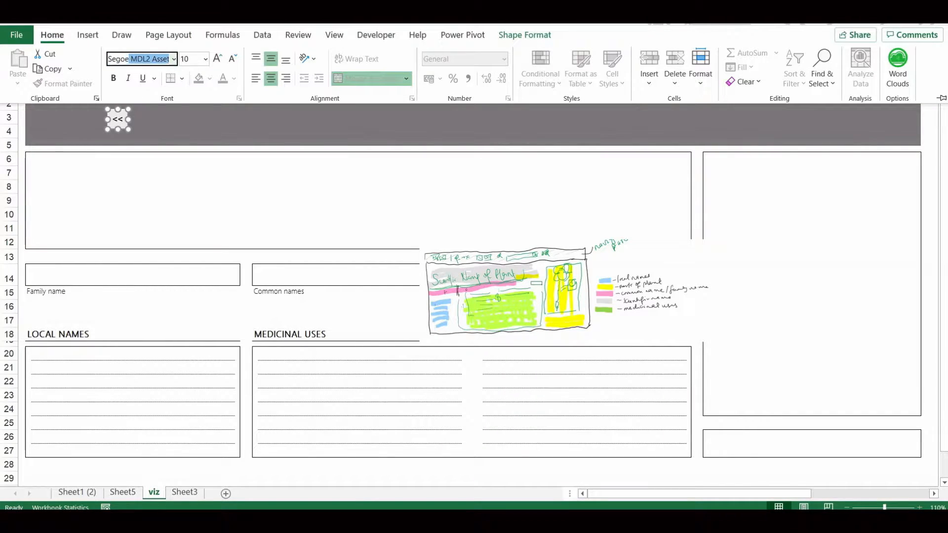
{"action": "key", "text": "Return"}
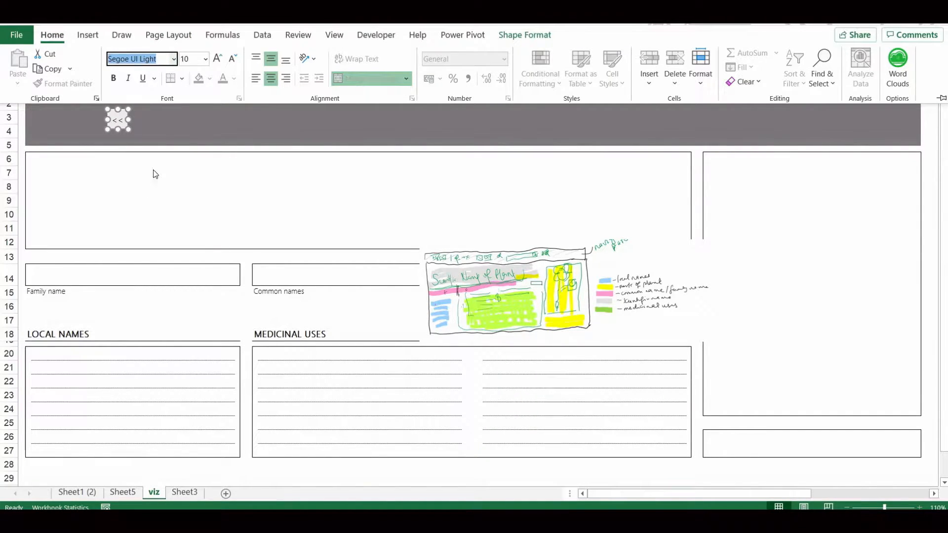
{"action": "left_click", "coordinate": [126, 209]}
Increase the << button's height to 0.9 cm and place a duplicate directly beside it on the banner
{"action": "left_click", "coordinate": [124, 125], "text": "ctrl"}
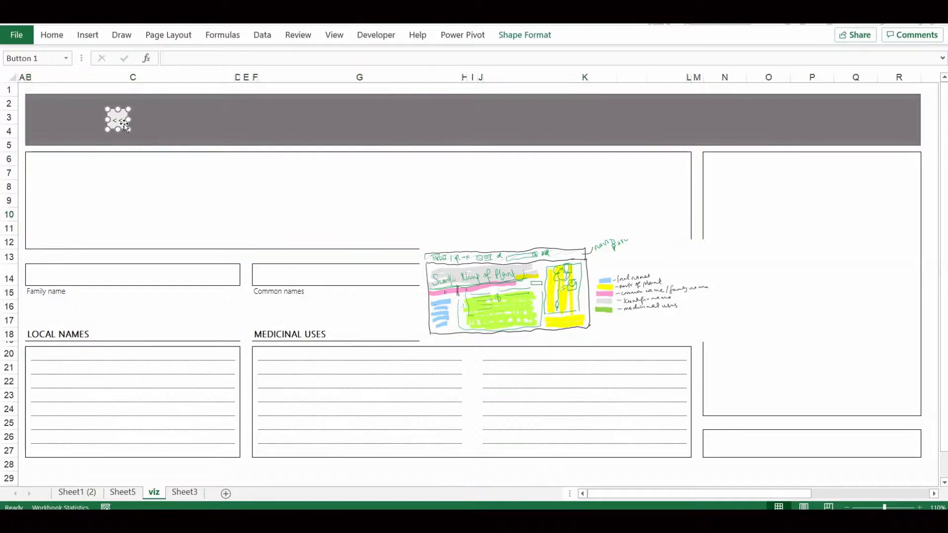
{"action": "left_click_drag", "start_coordinate": [118, 129], "coordinate": [119, 132]}
{"action": "left_click", "coordinate": [511, 36]}
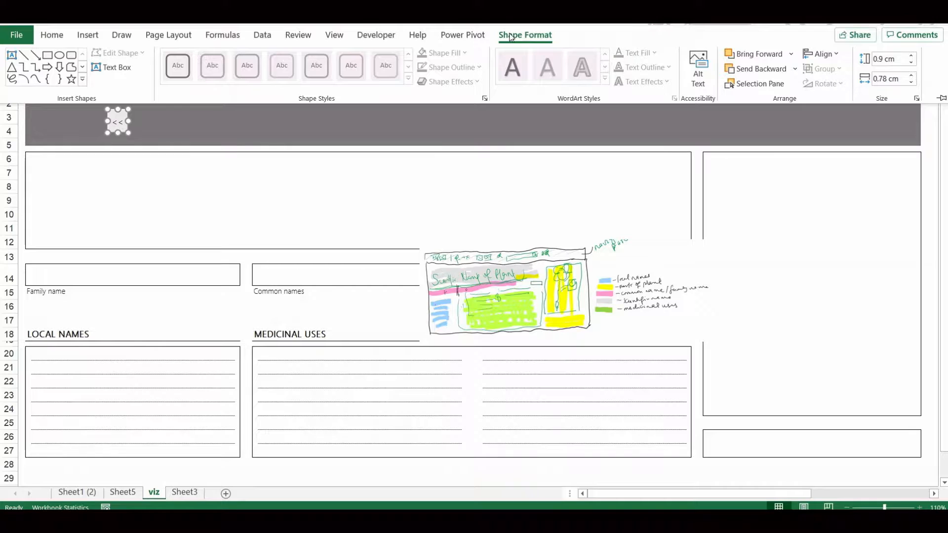
{"action": "left_click", "coordinate": [254, 121]}
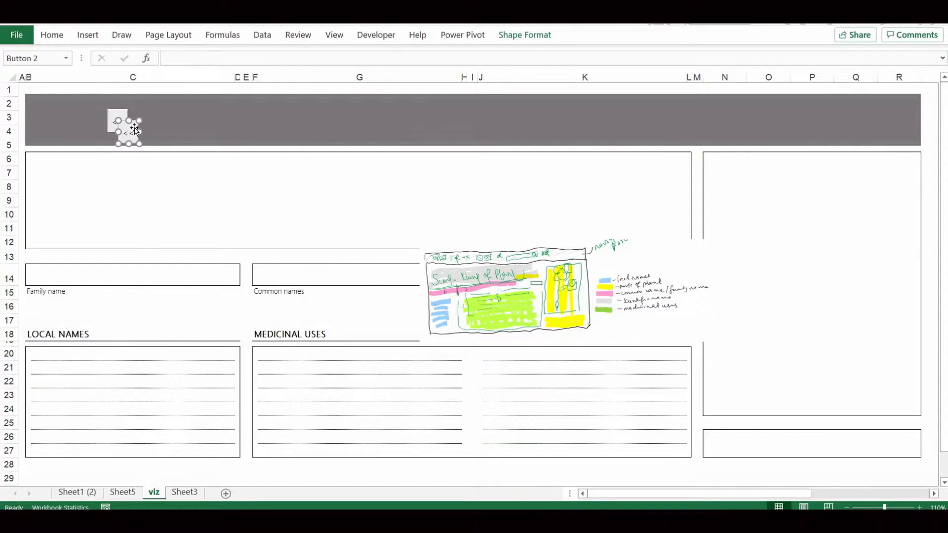
{"action": "left_click_drag", "start_coordinate": [122, 118], "coordinate": [147, 115], "text": "ctrl"}
{"action": "left_click", "coordinate": [149, 116], "text": "ctrl"}
Group the two << buttons on the banner into one object
{"action": "left_click", "coordinate": [112, 125], "text": "ctrl"}
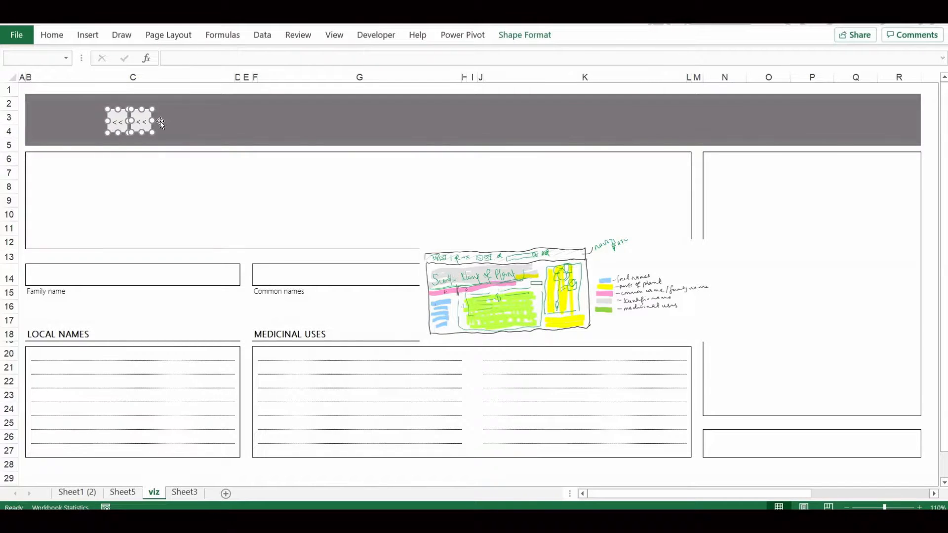
{"action": "left_click", "coordinate": [525, 36]}
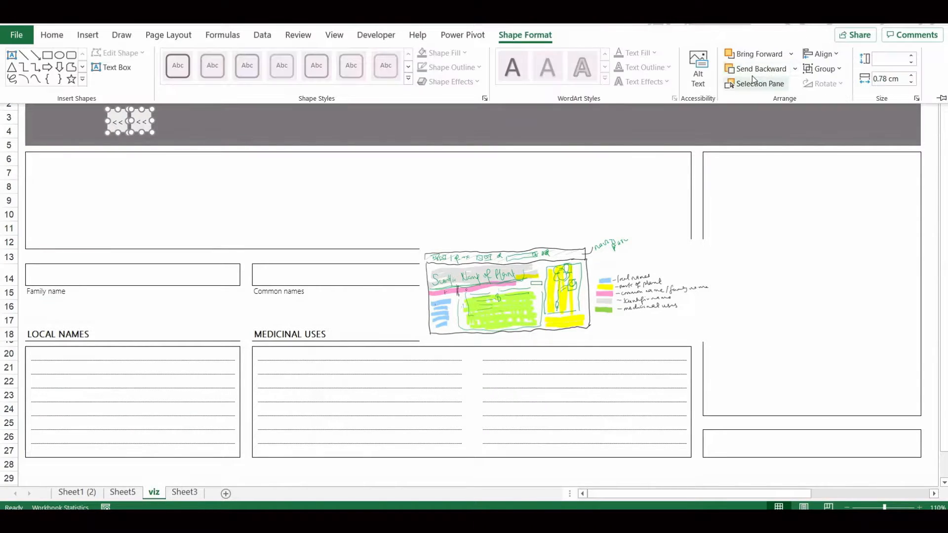
{"action": "left_click", "coordinate": [831, 72]}
{"action": "left_click", "coordinate": [837, 87]}
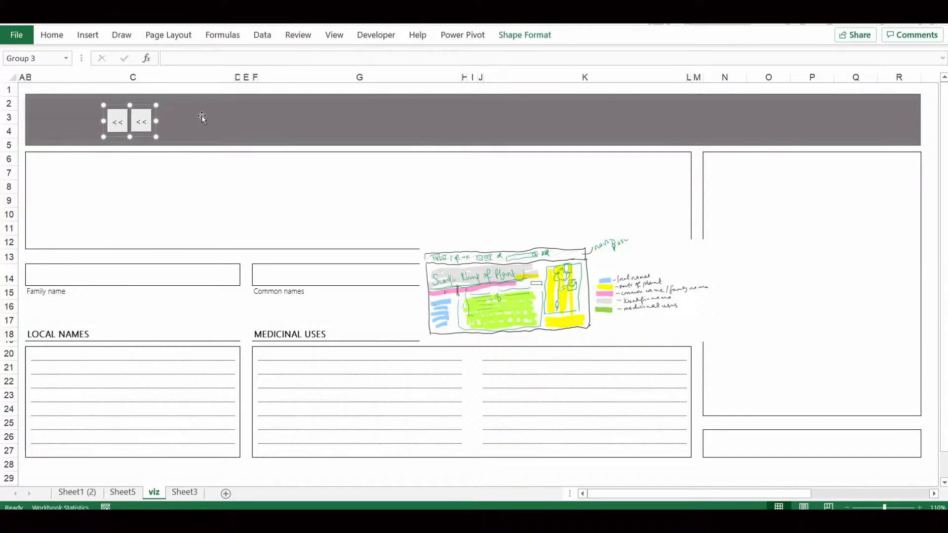
Change the second grouped button's caption to "<", keeping the banner in its original position
{"action": "left_click", "coordinate": [146, 110]}
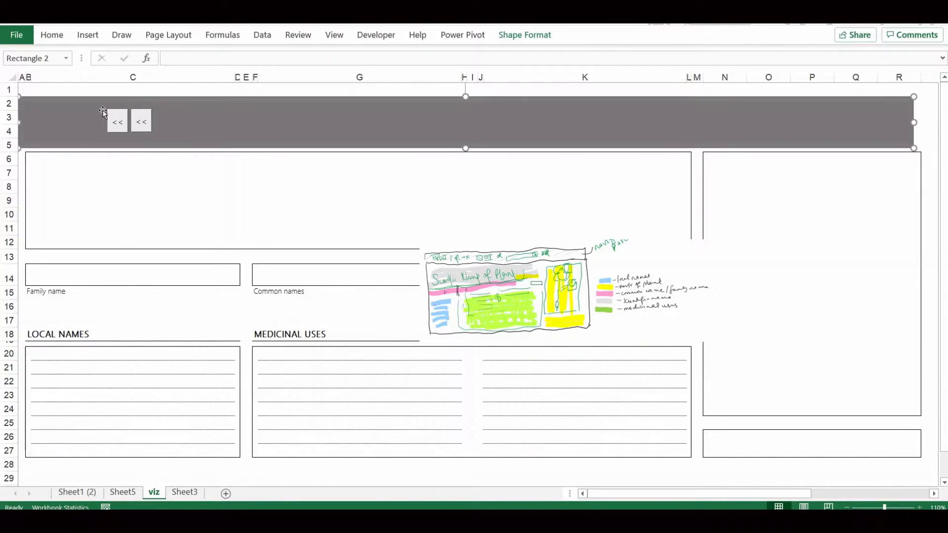
{"action": "left_click", "coordinate": [125, 122]}
{"action": "left_click", "coordinate": [141, 122]}
{"action": "key", "text": "Delete"}
{"action": "key", "text": "ctrl+z"}
{"action": "left_click", "coordinate": [139, 119]}
{"action": "left_click", "coordinate": [135, 156]}
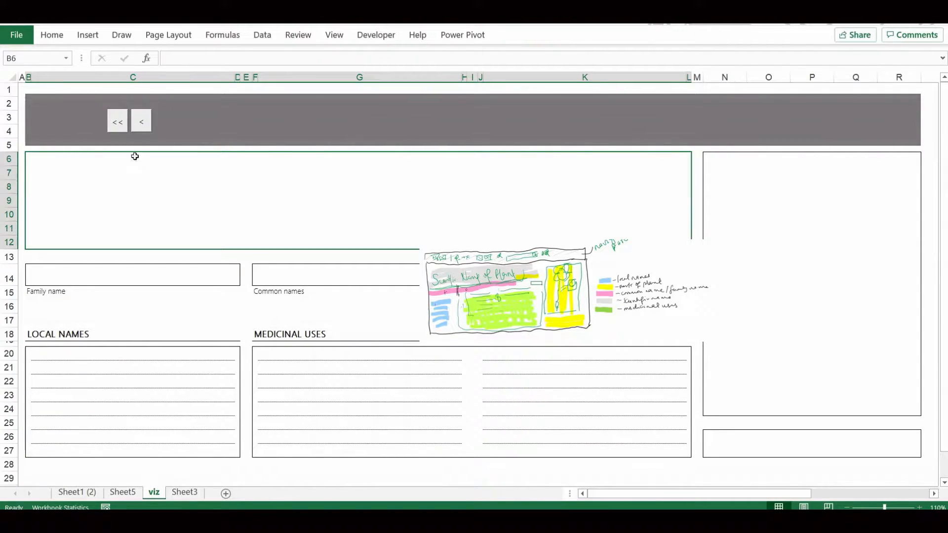
Place a copy of the button group further along the banner and caption its buttons ">" and ">>"
{"action": "left_click", "coordinate": [144, 116]}
{"action": "left_click_drag", "start_coordinate": [145, 116], "coordinate": [258, 105]}
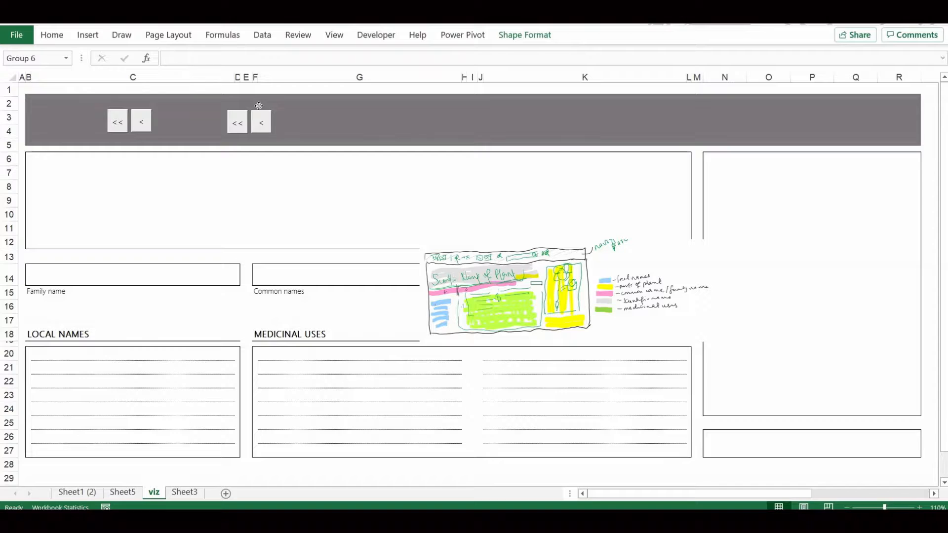
{"action": "left_click", "coordinate": [243, 117]}
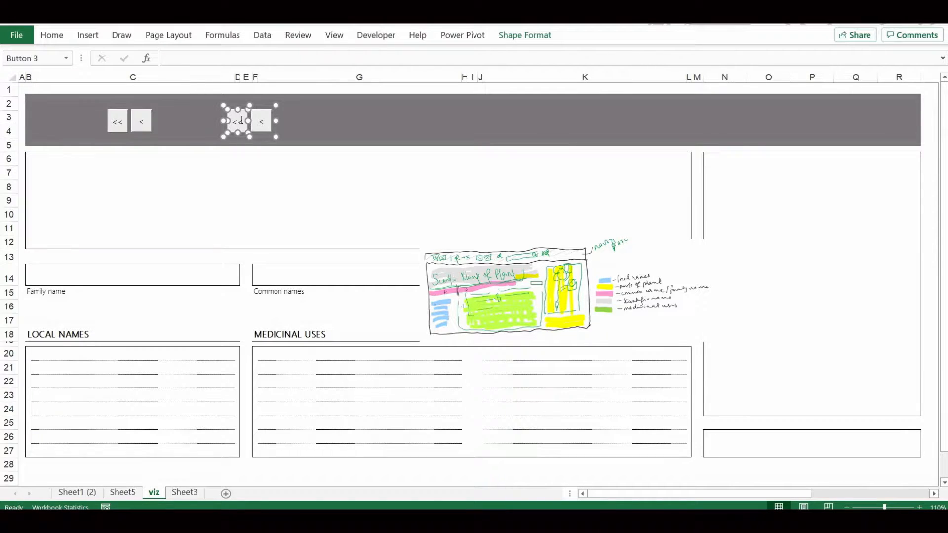
{"action": "key", "text": "ctrl+a"}
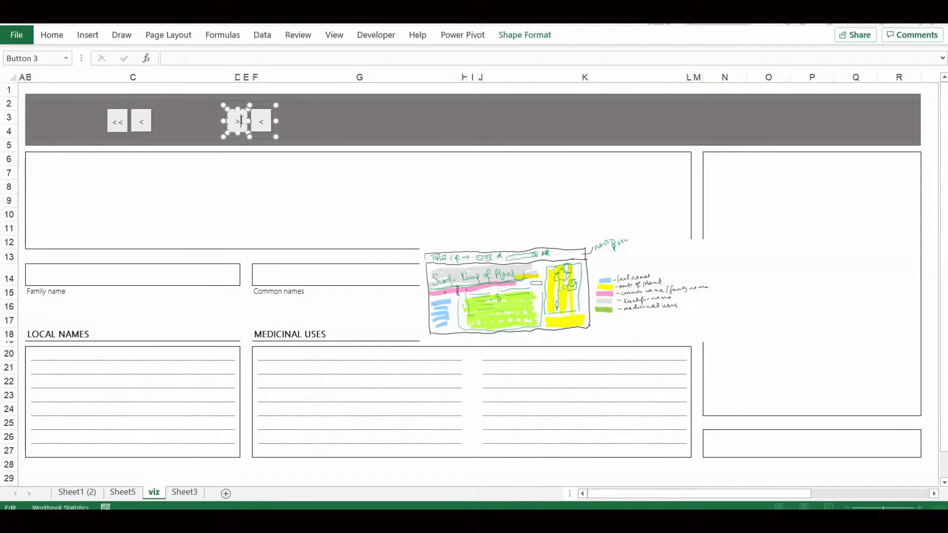
{"action": "left_click", "coordinate": [262, 121]}
{"action": "left_click", "coordinate": [223, 177]}
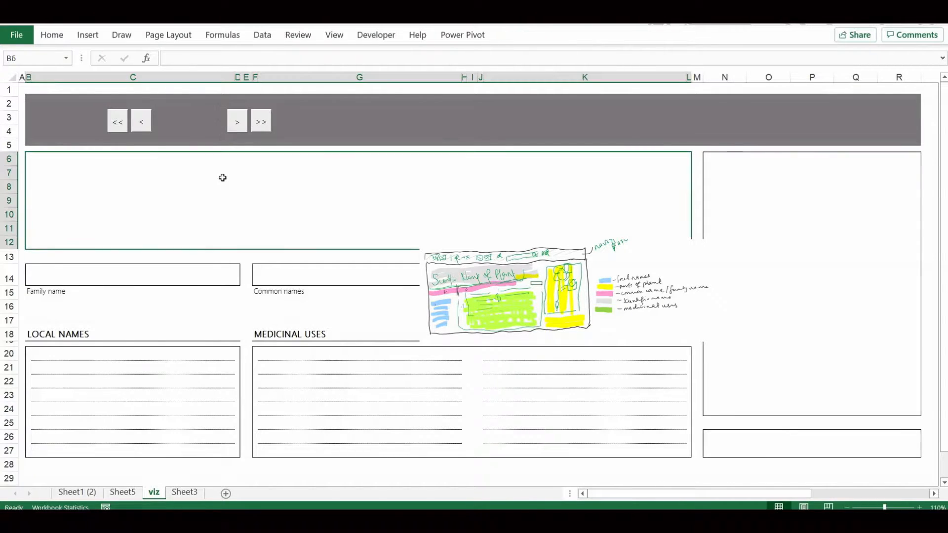
Insert a small text box in the name block containing "1"
{"action": "left_click", "coordinate": [87, 36]}
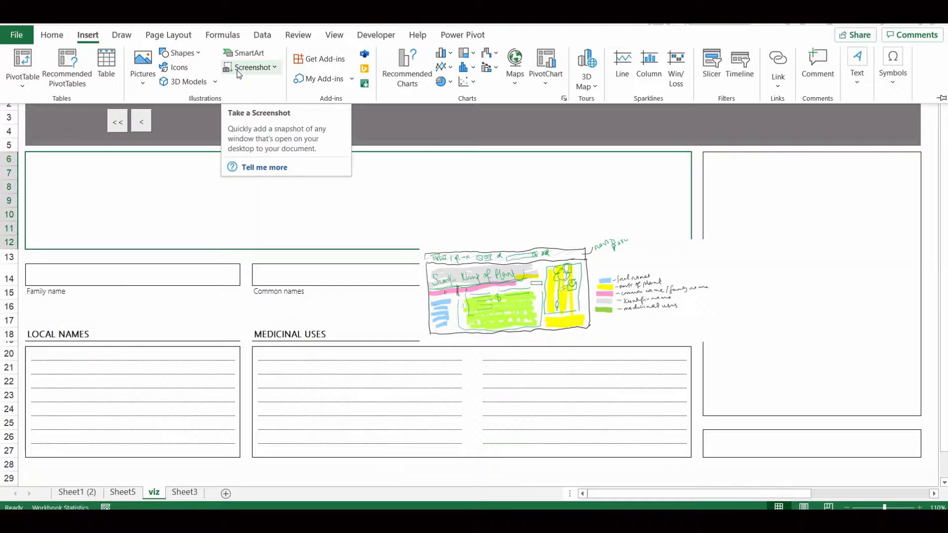
{"action": "left_click", "coordinate": [179, 53]}
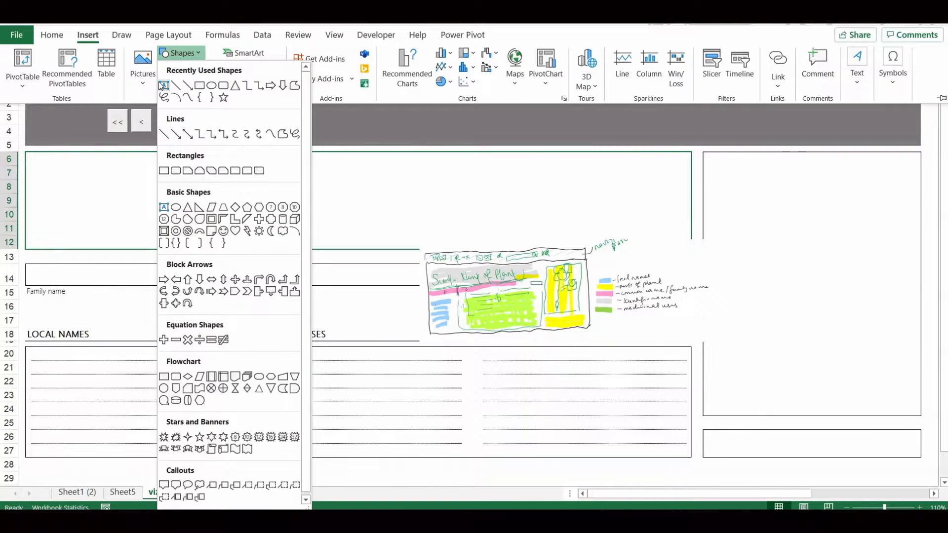
{"action": "left_click", "coordinate": [163, 82]}
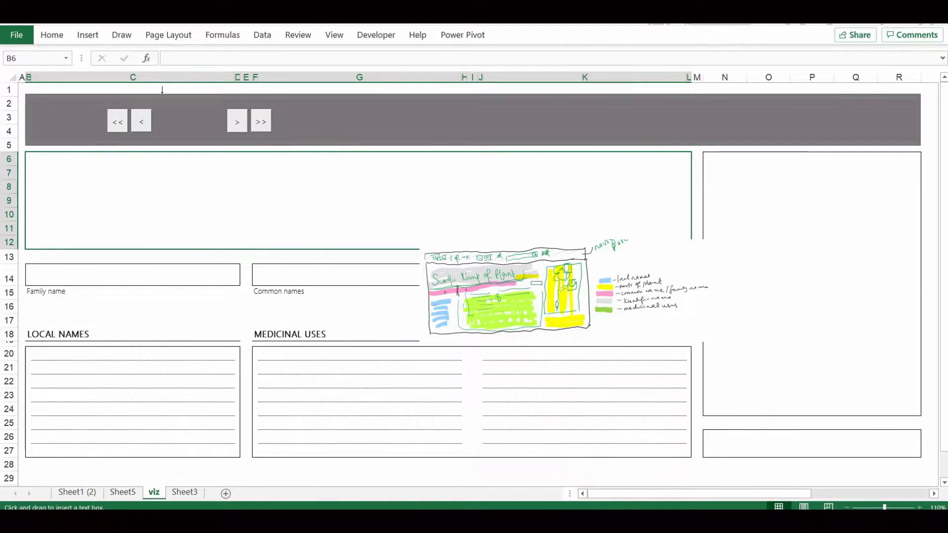
{"action": "left_click", "coordinate": [182, 174]}
{"action": "type", "text": "1"}
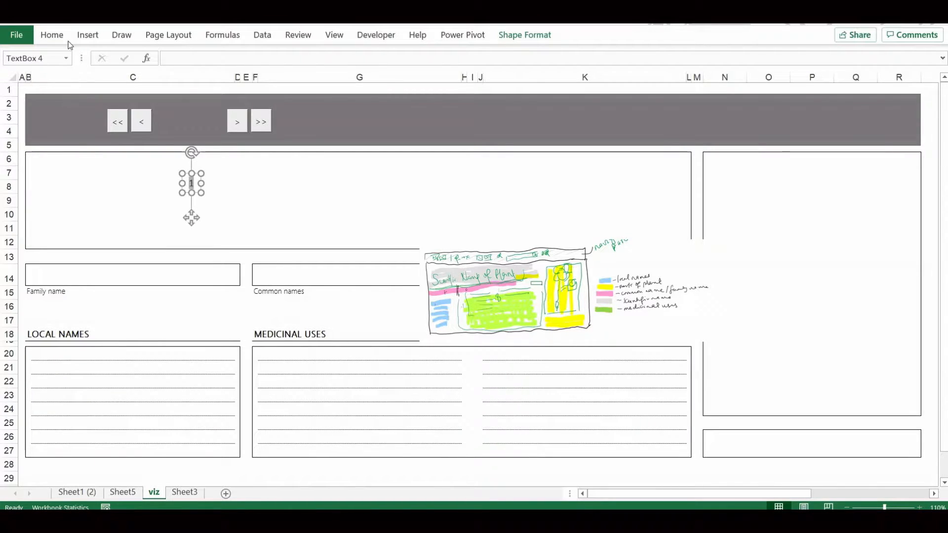
Format the "1" text box in white Segoe UI Light and move it onto the banner beside the < button
{"action": "left_click", "coordinate": [53, 35]}
{"action": "left_click_drag", "start_coordinate": [170, 59], "coordinate": [120, 59]}
{"action": "type", "text": "oe UI"}
{"action": "key", "text": "Return"}
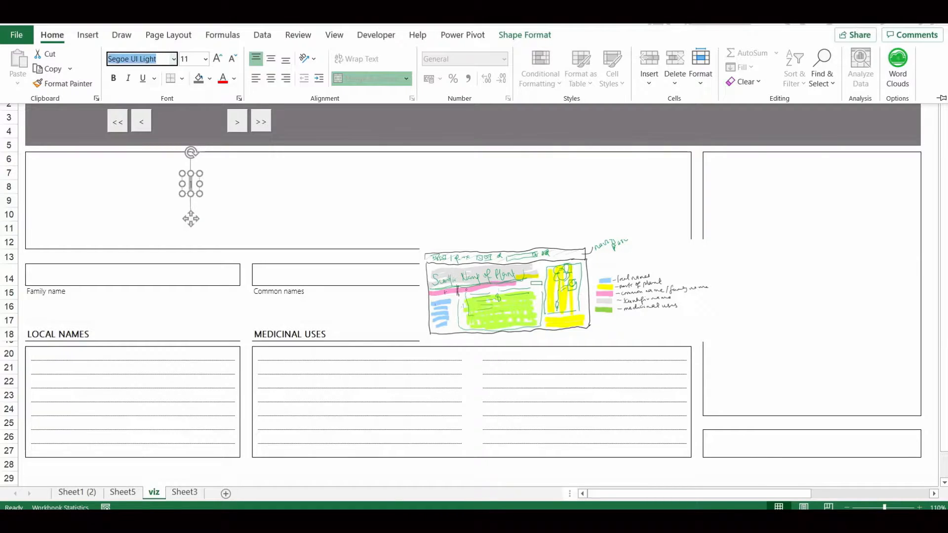
{"action": "left_click", "coordinate": [229, 80]}
{"action": "left_click", "coordinate": [226, 130]}
{"action": "left_click_drag", "start_coordinate": [193, 217], "coordinate": [162, 149]}
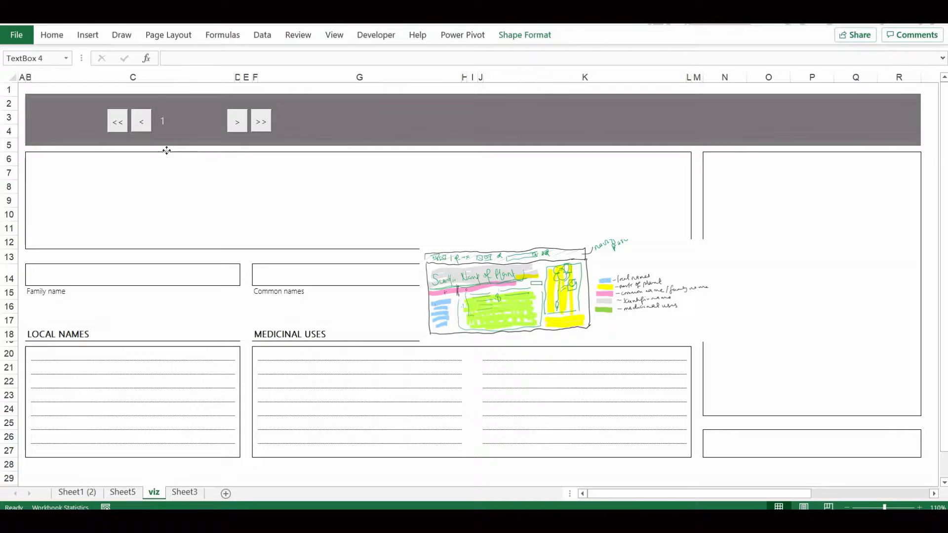
Duplicate the "1" text box for the word "of" and place another copy of it alongside
{"action": "left_click_drag", "start_coordinate": [166, 152], "coordinate": [175, 153]}
{"action": "key", "text": "ctrl+d"}
{"action": "left_click_drag", "start_coordinate": [175, 151], "coordinate": [175, 152]}
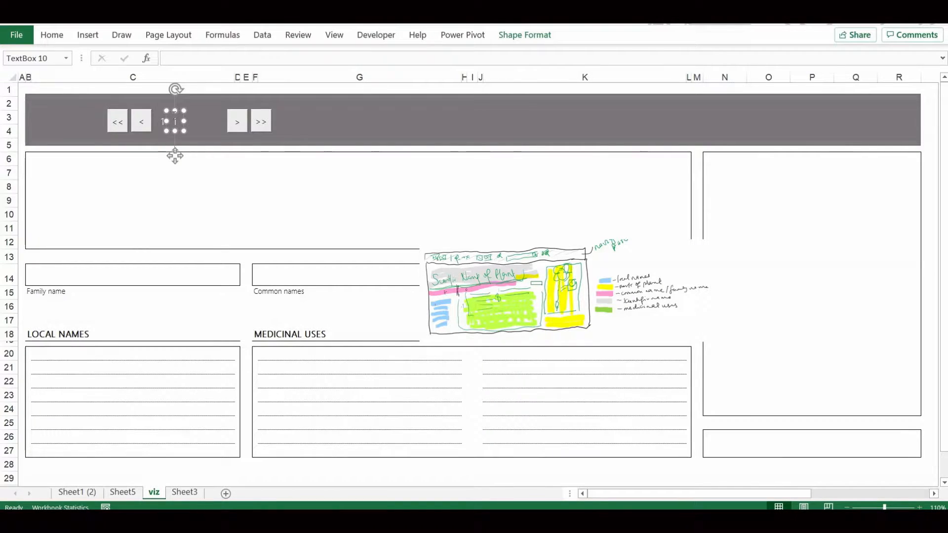
{"action": "left_click_drag", "start_coordinate": [185, 131], "coordinate": [189, 155]}
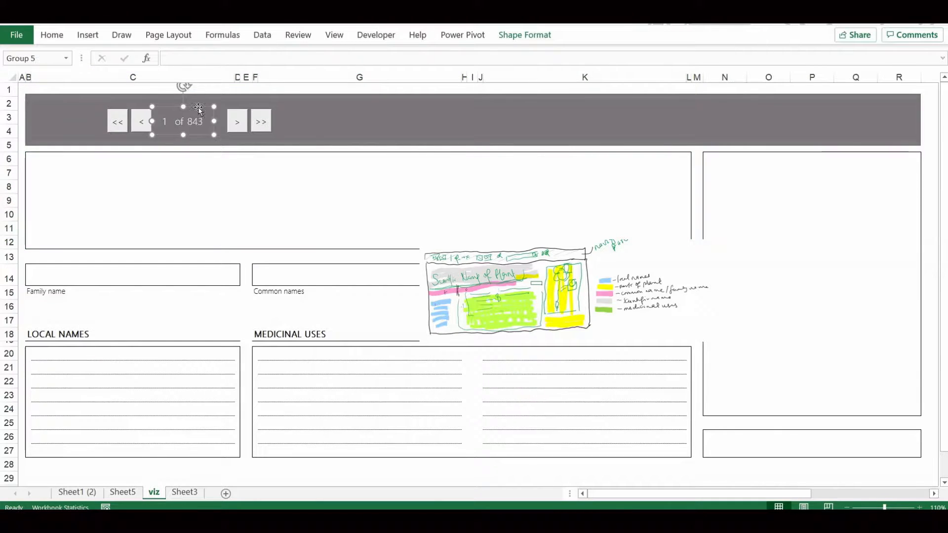
Set the third counter text box to "843" and bring the > and >> buttons closer to it
{"action": "left_click", "coordinate": [240, 113]}
{"action": "key", "text": "Left"}
{"action": "left_click", "coordinate": [197, 117]}
{"action": "left_click", "coordinate": [236, 107]}
{"action": "left_click", "coordinate": [236, 110]}
{"action": "key", "text": "Left"}
{"action": "left_click", "coordinate": [197, 171]}
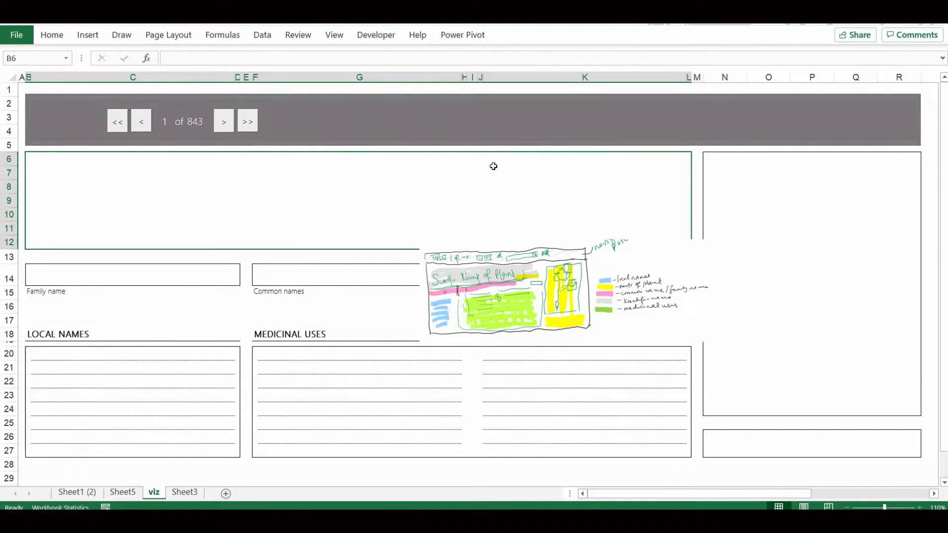
Move all navigation buttons and counter texts to the banner's right end, and reduce the banner's height from its lower edge
{"action": "left_click", "coordinate": [232, 112]}
{"action": "left_click", "coordinate": [195, 117], "text": "ctrl"}
{"action": "left_click", "coordinate": [140, 109], "text": "ctrl"}
{"action": "left_click_drag", "start_coordinate": [140, 109], "coordinate": [787, 110]}
{"action": "left_click", "coordinate": [650, 124]}
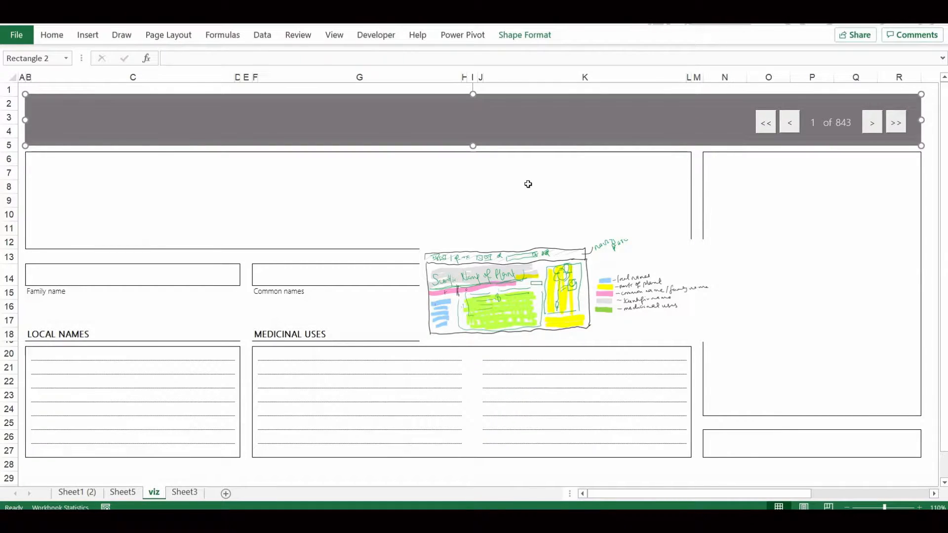
{"action": "left_click_drag", "start_coordinate": [472, 145], "coordinate": [472, 124]}
Select the navigation buttons and counter texts together and nudge them into vertical alignment within the slimmer banner
{"action": "left_click", "coordinate": [777, 125]}
{"action": "left_click", "coordinate": [834, 122], "text": "ctrl"}
{"action": "left_click", "coordinate": [872, 119], "text": "ctrl"}
{"action": "left_click", "coordinate": [884, 123]}
{"action": "left_click", "coordinate": [834, 123], "text": "ctrl"}
{"action": "left_click", "coordinate": [772, 130], "text": "ctrl"}
{"action": "key", "text": "Up"}
{"action": "key", "text": "Up"}
{"action": "key", "text": "Up"}
{"action": "key", "text": "Right"}
{"action": "key", "text": "Down"}
{"action": "key", "text": "ctrl+Down"}
{"action": "key", "text": "ctrl+Down"}
{"action": "key", "text": "ctrl+Down"}
{"action": "left_click", "coordinate": [731, 135]}
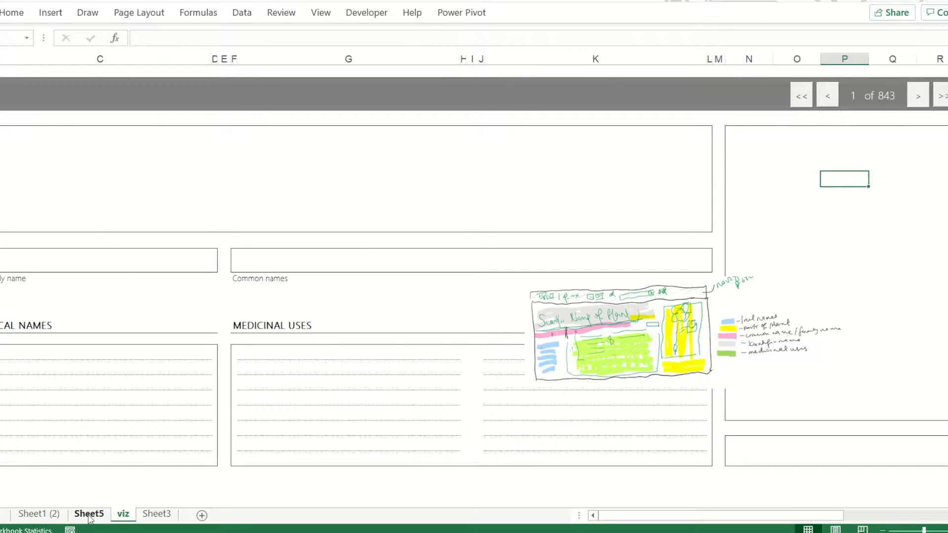
Insert a blank column before the layout blocks and widen column B to make room for a side list
{"action": "left_click", "coordinate": [0, 59]}
{"action": "key", "text": "ctrl+shift+plus"}
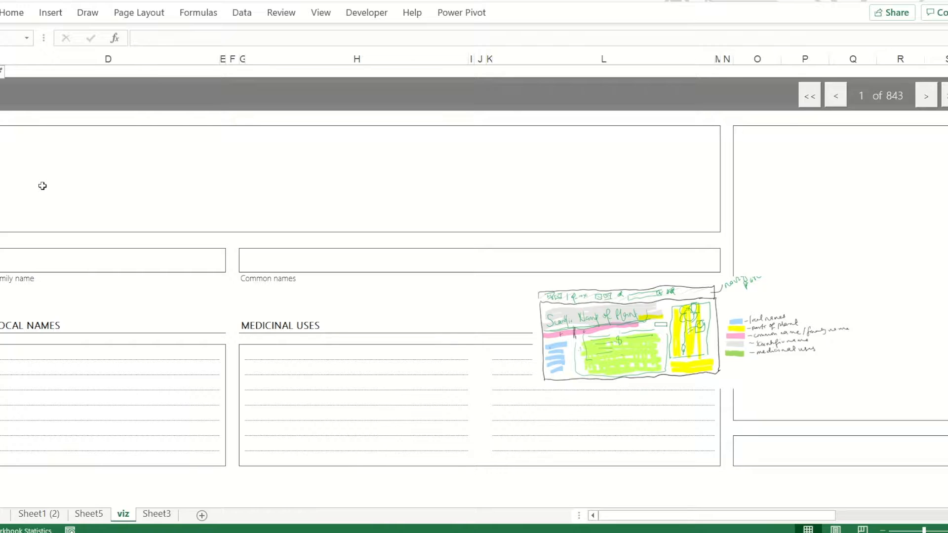
{"action": "left_click", "coordinate": [43, 186]}
{"action": "left_click_drag", "start_coordinate": [0, 59], "coordinate": [128, 59]}
Narrow content columns D, H and L equally, and narrow column O of the picture block
{"action": "left_click", "coordinate": [247, 58]}
{"action": "left_click", "coordinate": [495, 58], "text": "ctrl"}
{"action": "left_click", "coordinate": [742, 58], "text": "ctrl"}
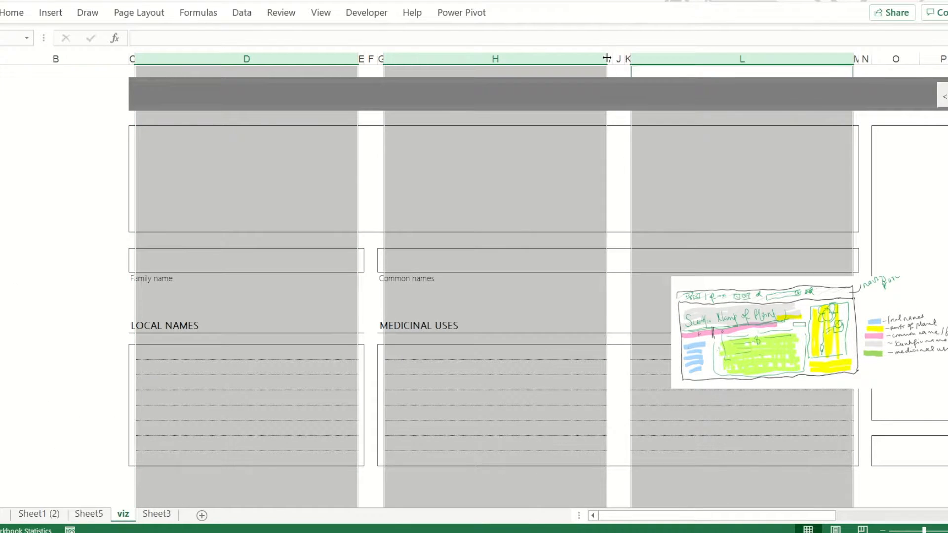
{"action": "left_click_drag", "start_coordinate": [608, 59], "coordinate": [594, 59]}
{"action": "left_click", "coordinate": [645, 176]}
{"action": "scroll", "coordinate": [645, 176], "scroll_direction": "right", "scroll_amount": 3}
{"action": "left_click_drag", "start_coordinate": [510, 59], "coordinate": [486, 59]}
{"action": "scroll", "coordinate": [486, 58], "scroll_direction": "left", "scroll_amount": 3}
Narrow the spacer columns F and N together to tighten the gaps between the blocks
{"action": "left_click", "coordinate": [359, 59]}
{"action": "left_click", "coordinate": [828, 59], "text": "ctrl"}
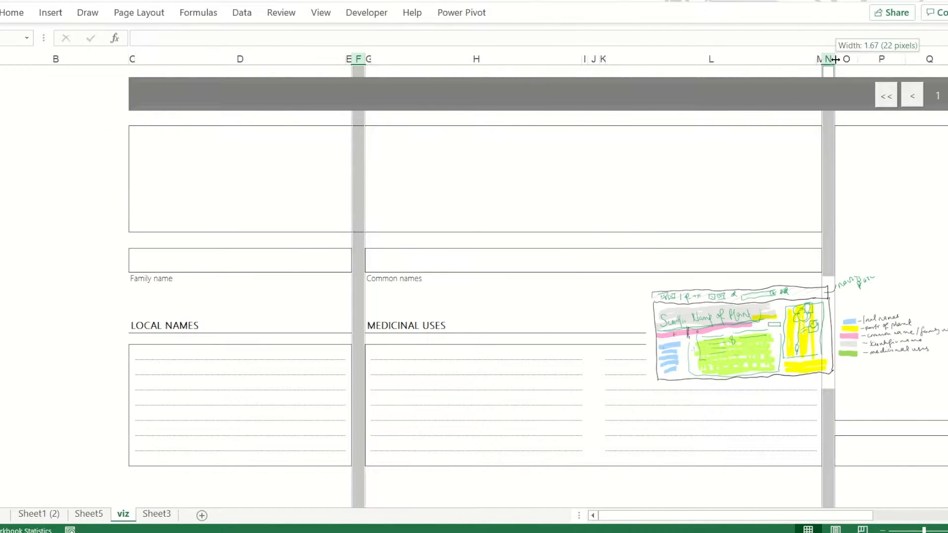
{"action": "left_click_drag", "start_coordinate": [834, 59], "coordinate": [830, 59]}
{"action": "left_click", "coordinate": [607, 197]}
{"action": "left_click", "coordinate": [296, 379]}
{"action": "left_click", "coordinate": [25, 87]}
{"action": "left_click", "coordinate": [366, 12]}
{"action": "left_click", "coordinate": [247, 52]}
{"action": "left_click", "coordinate": [256, 100]}
{"action": "left_click_drag", "start_coordinate": [1, 77], "coordinate": [119, 469]}
{"action": "key", "text": "Delete"}
Insert a form control list box filling column B and extend its lower edge to match the bottom of the blocks
{"action": "left_click", "coordinate": [366, 12]}
{"action": "left_click", "coordinate": [248, 52]}
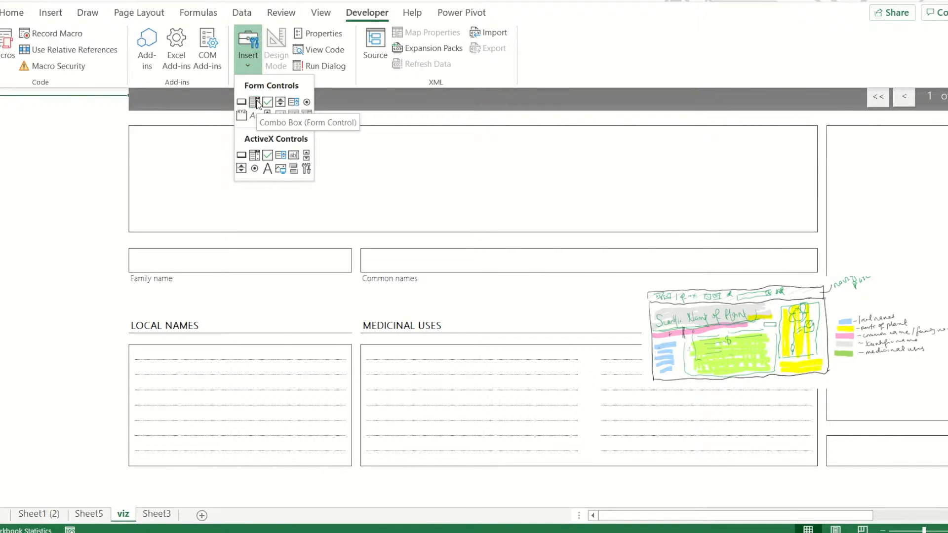
{"action": "left_click", "coordinate": [293, 102]}
{"action": "left_click_drag", "start_coordinate": [2, 79], "coordinate": [119, 463]}
{"action": "left_click", "coordinate": [217, 310]}
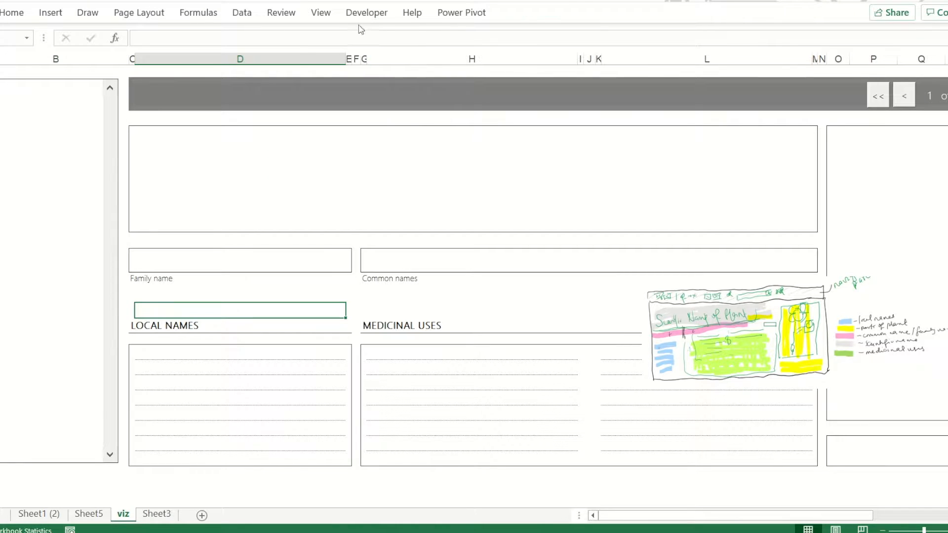
{"action": "left_click", "coordinate": [93, 421], "text": "ctrl"}
{"action": "left_click_drag", "start_coordinate": [51, 463], "coordinate": [51, 466]}
{"action": "left_click", "coordinate": [394, 351]}
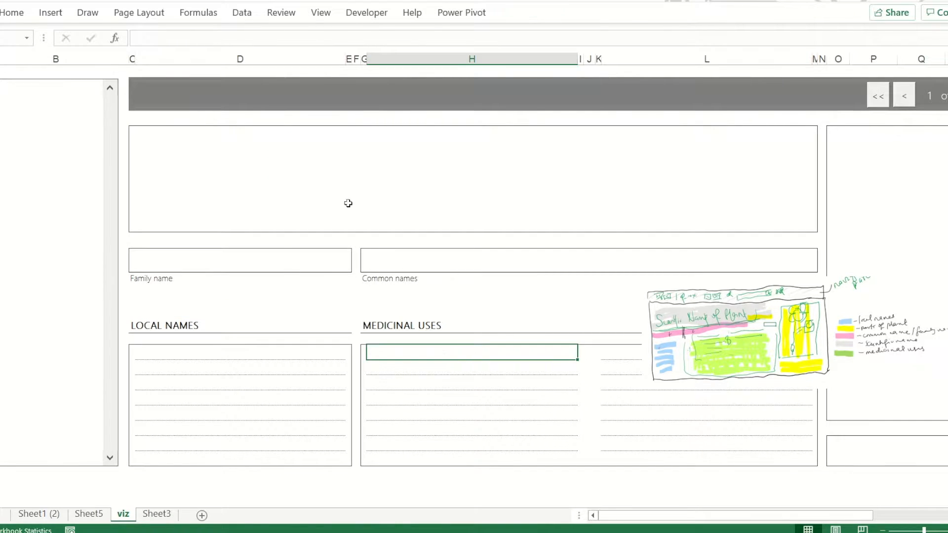
Move the navigation controls off the banner into the name block and narrow the picture block's columns P to R
{"action": "scroll", "coordinate": [155, 135], "scroll_direction": "right", "scroll_amount": 3}
{"action": "left_click", "coordinate": [736, 79]}
{"action": "left_click_drag", "start_coordinate": [736, 78], "coordinate": [445, 172]}
{"action": "left_click", "coordinate": [543, 94]}
{"action": "scroll", "coordinate": [664, 171], "scroll_direction": "left", "scroll_amount": 3}
{"action": "left_click_drag", "start_coordinate": [945, 59], "coordinate": [926, 58]}
{"action": "left_click_drag", "start_coordinate": [897, 59], "coordinate": [878, 58]}
{"action": "left_click_drag", "start_coordinate": [947, 59], "coordinate": [942, 59]}
Narrow the local names column D and fine-tune the widths of the medicinal uses columns H and L
{"action": "left_click", "coordinate": [276, 59]}
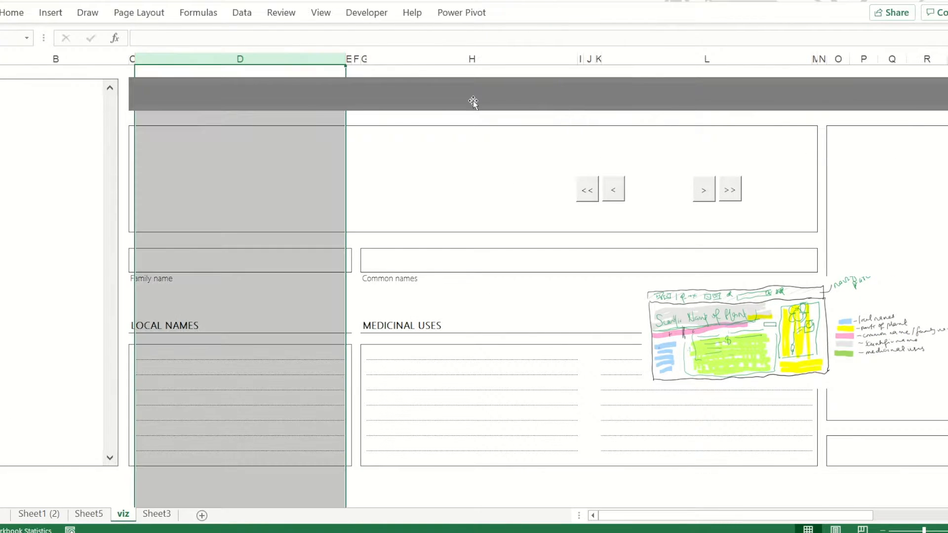
{"action": "left_click_drag", "start_coordinate": [346, 59], "coordinate": [333, 59]}
{"action": "left_click", "coordinate": [459, 59]}
{"action": "left_click_drag", "start_coordinate": [565, 58], "coordinate": [565, 59]}
{"action": "left_click_drag", "start_coordinate": [799, 59], "coordinate": [798, 59]}
{"action": "left_click", "coordinate": [600, 386]}
Move the navigation controls back onto the right end of the banner
{"action": "left_click", "coordinate": [698, 189], "text": "ctrl"}
{"action": "left_click_drag", "start_coordinate": [705, 171], "coordinate": [947, 76]}
{"action": "left_click", "coordinate": [609, 165]}
Insert a form control combo box at the banner's left end, spanning about the width of the family name block
{"action": "left_click_drag", "start_coordinate": [129, 59], "coordinate": [343, 102]}
{"action": "left_click", "coordinate": [355, 15]}
{"action": "left_click", "coordinate": [267, 48]}
{"action": "left_click", "coordinate": [279, 102]}
{"action": "mouse_move", "coordinate": [276, 94]}
{"action": "left_mouse_down"}
{"action": "mouse_move", "coordinate": [673, 89]}
{"action": "mouse_move", "coordinate": [247, 89]}
{"action": "left_mouse_up"}
Lower the side list box's top edge slightly and trim the banner's height from its upper edge
{"action": "scroll", "coordinate": [67, 102], "scroll_direction": "up", "scroll_amount": 1}
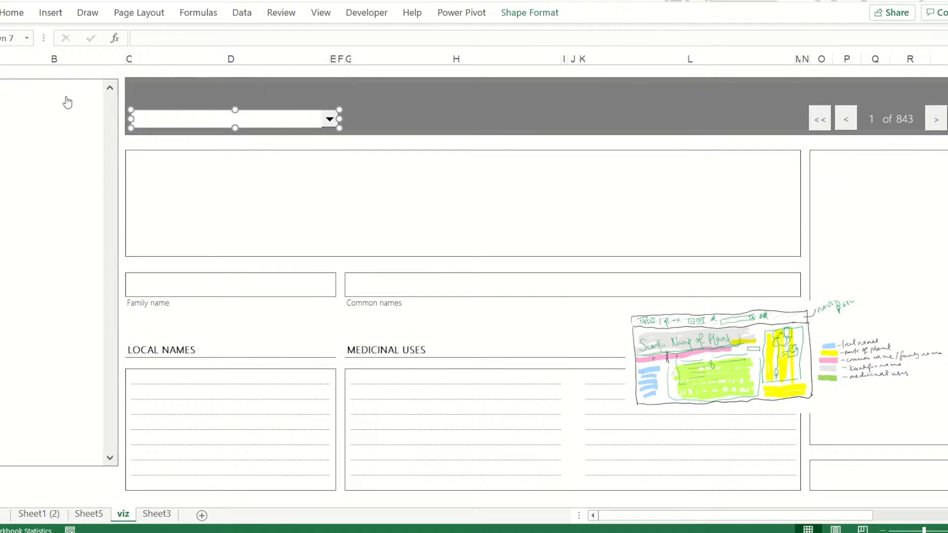
{"action": "scroll", "coordinate": [279, 143], "scroll_direction": "down", "scroll_amount": 1}
{"action": "left_click", "coordinate": [808, 87]}
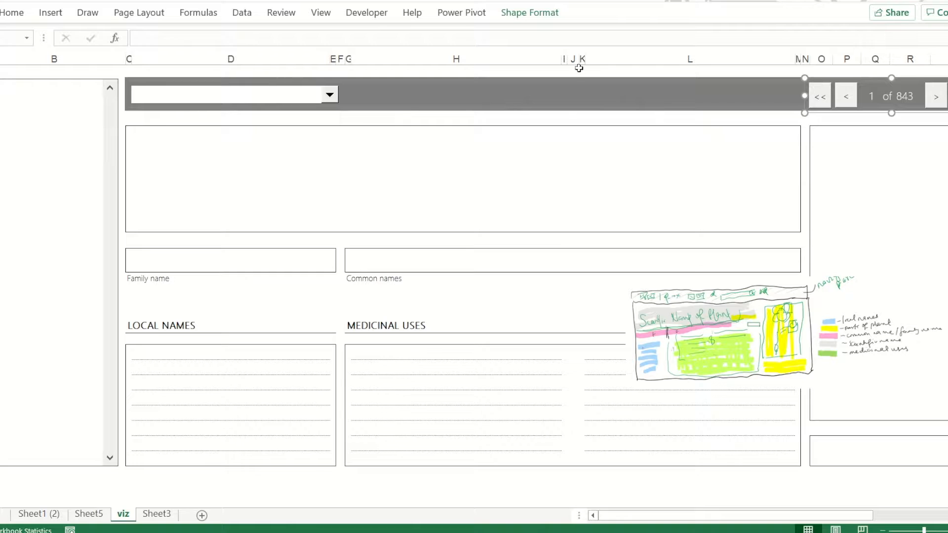
{"action": "left_click", "coordinate": [66, 88]}
{"action": "left_click_drag", "start_coordinate": [51, 79], "coordinate": [51, 91]}
{"action": "left_click", "coordinate": [451, 100]}
{"action": "left_click_drag", "start_coordinate": [552, 78], "coordinate": [552, 82]}
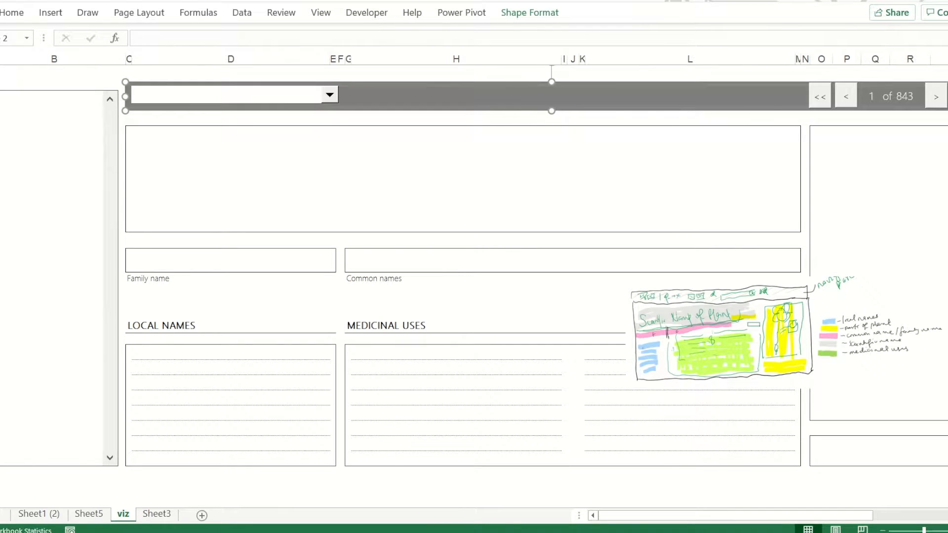
Adjust the rows above the banner to form one tall title row with a narrow gap beneath it
{"action": "scroll", "coordinate": [553, 84], "scroll_direction": "up", "scroll_amount": 1}
{"action": "left_click", "coordinate": [1, 85]}
{"action": "right_click", "coordinate": [1, 104]}
{"action": "left_click", "coordinate": [1, 222]}
{"action": "left_click", "coordinate": [198, 175]}
{"action": "left_click_drag", "start_coordinate": [1, 139], "coordinate": [0, 112]}
Merge the cells of the tall row above the banner and enter the title "Plants and their medicinal uses"
{"action": "left_click", "coordinate": [9, 81]}
{"action": "key", "text": "shift+Right"}
{"action": "key", "text": "shift+Right"}
{"action": "key", "text": "shift+Right"}
{"action": "key", "text": "shift+Right"}
{"action": "key", "text": "shift+Right"}
{"action": "key", "text": "shift+Right"}
{"action": "key", "text": "shift+Right"}
{"action": "key", "text": "shift+Right"}
{"action": "key", "text": "shift+Right"}
{"action": "key", "text": "shift+Right"}
{"action": "key", "text": "shift+Right"}
{"action": "key", "text": "shift+Right"}
{"action": "key", "text": "shift+Right"}
{"action": "key", "text": "shift+Right"}
{"action": "key", "text": "shift+Right"}
{"action": "key", "text": "shift+Right"}
{"action": "key", "text": "shift+Right"}
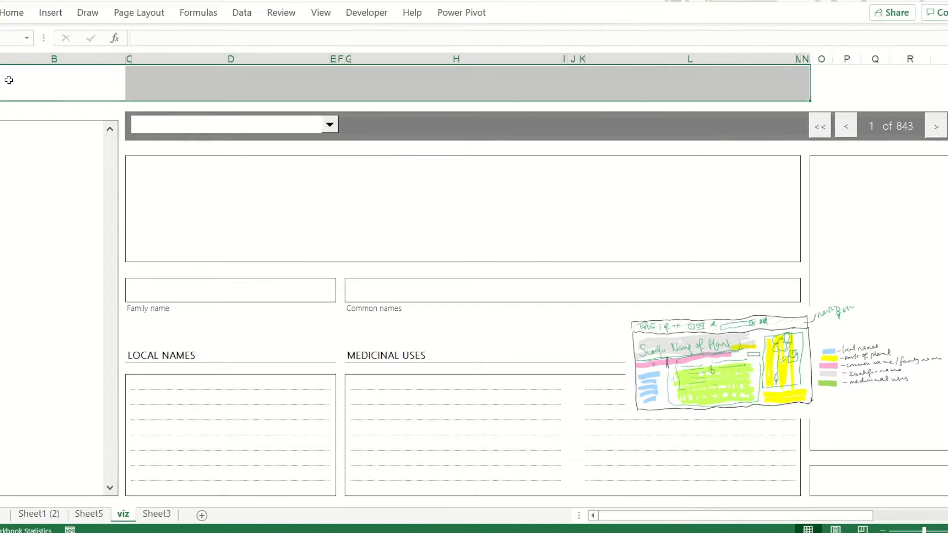
{"action": "left_click", "coordinate": [10, 19]}
{"action": "type", "text": "Plants and"}
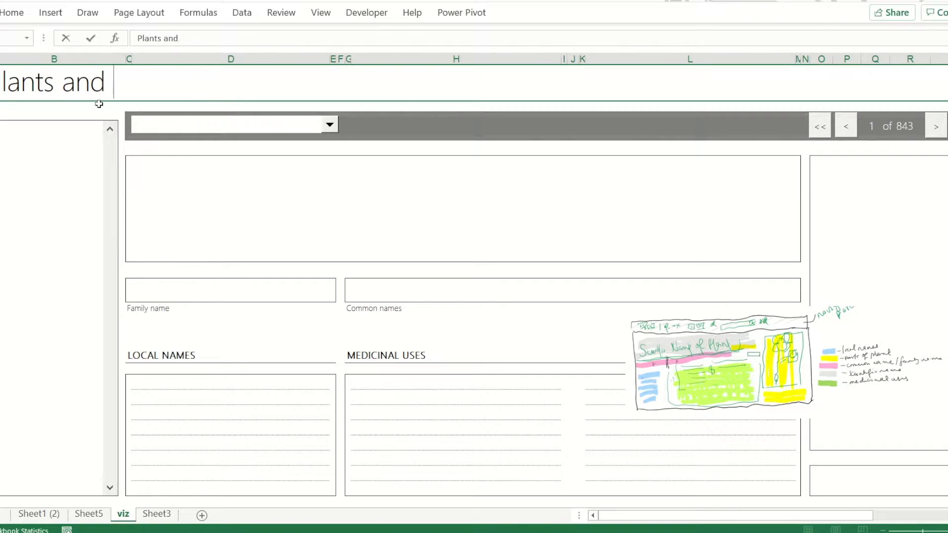
{"action": "type", "text": " their medicinal uses"}
{"action": "key", "text": "Return"}
Centre the worksheet title horizontally in its row
{"action": "left_click", "coordinate": [57, 79]}
{"action": "left_click", "coordinate": [11, 14]}
{"action": "left_click", "coordinate": [252, 61]}
{"action": "left_click", "coordinate": [236, 40]}
{"action": "left_click", "coordinate": [267, 60]}
{"action": "left_click", "coordinate": [249, 62]}
{"action": "left_click", "coordinate": [206, 149]}
Nudge the grey banner and its navigation controls slightly upward, closer to the title row
{"action": "left_click_drag", "start_coordinate": [378, 142], "coordinate": [378, 140]}
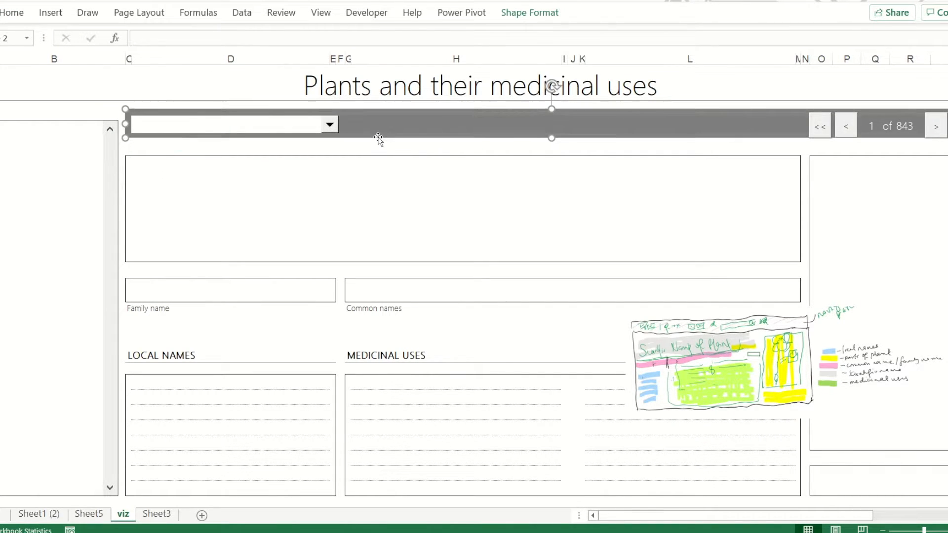
{"action": "left_click", "coordinate": [819, 114]}
{"action": "left_click_drag", "start_coordinate": [892, 142], "coordinate": [893, 139]}
{"action": "left_click", "coordinate": [826, 148]}
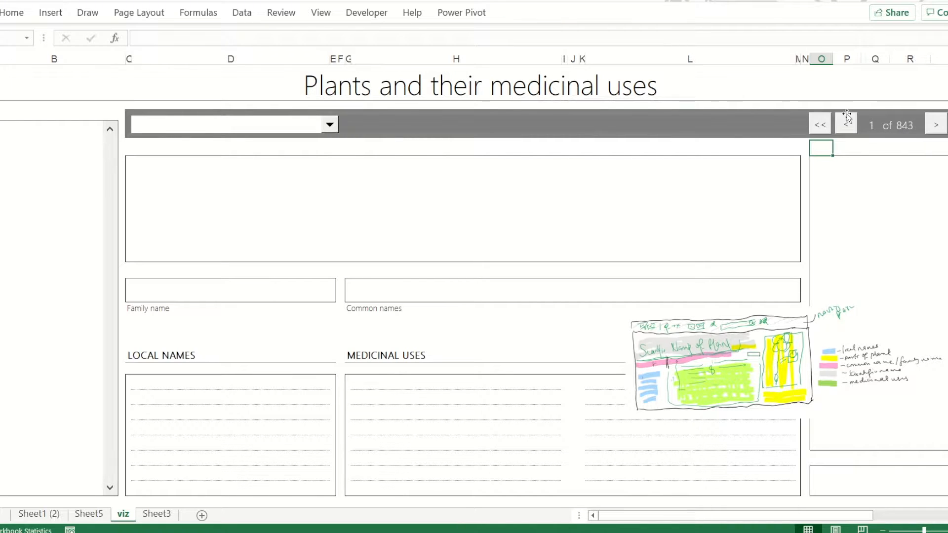
Raise the side list's upper edge level with the banner and slim the gap row beneath the banner
{"action": "left_click", "coordinate": [92, 127], "text": "ctrl"}
{"action": "left_click_drag", "start_coordinate": [51, 120], "coordinate": [50, 110]}
{"action": "left_click", "coordinate": [395, 148]}
{"action": "left_click_drag", "start_coordinate": [0, 156], "coordinate": [0, 153]}
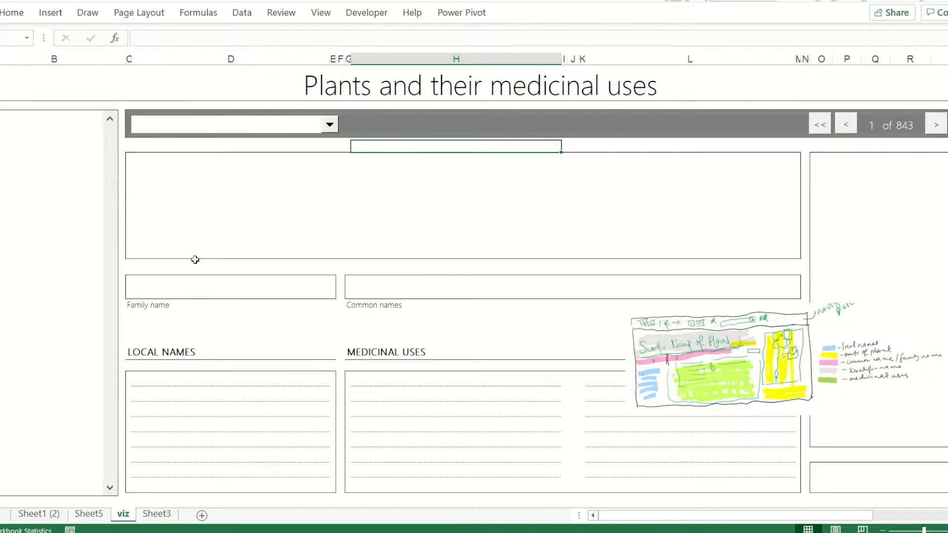
Shrink the reference sketch picture and move it out of the layout, into the parts box beside the medicinal uses
{"action": "left_click", "coordinate": [196, 265]}
{"action": "mouse_move", "coordinate": [831, 379]}
{"action": "left_mouse_down"}
{"action": "mouse_move", "coordinate": [876, 525]}
{"action": "mouse_move", "coordinate": [947, 469]}
{"action": "left_mouse_up"}
{"action": "left_click_drag", "start_coordinate": [865, 393], "coordinate": [947, 454]}
{"action": "left_click_drag", "start_coordinate": [947, 469], "coordinate": [878, 375]}
{"action": "left_click_drag", "start_coordinate": [834, 334], "coordinate": [943, 379]}
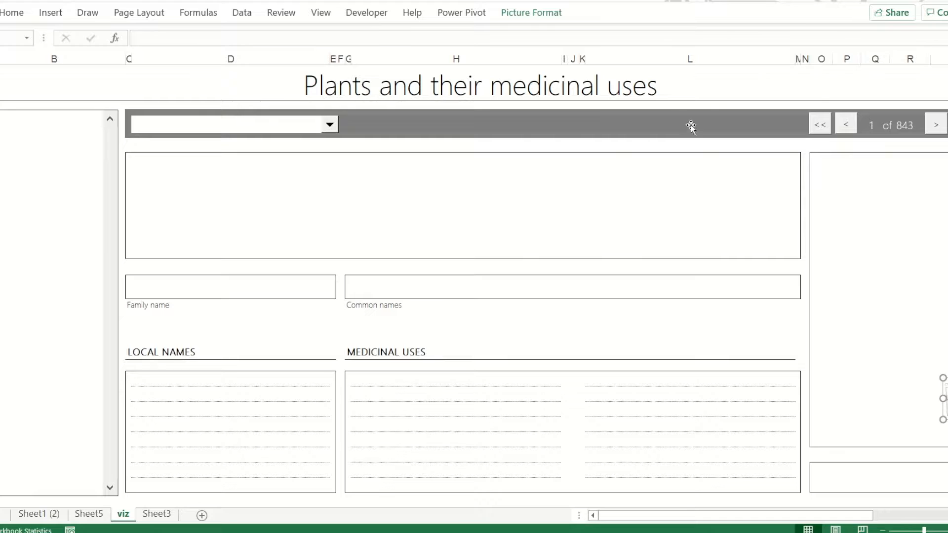
Left-align the worksheet title
{"action": "left_click", "coordinate": [518, 88]}
{"action": "left_click", "coordinate": [12, 13]}
{"action": "left_click", "coordinate": [235, 60]}
{"action": "left_click", "coordinate": [239, 198]}
Set the title's font size to 30 and make the title row slightly taller
{"action": "left_click", "coordinate": [148, 87]}
{"action": "left_click", "coordinate": [12, 14]}
{"action": "left_click", "coordinate": [162, 39]}
{"action": "type", "text": "30"}
{"action": "key", "text": "Return"}
{"action": "left_click", "coordinate": [218, 203]}
{"action": "left_click_drag", "start_coordinate": [0, 101], "coordinate": [0, 106]}
Try bold formatting on the worksheet title
{"action": "left_click", "coordinate": [114, 89]}
{"action": "key", "text": "ctrl+b"}
{"action": "key", "text": "ctrl+b"}
{"action": "left_click", "coordinate": [168, 174]}
On the Sheet1 (2) data sheet, clear the column after Medicinal Use(S) and sort the table by Species Name alphabetically
{"action": "left_click", "coordinate": [42, 513]}
{"action": "left_click", "coordinate": [32, 450]}
{"action": "left_click", "coordinate": [733, 56]}
{"action": "key", "text": "Delete"}
{"action": "left_click", "coordinate": [82, 64]}
{"action": "left_click", "coordinate": [30, 80]}
{"action": "left_click", "coordinate": [50, 98]}
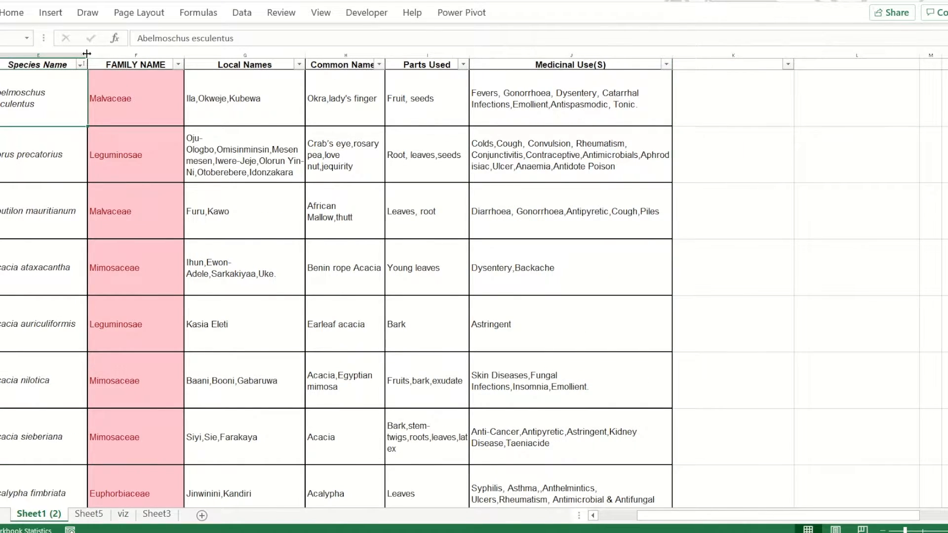
Widen the Species Name and Local Names columns
{"action": "left_click_drag", "start_coordinate": [87, 55], "coordinate": [158, 55]}
{"action": "left_click", "coordinate": [415, 155]}
{"action": "left_click_drag", "start_coordinate": [376, 56], "coordinate": [447, 55]}
Set the viz sheet combo box's input range to species names E5:E836 of the plant table and link it to cell B2
{"action": "left_click", "coordinate": [89, 514]}
{"action": "left_click", "coordinate": [123, 514]}
{"action": "right_click", "coordinate": [297, 130]}
{"action": "left_click", "coordinate": [344, 258]}
{"action": "left_click", "coordinate": [136, 270]}
{"action": "left_click", "coordinate": [36, 514]}
{"action": "left_click", "coordinate": [57, 104]}
{"action": "key", "text": "ctrl+shift+Down"}
{"action": "left_click", "coordinate": [136, 286]}
{"action": "left_click", "coordinate": [59, 110]}
{"action": "key", "text": "Return"}
Rename sheet Sheet1 (2) as data and choose Acacia nilotica in the viz sheet's combo box
{"action": "left_click", "coordinate": [39, 514]}
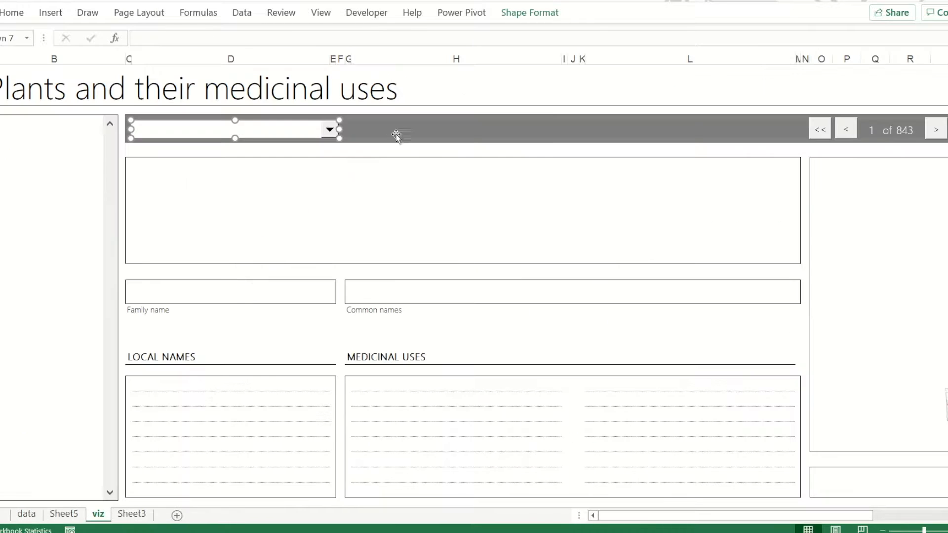
{"action": "left_click", "coordinate": [395, 151]}
{"action": "left_click", "coordinate": [315, 132]}
{"action": "left_click", "coordinate": [198, 195]}
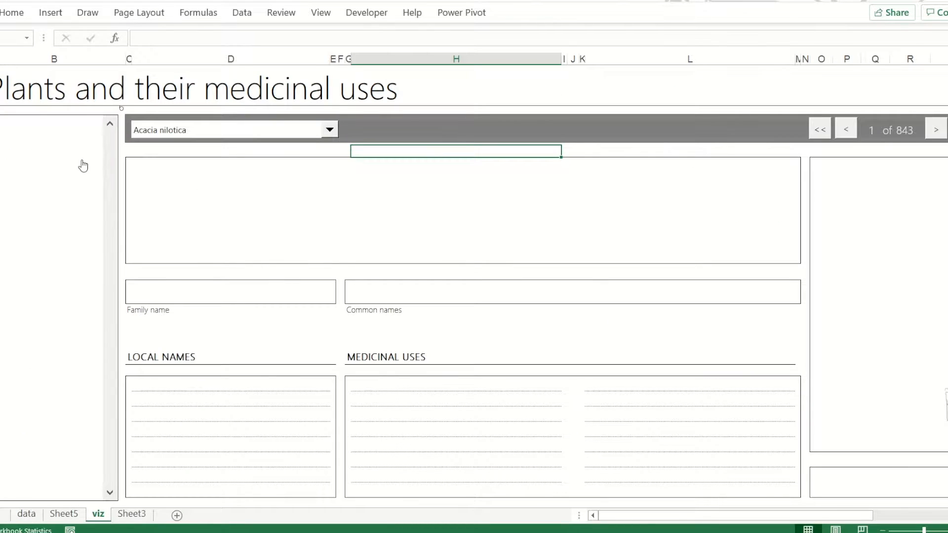
Set the side list box's input range to data!$E$5:$E$836 and its cell link to B2
{"action": "right_click", "coordinate": [83, 163]}
{"action": "left_click", "coordinate": [129, 291]}
{"action": "left_click", "coordinate": [114, 270]}
{"action": "left_click", "coordinate": [27, 514]}
{"action": "left_click", "coordinate": [72, 64]}
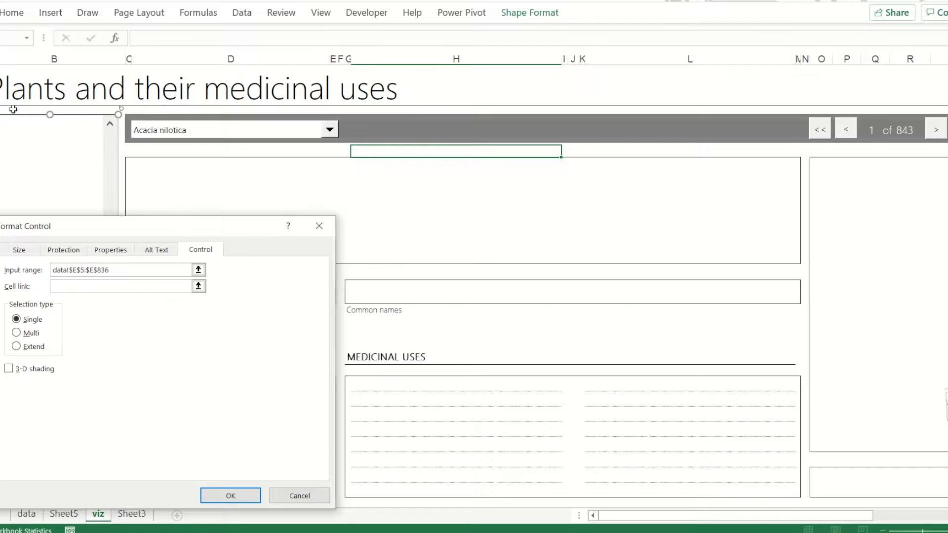
{"action": "left_click", "coordinate": [13, 110]}
{"action": "left_click", "coordinate": [231, 495]}
{"action": "left_click", "coordinate": [233, 324]}
Test the side list's link to the combo box by selecting several species, ending with Acacia sieberiana
{"action": "left_click", "coordinate": [44, 246]}
{"action": "left_click", "coordinate": [42, 348]}
{"action": "left_click", "coordinate": [30, 183]}
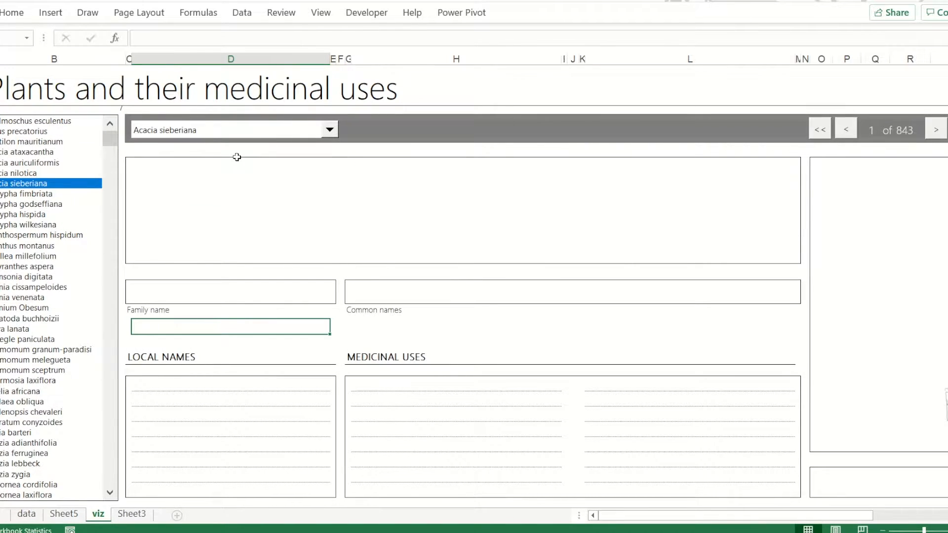
Enter =INDEX(data!$E$5:$E$836,viz!$B$2) in the large block beneath the banner
{"action": "left_click", "coordinate": [217, 199]}
{"action": "type", "text": "=index("}
{"action": "left_click", "coordinate": [27, 514]}
{"action": "left_click", "coordinate": [44, 448]}
{"action": "key", "text": "ctrl+shift+Up"}
{"action": "key", "text": "shift+Down"}
{"action": "key", "text": "F4"}
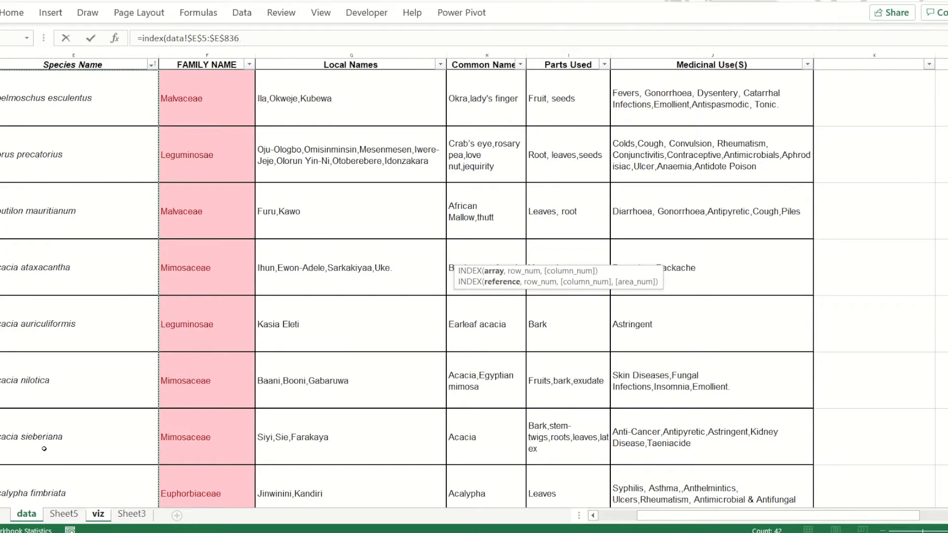
{"action": "type", "text": ","}
{"action": "left_click", "coordinate": [99, 514]}
{"action": "left_click", "coordinate": [102, 110]}
{"action": "key", "text": "F4"}
{"action": "key", "text": "Return"}
Format the plant name block as left-aligned, wrapped text at font size 72
{"action": "key", "text": "Up"}
{"action": "left_click", "coordinate": [13, 13]}
{"action": "left_click", "coordinate": [233, 62]}
{"action": "left_click", "coordinate": [179, 38]}
{"action": "left_click", "coordinate": [158, 297]}
{"action": "left_click", "coordinate": [344, 39]}
Check how longer names fit by selecting Aframomum melegueta and Brassica oleracea var capitata in the side list
{"action": "left_click", "coordinate": [34, 360]}
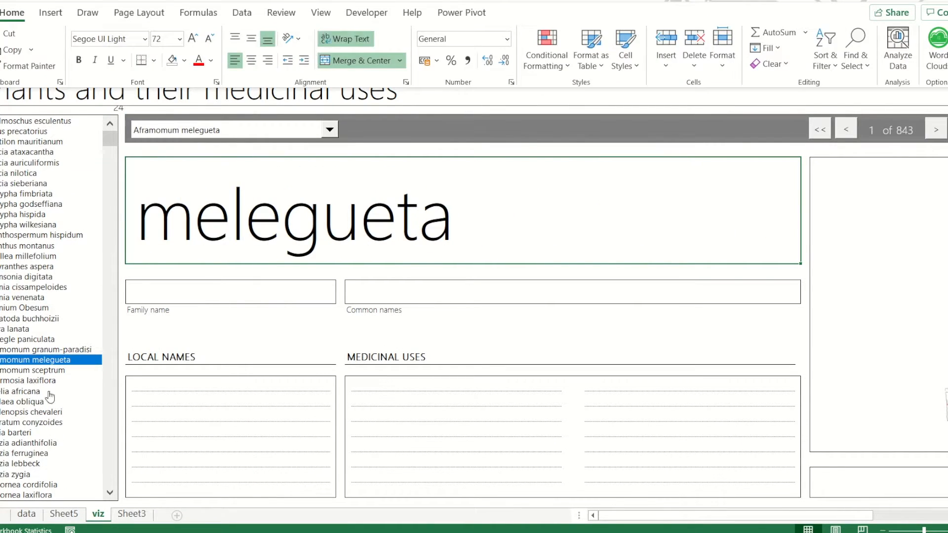
{"action": "left_click", "coordinate": [110, 290]}
{"action": "left_click", "coordinate": [110, 290]}
{"action": "left_click", "coordinate": [110, 289]}
{"action": "left_click", "coordinate": [65, 194]}
Set the plant name's font size to 60
{"action": "left_click", "coordinate": [13, 12]}
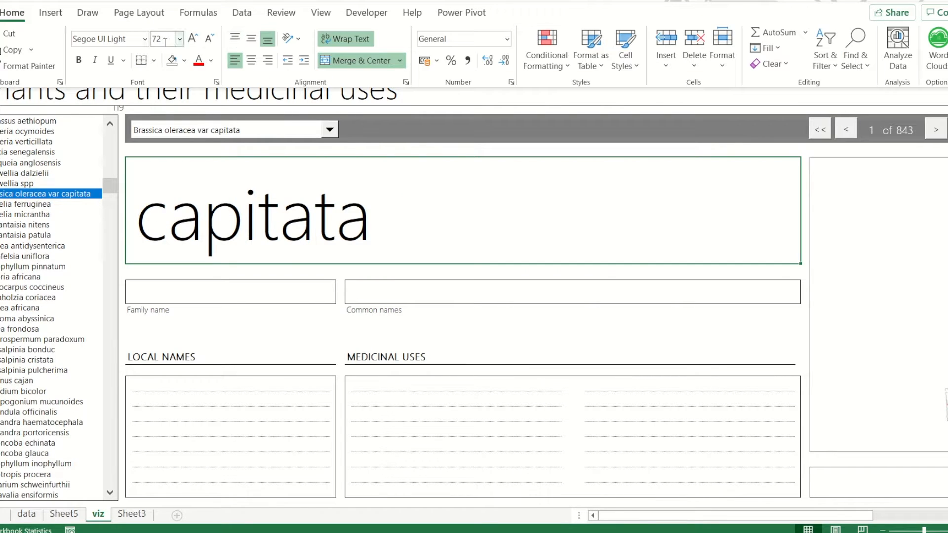
{"action": "left_click", "coordinate": [166, 41]}
{"action": "type", "text": "60"}
{"action": "key", "text": "Return"}
{"action": "left_click", "coordinate": [162, 192]}
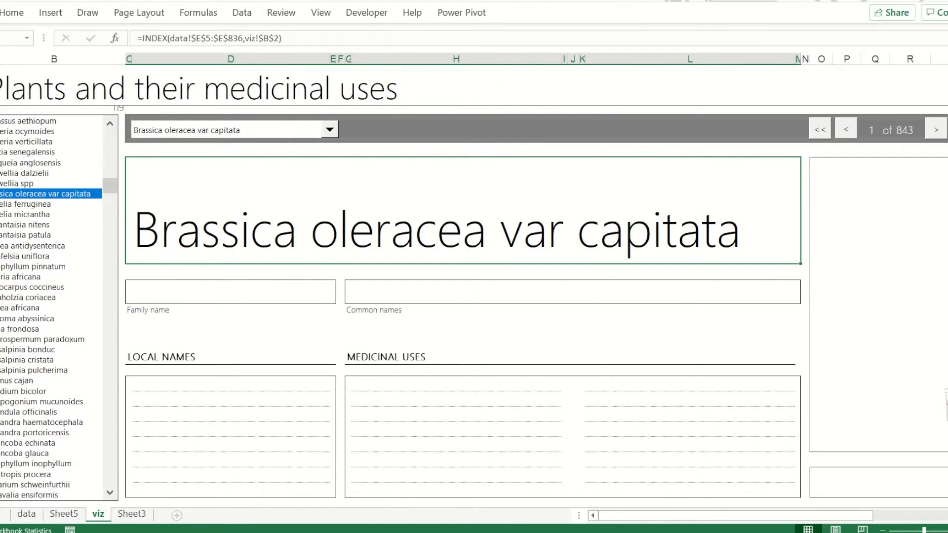
On the data sheet, add a "longest name" column with =LEN(E5) for all species and filter it to 31
{"action": "left_click", "coordinate": [59, 203]}
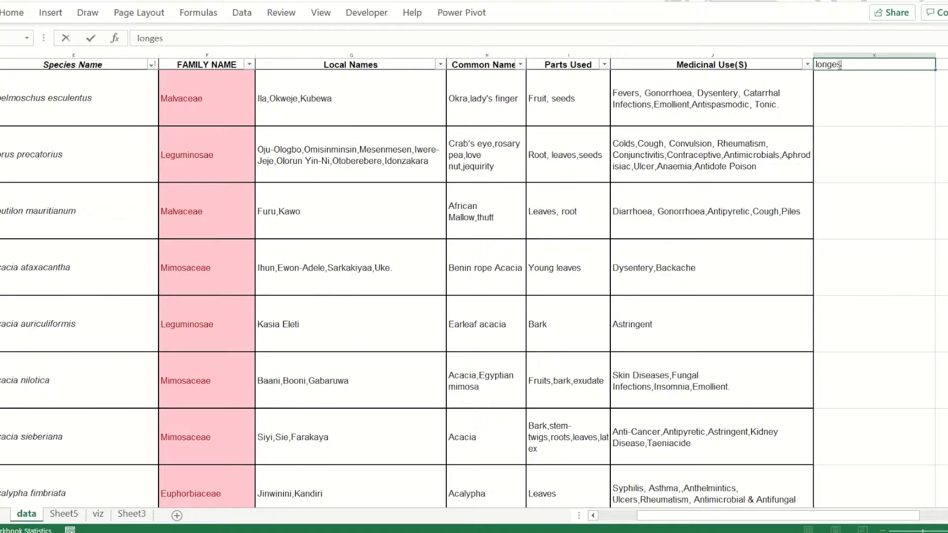
{"action": "left_click", "coordinate": [842, 92]}
{"action": "type", "text": "=len("}
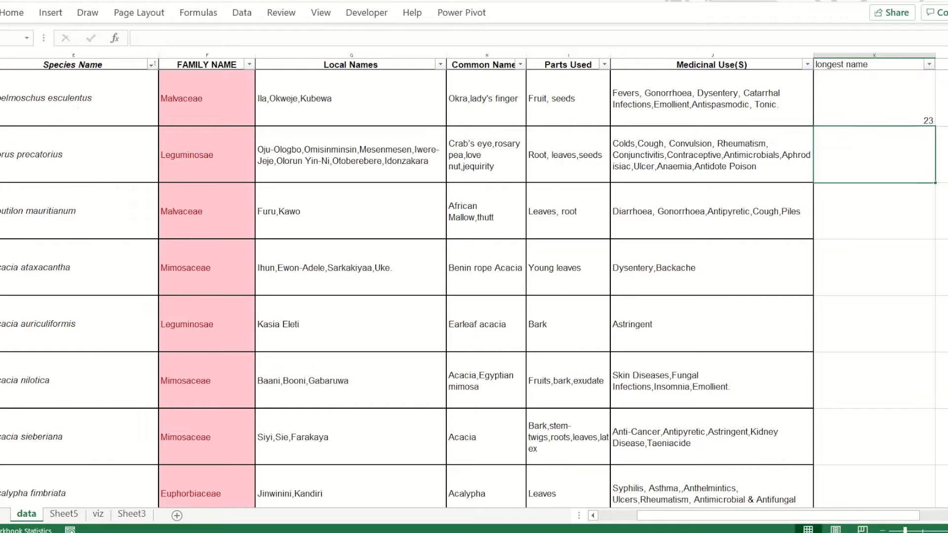
{"action": "left_click", "coordinate": [928, 64]}
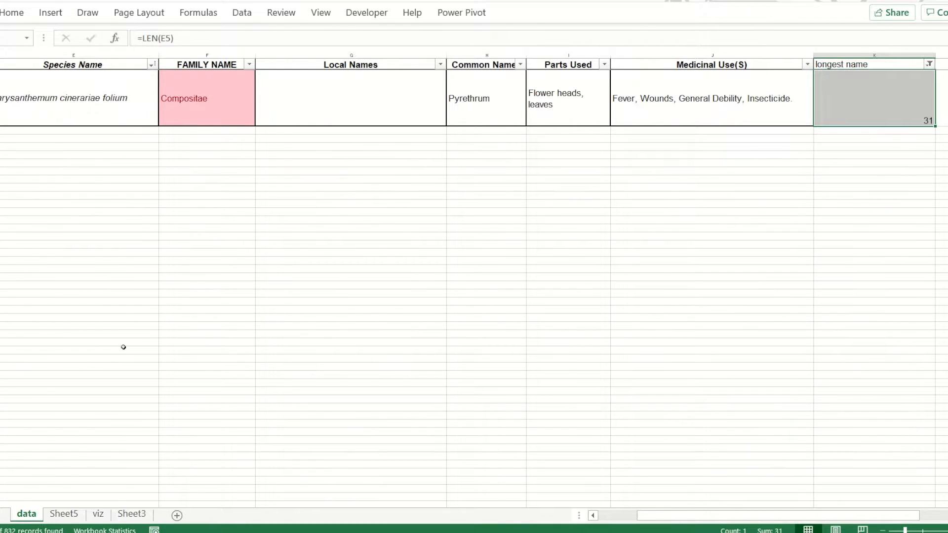
Select Chrysanthemum cinerariae folium in the viz sheet's side list
{"action": "left_click", "coordinate": [98, 513]}
{"action": "left_click", "coordinate": [26, 514]}
{"action": "left_click", "coordinate": [98, 514]}
{"action": "left_click", "coordinate": [109, 492]}
{"action": "left_click", "coordinate": [109, 492]}
{"action": "left_click", "coordinate": [84, 465]}
Make the plant name block taller and slim the family and common names row and the gap rows around the name block
{"action": "left_click", "coordinate": [175, 274]}
{"action": "left_click_drag", "start_coordinate": [0, 303], "coordinate": [0, 271]}
{"action": "left_click", "coordinate": [198, 227]}
{"action": "left_click", "coordinate": [139, 324]}
{"action": "left_click", "coordinate": [395, 338]}
{"action": "left_click_drag", "start_coordinate": [0, 264], "coordinate": [0, 283]}
{"action": "left_click_drag", "start_coordinate": [0, 157], "coordinate": [0, 183]}
{"action": "left_click", "coordinate": [197, 239]}
Try font sizes 72, 68 and 60 on the plant name
{"action": "left_click", "coordinate": [12, 13]}
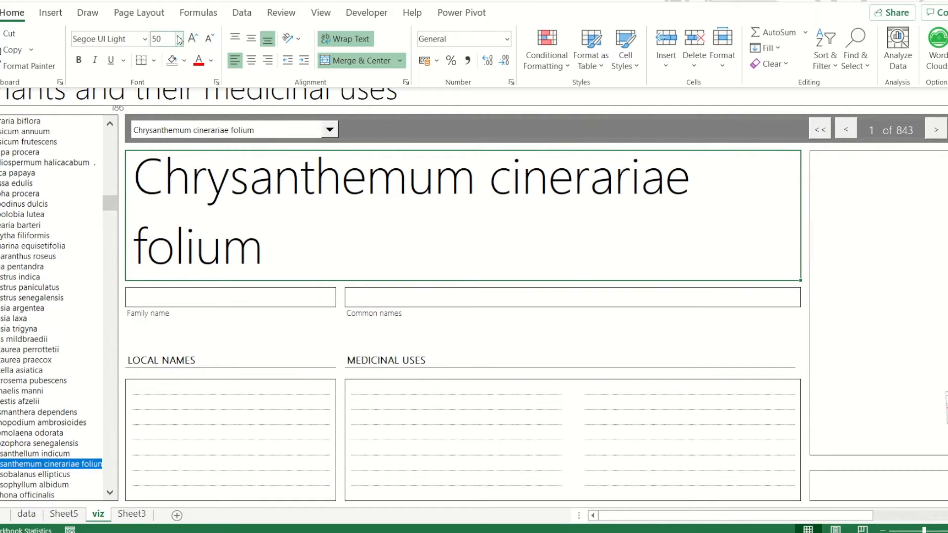
{"action": "left_click", "coordinate": [163, 41]}
{"action": "type", "text": "72"}
{"action": "key", "text": "Return"}
{"action": "left_click", "coordinate": [163, 43]}
{"action": "type", "text": "68"}
{"action": "key", "text": "Return"}
{"action": "left_click", "coordinate": [163, 44]}
{"action": "type", "text": "60"}
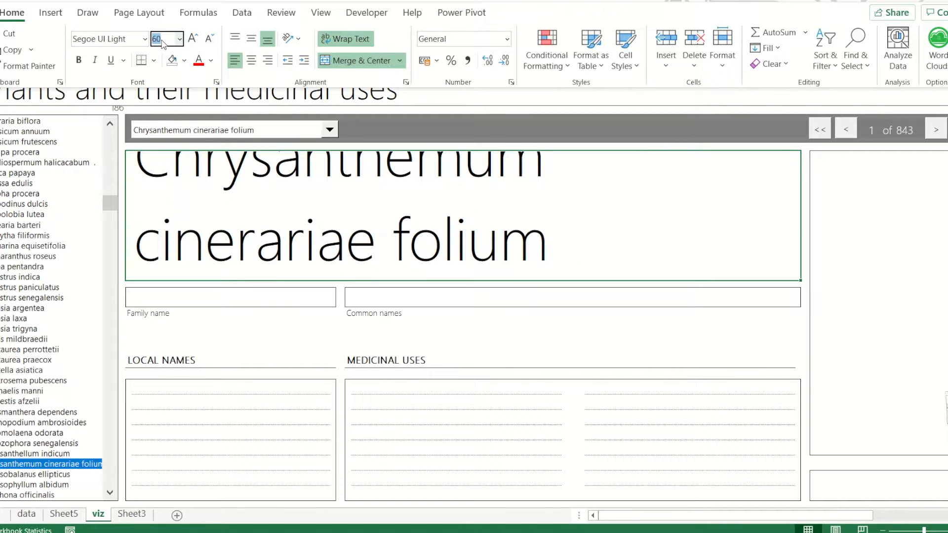
Step the plant name's font size up and down to find a better fit in its block
{"action": "left_click", "coordinate": [191, 42]}
{"action": "left_click", "coordinate": [209, 42]}
{"action": "left_click", "coordinate": [208, 43]}
{"action": "left_click", "coordinate": [193, 45]}
Change the plant name's font to Tunga
{"action": "left_click", "coordinate": [106, 39]}
{"action": "type", "text": "Segoe UI"}
{"action": "key", "text": "Return"}
{"action": "left_click", "coordinate": [211, 214]}
Change the worksheet title's font to a heavier, regular-weight face matching the plant name
{"action": "left_click", "coordinate": [212, 91]}
{"action": "left_click", "coordinate": [11, 12]}
{"action": "left_click", "coordinate": [106, 39]}
{"action": "type", "text": "Segoe UI"}
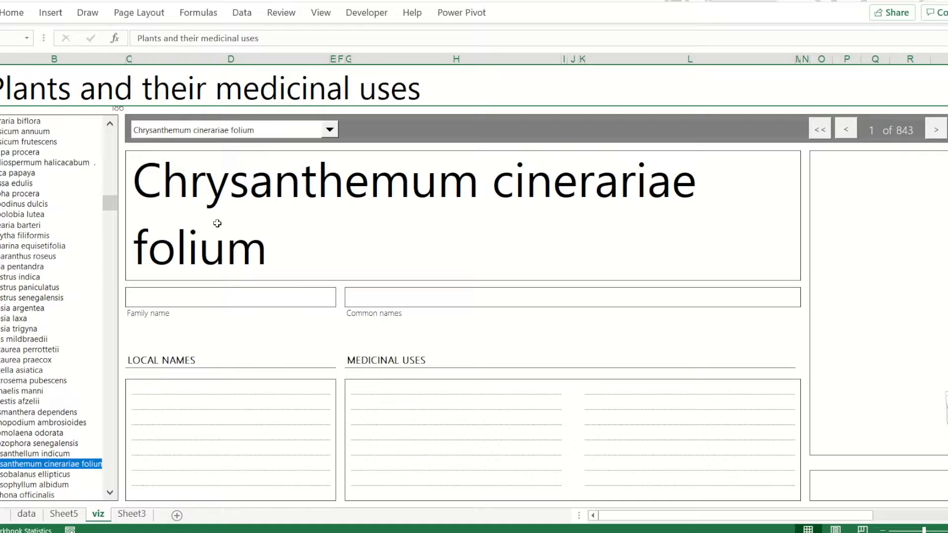
Set the plant name's font to Segoe UI Semilight at size 60
{"action": "left_click", "coordinate": [12, 12]}
{"action": "left_click", "coordinate": [144, 39]}
{"action": "scroll", "coordinate": [198, 183], "scroll_direction": "up", "scroll_amount": 10}
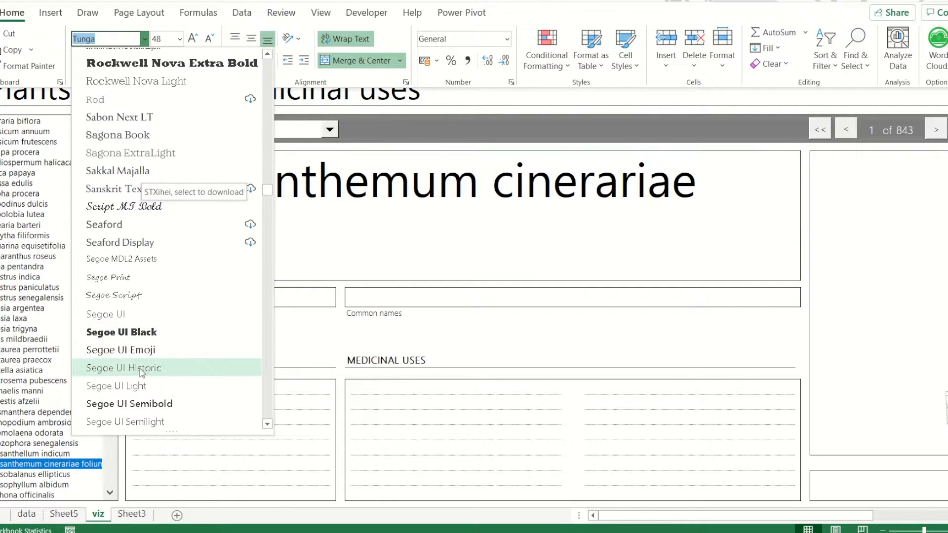
{"action": "left_click", "coordinate": [126, 421]}
{"action": "left_click", "coordinate": [162, 39]}
{"action": "type", "text": "60"}
{"action": "key", "text": "Return"}
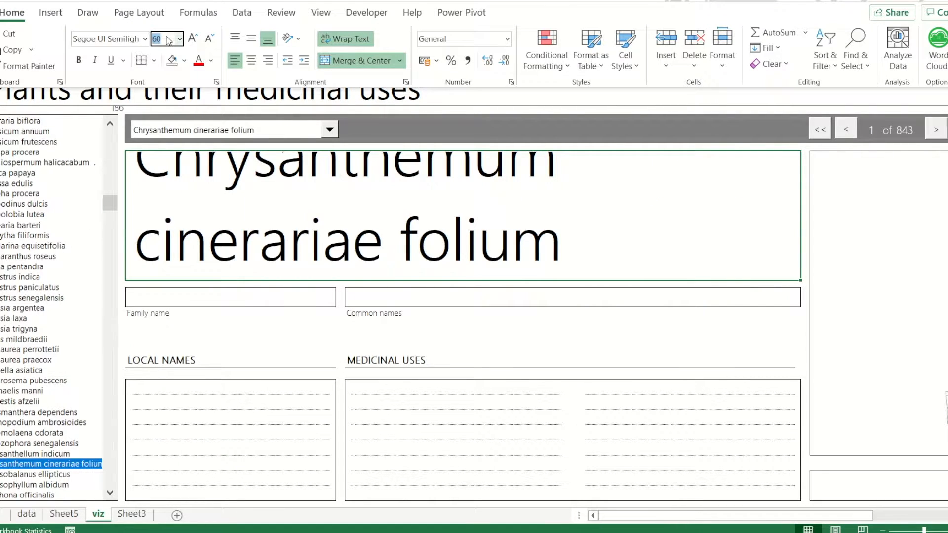
Delete the empty row above the section headings and make the plant name block taller, trimming the spacer row over the local names lines
{"action": "left_click", "coordinate": [234, 234]}
{"action": "left_click", "coordinate": [1, 329]}
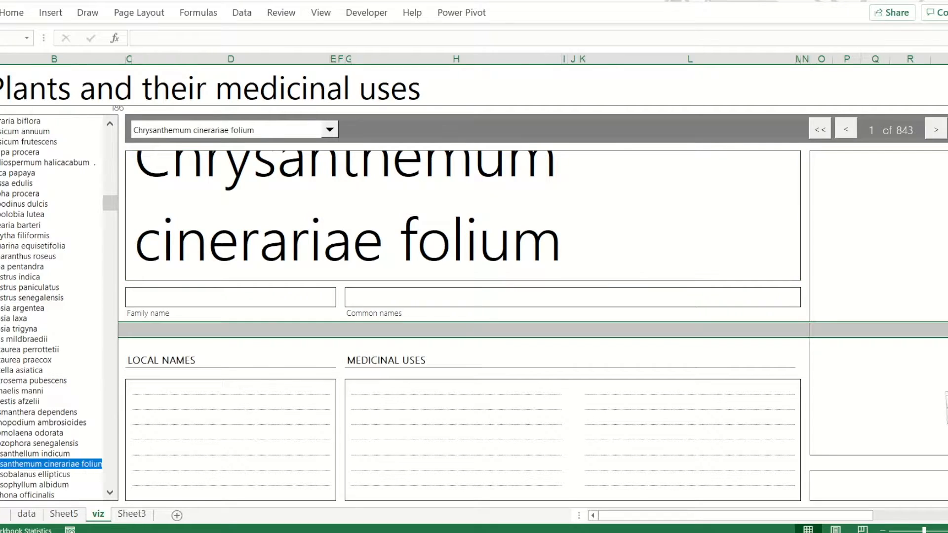
{"action": "key", "text": "ctrl+minus"}
{"action": "left_click", "coordinate": [230, 417]}
{"action": "left_click_drag", "start_coordinate": [1, 200], "coordinate": [1, 217]}
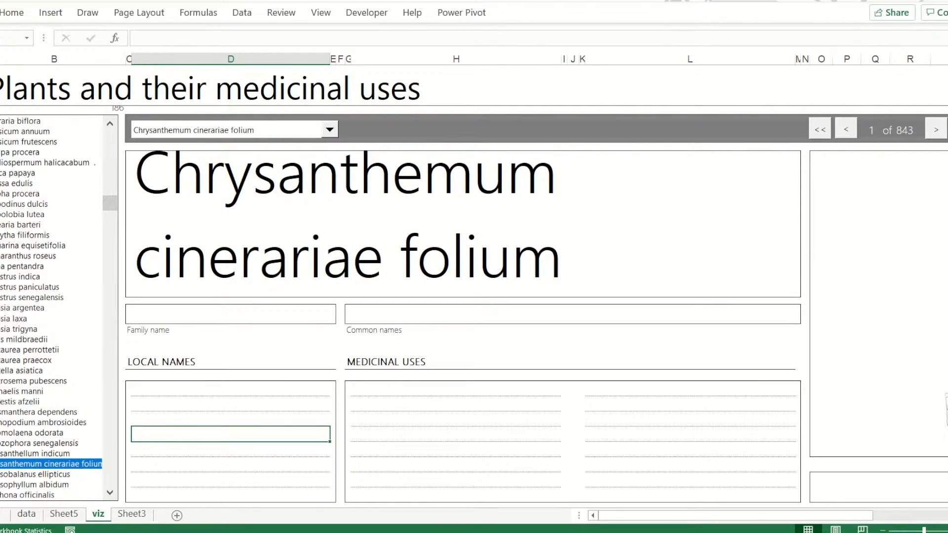
{"action": "left_click_drag", "start_coordinate": [1, 380], "coordinate": [1, 376]}
{"action": "left_click", "coordinate": [182, 247]}
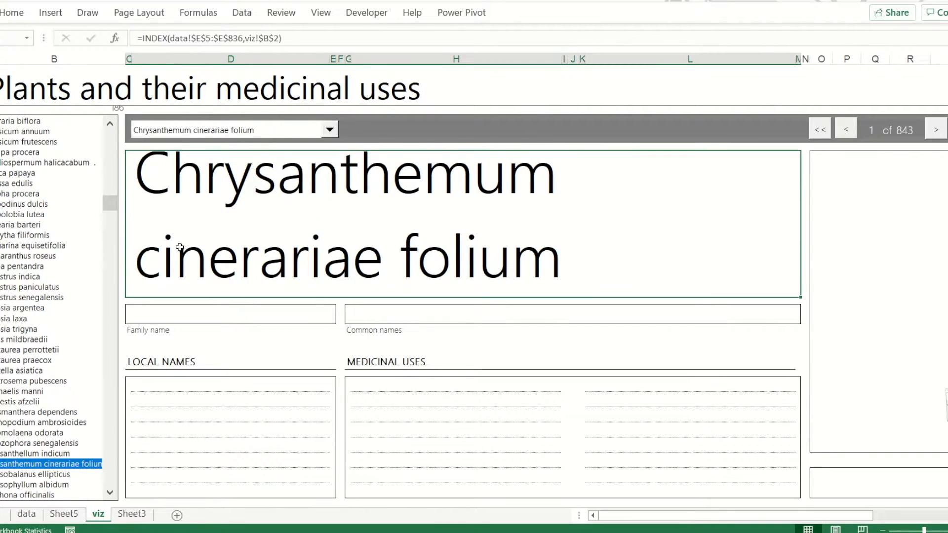
{"action": "left_click_drag", "start_coordinate": [1, 195], "coordinate": [1, 200]}
{"action": "left_click", "coordinate": [214, 348]}
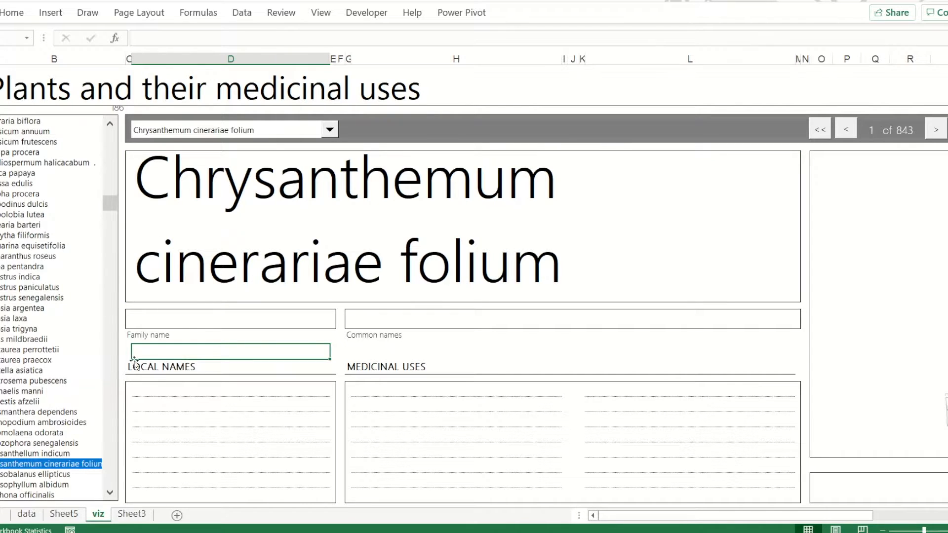
Stretch the side list slightly so its lower edge lines up with the bottom of the information blocks
{"action": "left_click", "coordinate": [49, 498], "text": "ctrl"}
{"action": "scroll", "coordinate": [49, 498], "scroll_direction": "down", "scroll_amount": 2}
{"action": "left_click_drag", "start_coordinate": [61, 399], "coordinate": [61, 401]}
{"action": "scroll", "coordinate": [61, 402], "scroll_direction": "up", "scroll_amount": 2}
Set the plant name's font size to 54 and underline the text
{"action": "left_click", "coordinate": [294, 199]}
{"action": "left_click", "coordinate": [12, 13]}
{"action": "left_click", "coordinate": [171, 40]}
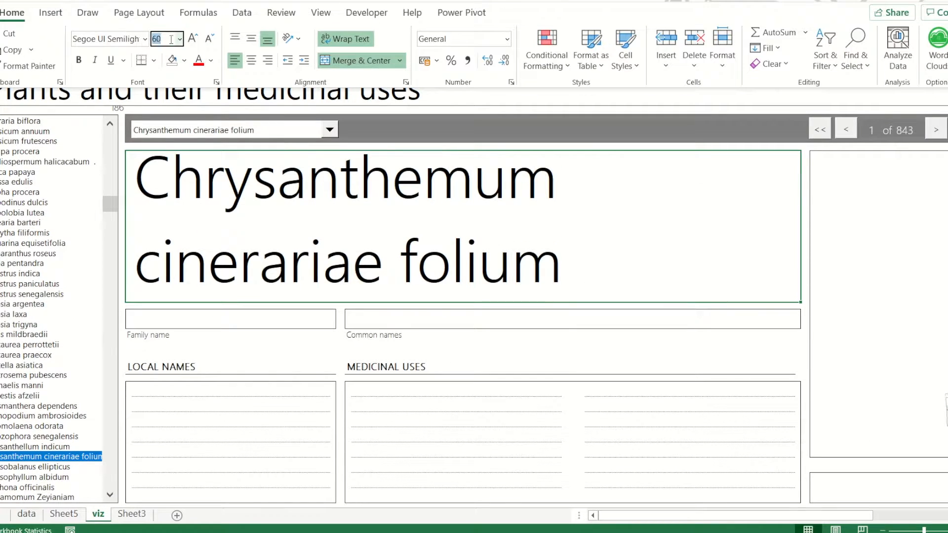
{"action": "type", "text": "54"}
{"action": "key", "text": "Return"}
{"action": "key", "text": "ctrl+u"}
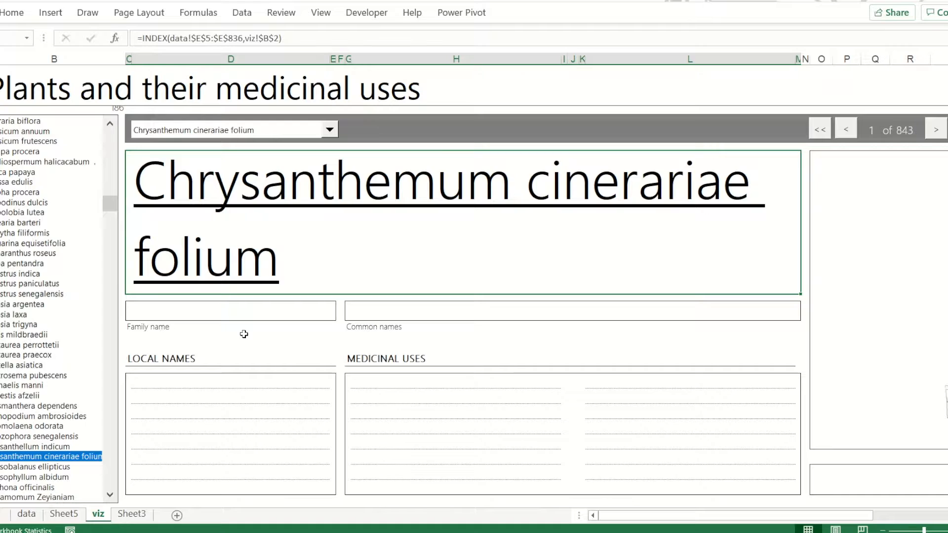
Set the plant name's font size to 56
{"action": "left_click", "coordinate": [13, 14]}
{"action": "left_click", "coordinate": [162, 40]}
{"action": "type", "text": "56"}
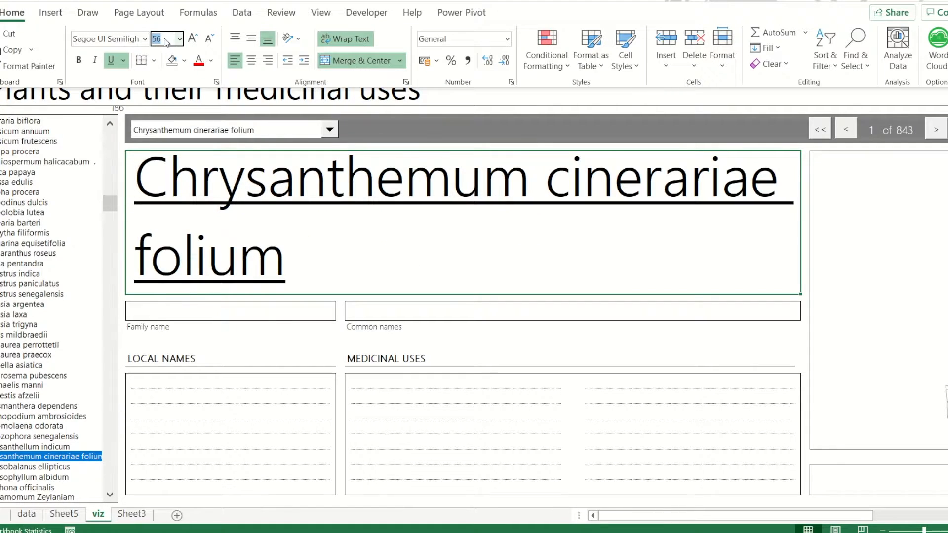
{"action": "key", "text": "Return"}
Shorten the side list so its lower edge matches the bottom of the information blocks
{"action": "left_click", "coordinate": [73, 445], "text": "ctrl"}
{"action": "left_click_drag", "start_coordinate": [52, 502], "coordinate": [52, 495]}
{"action": "left_click", "coordinate": [212, 342]}
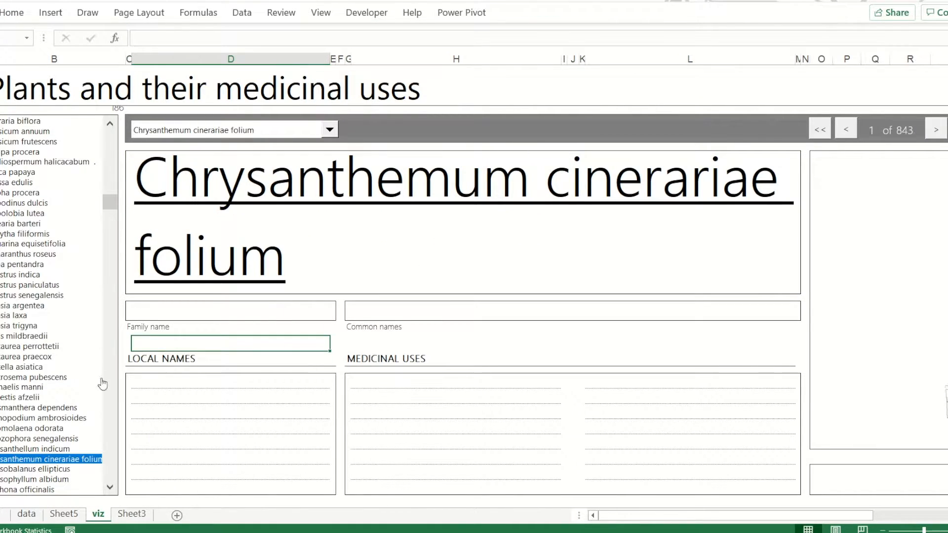
Fill the plant name block with light aqua and remove its borders
{"action": "left_click", "coordinate": [222, 222]}
{"action": "left_click", "coordinate": [13, 13]}
{"action": "left_click", "coordinate": [184, 61]}
{"action": "left_click", "coordinate": [257, 123]}
{"action": "left_click", "coordinate": [153, 60]}
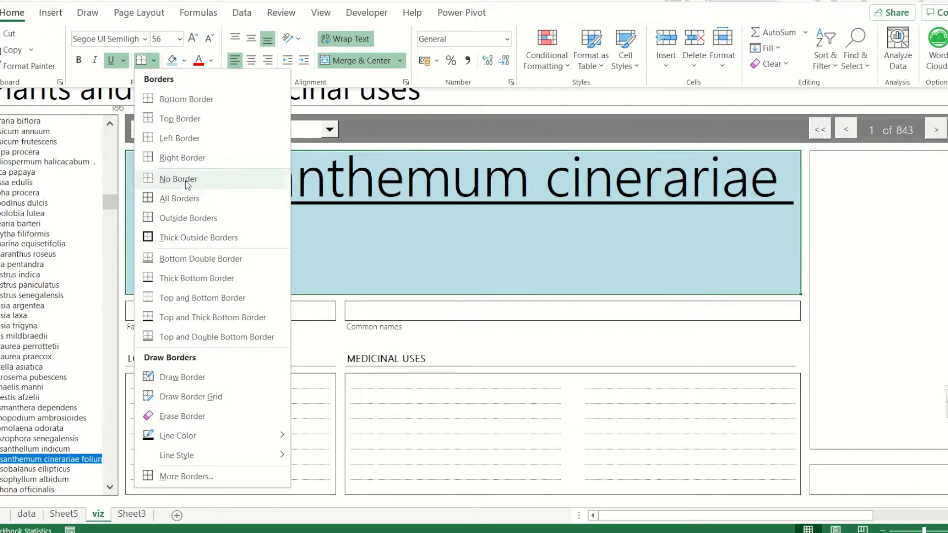
{"action": "left_click", "coordinate": [187, 180]}
{"action": "left_click", "coordinate": [293, 339]}
Fill the plant name block with a custom olive-yellow color
{"action": "left_click", "coordinate": [408, 264]}
{"action": "left_click", "coordinate": [13, 13]}
{"action": "left_click", "coordinate": [184, 60]}
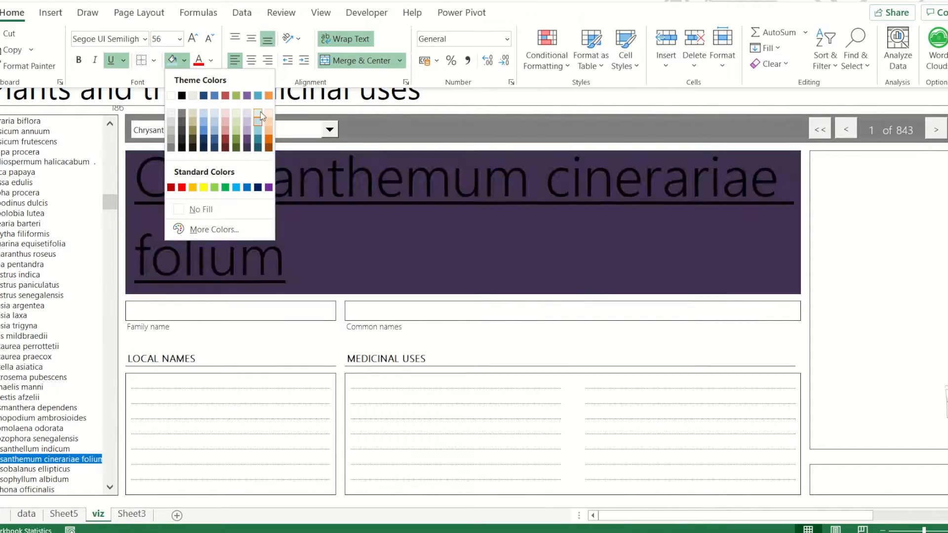
{"action": "left_click", "coordinate": [214, 229]}
{"action": "left_click", "coordinate": [80, 283]}
{"action": "left_click", "coordinate": [101, 371]}
{"action": "left_click", "coordinate": [89, 378]}
{"action": "left_click", "coordinate": [100, 372]}
{"action": "left_click", "coordinate": [101, 358]}
{"action": "left_click", "coordinate": [98, 377]}
{"action": "left_click", "coordinate": [233, 281]}
{"action": "left_click", "coordinate": [230, 328]}
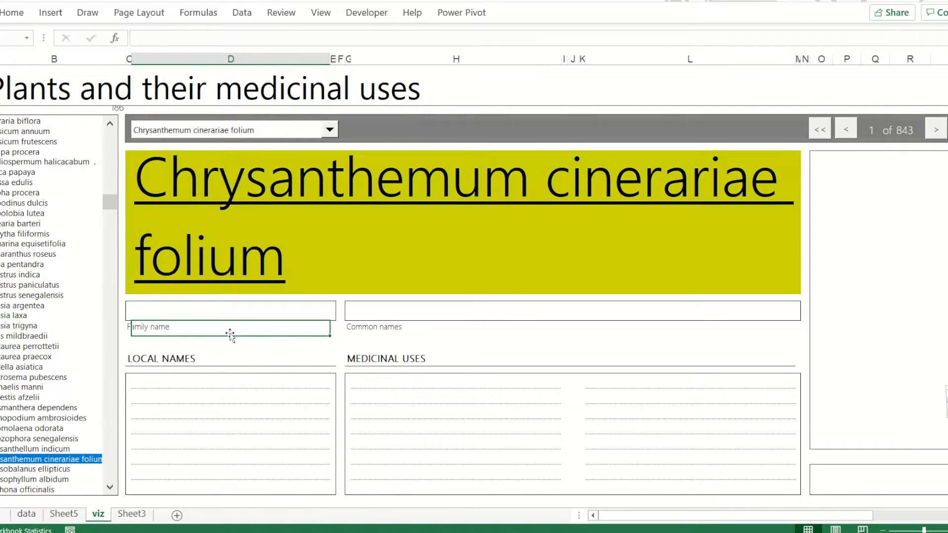
Enter the formula =INDEX(data!$F$3:$F$190,viz!$B$2) in the Family name block
{"action": "left_click", "coordinate": [197, 312]}
{"action": "type", "text": "=index("}
{"action": "left_click", "coordinate": [27, 514]}
{"action": "left_click_drag", "start_coordinate": [207, 99], "coordinate": [211, 119]}
{"action": "key", "text": "F4"}
{"action": "type", "text": ","}
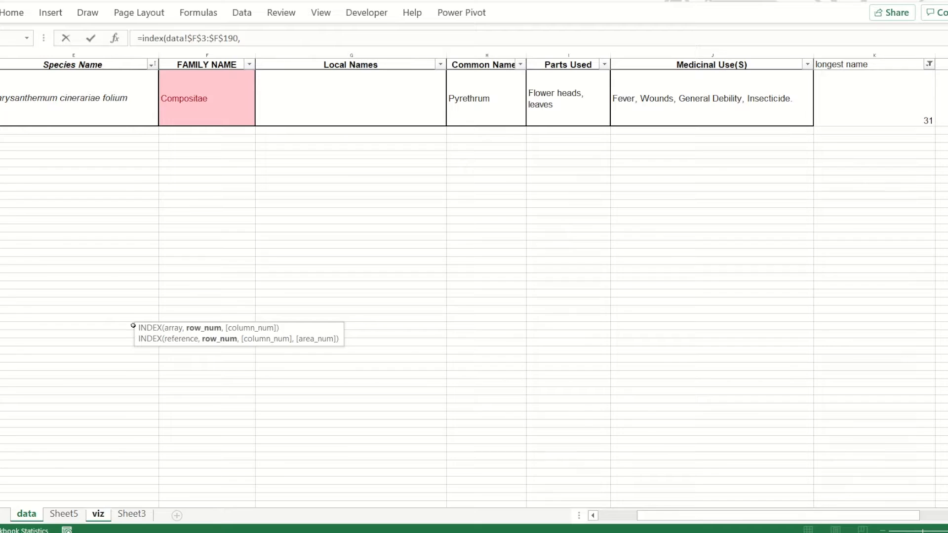
{"action": "left_click", "coordinate": [98, 514]}
{"action": "left_click", "coordinate": [118, 109]}
{"action": "key", "text": "F4"}
{"action": "type", "text": ")"}
{"action": "key", "text": "Return"}
{"action": "key", "text": "Up"}
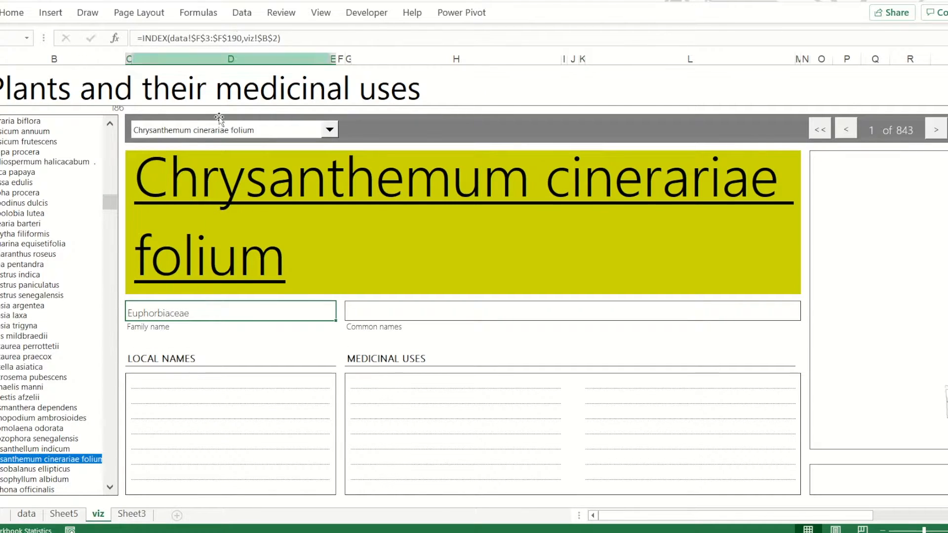
Change the Family name formula's lookup range to data!$F$5:$F$836
{"action": "left_click_drag", "start_coordinate": [242, 38], "coordinate": [209, 37]}
{"action": "type", "text": "8475"}
{"action": "key", "text": "Return"}
{"action": "left_click", "coordinate": [222, 312]}
Copy the Family name formula into the Common names block and switch its lookup column to H
{"action": "left_click_drag", "start_coordinate": [296, 38], "coordinate": [133, 36]}
{"action": "key", "text": "Return"}
{"action": "left_click", "coordinate": [26, 514]}
{"action": "left_click", "coordinate": [98, 514]}
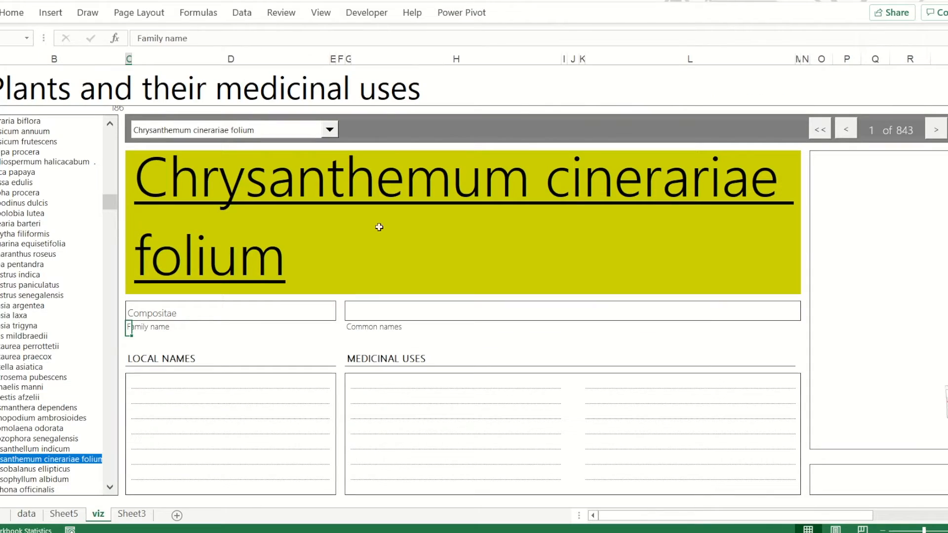
{"action": "left_click", "coordinate": [395, 312]}
{"action": "left_click", "coordinate": [226, 38]}
{"action": "type", "text": "=INDEX(data!$F$5:$F$836,viz!$B$2)"}
{"action": "left_click_drag", "start_coordinate": [201, 38], "coordinate": [196, 38]}
{"action": "type", "text": "h"}
{"action": "key", "text": "Return"}
Paste the formula into the first Local names line as =INDEX(data!$G$5:$G$836,viz!$B$2)
{"action": "left_click", "coordinate": [222, 393]}
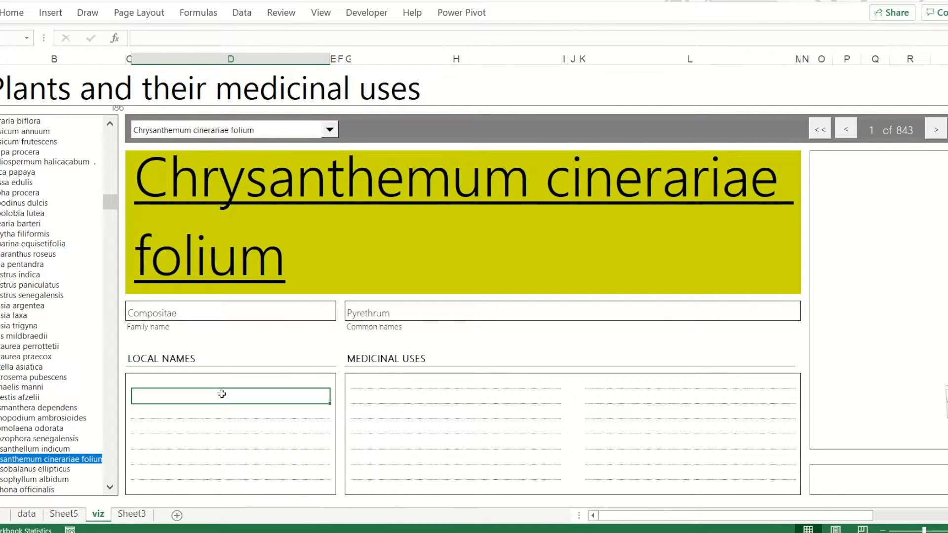
{"action": "left_click", "coordinate": [195, 376]}
{"action": "left_click", "coordinate": [27, 514]}
{"action": "left_click", "coordinate": [410, 117]}
{"action": "left_click", "coordinate": [98, 514]}
{"action": "left_click", "coordinate": [213, 38]}
{"action": "type", "text": "=INDEX(data!$F$5:$F$859,viz!$B$2)"}
{"action": "left_click_drag", "start_coordinate": [196, 38], "coordinate": [200, 38]}
{"action": "type", "text": "g"}
{"action": "key", "text": "Return"}
{"action": "left_click", "coordinate": [214, 381]}
Clear the filter on the longest name column of the data sheet
{"action": "left_click", "coordinate": [329, 130]}
{"action": "left_click", "coordinate": [301, 161]}
{"action": "left_click", "coordinate": [34, 516]}
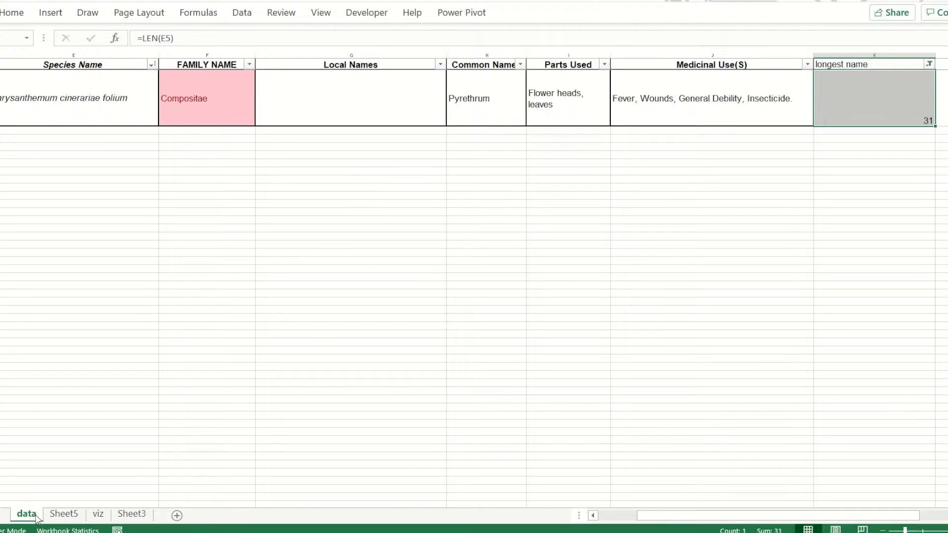
{"action": "left_click", "coordinate": [928, 64]}
{"action": "left_click", "coordinate": [819, 147]}
Choose Citrus aurantifolia in the viz sheet's combo box to check the information blocks
{"action": "left_click", "coordinate": [100, 515]}
{"action": "left_click", "coordinate": [328, 130]}
{"action": "left_click", "coordinate": [283, 198]}
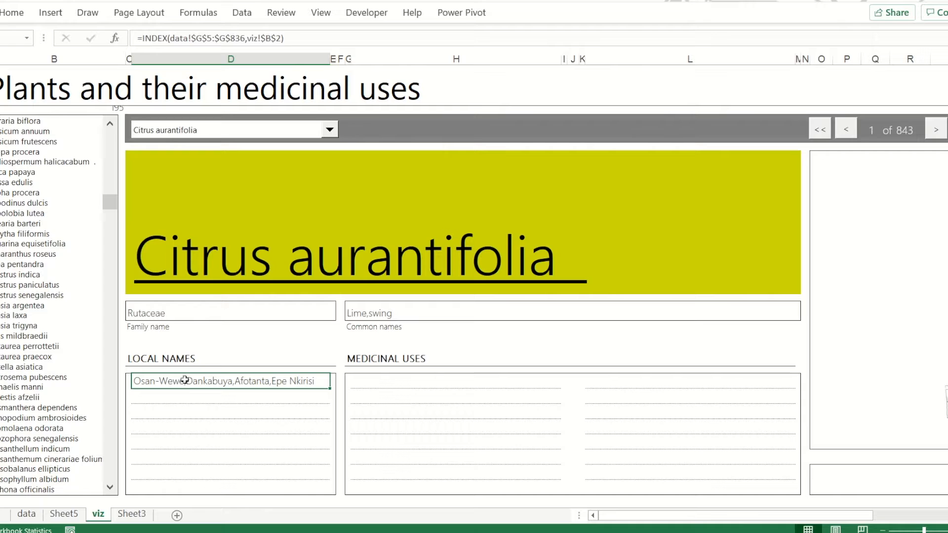
Try to paste a copy of the Local names block in the empty area below the layout
{"action": "scroll", "coordinate": [211, 431], "scroll_direction": "down", "scroll_amount": 1}
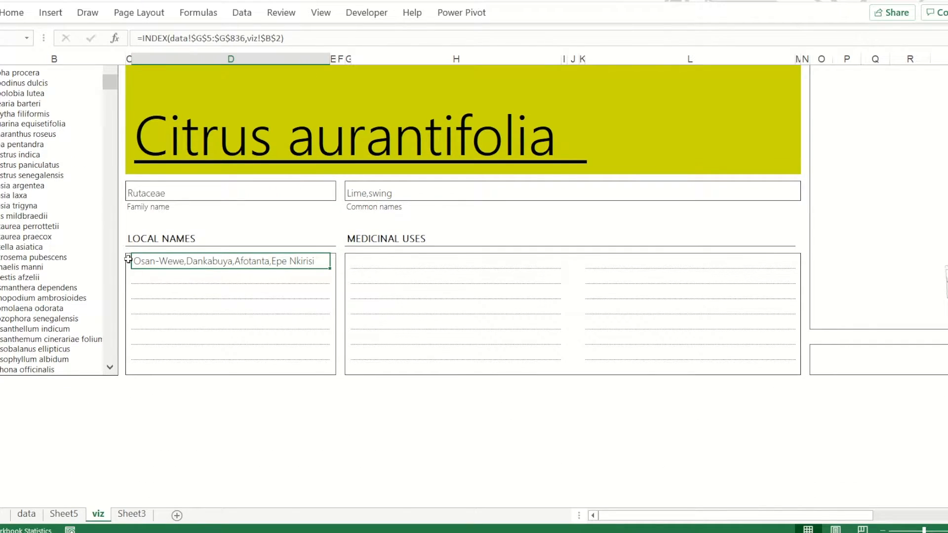
{"action": "left_click_drag", "start_coordinate": [128, 260], "coordinate": [333, 368]}
{"action": "key", "text": "ctrl+c"}
{"action": "scroll", "coordinate": [250, 434], "scroll_direction": "down", "scroll_amount": 3}
{"action": "left_click", "coordinate": [195, 377]}
{"action": "key", "text": "ctrl+v"}
{"action": "key", "text": "ctrl+z"}
{"action": "left_click", "coordinate": [128, 377]}
{"action": "key", "text": "ctrl+v"}
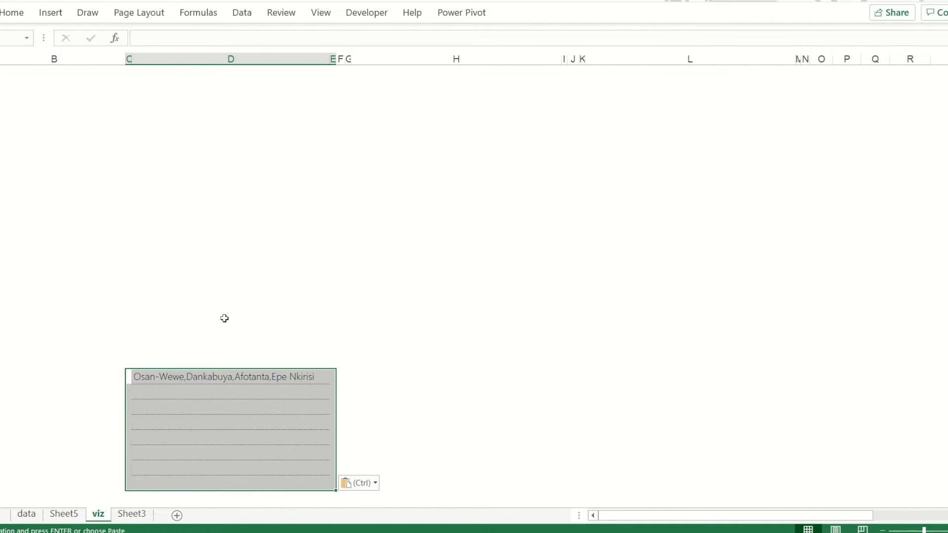
{"action": "key", "text": "ctrl+z"}
{"action": "left_click", "coordinate": [213, 382]}
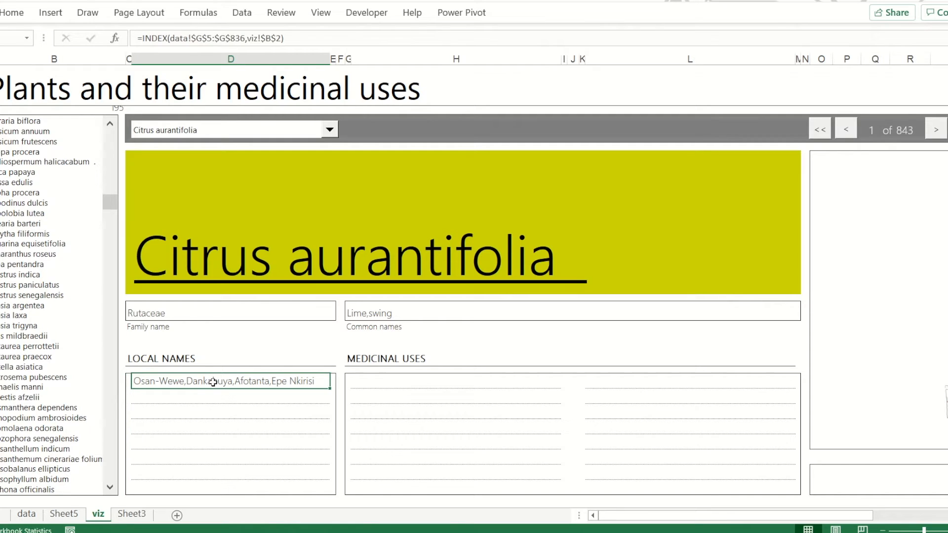
Test the combo box and side list with several plants, finishing on Clerodendrum paniculatum
{"action": "left_click", "coordinate": [366, 381]}
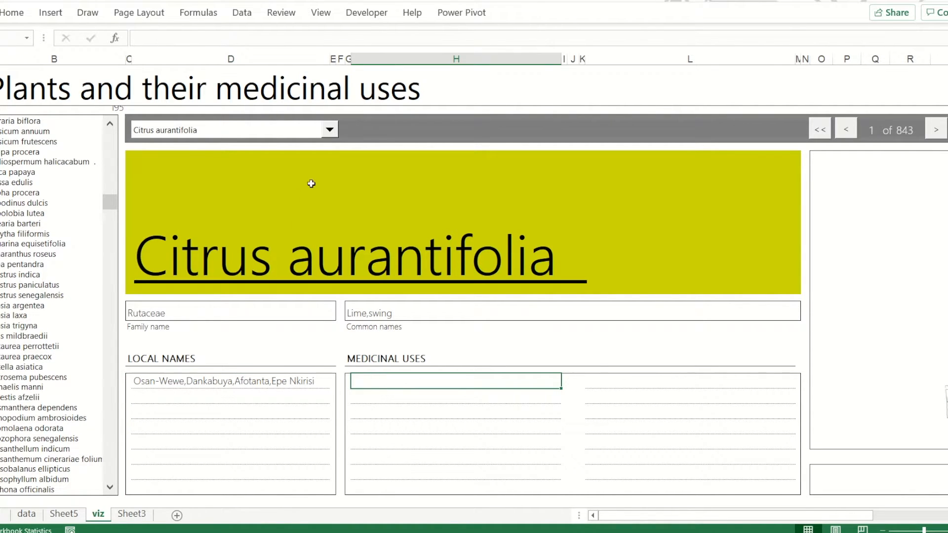
{"action": "left_click", "coordinate": [329, 130]}
{"action": "left_click", "coordinate": [278, 177]}
{"action": "left_click", "coordinate": [30, 368]}
{"action": "left_click", "coordinate": [109, 296]}
{"action": "left_click", "coordinate": [65, 295]}
{"action": "left_click", "coordinate": [455, 344]}
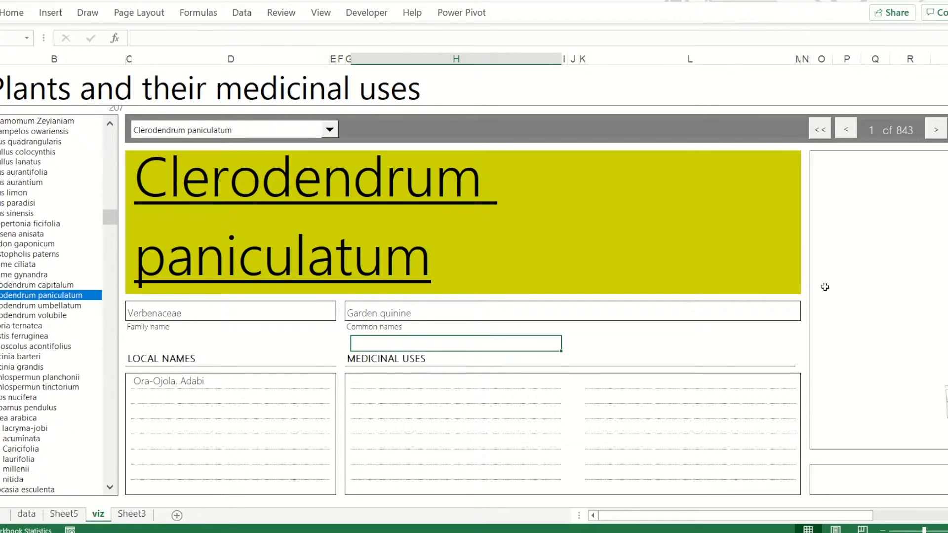
Copy the Local names formula into the first Medicinal uses line and switch its lookup to the Medicinal Use(S) column
{"action": "left_click", "coordinate": [833, 285]}
{"action": "left_click", "coordinate": [222, 381]}
{"action": "left_click", "coordinate": [27, 514]}
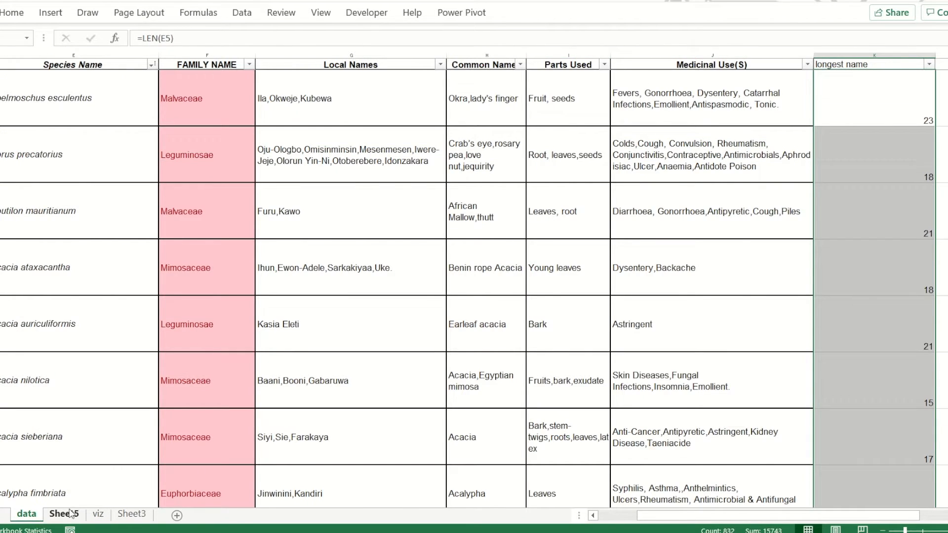
{"action": "left_click", "coordinate": [98, 513]}
{"action": "left_click_drag", "start_coordinate": [137, 38], "coordinate": [313, 37]}
{"action": "key", "text": "ctrl+c"}
{"action": "key", "text": "Return"}
{"action": "left_click", "coordinate": [384, 381]}
{"action": "key", "text": "ctrl+v"}
{"action": "left_click", "coordinate": [203, 38]}
{"action": "key", "text": "BackSpace"}
{"action": "type", "text": "H"}
{"action": "key", "text": "Return"}
Paste the formula into the small block under the picture frame and switch its lookup to the Parts Used column
{"action": "left_click", "coordinate": [831, 475]}
{"action": "key", "text": "ctrl+v"}
{"action": "left_click", "coordinate": [201, 39]}
{"action": "key", "text": "BackSpace"}
{"action": "key", "text": "Return"}
{"action": "scroll", "coordinate": [752, 146], "scroll_direction": "up", "scroll_amount": 1}
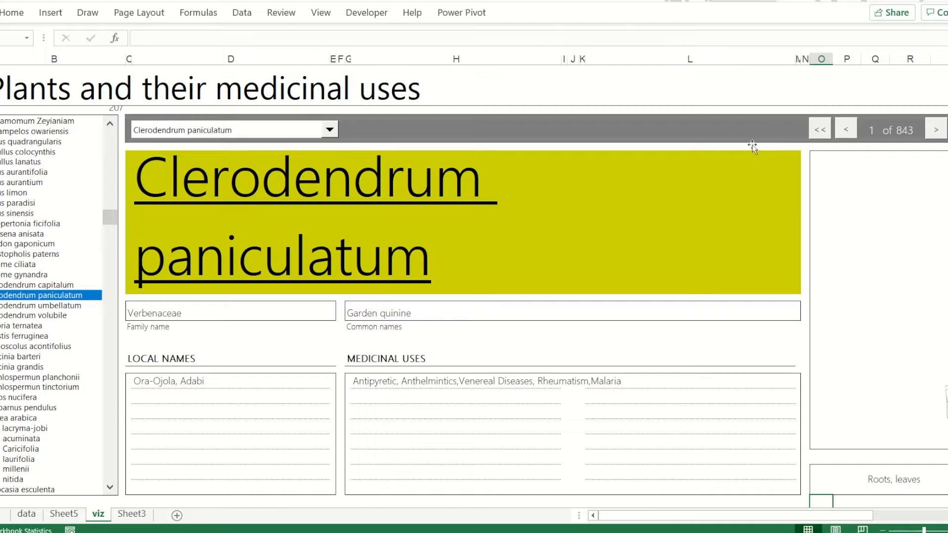
{"action": "left_click", "coordinate": [874, 119]}
{"action": "left_click", "coordinate": [803, 121]}
{"action": "left_click", "coordinate": [530, 13]}
{"action": "left_click", "coordinate": [859, 50]}
{"action": "left_click", "coordinate": [869, 100]}
{"action": "left_click", "coordinate": [904, 121]}
{"action": "left_click", "coordinate": [530, 13]}
Count the species names by entering =COUNTA(data!E5:E836) in a cell below the side list
{"action": "left_click", "coordinate": [227, 311]}
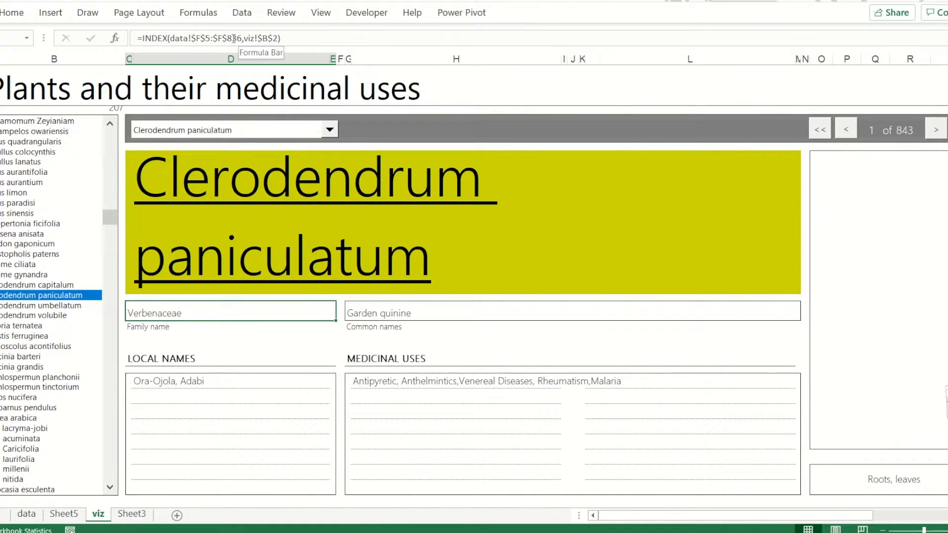
{"action": "scroll", "coordinate": [67, 413], "scroll_direction": "down", "scroll_amount": 1}
{"action": "left_click", "coordinate": [67, 431]}
{"action": "type", "text": "=counta("}
{"action": "left_click", "coordinate": [26, 514]}
{"action": "left_click", "coordinate": [65, 92]}
{"action": "key", "text": "ctrl+shift+Down"}
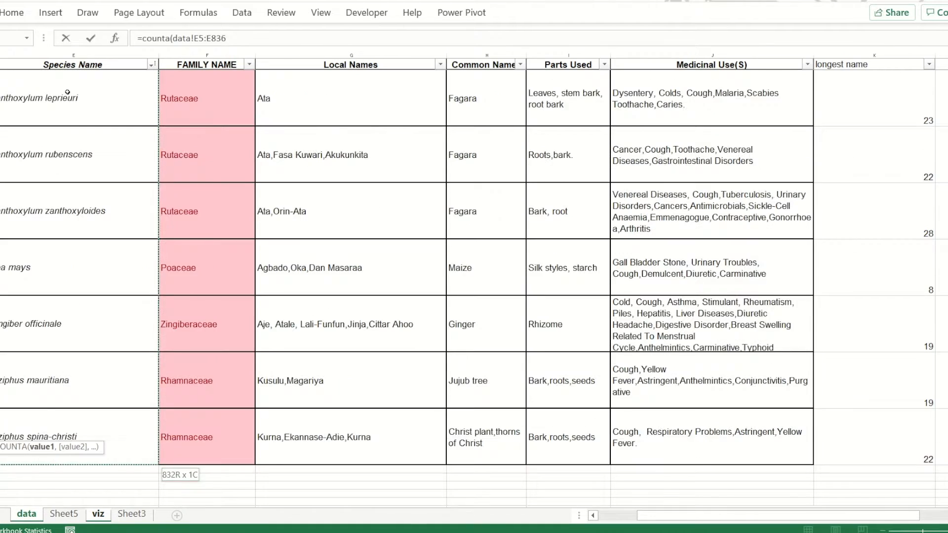
{"action": "key", "text": "ctrl+Return"}
{"action": "scroll", "coordinate": [882, 94], "scroll_direction": "up", "scroll_amount": 1}
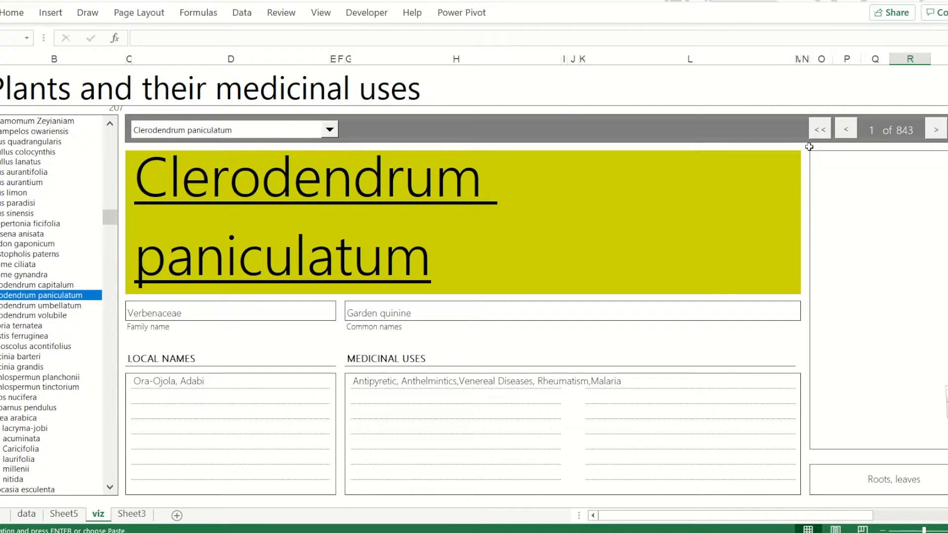
Link the counter's total text box to =$R$3 and reformat its text to suit the grey bar
{"action": "left_click", "coordinate": [904, 130]}
{"action": "left_click", "coordinate": [461, 38]}
{"action": "type", "text": "=$R$3"}
{"action": "key", "text": "Return"}
{"action": "left_click", "coordinate": [12, 13]}
{"action": "left_click", "coordinate": [238, 57]}
{"action": "left_click", "coordinate": [904, 129]}
{"action": "key", "text": "Down"}
{"action": "key", "text": "Down"}
{"action": "left_click", "coordinate": [12, 13]}
{"action": "left_click", "coordinate": [192, 39]}
{"action": "left_click", "coordinate": [906, 139]}
Link the counter's current record text box to =$B$2, match its text formatting and shift the total box to make room
{"action": "left_click", "coordinate": [871, 130]}
{"action": "left_click", "coordinate": [519, 39]}
{"action": "type", "text": "="}
{"action": "left_click", "coordinate": [108, 107]}
{"action": "key", "text": "Return"}
{"action": "left_click", "coordinate": [12, 13]}
{"action": "left_click", "coordinate": [188, 39]}
{"action": "left_click", "coordinate": [170, 166]}
{"action": "left_click", "coordinate": [905, 131]}
{"action": "key", "text": "Right"}
{"action": "key", "text": "Right"}
{"action": "key", "text": "Right"}
{"action": "left_click", "coordinate": [870, 130]}
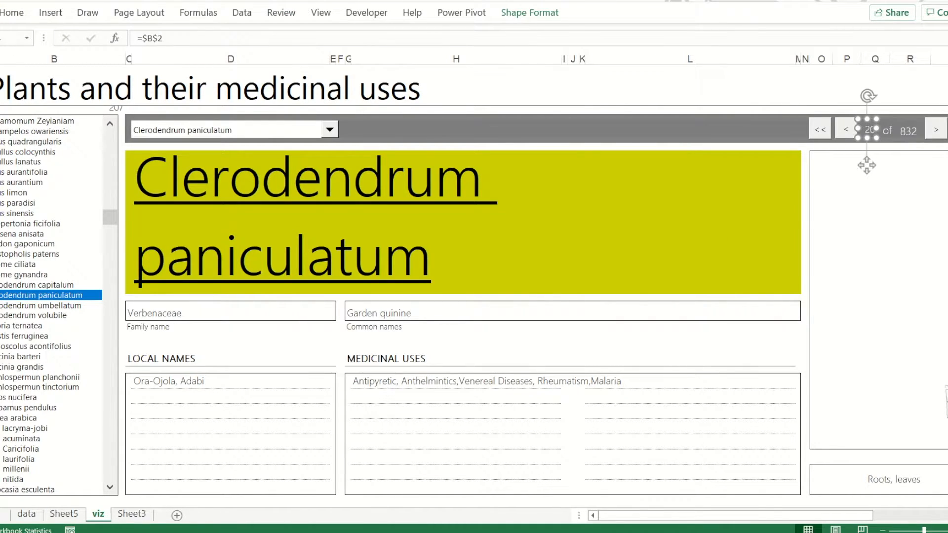
Nudge and format the counter's text boxes so both numbers sit evenly around the word "of"
{"action": "left_click", "coordinate": [888, 130]}
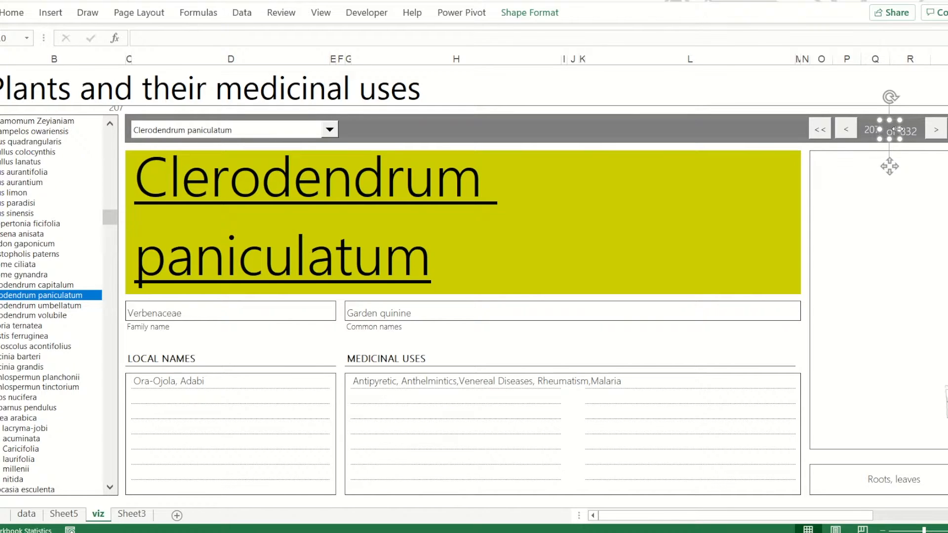
{"action": "left_click", "coordinate": [871, 129]}
{"action": "key", "text": "Down"}
{"action": "key", "text": "Down"}
{"action": "left_click", "coordinate": [866, 103]}
{"action": "left_click", "coordinate": [871, 131]}
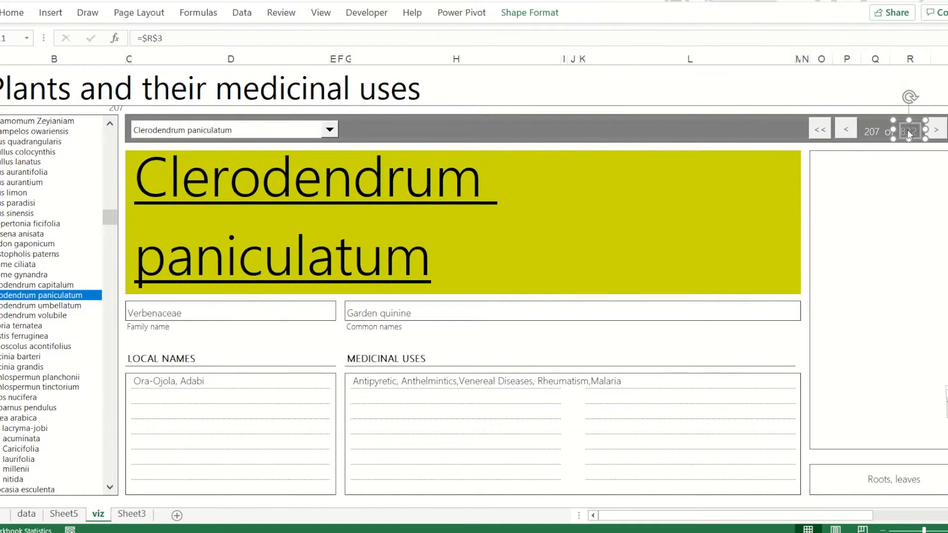
{"action": "left_click", "coordinate": [12, 13]}
{"action": "left_click", "coordinate": [192, 39]}
{"action": "left_click", "coordinate": [917, 108]}
{"action": "left_click_drag", "start_coordinate": [870, 166], "coordinate": [871, 164]}
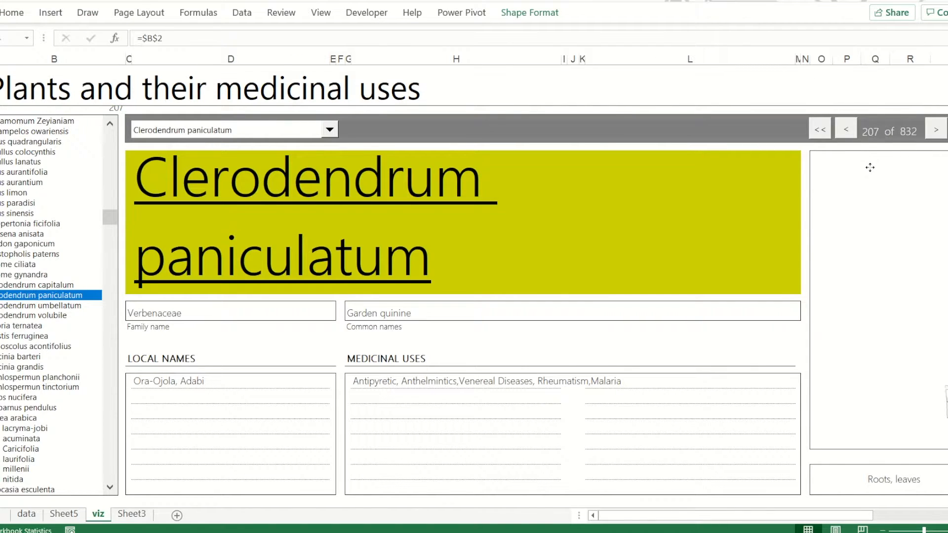
Align and group the three counter text boxes, and move the group up slightly between the navigation buttons
{"action": "left_click", "coordinate": [889, 131], "text": "ctrl"}
{"action": "left_click", "coordinate": [908, 132], "text": "ctrl"}
{"action": "left_click", "coordinate": [536, 15]}
{"action": "left_click", "coordinate": [857, 34]}
{"action": "left_click", "coordinate": [890, 157]}
{"action": "left_click", "coordinate": [857, 50]}
{"action": "left_click", "coordinate": [859, 66]}
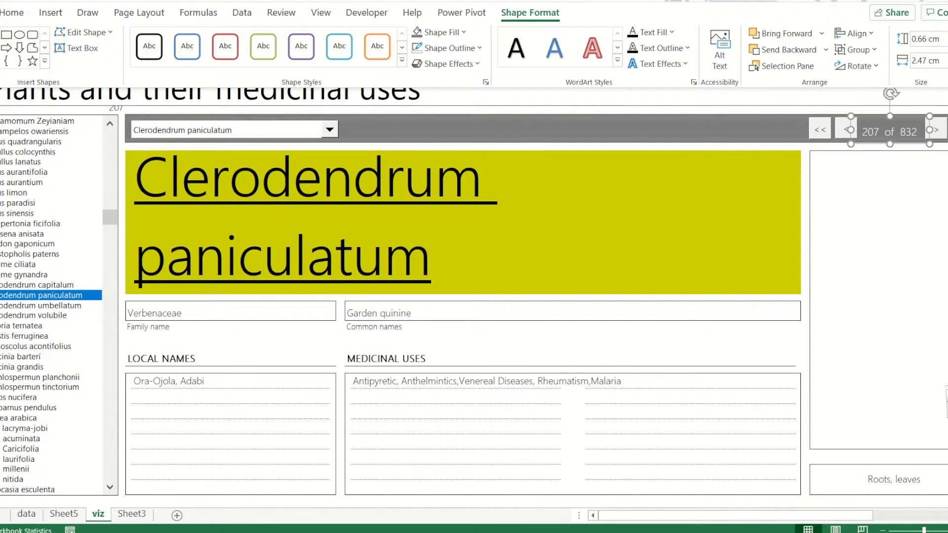
{"action": "left_click_drag", "start_coordinate": [900, 145], "coordinate": [901, 141]}
{"action": "left_click", "coordinate": [928, 95]}
{"action": "left_click", "coordinate": [938, 122], "text": "ctrl"}
Hide the linked record number in cell B2 with the custom number format ;;;
{"action": "left_click", "coordinate": [114, 109]}
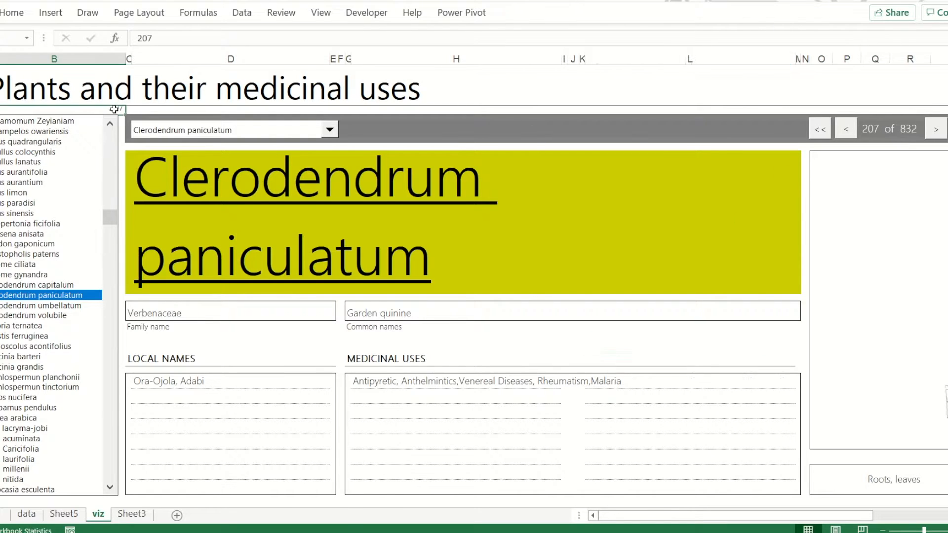
{"action": "key", "text": "ctrl+1"}
{"action": "left_click", "coordinate": [18, 227]}
{"action": "left_click", "coordinate": [20, 359]}
{"action": "double_click", "coordinate": [136, 298]}
{"action": "type", "text": ";;;"}
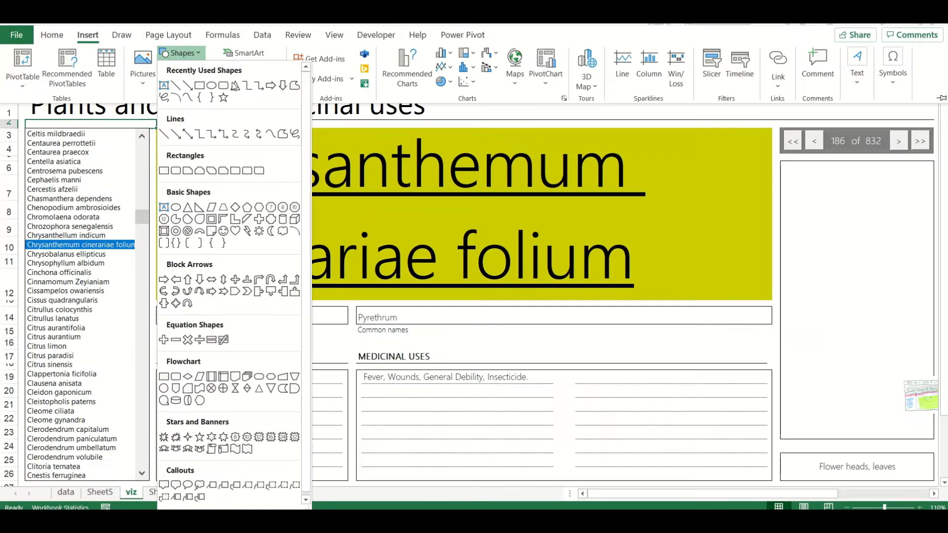
Draw a text box in the upper part of the picture frame and start a "<<" button note under the heading MACRO
{"action": "left_click", "coordinate": [165, 87]}
{"action": "left_click_drag", "start_coordinate": [785, 175], "coordinate": [930, 242]}
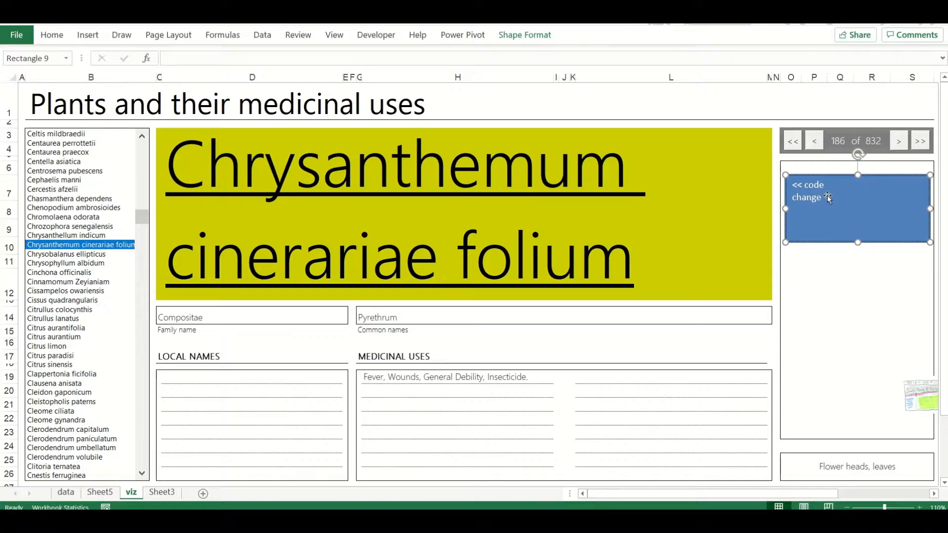
{"action": "left_click", "coordinate": [146, 122]}
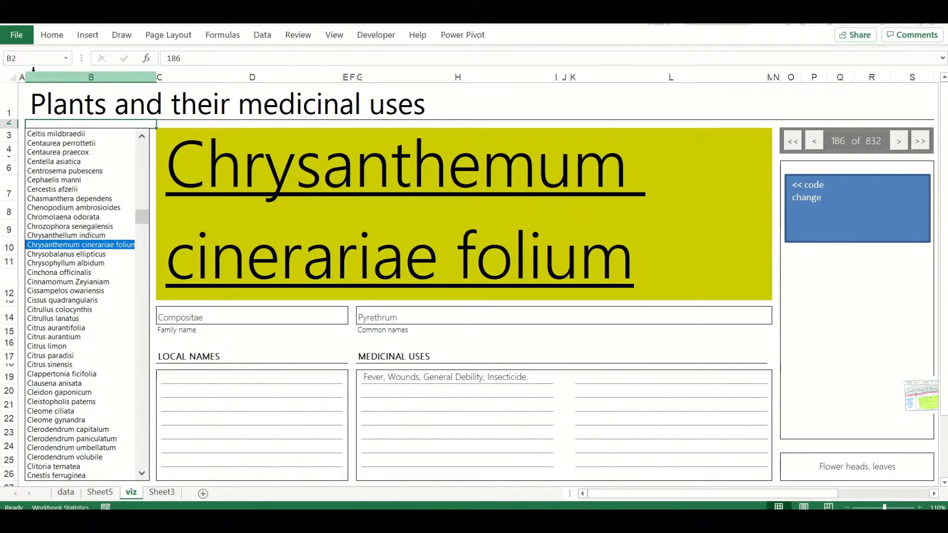
{"action": "left_click", "coordinate": [821, 186]}
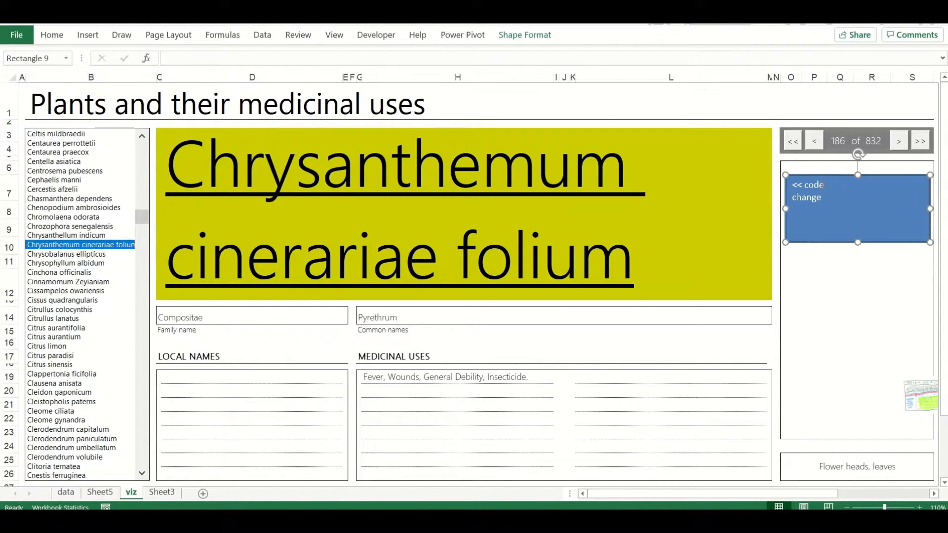
{"action": "type", "text": "\""}
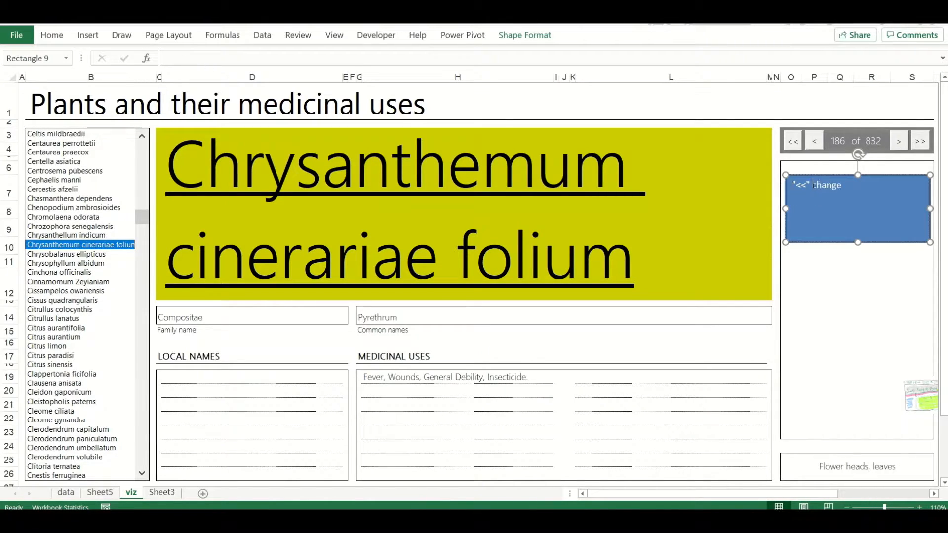
{"action": "type", "text": "MACRO"}
{"action": "key", "text": "Return"}
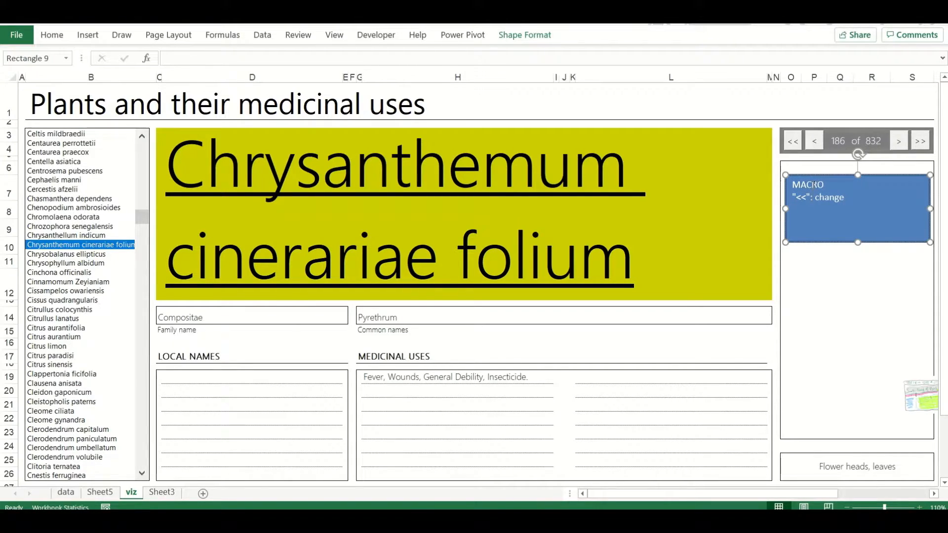
Complete the "<<" note line so it reads: change value of cell B2 to 1
{"action": "key", "text": "BackSpace"}
{"action": "key", "text": "BackSpace"}
{"action": "key", "text": "BackSpace"}
{"action": "key", "text": "BackSpace"}
{"action": "key", "text": "BackSpace"}
{"action": "key", "text": "BackSpace"}
{"action": "type", "text": "value of cell"}
{"action": "key", "text": "ctrl+a"}
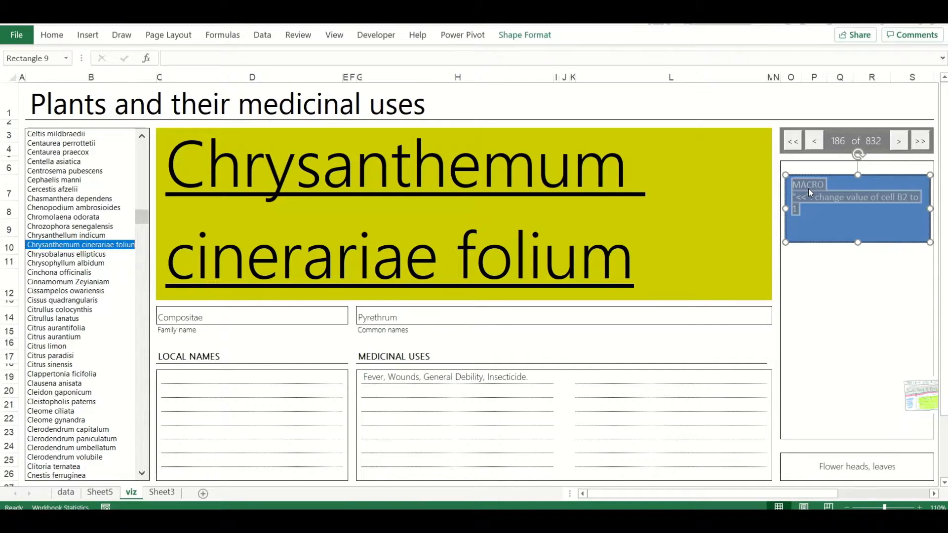
Set the note's font size to 9, bold the MACRO heading and add lines describing the "<", ">" and ">>" buttons
{"action": "left_click", "coordinate": [53, 35]}
{"action": "left_click", "coordinate": [233, 59]}
{"action": "left_click", "coordinate": [232, 59]}
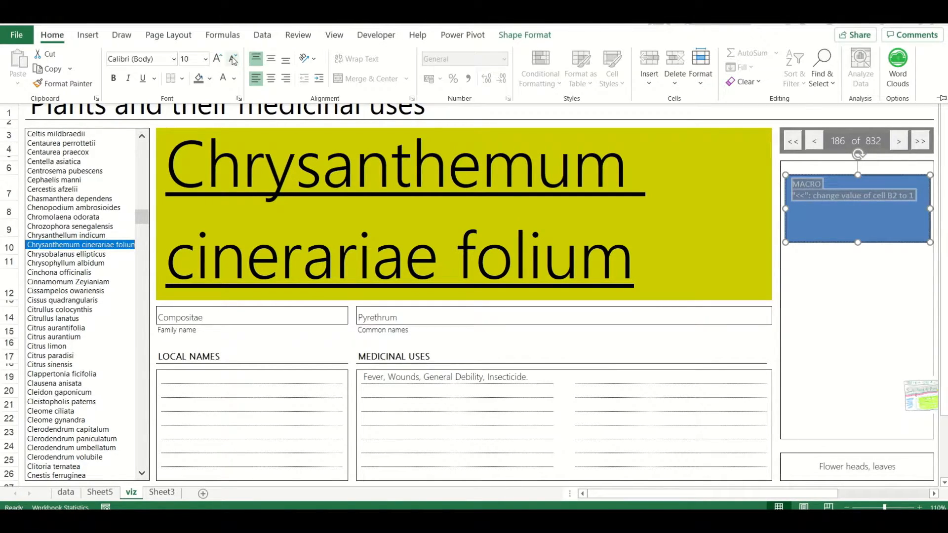
{"action": "left_click", "coordinate": [806, 200]}
{"action": "left_click", "coordinate": [813, 184]}
{"action": "key", "text": "ctrl+b"}
{"action": "key", "text": "Return"}
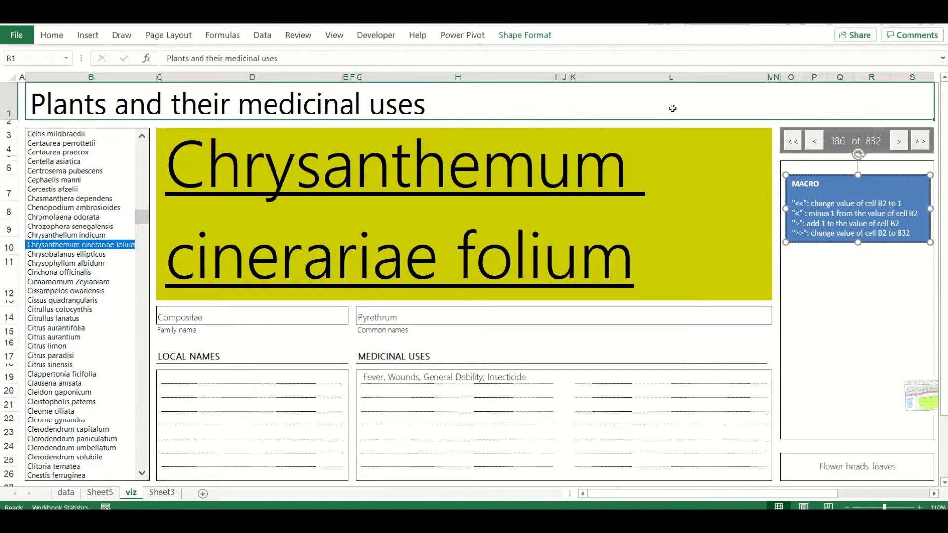
{"action": "left_click", "coordinate": [654, 346]}
Ungroup the two pairs of navigation buttons beside the record counter
{"action": "left_click", "coordinate": [791, 138], "text": "ctrl"}
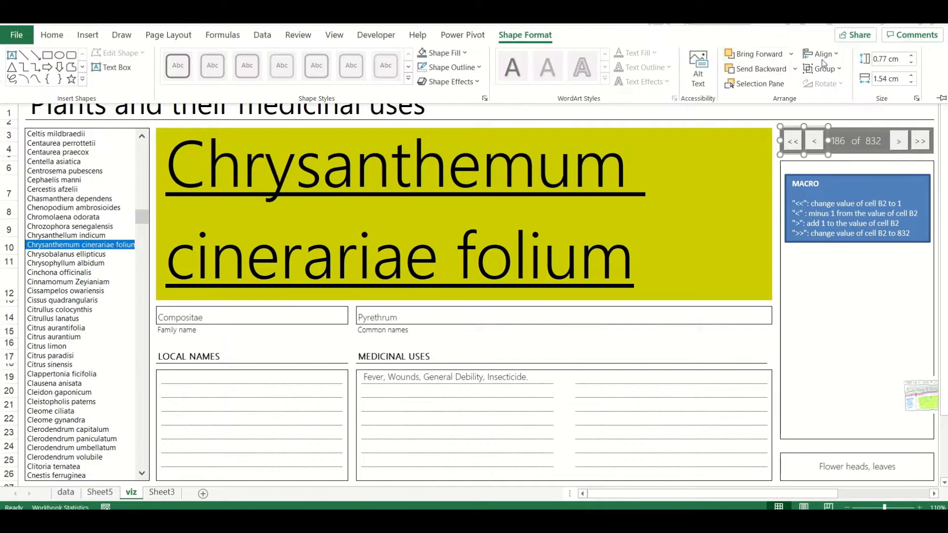
{"action": "left_click", "coordinate": [896, 129]}
{"action": "left_click", "coordinate": [898, 134]}
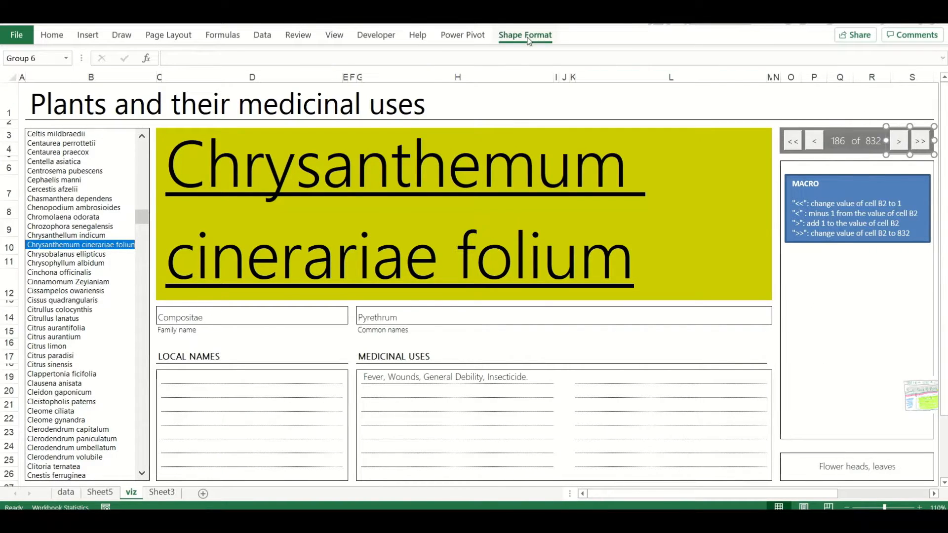
{"action": "left_click", "coordinate": [524, 35]}
{"action": "left_click", "coordinate": [823, 69]}
{"action": "left_click", "coordinate": [837, 123]}
Name the navigation buttons btnRewind, btnPrevious, btnNext and btnFastForward in order from "<<" to ">>"
{"action": "left_click", "coordinate": [787, 131]}
{"action": "left_click", "coordinate": [47, 58]}
{"action": "type", "text": "btnFastForwar"}
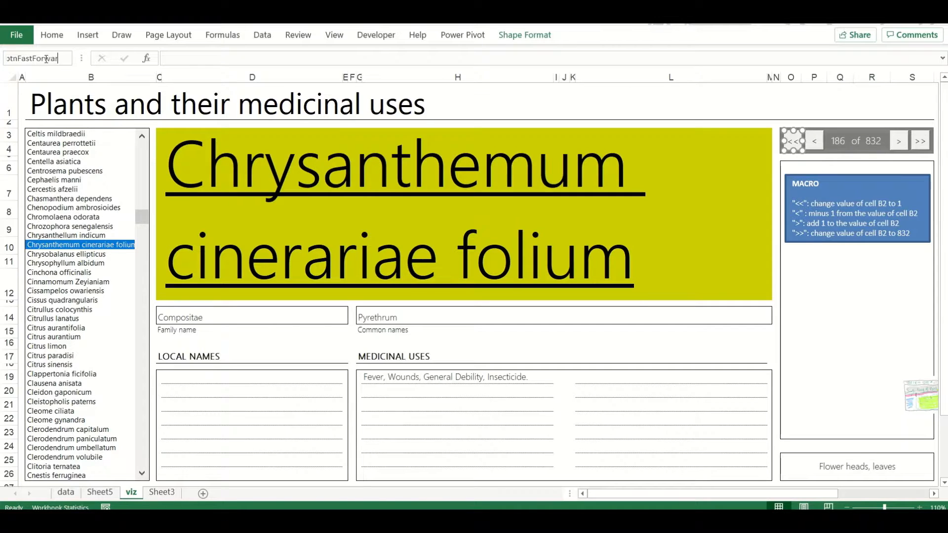
{"action": "left_click", "coordinate": [817, 137]}
{"action": "left_click", "coordinate": [46, 58]}
{"action": "type", "text": "btnPrevious"}
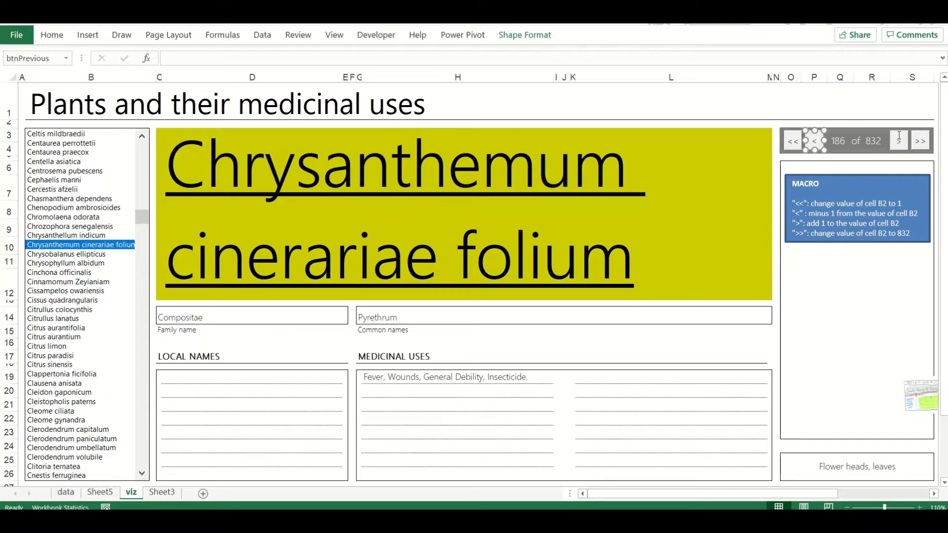
{"action": "left_click", "coordinate": [899, 138]}
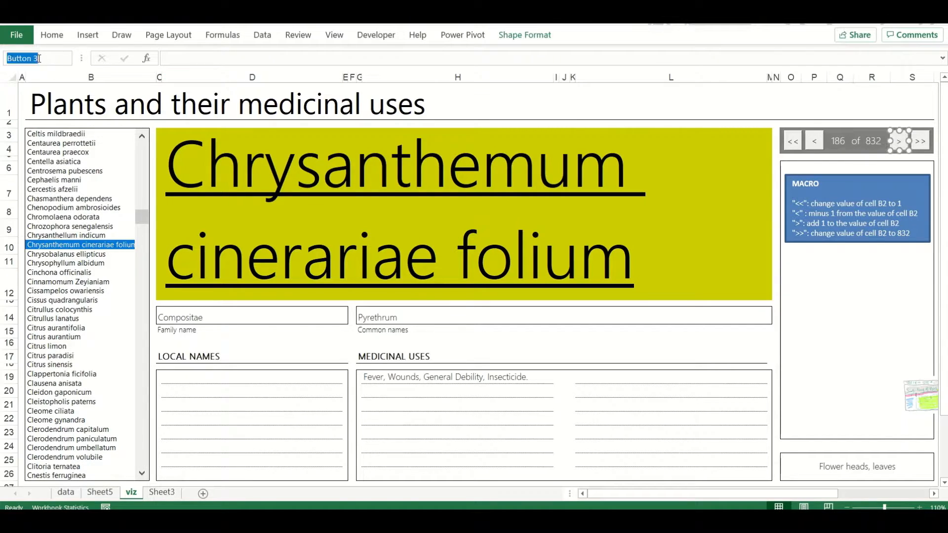
{"action": "key", "text": "Tab"}
{"action": "type", "text": "btnFastForward"}
{"action": "key", "text": "Return"}
Create empty macros btnFastForward, btnRewind, btnPrevious and btnNext in Module1 of the Visual Basic editor
{"action": "key", "text": "alt+F11"}
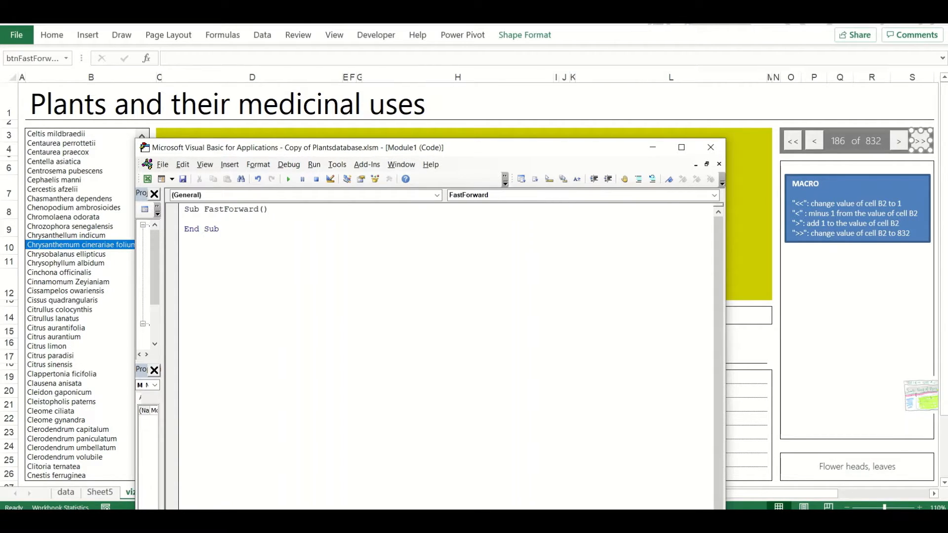
{"action": "key", "text": "Return"}
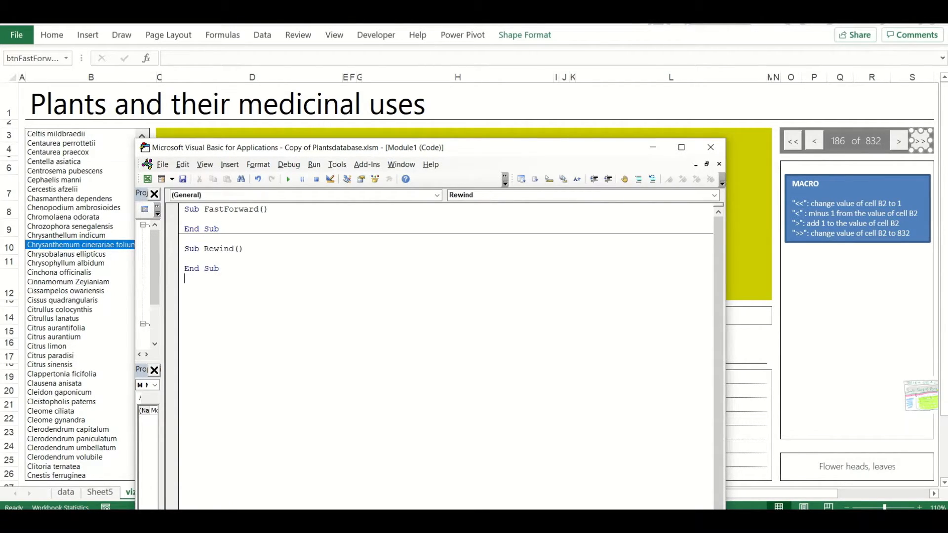
{"action": "type", "text": "Sub Previous"}
{"action": "key", "text": "Return"}
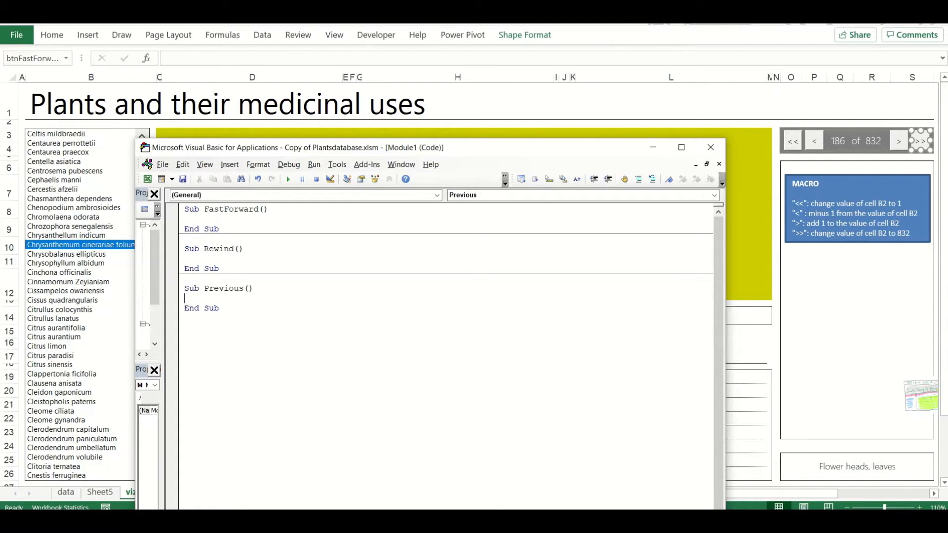
{"action": "key", "text": "Return"}
{"action": "key", "text": "Return"}
{"action": "type", "text": "btnNext"}
{"action": "key", "text": "Return"}
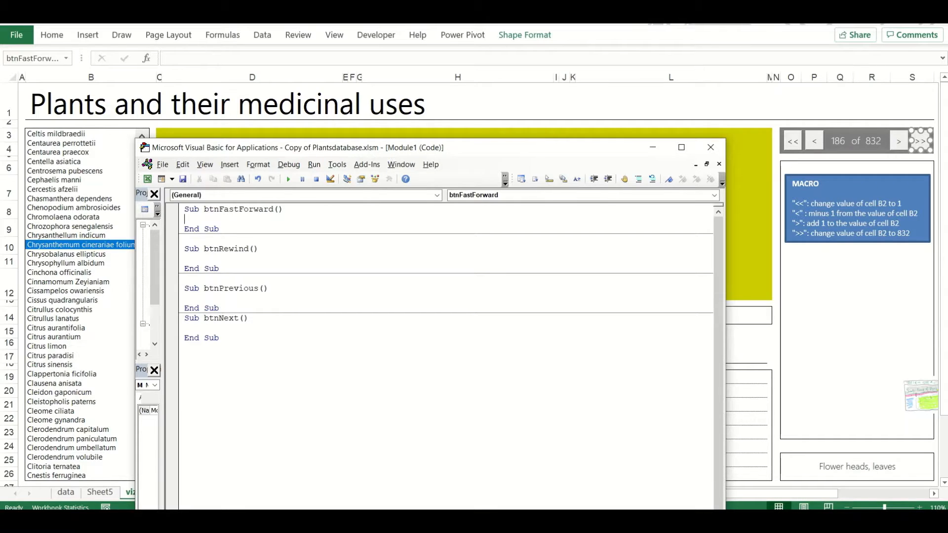
Rearrange the macros so btnRewind and btnPrevious come before btnFastForward, separated by blank lines
{"action": "left_click_drag", "start_coordinate": [221, 269], "coordinate": [183, 248]}
{"action": "key", "text": "ctrl+x"}
{"action": "key", "text": "Up"}
{"action": "key", "text": "Up"}
{"action": "key", "text": "Up"}
{"action": "key", "text": "Up"}
{"action": "key", "text": "ctrl+v"}
{"action": "key", "text": "Return"}
{"action": "key", "text": "Return"}
{"action": "key", "text": "Up"}
{"action": "key", "text": "Up"}
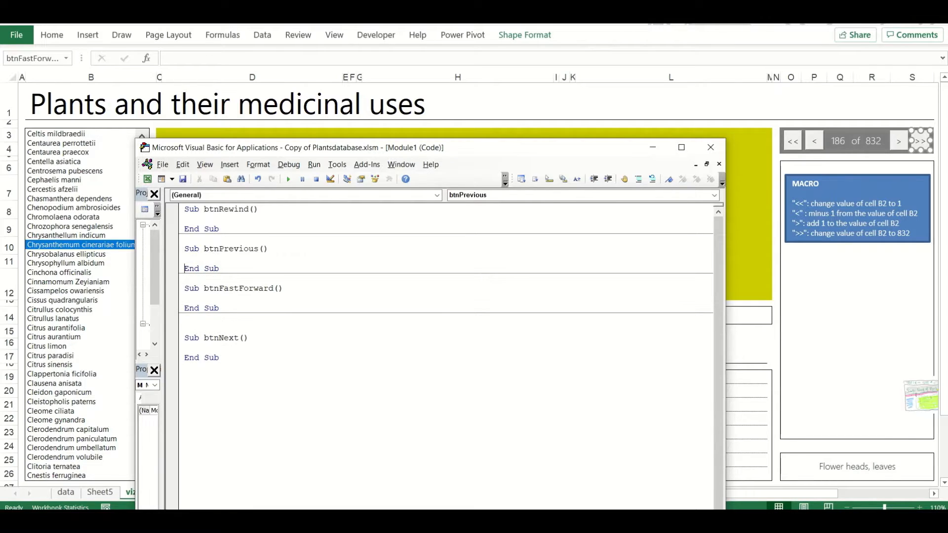
Enter Range("B2").Value = 1 in the btnRewind macro and space out its lines
{"action": "key", "text": "Return"}
{"action": "type", "text": "Range (\"B2\").Value = 1"}
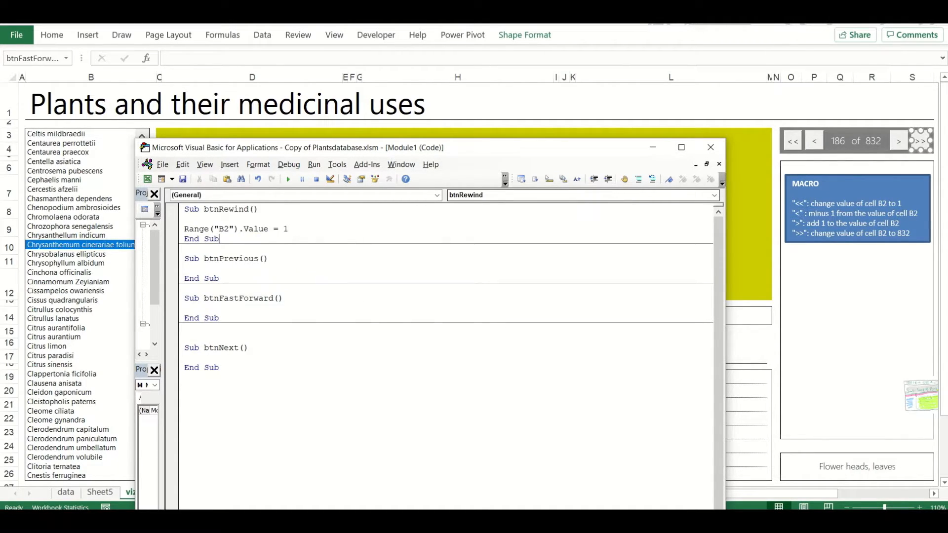
{"action": "key", "text": "Home"}
{"action": "key", "text": "Return"}
{"action": "key", "text": "Return"}
{"action": "key", "text": "Return"}
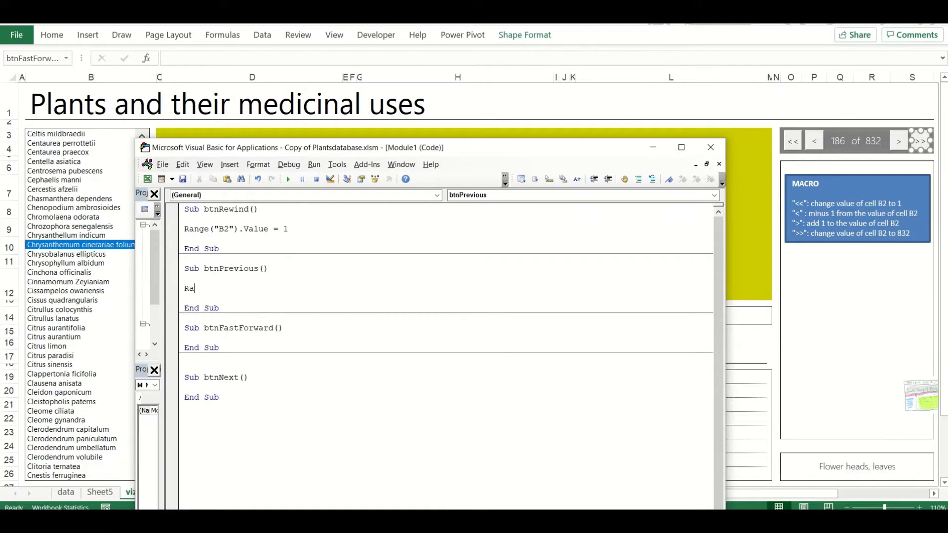
Enter Range("B2").Value = Range("B2").Value - 1 in the btnPrevious macro
{"action": "type", "text": "Range (\"B2"}
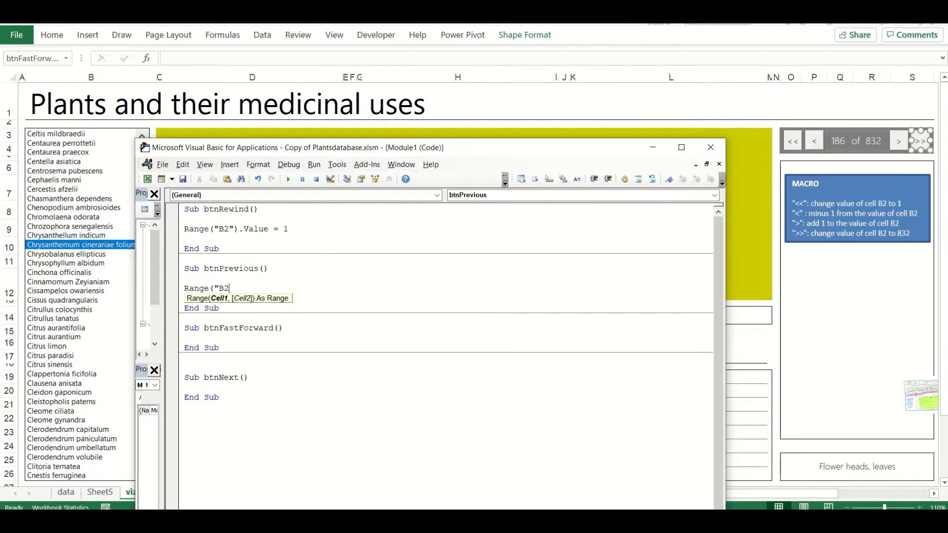
{"action": "type", "text": ").Value = Range(@"}
{"action": "type", "text": "B"}
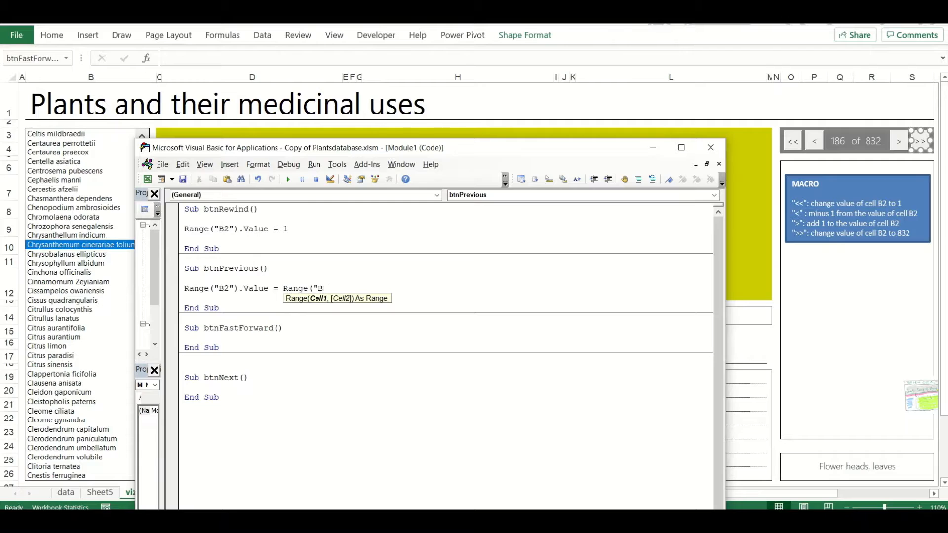
{"action": "type", "text": "2\").Value - 1"}
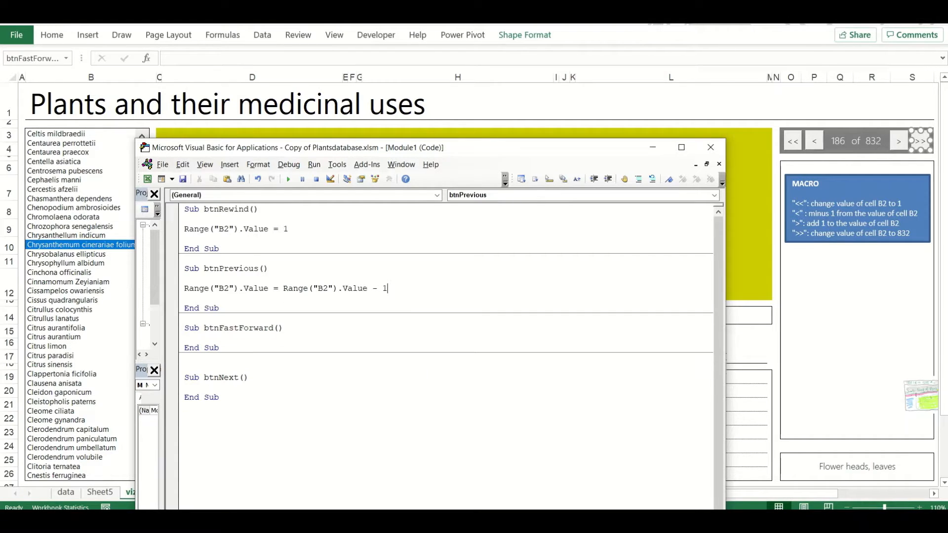
Copy the code line of btnPrevious into the btnNext macro
{"action": "key", "text": "shift+Home"}
{"action": "key", "text": "ctrl+c"}
{"action": "key", "text": "Down"}
{"action": "key", "text": "Down"}
{"action": "key", "text": "Down"}
Move the btnNext macro above btnFastForward and change its code line to + 1
{"action": "key", "text": "Down"}
{"action": "key", "text": "Down"}
{"action": "key", "text": "Down"}
{"action": "key", "text": "Down"}
{"action": "key", "text": "Down"}
{"action": "key", "text": "Return"}
{"action": "key", "text": "ctrl+v"}
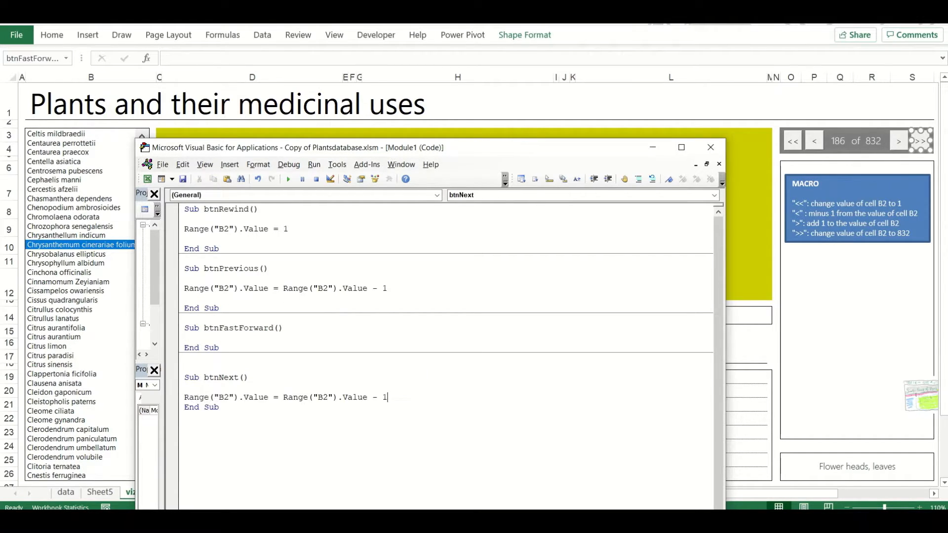
{"action": "key", "text": "Down"}
{"action": "key", "text": "Down"}
{"action": "key", "text": "shift+Up"}
{"action": "key", "text": "shift+Up"}
{"action": "key", "text": "shift+Up"}
{"action": "key", "text": "shift+Up"}
{"action": "key", "text": "shift+Home"}
{"action": "key", "text": "ctrl+x"}
{"action": "key", "text": "Up"}
{"action": "key", "text": "Up"}
{"action": "key", "text": "Up"}
{"action": "key", "text": "Up"}
{"action": "key", "text": "Up"}
{"action": "key", "text": "ctrl+v"}
{"action": "key", "text": "Return"}
{"action": "key", "text": "Return"}
{"action": "key", "text": "Up"}
{"action": "key", "text": "Up"}
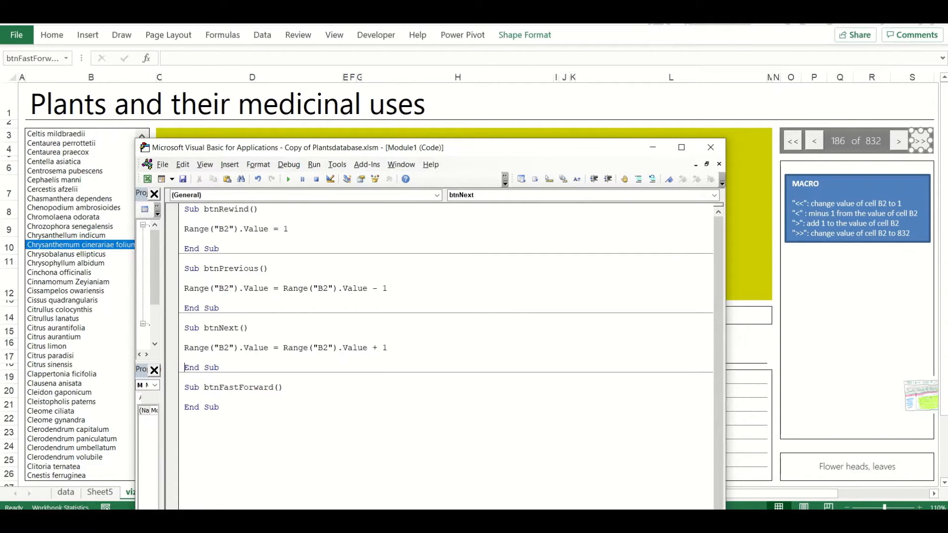
Copy the line Range("B2").Value = 1 into the btnFastForward macro
{"action": "key", "text": "shift+Up"}
{"action": "key", "text": "ctrl+c"}
{"action": "key", "text": "Down"}
{"action": "key", "text": "Return"}
{"action": "key", "text": "Return"}
{"action": "key", "text": "ctrl+v"}
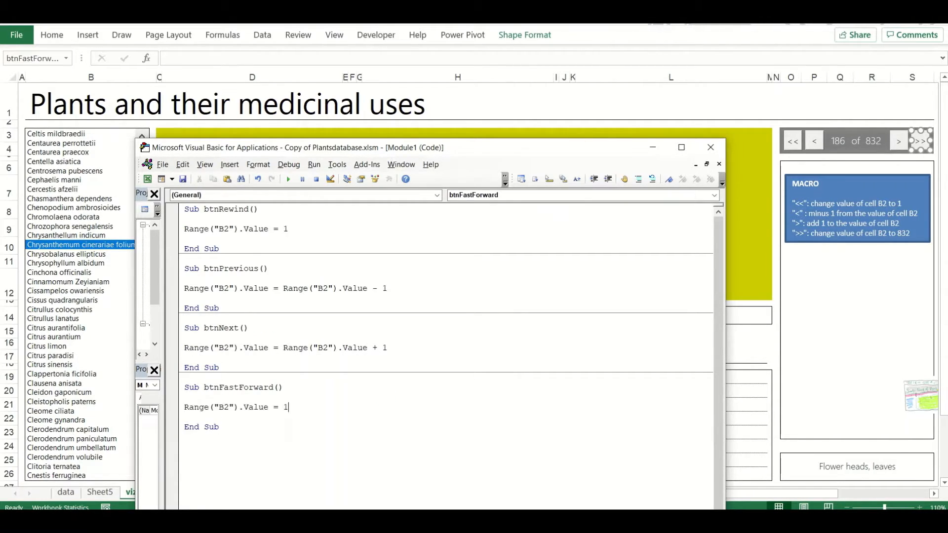
Close the Visual Basic editor and assign the btnRewind macro to the "<<" button
{"action": "left_click", "coordinate": [710, 147]}
{"action": "left_click", "coordinate": [793, 140], "text": "ctrl"}
{"action": "right_click", "coordinate": [800, 138]}
{"action": "left_click", "coordinate": [834, 254]}
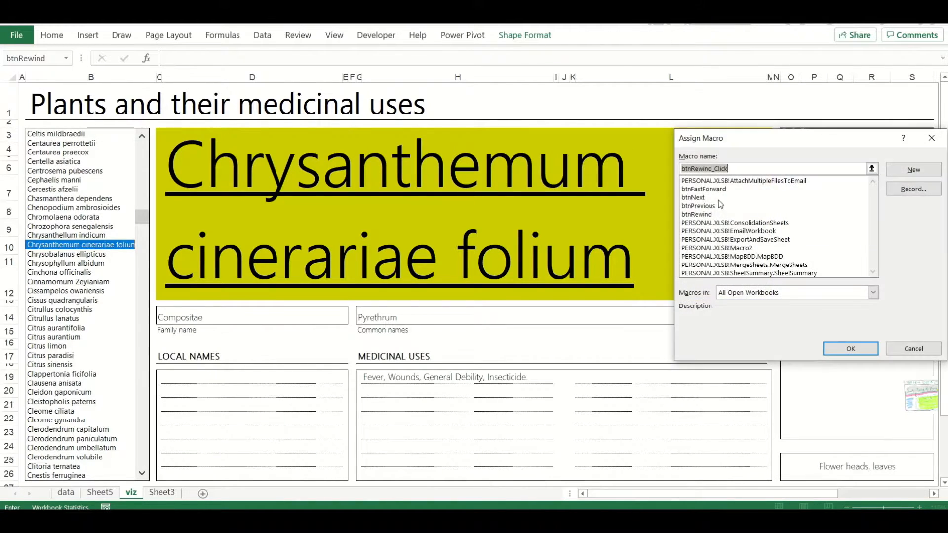
{"action": "double_click", "coordinate": [755, 197]}
Assign the btnPrevious macro to the "<" button and the btnNext macro to the ">" button
{"action": "right_click", "coordinate": [820, 146]}
{"action": "left_click", "coordinate": [850, 266]}
{"action": "double_click", "coordinate": [702, 217]}
{"action": "right_click", "coordinate": [895, 143]}
{"action": "left_click", "coordinate": [861, 265]}
{"action": "double_click", "coordinate": [699, 209]}
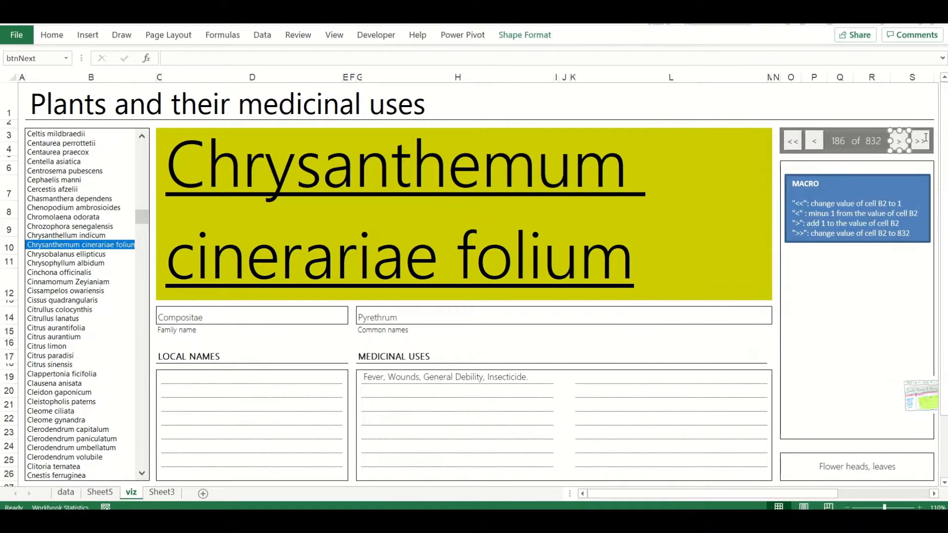
Assign the btnFastForward macro to the ">>" button
{"action": "right_click", "coordinate": [926, 133]}
{"action": "left_click", "coordinate": [881, 250]}
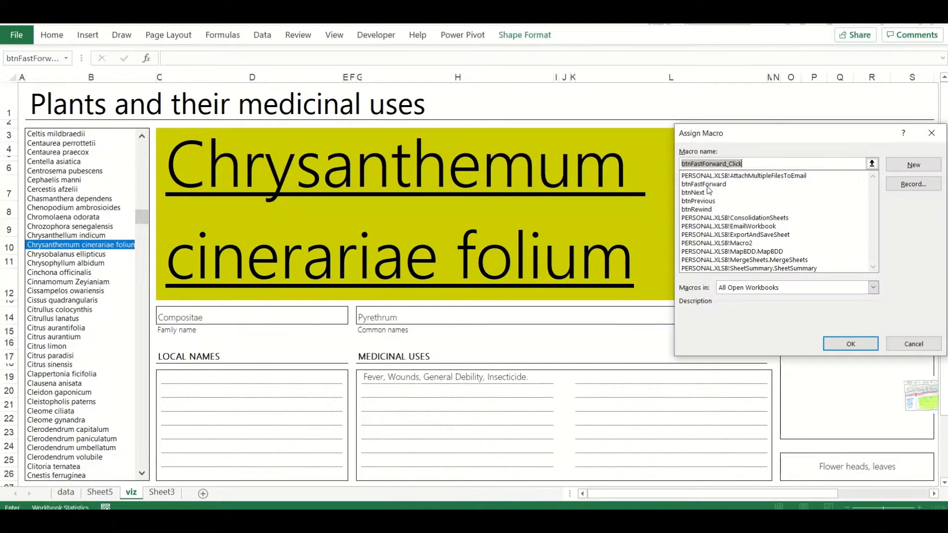
{"action": "double_click", "coordinate": [709, 193]}
{"action": "left_click", "coordinate": [703, 103]}
{"action": "left_click", "coordinate": [760, 342]}
Test the previous, rewind, fast-forward and next buttons, scrolling the plant list to its end to check the selection
{"action": "left_click", "coordinate": [814, 142]}
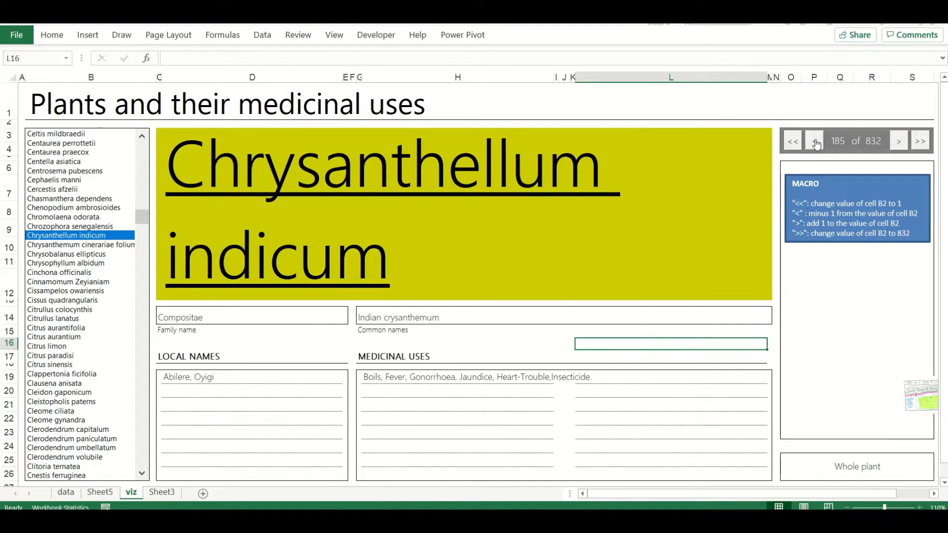
{"action": "left_click", "coordinate": [814, 142]}
{"action": "left_click", "coordinate": [815, 142]}
{"action": "left_click", "coordinate": [815, 142]}
{"action": "left_click", "coordinate": [815, 142]}
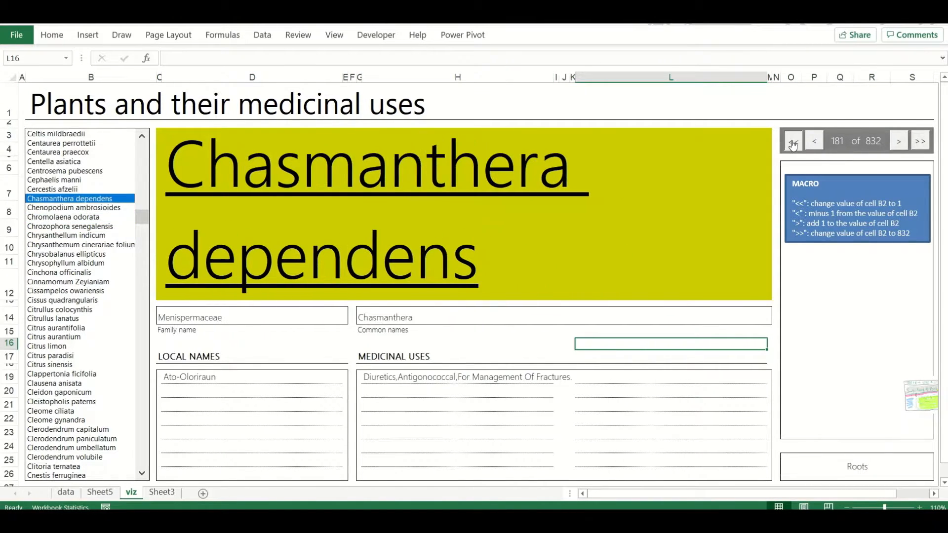
{"action": "left_click", "coordinate": [792, 142]}
{"action": "left_click", "coordinate": [918, 144]}
{"action": "left_click_drag", "start_coordinate": [142, 218], "coordinate": [142, 475]}
{"action": "left_click", "coordinate": [815, 142]}
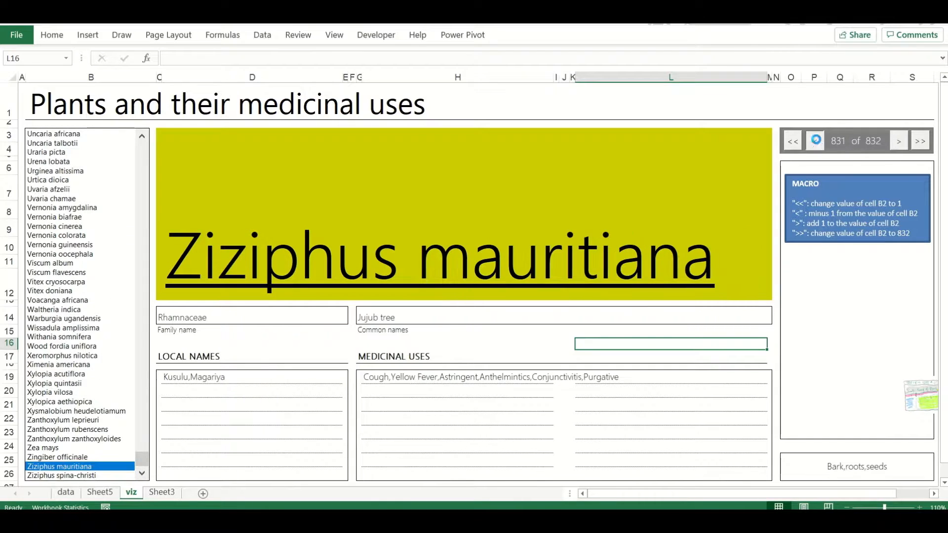
{"action": "left_click", "coordinate": [814, 141]}
{"action": "left_click", "coordinate": [814, 142]}
{"action": "double_click", "coordinate": [814, 142]}
{"action": "left_click", "coordinate": [898, 143]}
{"action": "left_click", "coordinate": [898, 143]}
{"action": "left_click", "coordinate": [898, 143]}
Remove the MACRO note from the viz sheet and open the local names formula in D19 for editing
{"action": "left_click", "coordinate": [831, 296]}
{"action": "left_click", "coordinate": [252, 377]}
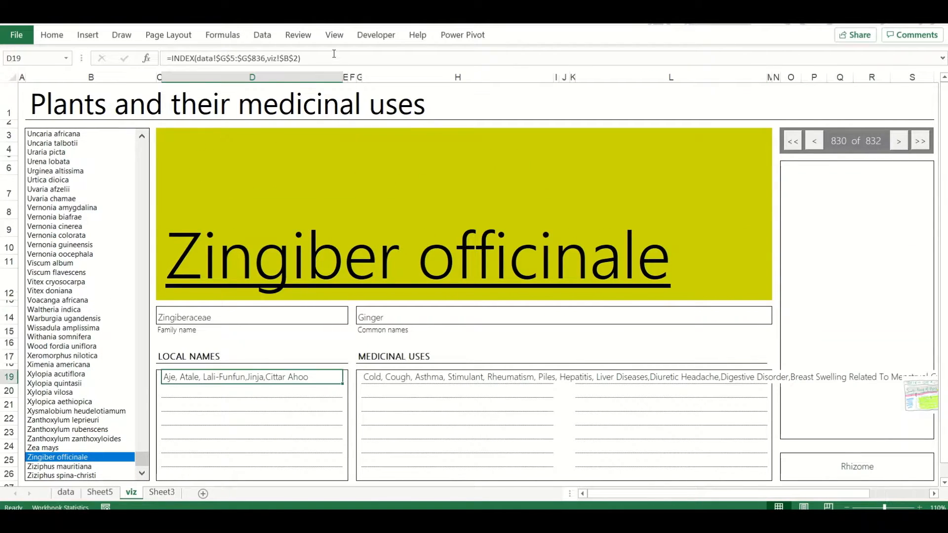
{"action": "left_click", "coordinate": [334, 55]}
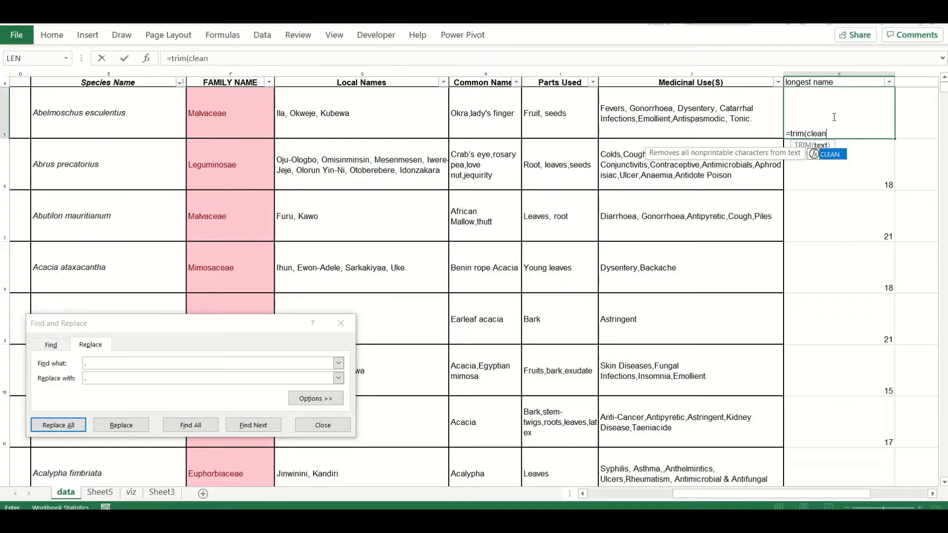
Enter =TRIM(CLEAN(SUBSTITUTE(G5,CHAR(160),""))) in K5 of the data sheet to clean the first local names entry
{"action": "type", "text": "sub"}
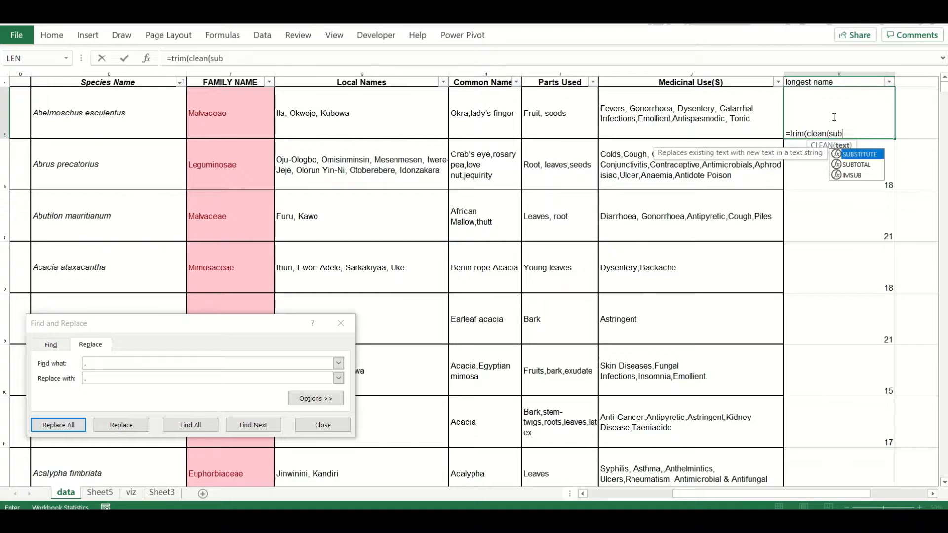
{"action": "key", "text": "Tab"}
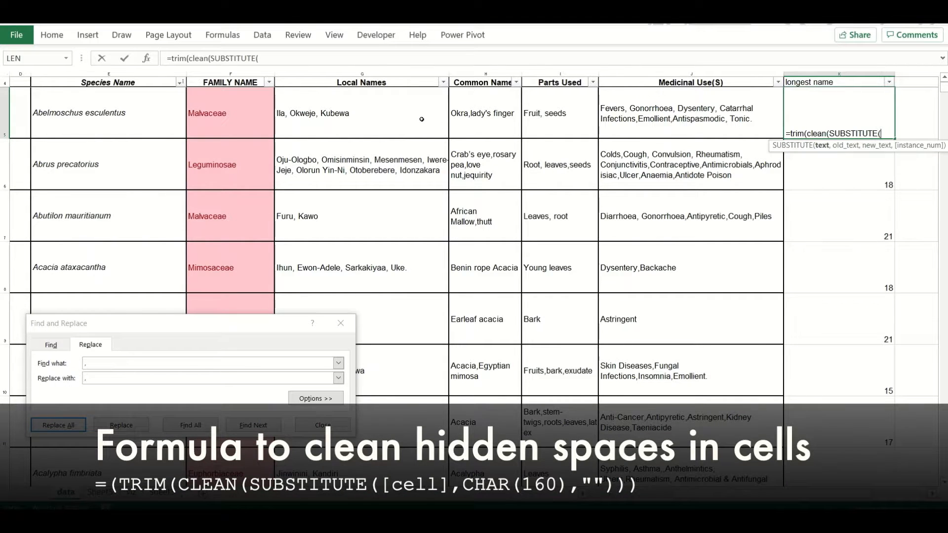
{"action": "left_click", "coordinate": [421, 119]}
{"action": "type", "text": ",char(160"}
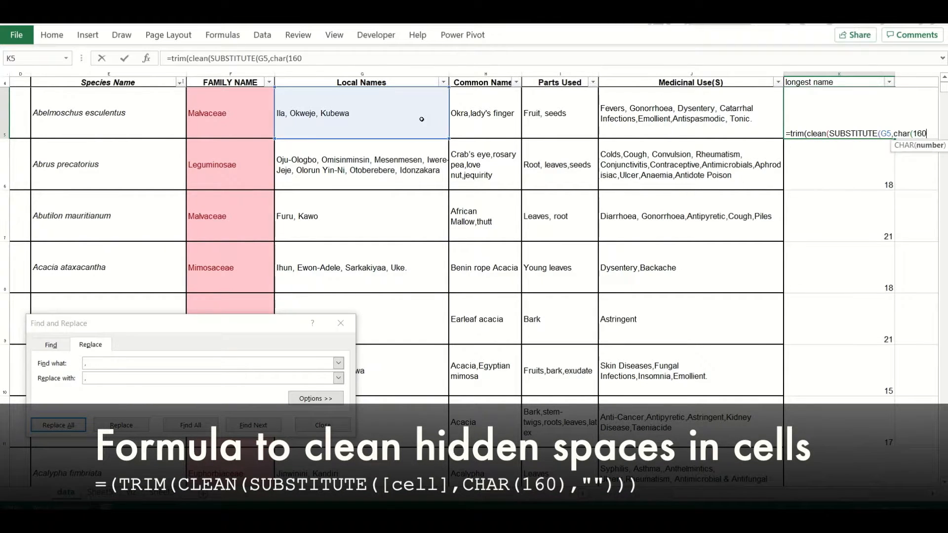
{"action": "type", "text": "),\"\")))"}
{"action": "key", "text": "Return"}
{"action": "key", "text": "Up"}
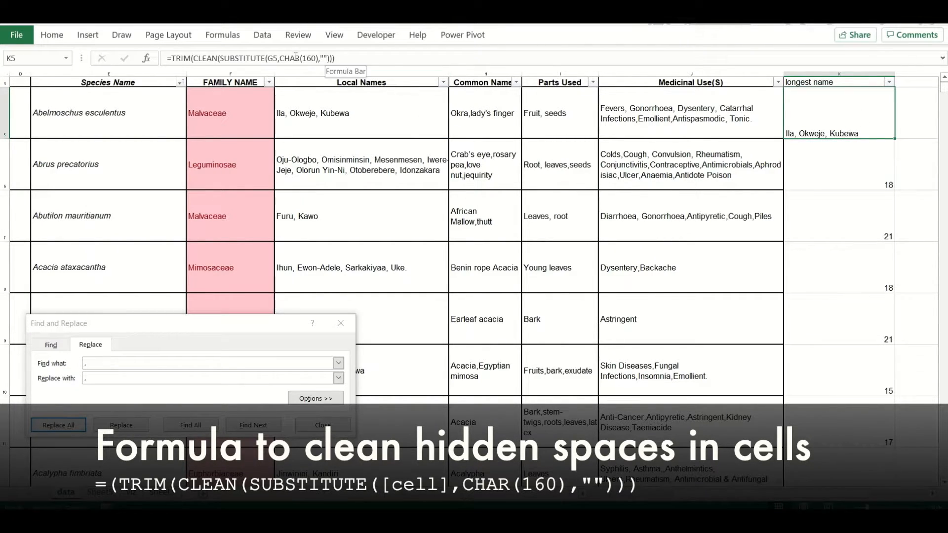
Nest a second SUBSTITUTE in the K5 formula that replaces double spaces with a single space
{"action": "left_click", "coordinate": [221, 57]}
{"action": "type", "text": "SUBSTITUTE(G5,CHAR(160"}
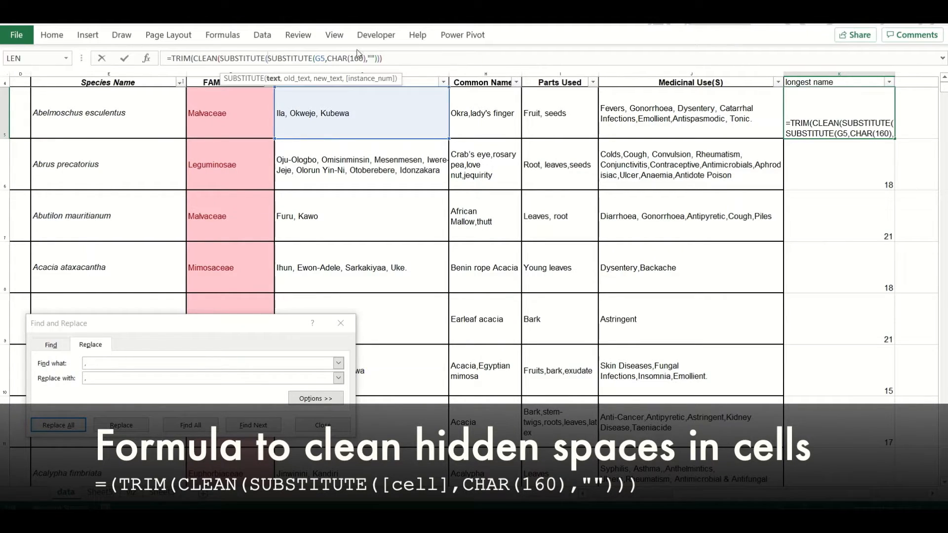
{"action": "type", "text": ")"}
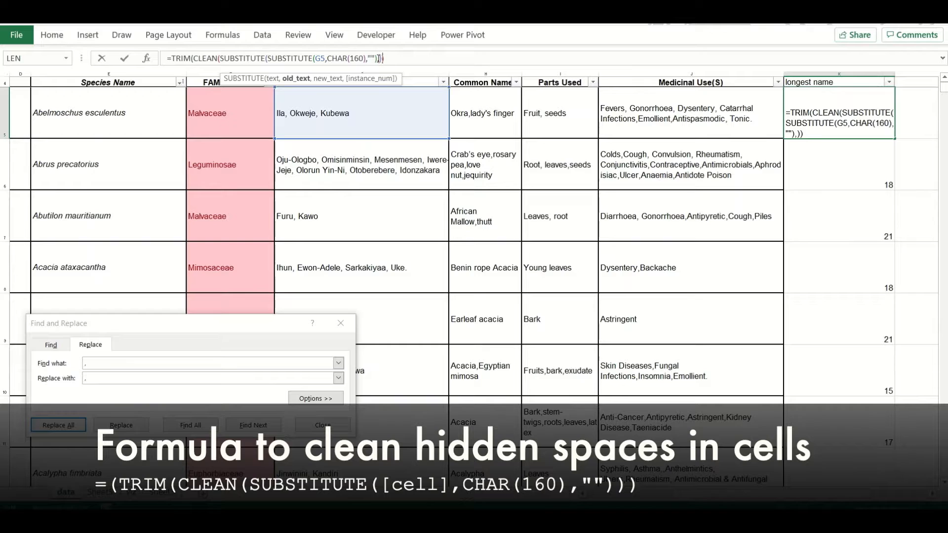
{"action": "type", "text": ",\"\"),\"  \",\" \""}
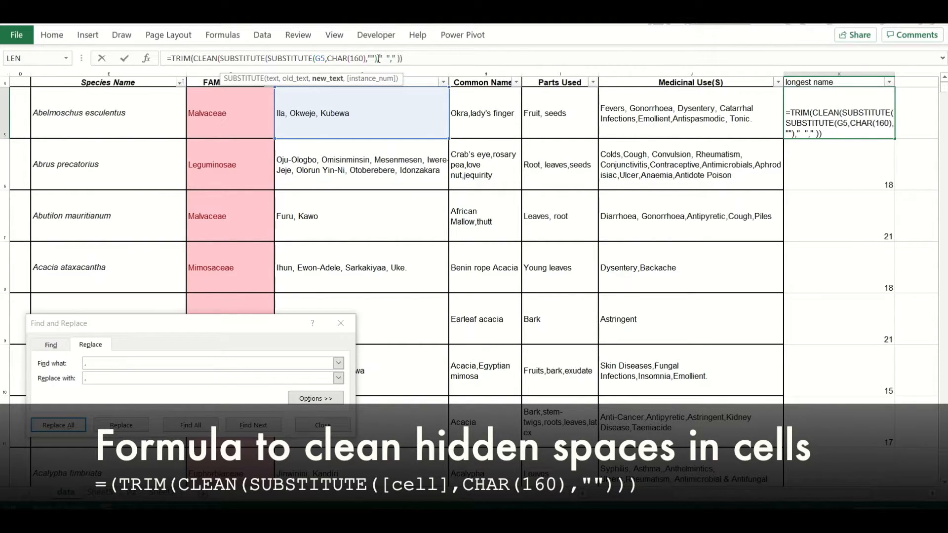
{"action": "type", "text": ")"}
{"action": "key", "text": "ctrl+Return"}
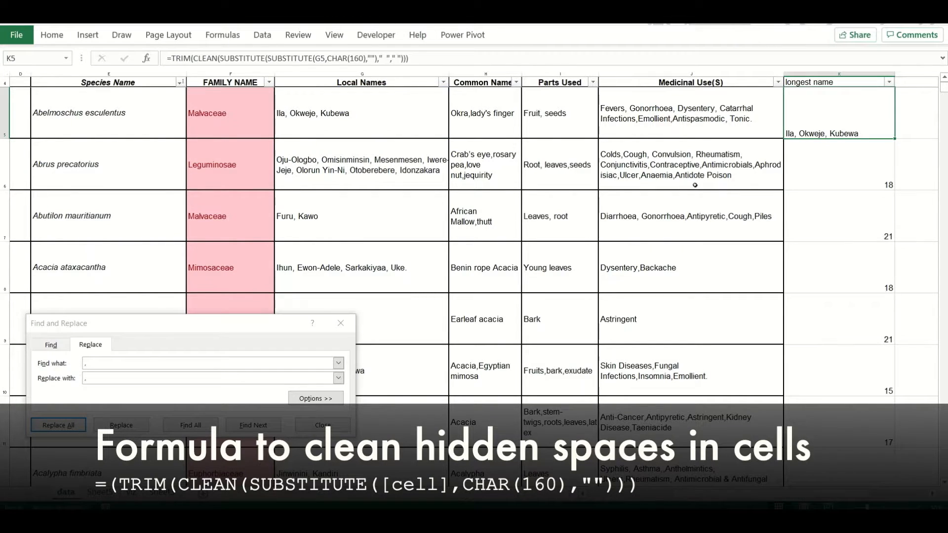
Fill the K5 formula down and paste its results as values over the Local Names column from G5, checking G7
{"action": "double_click", "coordinate": [895, 141]}
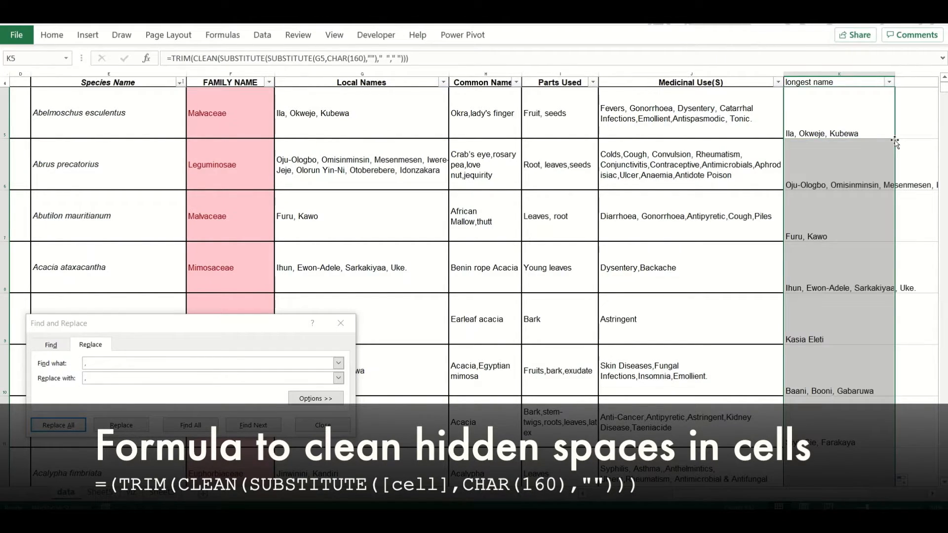
{"action": "key", "text": "ctrl+c"}
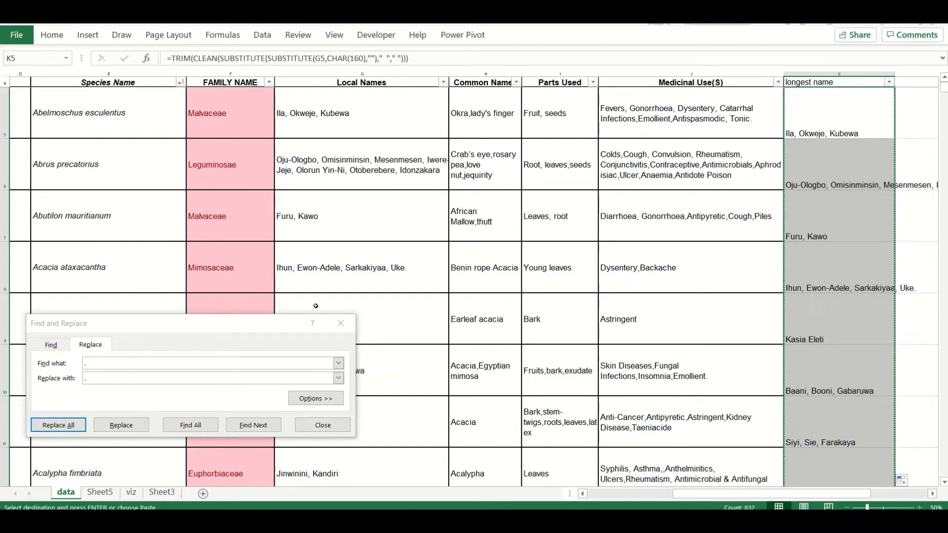
{"action": "right_click", "coordinate": [390, 120]}
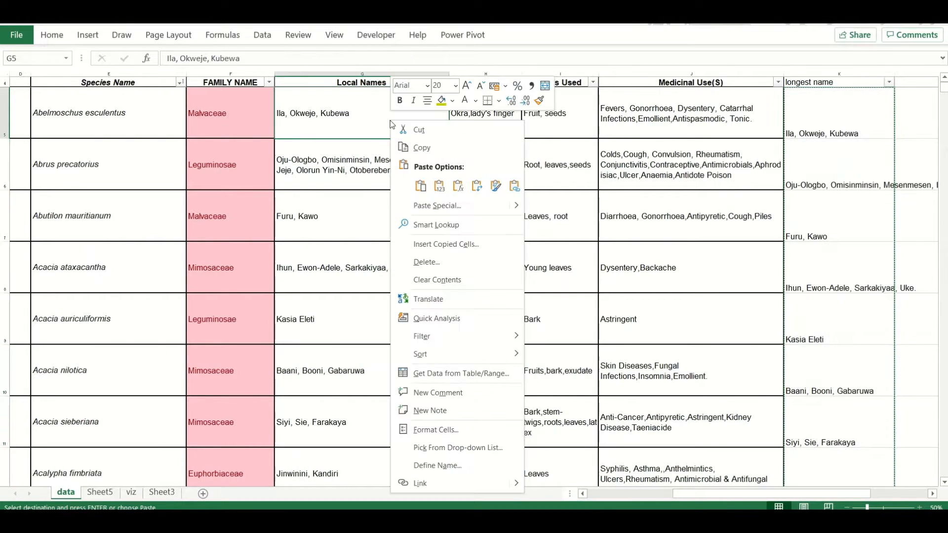
{"action": "left_click", "coordinate": [439, 186]}
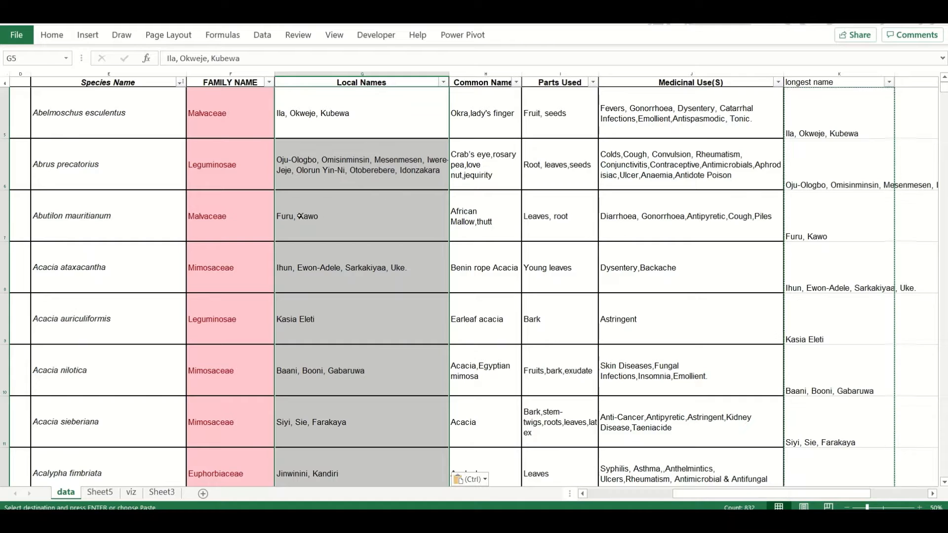
{"action": "double_click", "coordinate": [299, 215]}
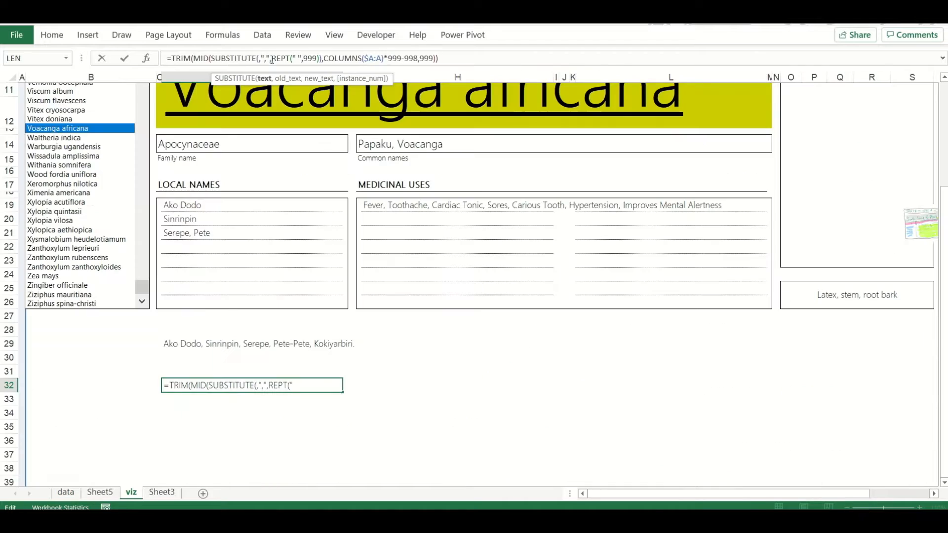
Make the D29 reference absolute and replace COLUMNS with ROWS in the text-splitting formula in D32
{"action": "left_click", "coordinate": [174, 342]}
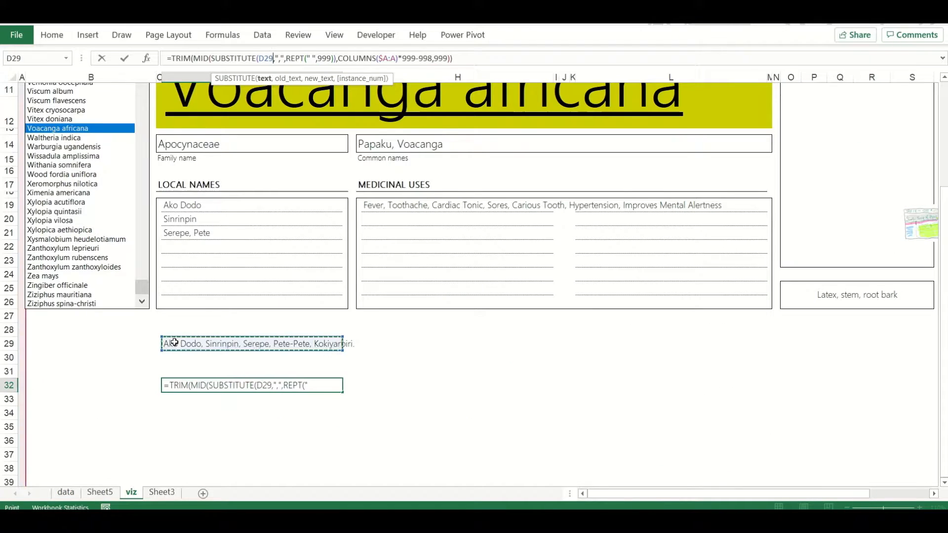
{"action": "key", "text": "F4"}
{"action": "left_click_drag", "start_coordinate": [339, 58], "coordinate": [371, 58]}
{"action": "type", "text": "row"}
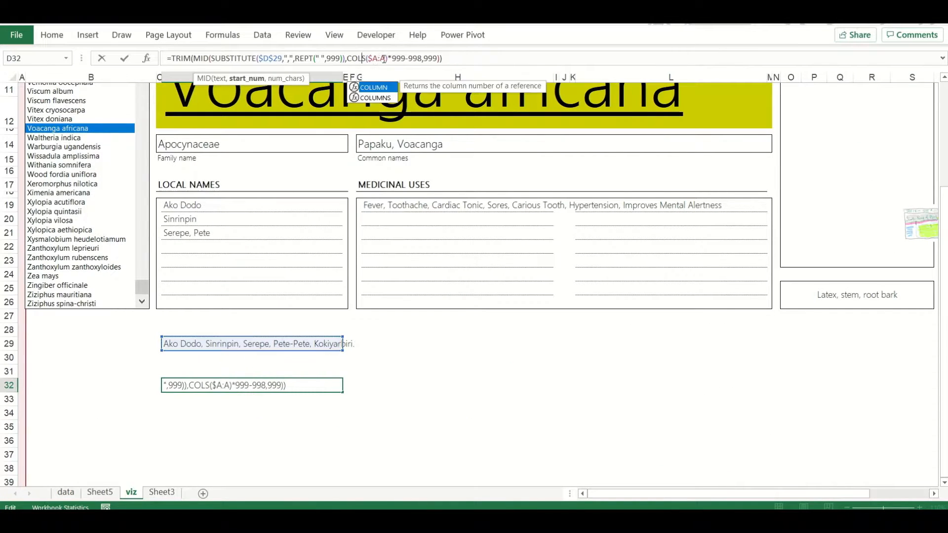
Set the ROWS range in the D32 formula to $29:29 and fill the formula down the cells below
{"action": "left_click", "coordinate": [377, 59]}
{"action": "key", "text": "BackSpace"}
{"action": "type", "text": "29"}
{"action": "key", "text": "Right"}
{"action": "key", "text": "Right"}
{"action": "key", "text": "BackSpace"}
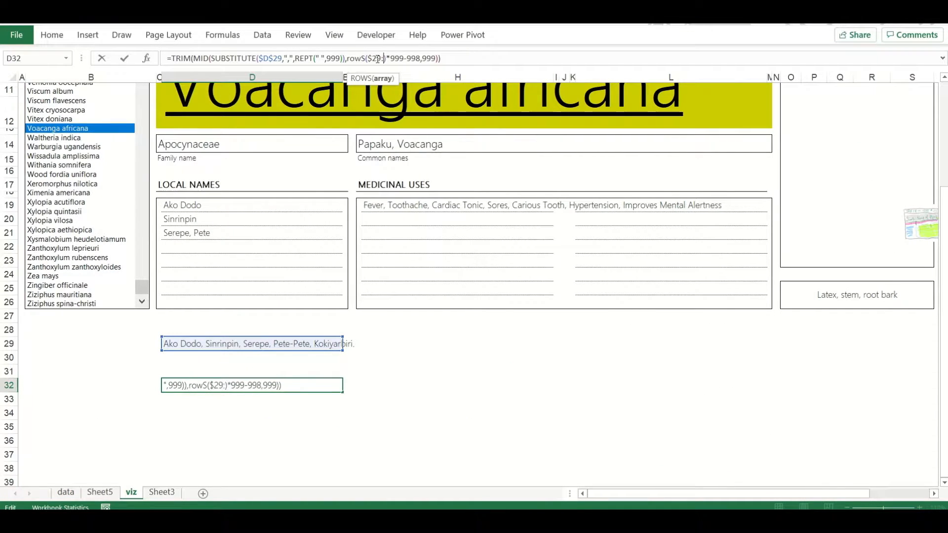
{"action": "type", "text": "29"}
{"action": "key", "text": "Return"}
{"action": "key", "text": "Up"}
{"action": "left_click_drag", "start_coordinate": [343, 393], "coordinate": [341, 454]}
Copy the splitting formula text from D32 into D19, the first line of the Local Names block
{"action": "left_click", "coordinate": [262, 386]}
{"action": "left_click", "coordinate": [486, 61]}
{"action": "key", "text": "ctrl+a"}
{"action": "key", "text": "ctrl+c"}
{"action": "key", "text": "Return"}
{"action": "left_click", "coordinate": [296, 205]}
{"action": "left_click", "coordinate": [367, 61]}
{"action": "key", "text": "ctrl+a"}
{"action": "key", "text": "ctrl+v"}
{"action": "key", "text": "Return"}
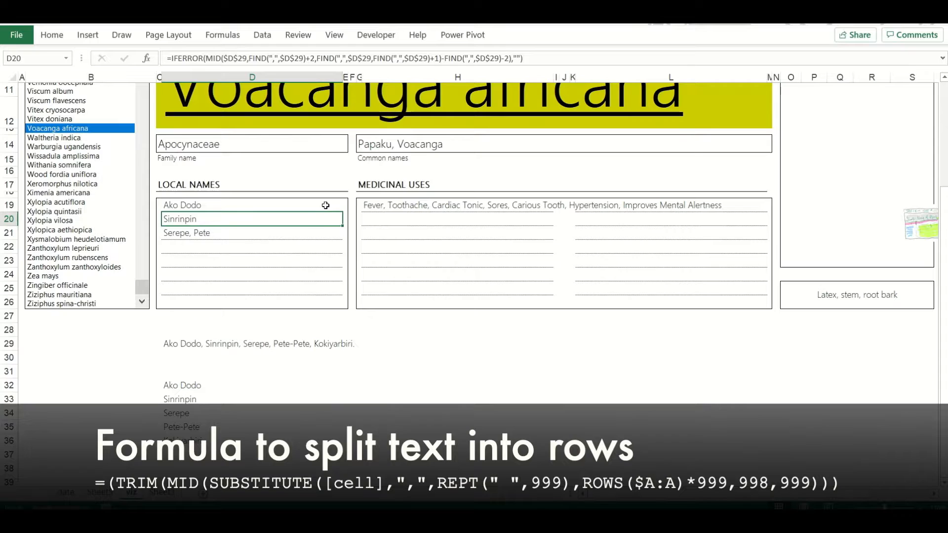
Copy the D19 formula text into D20, replacing the existing formula there
{"action": "left_click", "coordinate": [326, 205]}
{"action": "left_click", "coordinate": [396, 59]}
{"action": "key", "text": "ctrl+a"}
{"action": "key", "text": "ctrl+c"}
{"action": "key", "text": "Return"}
{"action": "left_click", "coordinate": [397, 59]}
{"action": "key", "text": "ctrl+a"}
{"action": "key", "text": "ctrl+v"}
Set the ROWS range in D20 to $29:30 and fill the formula down the Local Names lines
{"action": "left_click", "coordinate": [397, 59]}
{"action": "key", "text": "BackSpace"}
{"action": "key", "text": "BackSpace"}
{"action": "type", "text": "30"}
{"action": "key", "text": "ctrl+Return"}
{"action": "left_click_drag", "start_coordinate": [342, 226], "coordinate": [337, 300]}
Copy the D25 formula into D26 with its ROWS range set to $29:36, and clear the test results in D32:D36
{"action": "left_click", "coordinate": [183, 292]}
{"action": "left_click", "coordinate": [456, 58]}
{"action": "key", "text": "ctrl+a"}
{"action": "key", "text": "ctrl+c"}
{"action": "key", "text": "Return"}
{"action": "left_click", "coordinate": [456, 58]}
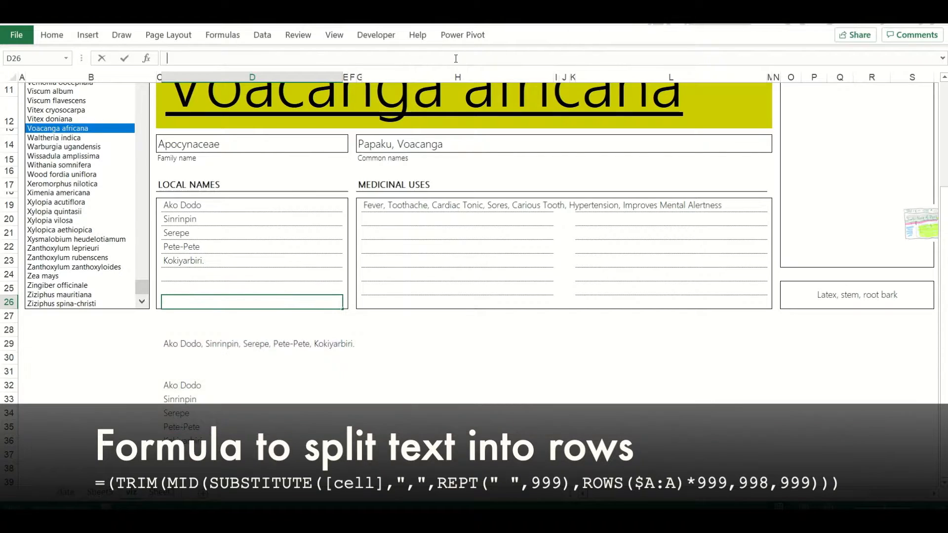
{"action": "key", "text": "ctrl+v"}
{"action": "left_click", "coordinate": [396, 58]}
{"action": "key", "text": "BackSpace"}
{"action": "type", "text": "6"}
{"action": "key", "text": "Return"}
{"action": "left_click_drag", "start_coordinate": [186, 385], "coordinate": [185, 440]}
{"action": "key", "text": "Delete"}
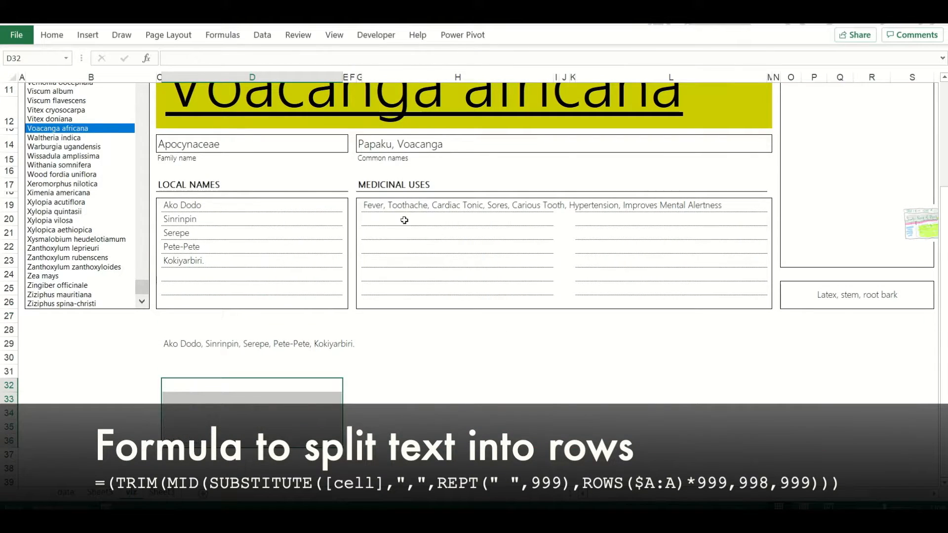
Copy the medicinal uses formula from H19 into helper cell H29
{"action": "left_click", "coordinate": [446, 206]}
{"action": "left_click", "coordinate": [343, 58]}
{"action": "key", "text": "ctrl+a"}
{"action": "left_click", "coordinate": [368, 342]}
{"action": "key", "text": "Escape"}
{"action": "left_click", "coordinate": [371, 55]}
{"action": "key", "text": "ctrl+a"}
{"action": "key", "text": "ctrl+c"}
{"action": "key", "text": "Escape"}
{"action": "left_click", "coordinate": [375, 343]}
{"action": "key", "text": "ctrl+v"}
{"action": "key", "text": "Return"}
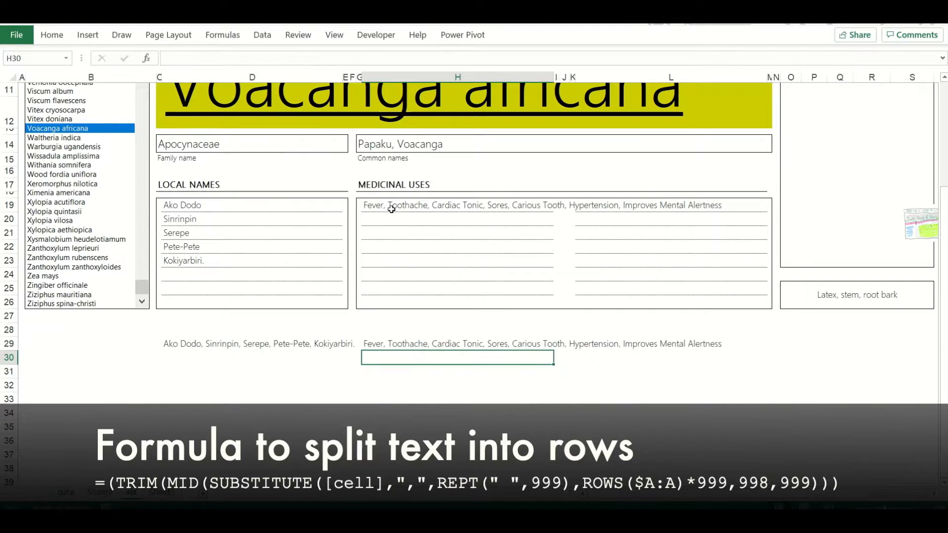
Copy the splitting formula from D19 into H19 and point its source reference to $H$29
{"action": "left_click", "coordinate": [277, 209]}
{"action": "left_click", "coordinate": [480, 57]}
{"action": "key", "text": "ctrl+a"}
{"action": "key", "text": "ctrl+c"}
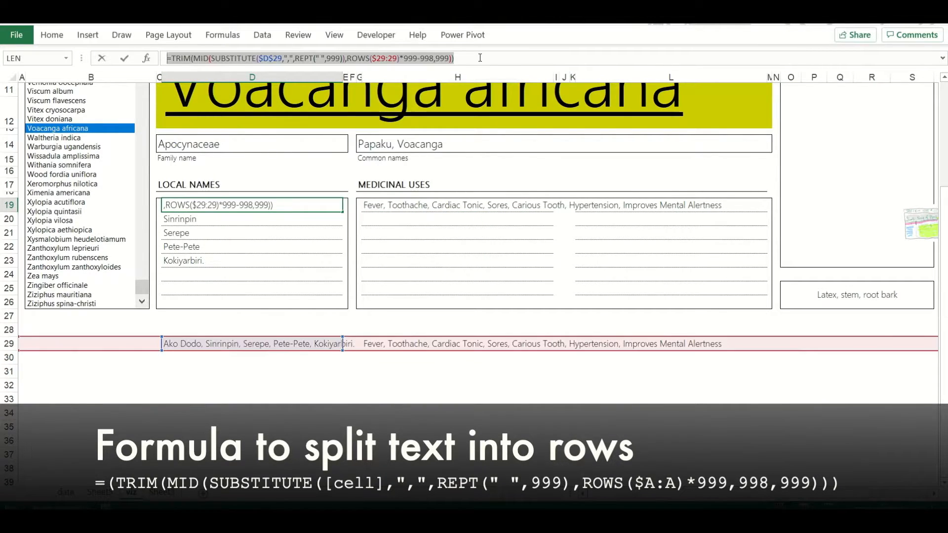
{"action": "key", "text": "Escape"}
{"action": "left_click", "coordinate": [425, 205]}
{"action": "left_click", "coordinate": [374, 57]}
{"action": "key", "text": "ctrl+a"}
{"action": "key", "text": "ctrl+v"}
{"action": "left_click_drag", "start_coordinate": [322, 338], "coordinate": [408, 340]}
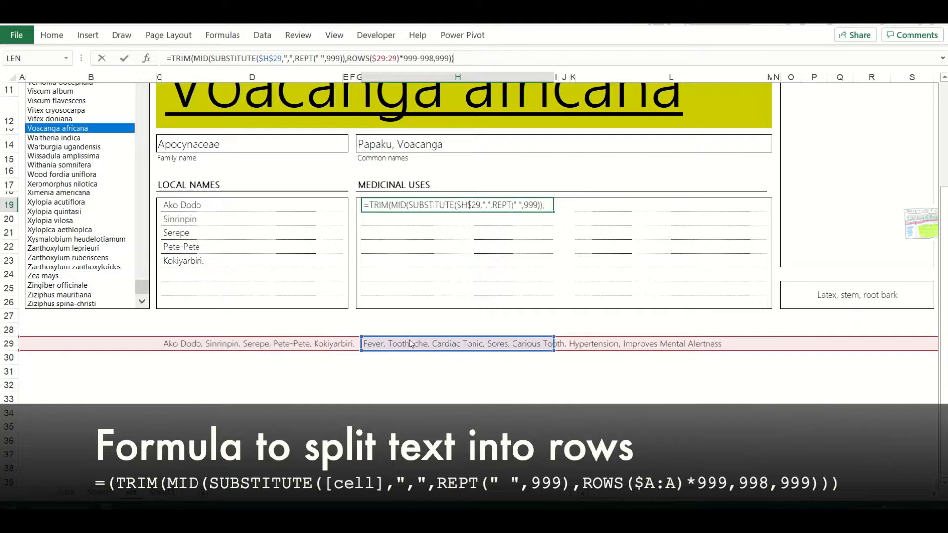
{"action": "key", "text": "Return"}
Copy the D20 formula into H20 and point its source reference to $H$29
{"action": "left_click", "coordinate": [310, 218]}
{"action": "key", "text": "ctrl+c"}
{"action": "left_click", "coordinate": [375, 216]}
{"action": "key", "text": "ctrl+v"}
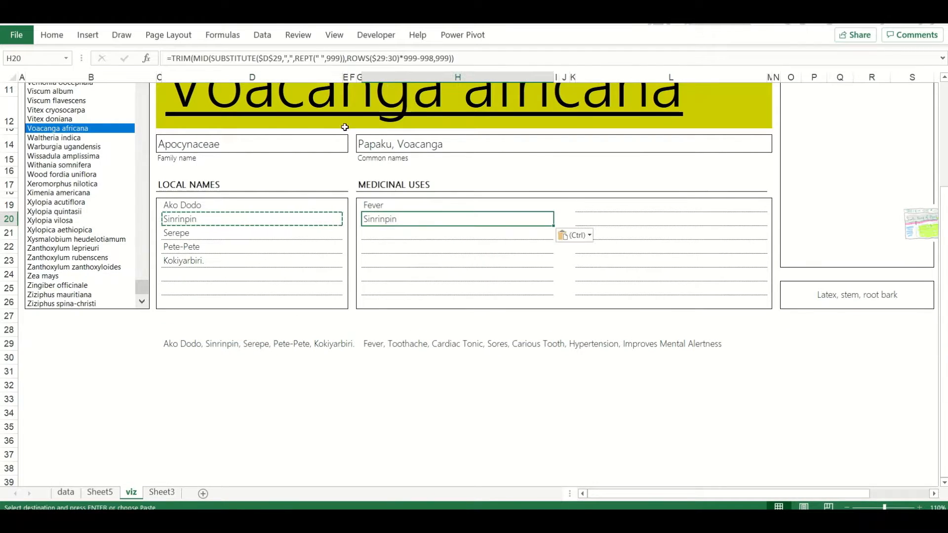
{"action": "left_click", "coordinate": [270, 58]}
{"action": "left_click_drag", "start_coordinate": [291, 339], "coordinate": [490, 340]}
{"action": "key", "text": "Return"}
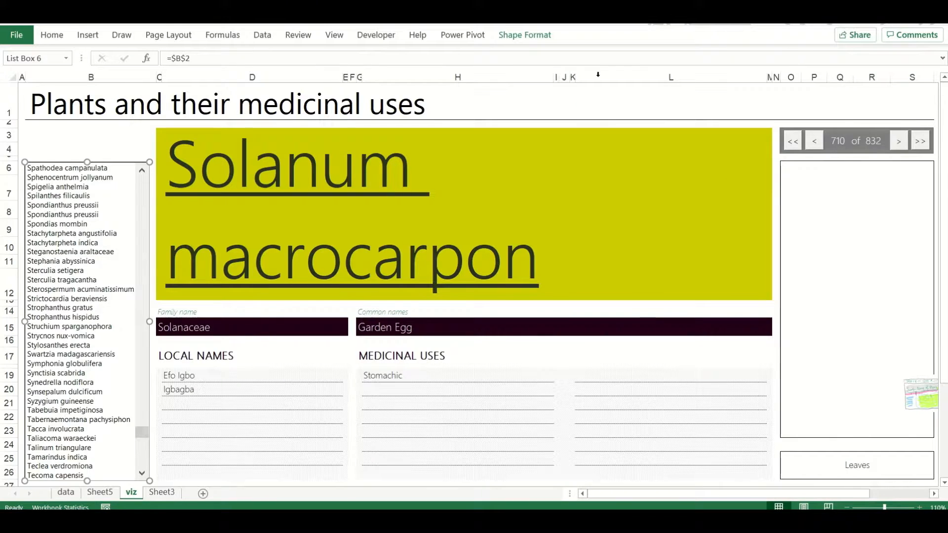
Move the grouped record counter and navigation buttons to the space above the plant list
{"action": "right_click", "coordinate": [809, 143]}
{"action": "left_click", "coordinate": [860, 231]}
{"action": "right_click", "coordinate": [838, 128]}
{"action": "left_click_drag", "start_coordinate": [843, 129], "coordinate": [102, 140]}
{"action": "left_click_drag", "start_coordinate": [179, 141], "coordinate": [159, 141]}
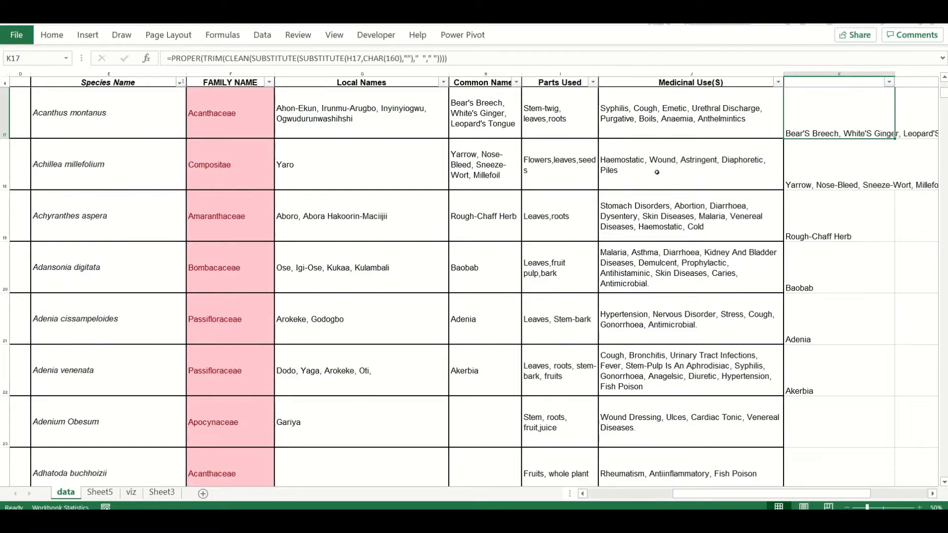
Remove all full stops from the Medicinal Use(S) column of the data sheet with Find and Replace
{"action": "left_click", "coordinate": [655, 72]}
{"action": "key", "text": "ctrl+f"}
{"action": "type", "text": "."}
{"action": "left_click", "coordinate": [97, 402]}
{"action": "key", "text": "BackSpace"}
{"action": "left_click", "coordinate": [59, 482]}
{"action": "left_click", "coordinate": [480, 300]}
Remove all full stops from the Local Names, Common Names and Parts Used columns with Find and Replace
{"action": "left_click", "coordinate": [365, 74]}
{"action": "left_click", "coordinate": [486, 482]}
{"action": "left_click", "coordinate": [481, 301]}
{"action": "left_click", "coordinate": [485, 74]}
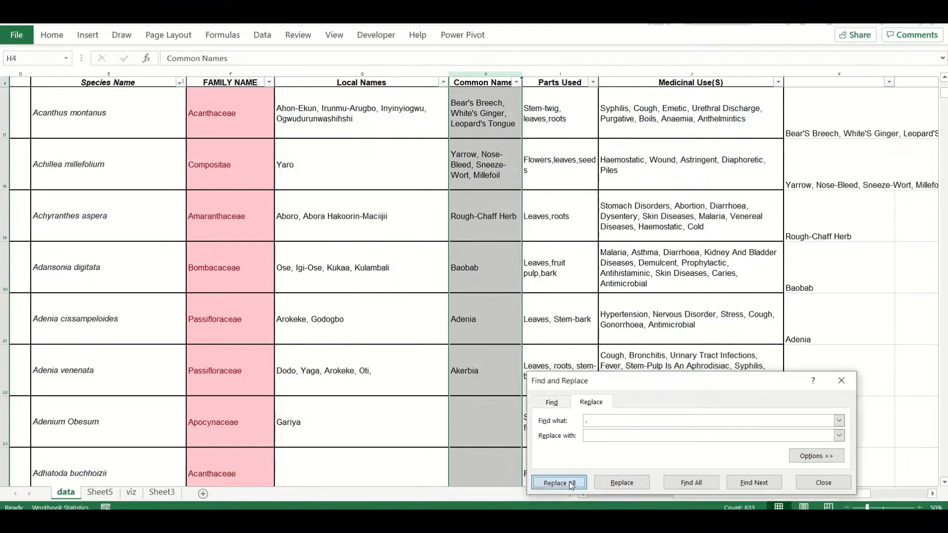
{"action": "left_click", "coordinate": [560, 73]}
{"action": "left_click", "coordinate": [635, 482]}
{"action": "left_click", "coordinate": [480, 299]}
Point the cleaning formula in K17 to the Parts Used column and fill it down to the last record
{"action": "left_click", "coordinate": [828, 119]}
{"action": "double_click", "coordinate": [827, 118]}
{"action": "left_click_drag", "start_coordinate": [486, 139], "coordinate": [560, 140]}
{"action": "key", "text": "Return"}
{"action": "left_click", "coordinate": [845, 129]}
{"action": "left_click", "coordinate": [918, 380]}
{"action": "double_click", "coordinate": [895, 138]}
{"action": "key", "text": "ctrl+Down"}
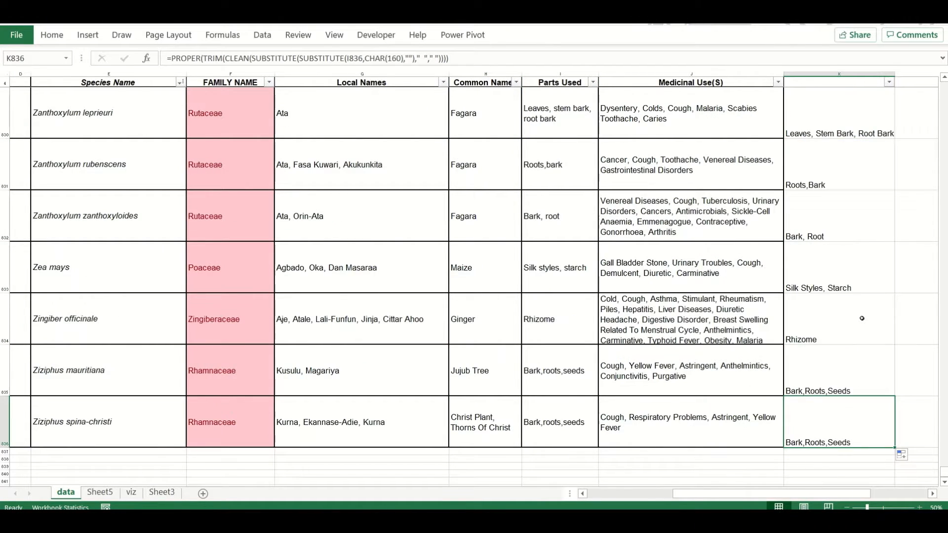
Change the source reference in the K5 cleaning formula from H5 to I5 and fill it down the column
{"action": "key", "text": "ctrl+shift+Up"}
{"action": "key", "text": "ctrl+Up"}
{"action": "left_click", "coordinate": [594, 54]}
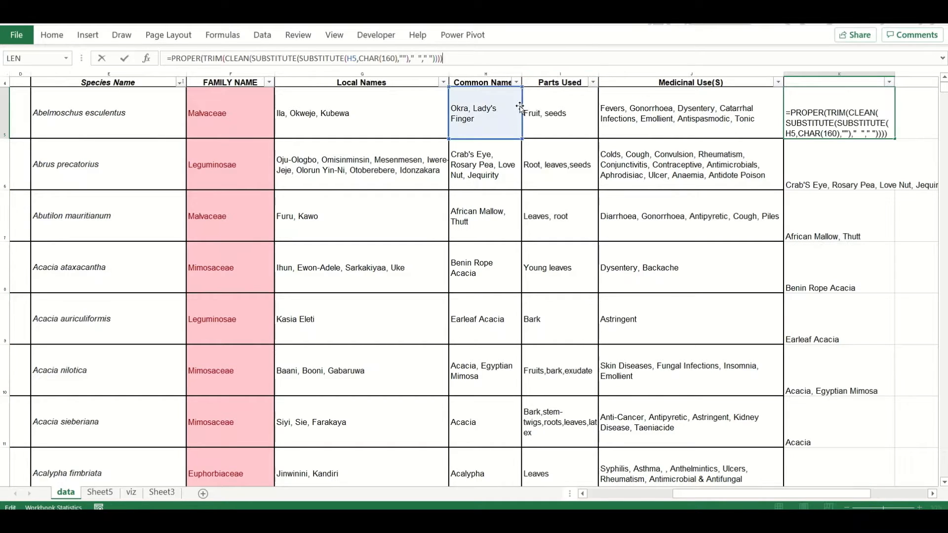
{"action": "left_click_drag", "start_coordinate": [520, 106], "coordinate": [555, 106]}
{"action": "key", "text": "Return"}
{"action": "left_click", "coordinate": [844, 124]}
{"action": "double_click", "coordinate": [894, 139]}
{"action": "scroll", "coordinate": [830, 106], "scroll_direction": "down", "scroll_amount": 2}
{"action": "scroll", "coordinate": [829, 106], "scroll_direction": "up", "scroll_amount": 2}
Copy the cleaned results from column K and paste them as values over the Parts Used column
{"action": "key", "text": "ctrl+c"}
{"action": "key", "text": "Left"}
{"action": "key", "text": "Left"}
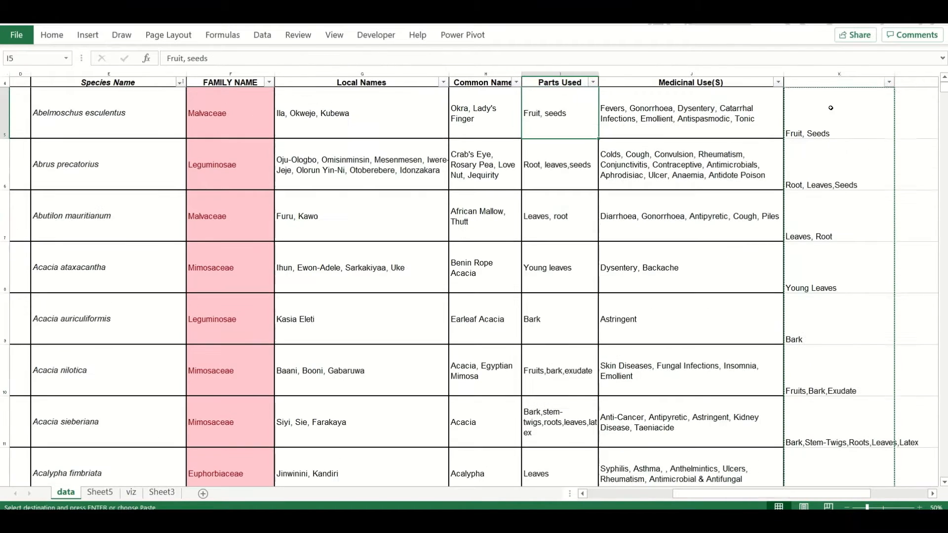
{"action": "right_click", "coordinate": [561, 115]}
{"action": "left_click", "coordinate": [606, 177]}
Replace every comma in the Parts Used column with a comma followed by a space
{"action": "key", "text": "ctrl+f"}
{"action": "left_click", "coordinate": [668, 416]}
{"action": "left_click", "coordinate": [635, 496]}
{"action": "key", "text": "Return"}
Copy the recalculated column K results, paste them as values over the Parts Used column again, and check the records
{"action": "left_click", "coordinate": [830, 129]}
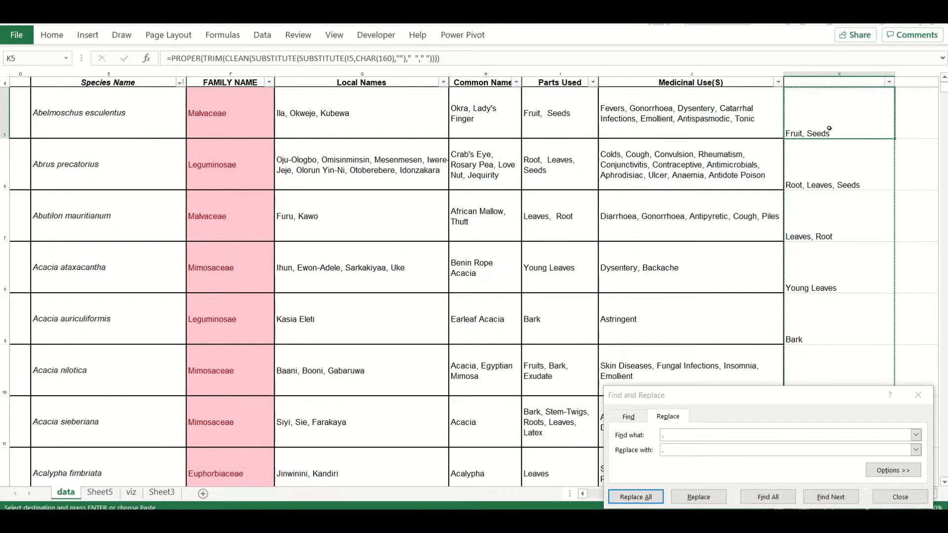
{"action": "left_click", "coordinate": [918, 395]}
{"action": "key", "text": "ctrl+Down"}
{"action": "key", "text": "ctrl+Up"}
{"action": "key", "text": "Left"}
{"action": "key", "text": "Left"}
{"action": "right_click", "coordinate": [546, 105]}
{"action": "left_click", "coordinate": [591, 167]}
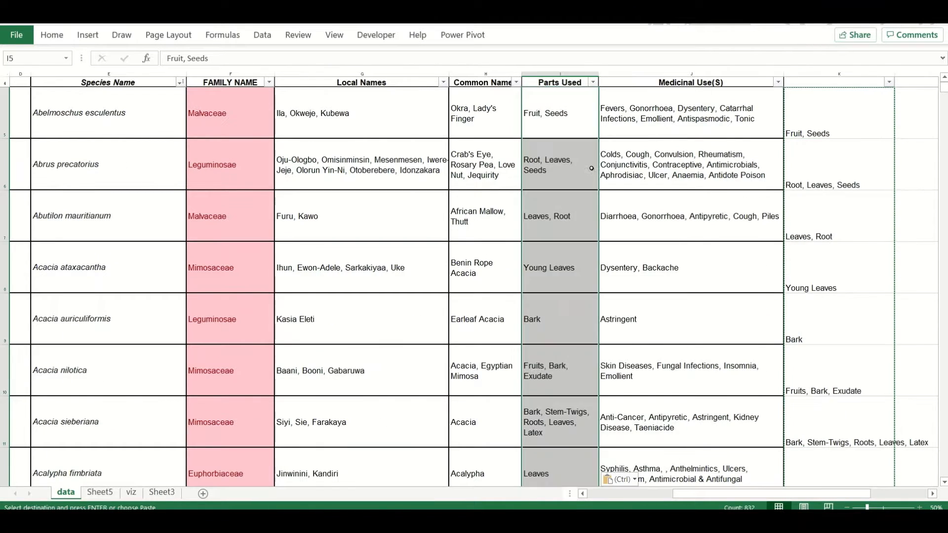
{"action": "left_click", "coordinate": [569, 316]}
{"action": "scroll", "coordinate": [569, 314], "scroll_direction": "down", "scroll_amount": 2}
Replace "Stem-Bark," with "Stem Bark," throughout the Parts Used column and check the records
{"action": "scroll", "coordinate": [574, 377], "scroll_direction": "down", "scroll_amount": 9}
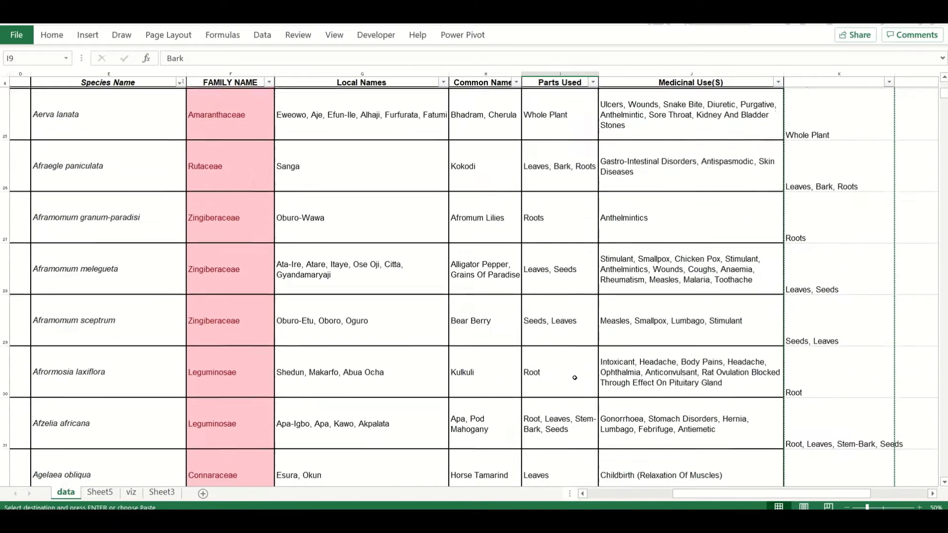
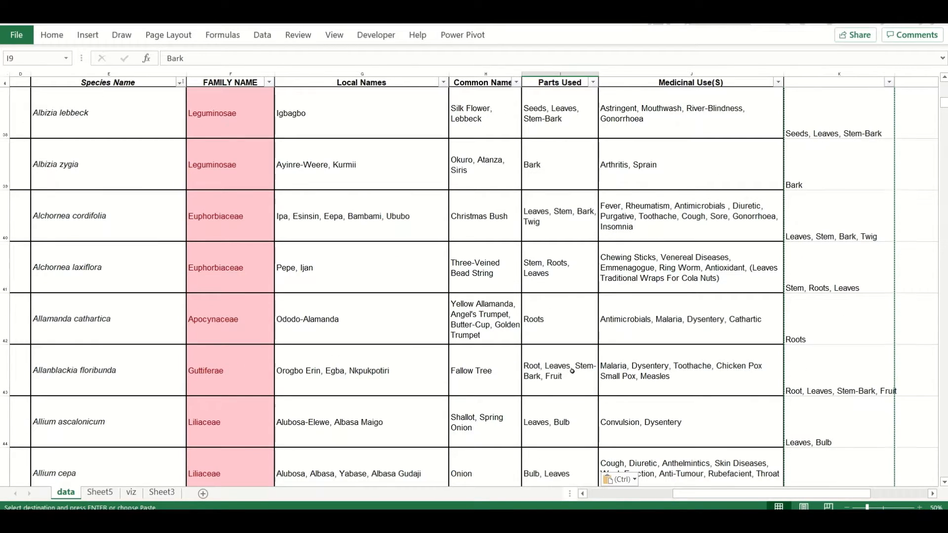
Replace "Stem-Bark," with "Stem Bark," throughout the Parts Used column and check the records
{"action": "left_click", "coordinate": [572, 371]}
{"action": "left_click_drag", "start_coordinate": [220, 58], "coordinate": [261, 58]}
{"action": "key", "text": "ctrl+c"}
{"action": "left_click", "coordinate": [559, 74]}
{"action": "key", "text": "ctrl+f"}
{"action": "key", "text": "ctrl+v"}
{"action": "left_click", "coordinate": [666, 418]}
{"action": "type", "text": "StemBark,"}
{"action": "left_click", "coordinate": [635, 498]}
{"action": "key", "text": "Return"}
{"action": "left_click", "coordinate": [899, 497]}
{"action": "scroll", "coordinate": [592, 381], "scroll_direction": "down", "scroll_amount": 6}
{"action": "scroll", "coordinate": [572, 198], "scroll_direction": "up", "scroll_amount": 17}
Copy all Parts Used entries from I5 down and paste them as values in column C of a new sheet
{"action": "left_click", "coordinate": [567, 127]}
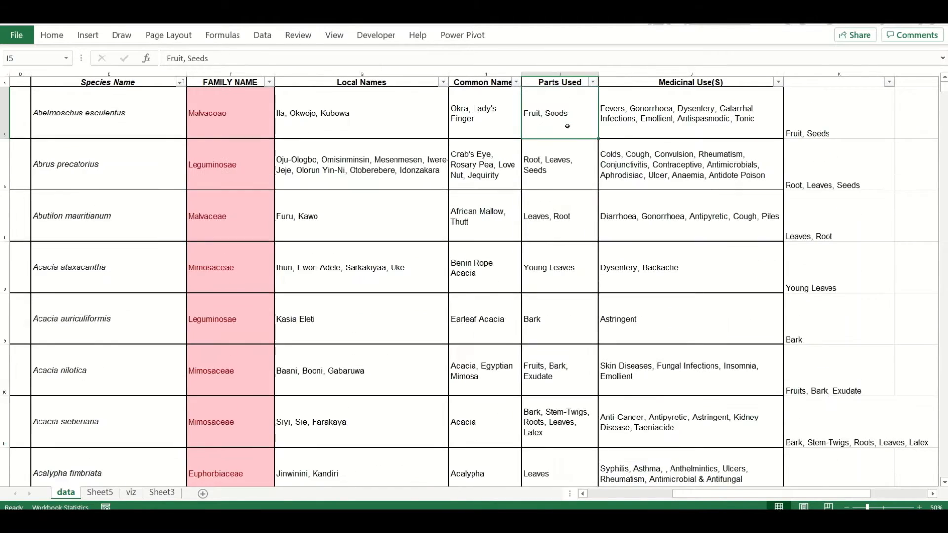
{"action": "key", "text": "ctrl+shift+Down"}
{"action": "key", "text": "ctrl+c"}
{"action": "left_click", "coordinate": [202, 494]}
{"action": "right_click", "coordinate": [118, 108]}
{"action": "left_click", "coordinate": [161, 173]}
Split the pasted plant parts into separate columns at the commas with Text to Columns, and check the result
{"action": "left_click", "coordinate": [262, 35]}
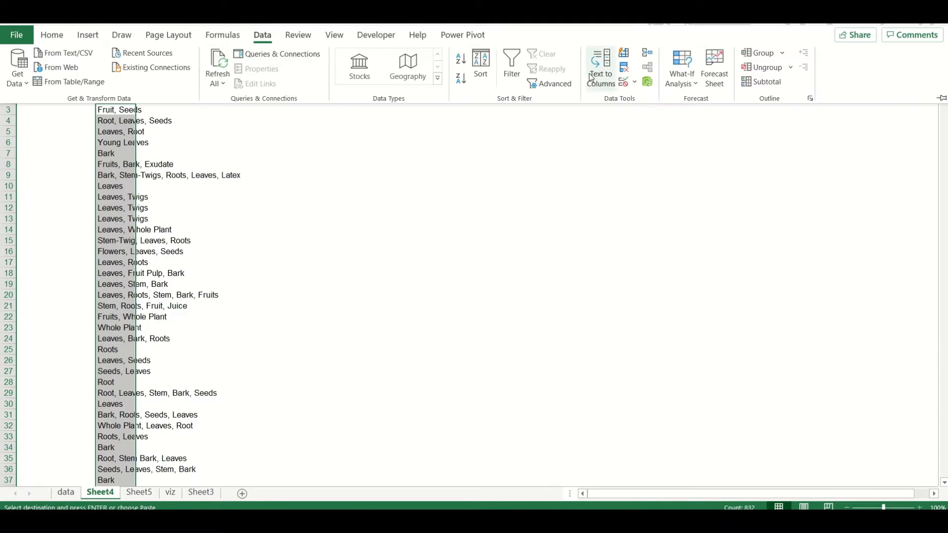
{"action": "left_click", "coordinate": [592, 78]}
{"action": "left_click", "coordinate": [724, 440]}
{"action": "left_click", "coordinate": [725, 441]}
{"action": "left_click", "coordinate": [774, 441]}
{"action": "left_click", "coordinate": [121, 239]}
{"action": "scroll", "coordinate": [121, 238], "scroll_direction": "down", "scroll_amount": 20}
{"action": "left_click", "coordinate": [123, 220]}
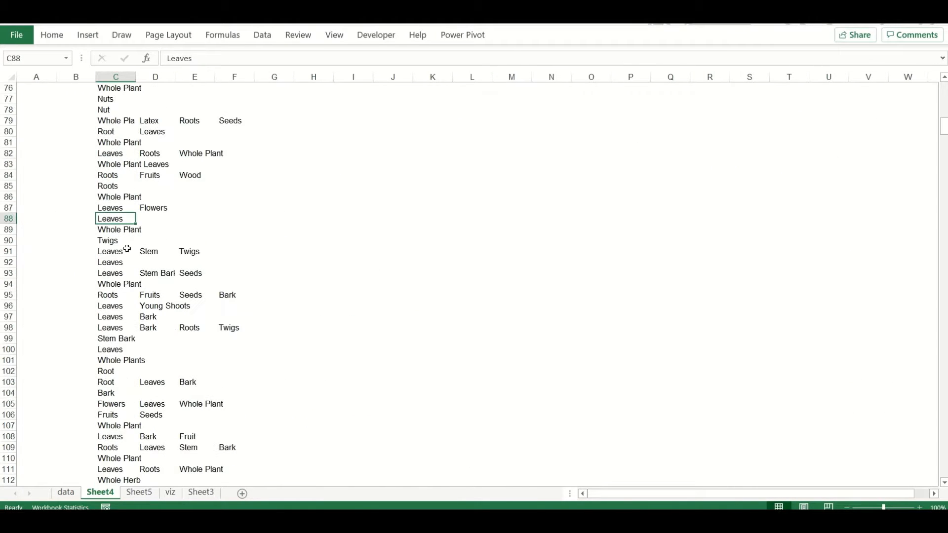
Remove duplicate rows from the split plant parts in columns C to G, starting at C3
{"action": "left_click_drag", "start_coordinate": [945, 127], "coordinate": [944, 82]}
{"action": "left_click_drag", "start_coordinate": [118, 110], "coordinate": [281, 192]}
{"action": "key", "text": "ctrl+shift+Down"}
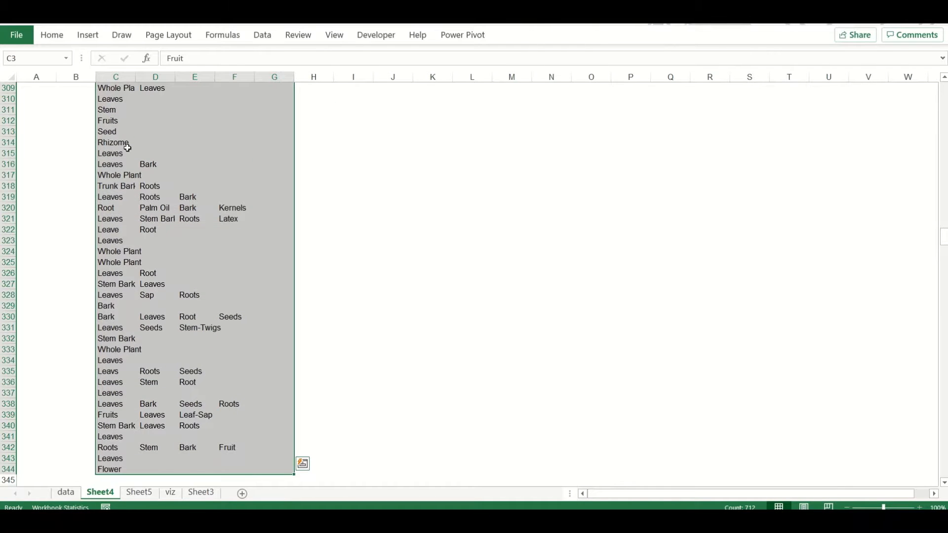
{"action": "left_click", "coordinate": [263, 34]}
{"action": "left_click", "coordinate": [629, 71]}
{"action": "left_click", "coordinate": [656, 400]}
Cut the split plant parts from column E onward and paste them beneath the last entry in column C
{"action": "left_click_drag", "start_coordinate": [944, 237], "coordinate": [943, 91]}
{"action": "left_click_drag", "start_coordinate": [187, 109], "coordinate": [270, 479]}
{"action": "key", "text": "ctrl+x"}
{"action": "scroll", "coordinate": [148, 477], "scroll_direction": "up", "scroll_amount": 20}
{"action": "left_click", "coordinate": [102, 446]}
{"action": "key", "text": "ctrl+Down"}
{"action": "key", "text": "Down"}
{"action": "key", "text": "ctrl+v"}
Move the plant parts still standing in columns E to G beneath the extended list in column C
{"action": "key", "text": "Right"}
{"action": "key", "text": "Right"}
{"action": "key", "text": "shift+Down"}
{"action": "key", "text": "shift+Down"}
{"action": "key", "text": "shift+Down"}
{"action": "key", "text": "shift+Down"}
{"action": "key", "text": "shift+Down"}
{"action": "key", "text": "shift+Down"}
{"action": "key", "text": "shift+Down"}
{"action": "key", "text": "shift+Down"}
{"action": "key", "text": "shift+Down"}
{"action": "key", "text": "shift+Down"}
{"action": "key", "text": "shift+Down"}
{"action": "key", "text": "shift+Down"}
{"action": "key", "text": "shift+Down"}
{"action": "key", "text": "shift+Down"}
{"action": "key", "text": "shift+Down"}
{"action": "key", "text": "shift+Down"}
{"action": "key", "text": "shift+Down"}
{"action": "key", "text": "shift+Down"}
{"action": "key", "text": "shift+Down"}
{"action": "key", "text": "shift+Down"}
{"action": "key", "text": "shift+Down"}
{"action": "key", "text": "shift+Down"}
{"action": "key", "text": "shift+Down"}
{"action": "key", "text": "shift+Down"}
{"action": "key", "text": "shift+Down"}
{"action": "key", "text": "shift+Down"}
{"action": "key", "text": "shift+Down"}
{"action": "key", "text": "shift+Down"}
{"action": "key", "text": "shift+Down"}
{"action": "key", "text": "shift+Down"}
{"action": "key", "text": "shift+Down"}
{"action": "key", "text": "shift+Down"}
{"action": "key", "text": "shift+Down"}
{"action": "key", "text": "shift+Down"}
{"action": "key", "text": "shift+Down"}
{"action": "key", "text": "shift+Down"}
{"action": "key", "text": "shift+Down"}
{"action": "key", "text": "shift+Down"}
{"action": "key", "text": "shift+Down"}
{"action": "key", "text": "shift+Down"}
{"action": "key", "text": "shift+Right"}
{"action": "key", "text": "shift+Right"}
{"action": "key", "text": "shift+Down"}
{"action": "key", "text": "shift+Down"}
{"action": "key", "text": "shift+Down"}
{"action": "key", "text": "shift+Down"}
{"action": "key", "text": "shift+Down"}
{"action": "key", "text": "shift+Down"}
{"action": "key", "text": "shift+Down"}
{"action": "key", "text": "shift+Down"}
{"action": "key", "text": "shift+Down"}
{"action": "key", "text": "shift+Down"}
{"action": "key", "text": "shift+Down"}
{"action": "key", "text": "shift+Down"}
{"action": "key", "text": "shift+Down"}
{"action": "key", "text": "shift+Down"}
{"action": "key", "text": "shift+Down"}
{"action": "key", "text": "shift+Down"}
{"action": "key", "text": "shift+Down"}
{"action": "key", "text": "shift+Down"}
{"action": "key", "text": "shift+Down"}
{"action": "key", "text": "shift+Down"}
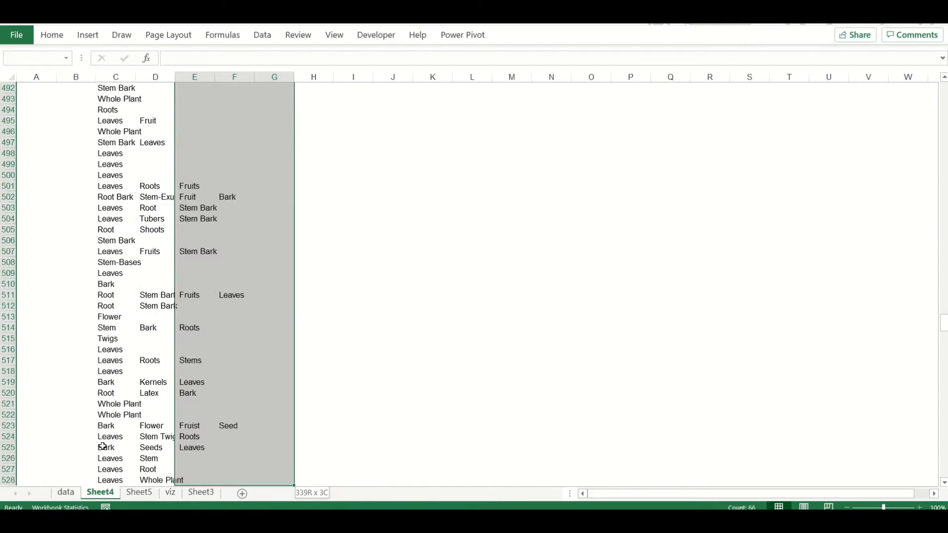
{"action": "key", "text": "shift+Down"}
{"action": "key", "text": "shift+Down"}
{"action": "key", "text": "shift+Down"}
{"action": "key", "text": "shift+Down"}
{"action": "key", "text": "shift+Down"}
{"action": "key", "text": "shift+Down"}
{"action": "key", "text": "shift+Down"}
{"action": "key", "text": "shift+Down"}
{"action": "key", "text": "shift+Down"}
{"action": "key", "text": "shift+Down"}
{"action": "key", "text": "shift+Down"}
{"action": "key", "text": "shift+Down"}
{"action": "key", "text": "shift+Down"}
{"action": "key", "text": "shift+Down"}
{"action": "key", "text": "shift+Down"}
{"action": "key", "text": "shift+Down"}
{"action": "key", "text": "shift+Down"}
{"action": "key", "text": "shift+Down"}
{"action": "key", "text": "shift+Down"}
{"action": "key", "text": "shift+Down"}
{"action": "key", "text": "ctrl+x"}
{"action": "key", "text": "ctrl+BackSpace"}
{"action": "key", "text": "Left"}
{"action": "key", "text": "Left"}
{"action": "key", "text": "Down"}
{"action": "key", "text": "Down"}
{"action": "key", "text": "Down"}
{"action": "key", "text": "Right"}
{"action": "key", "text": "Right"}
{"action": "key", "text": "Right"}
{"action": "key", "text": "Right"}
{"action": "key", "text": "ctrl+Down"}
{"action": "key", "text": "Down"}
{"action": "key", "text": "ctrl+Down"}
{"action": "key", "text": "Left"}
{"action": "key", "text": "Left"}
{"action": "key", "text": "Left"}
{"action": "key", "text": "Left"}
{"action": "key", "text": "ctrl+Down"}
{"action": "key", "text": "Down"}
{"action": "key", "text": "Down"}
{"action": "key", "text": "Down"}
{"action": "key", "text": "ctrl+v"}
{"action": "key", "text": "Right"}
{"action": "key", "text": "Up"}
{"action": "key", "text": "Up"}
{"action": "key", "text": "Up"}
{"action": "key", "text": "Up"}
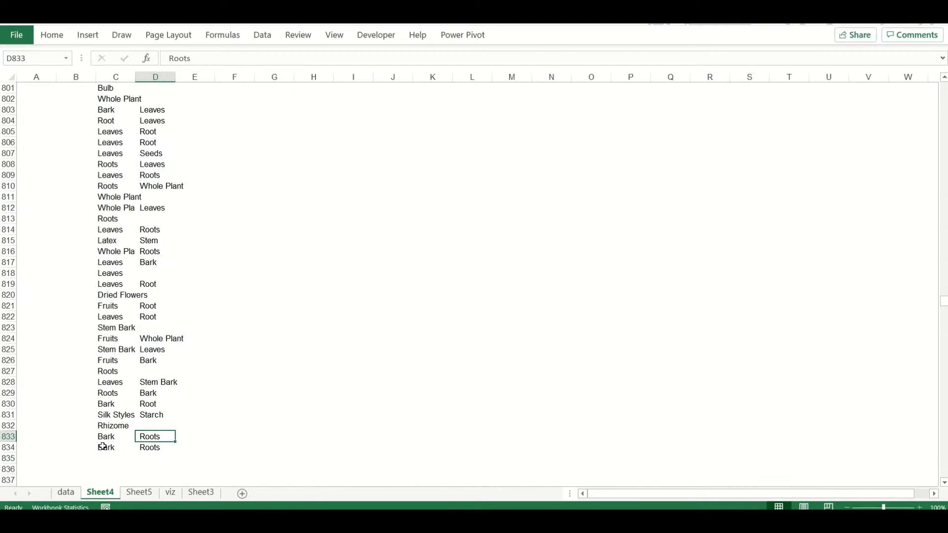
Cut the plant parts in column D from D3 down and paste them beneath the list in column C
{"action": "key", "text": "Left"}
{"action": "key", "text": "ctrl+Up"}
{"action": "key", "text": "ctrl+Up"}
{"action": "key", "text": "ctrl+Up"}
{"action": "key", "text": "Right"}
{"action": "key", "text": "Down"}
{"action": "key", "text": "ctrl+shift+Down"}
{"action": "key", "text": "ctrl+x"}
{"action": "key", "text": "ctrl+BackSpace"}
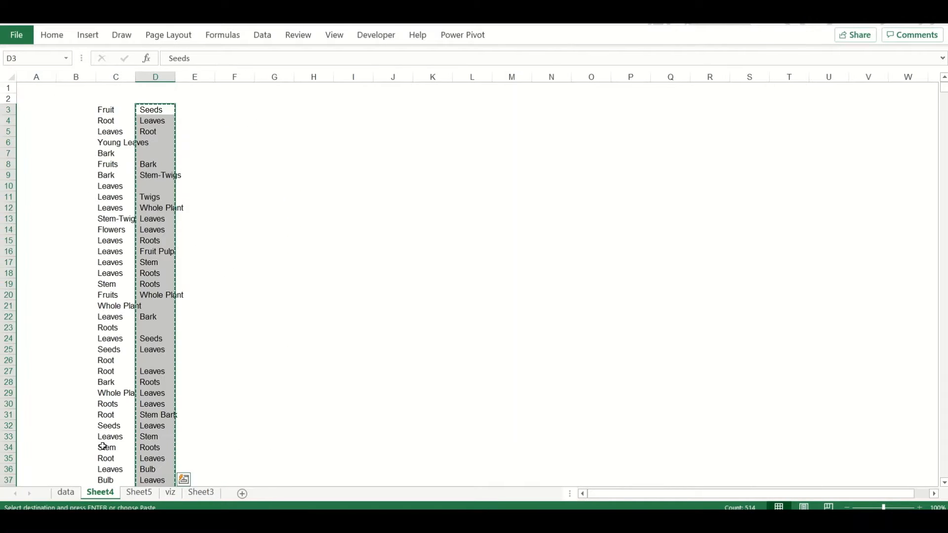
{"action": "key", "text": "Left"}
{"action": "key", "text": "ctrl+Down"}
{"action": "key", "text": "ctrl+Down"}
{"action": "key", "text": "ctrl+Down"}
{"action": "key", "text": "ctrl+Down"}
{"action": "key", "text": "ctrl+Up"}
{"action": "key", "text": "Down"}
{"action": "key", "text": "ctrl+v"}
Select the combined plant parts list in column C and remove its duplicate values
{"action": "key", "text": "ctrl+Up"}
{"action": "key", "text": "ctrl+Up"}
{"action": "key", "text": "ctrl+Up"}
{"action": "key", "text": "ctrl+Up"}
{"action": "key", "text": "ctrl+Up"}
{"action": "key", "text": "ctrl+Up"}
{"action": "key", "text": "Down"}
{"action": "key", "text": "ctrl+shift+Down"}
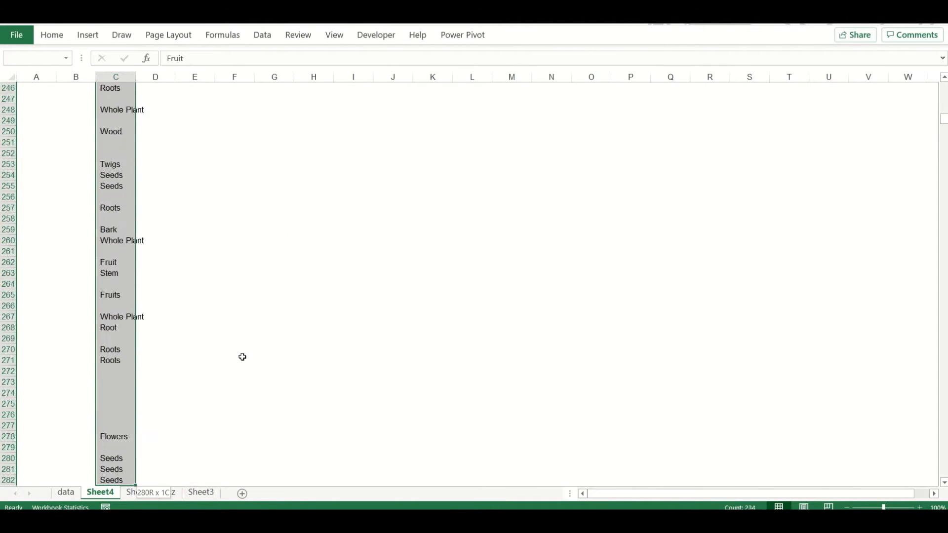
{"action": "key", "text": "ctrl+shift+Down"}
{"action": "key", "text": "ctrl+shift+Down"}
{"action": "key", "text": "ctrl+shift+Down"}
{"action": "key", "text": "ctrl+shift+Down"}
{"action": "key", "text": "ctrl+shift+Down"}
{"action": "key", "text": "ctrl+shift+Down"}
{"action": "key", "text": "ctrl+shift+Down"}
{"action": "key", "text": "ctrl+shift+Down"}
{"action": "key", "text": "ctrl+shift+Down"}
{"action": "key", "text": "ctrl+shift+Down"}
{"action": "key", "text": "ctrl+shift+Down"}
{"action": "key", "text": "ctrl+shift+Down"}
{"action": "key", "text": "ctrl+shift+Down"}
{"action": "key", "text": "ctrl+shift+Down"}
{"action": "key", "text": "shift+Page_Down"}
{"action": "left_click", "coordinate": [263, 36]}
{"action": "left_click", "coordinate": [603, 68]}
{"action": "left_click", "coordinate": [657, 402]}
{"action": "left_click", "coordinate": [466, 298]}
{"action": "left_click", "coordinate": [467, 299]}
Delete the empty row left among the plant parts in column C
{"action": "key", "text": "Left"}
{"action": "key", "text": "Left"}
{"action": "key", "text": "Left"}
{"action": "key", "text": "Left"}
{"action": "key", "text": "Left"}
{"action": "key", "text": "Left"}
{"action": "key", "text": "Left"}
{"action": "key", "text": "Left"}
{"action": "key", "text": "Left"}
{"action": "key", "text": "ctrl+Up"}
{"action": "key", "text": "ctrl+Up"}
{"action": "key", "text": "ctrl+Up"}
{"action": "key", "text": "ctrl+Up"}
{"action": "key", "text": "ctrl+Down"}
{"action": "right_click", "coordinate": [13, 330]}
{"action": "left_click", "coordinate": [44, 226]}
Copy the stray plant parts left far down in column E and paste them beneath the list in column C
{"action": "left_click", "coordinate": [105, 348]}
{"action": "key", "text": "ctrl+Down"}
{"action": "key", "text": "Down"}
{"action": "key", "text": "Down"}
{"action": "key", "text": "Down"}
{"action": "key", "text": "Down"}
{"action": "key", "text": "Down"}
{"action": "key", "text": "Down"}
{"action": "key", "text": "Down"}
{"action": "key", "text": "Down"}
{"action": "key", "text": "Down"}
{"action": "key", "text": "Down"}
{"action": "key", "text": "Down"}
{"action": "key", "text": "Down"}
{"action": "key", "text": "Down"}
{"action": "key", "text": "Down"}
{"action": "key", "text": "Down"}
{"action": "key", "text": "Down"}
{"action": "key", "text": "Down"}
{"action": "key", "text": "Down"}
{"action": "key", "text": "Down"}
{"action": "key", "text": "Down"}
{"action": "key", "text": "Right"}
{"action": "left_click", "coordinate": [846, 507]}
{"action": "left_click", "coordinate": [919, 507]}
{"action": "left_click", "coordinate": [919, 507]}
{"action": "left_click", "coordinate": [919, 507]}
{"action": "key", "text": "Right"}
{"action": "key", "text": "ctrl+Up"}
{"action": "key", "text": "Down"}
{"action": "key", "text": "Down"}
{"action": "key", "text": "Down"}
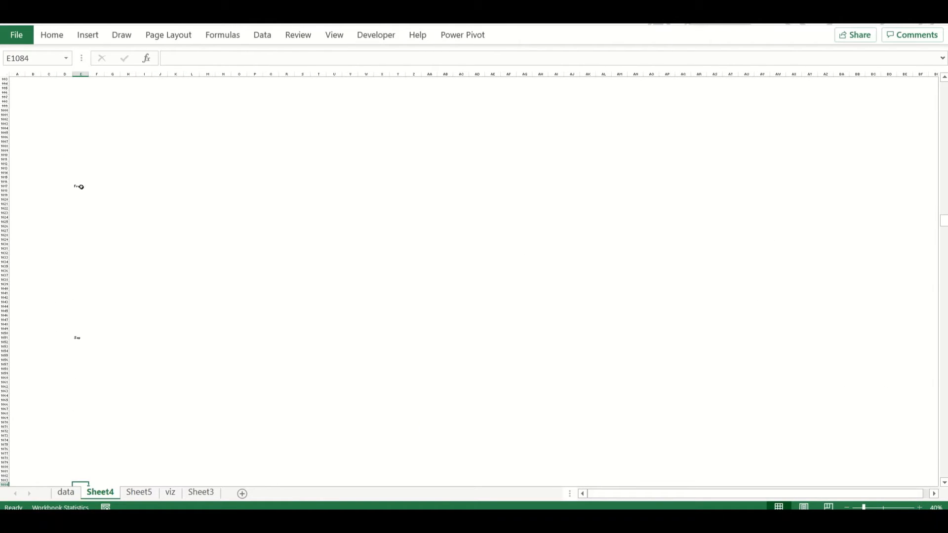
{"action": "left_click", "coordinate": [81, 186]}
{"action": "key", "text": "ctrl+shift+Down"}
{"action": "key", "text": "ctrl+shift+Down"}
{"action": "key", "text": "ctrl+shift+Down"}
{"action": "key", "text": "ctrl+shift+Down"}
{"action": "key", "text": "shift+Up"}
{"action": "key", "text": "shift+Up"}
{"action": "key", "text": "shift+Up"}
{"action": "key", "text": "shift+Up"}
{"action": "key", "text": "shift+Up"}
{"action": "key", "text": "shift+Up"}
{"action": "key", "text": "shift+Up"}
{"action": "key", "text": "shift+Up"}
{"action": "key", "text": "shift+Up"}
{"action": "key", "text": "shift+Up"}
{"action": "key", "text": "shift+Up"}
{"action": "key", "text": "shift+Up"}
{"action": "key", "text": "shift+Up"}
{"action": "key", "text": "shift+Up"}
{"action": "key", "text": "shift+Up"}
{"action": "key", "text": "shift+Up"}
{"action": "key", "text": "shift+Up"}
{"action": "key", "text": "shift+Up"}
{"action": "key", "text": "shift+Up"}
{"action": "key", "text": "shift+Up"}
{"action": "key", "text": "ctrl+c"}
{"action": "key", "text": "Left"}
{"action": "key", "text": "Up"}
{"action": "key", "text": "Left"}
{"action": "key", "text": "ctrl+Up"}
{"action": "key", "text": "Down"}
{"action": "key", "text": "Down"}
{"action": "key", "text": "Down"}
{"action": "key", "text": "Down"}
{"action": "key", "text": "Down"}
{"action": "key", "text": "Down"}
{"action": "key", "text": "Down"}
{"action": "key", "text": "Down"}
{"action": "key", "text": "Down"}
{"action": "key", "text": "Down"}
{"action": "key", "text": "Down"}
{"action": "key", "text": "Down"}
{"action": "key", "text": "Down"}
{"action": "key", "text": "Down"}
{"action": "key", "text": "Down"}
{"action": "key", "text": "Down"}
{"action": "key", "text": "Down"}
{"action": "key", "text": "Down"}
{"action": "key", "text": "Down"}
{"action": "key", "text": "Down"}
{"action": "scroll", "coordinate": [119, 276], "scroll_direction": "down", "scroll_amount": 3}
{"action": "key", "text": "Return"}
Remove duplicate values from the whole of column C again, now including the added plant parts
{"action": "left_click", "coordinate": [43, 263]}
{"action": "key", "text": "ctrl+Up"}
{"action": "left_click", "coordinate": [46, 74]}
{"action": "left_click", "coordinate": [262, 35]}
{"action": "left_click", "coordinate": [647, 65]}
{"action": "left_click", "coordinate": [667, 407]}
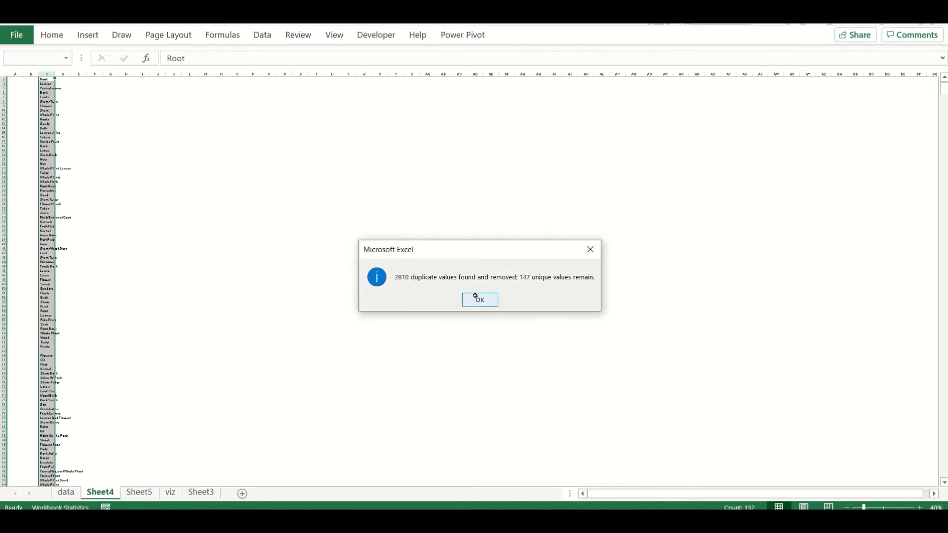
Fill column D beside the plant parts list with =TRIM(CLEAN(SUBSTITUTE(C2,CHAR(160),""))), adjusted for each row
{"action": "left_click", "coordinate": [475, 296]}
{"action": "scroll", "coordinate": [475, 296], "scroll_direction": "up", "scroll_amount": 5}
{"action": "scroll", "coordinate": [131, 148], "scroll_direction": "up", "scroll_amount": 1}
{"action": "left_click", "coordinate": [131, 102]}
{"action": "type", "text": "=trim(clean(subs"}
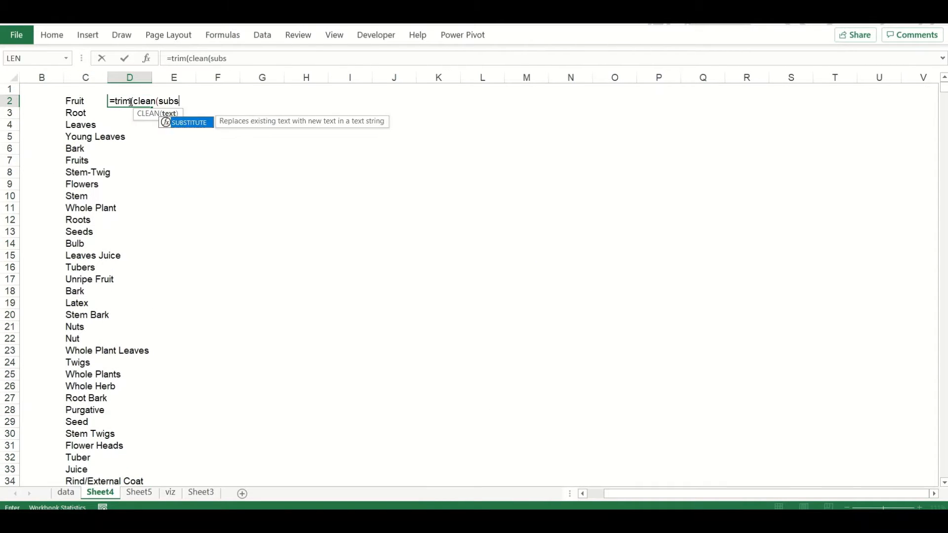
{"action": "key", "text": "Tab"}
{"action": "left_click", "coordinate": [85, 101]}
{"action": "type", "text": ",char(160),\"\"))"}
{"action": "scroll", "coordinate": [164, 363], "scroll_direction": "down", "scroll_amount": 20}
{"action": "key", "text": "ctrl+Down"}
{"action": "key", "text": "Down"}
{"action": "key", "text": "Up"}
Paste the cleaned column D results as values over the plant parts in column C, and clear column D
{"action": "key", "text": "ctrl+shift+Up"}
{"action": "key", "text": "ctrl+c"}
{"action": "key", "text": "Left"}
{"action": "key", "text": "ctrl+Up"}
{"action": "right_click", "coordinate": [91, 89]}
{"action": "left_click", "coordinate": [137, 154]}
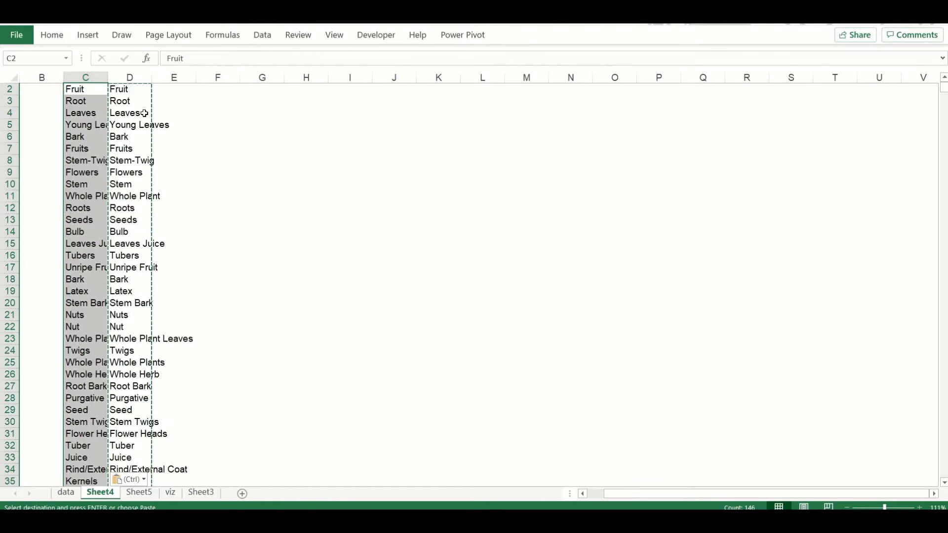
{"action": "left_click", "coordinate": [130, 78]}
{"action": "key", "text": "Delete"}
Remove duplicate values from the cleaned plant parts list in column C and go to its end
{"action": "left_click", "coordinate": [85, 89]}
{"action": "key", "text": "ctrl+shift+Down"}
{"action": "left_click", "coordinate": [273, 37]}
{"action": "left_click", "coordinate": [624, 67]}
{"action": "left_click", "coordinate": [661, 401]}
{"action": "left_click", "coordinate": [93, 145]}
{"action": "key", "text": "ctrl+Up"}
{"action": "key", "text": "Up"}
{"action": "key", "text": "Up"}
{"action": "key", "text": "Up"}
{"action": "key", "text": "Up"}
{"action": "key", "text": "Up"}
{"action": "key", "text": "Up"}
{"action": "key", "text": "Up"}
{"action": "key", "text": "Up"}
{"action": "key", "text": "Up"}
{"action": "key", "text": "Up"}
{"action": "key", "text": "Up"}
{"action": "key", "text": "Up"}
{"action": "key", "text": "Up"}
{"action": "key", "text": "Up"}
{"action": "key", "text": "Up"}
{"action": "key", "text": "Up"}
{"action": "key", "text": "Up"}
{"action": "key", "text": "Up"}
{"action": "key", "text": "Up"}
{"action": "key", "text": "Up"}
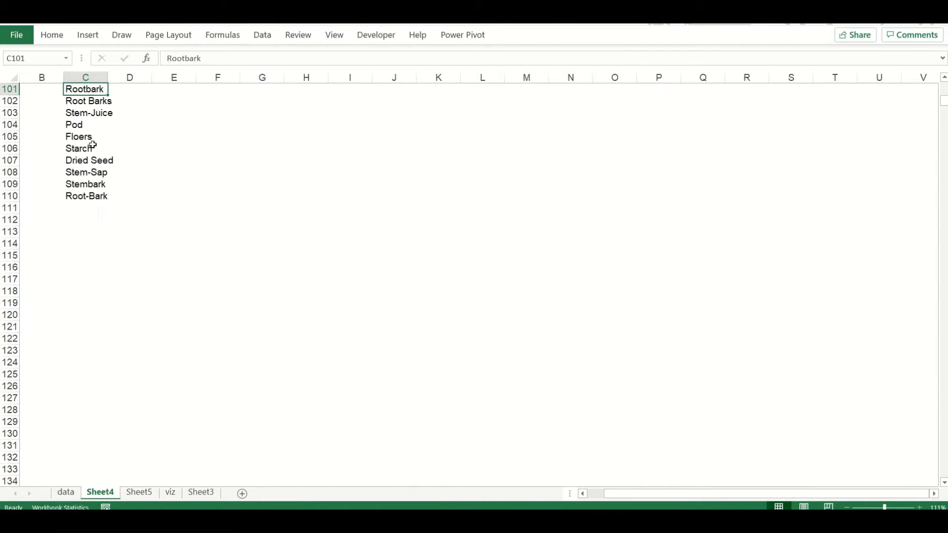
Sort the plant parts list in column C from A to Z
{"action": "key", "text": "ctrl+Up"}
{"action": "key", "text": "ctrl+shift+Down"}
{"action": "left_click", "coordinate": [55, 37]}
{"action": "left_click", "coordinate": [791, 74]}
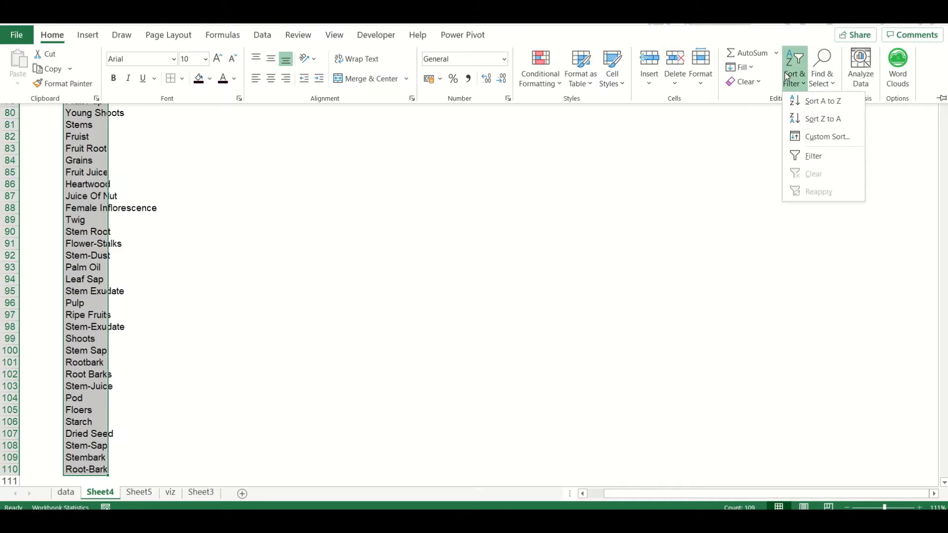
{"action": "left_click", "coordinate": [812, 103]}
{"action": "scroll", "coordinate": [174, 172], "scroll_direction": "up", "scroll_amount": 20}
Start a correction table in columns G and H with Barks replaced by Bark, and list Fruist beneath Barks
{"action": "left_click", "coordinate": [174, 172]}
{"action": "type", "text": "barks"}
{"action": "key", "text": "Tab"}
{"action": "type", "text": "Bark"}
{"action": "key", "text": "Return"}
{"action": "left_click", "coordinate": [89, 316]}
{"action": "key", "text": "ctrl+c"}
{"action": "left_click", "coordinate": [262, 326]}
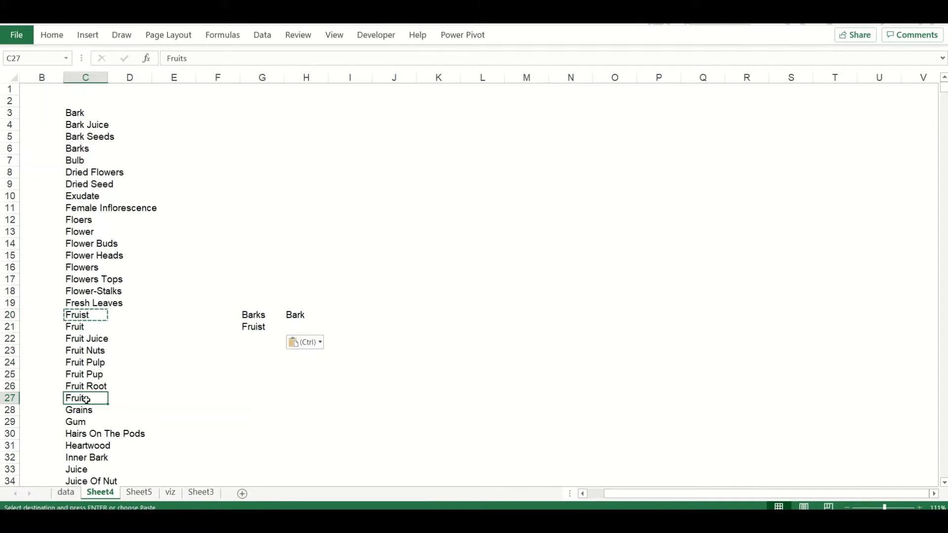
Complete the fruit corrections by mapping Fruist and Fruits to Fruit, and Fruit Pup to Fruit Pulp
{"action": "left_click", "coordinate": [86, 362]}
{"action": "key", "text": "ctrl+c"}
{"action": "left_click", "coordinate": [306, 350]}
{"action": "key", "text": "ctrl+v"}
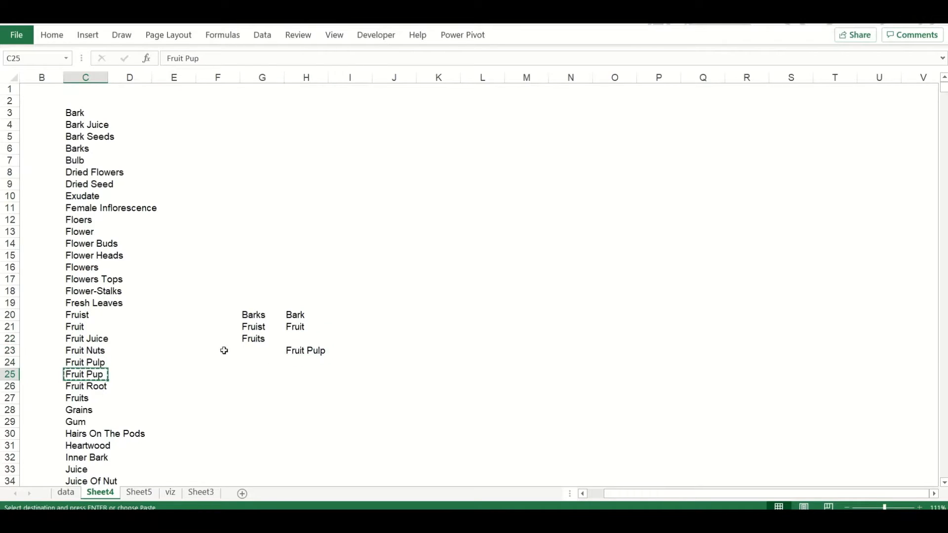
{"action": "left_click", "coordinate": [261, 350]}
{"action": "key", "text": "ctrl+v"}
Add Kernels to the correction table with Kernel as its replacement
{"action": "scroll", "coordinate": [138, 395], "scroll_direction": "down", "scroll_amount": 6}
{"action": "left_click", "coordinate": [86, 291]}
{"action": "key", "text": "ctrl+c"}
{"action": "left_click", "coordinate": [261, 137]}
{"action": "key", "text": "ctrl+v"}
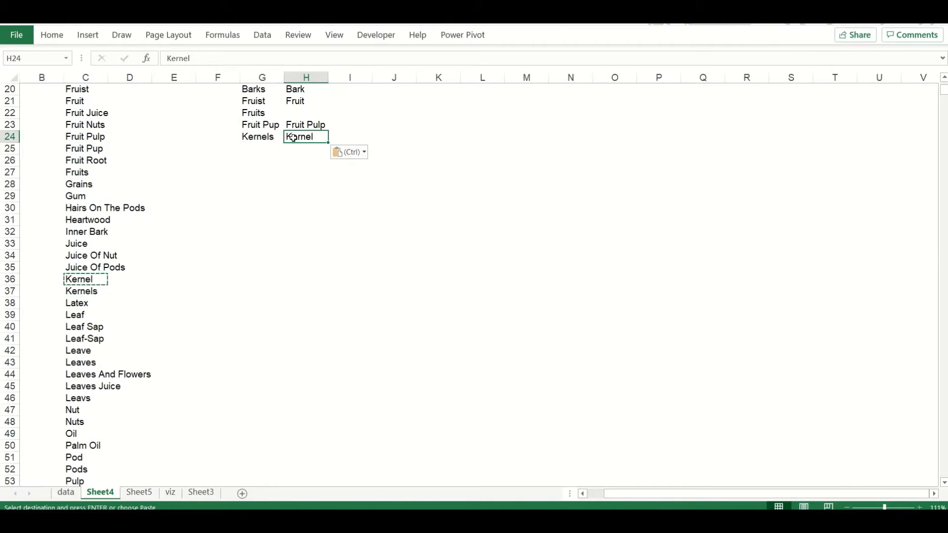
Add Leave, Leaves and Leavs to the correction table with Leaf as their replacement
{"action": "left_click", "coordinate": [85, 315]}
{"action": "key", "text": "ctrl+c"}
{"action": "left_click", "coordinate": [306, 148]}
{"action": "key", "text": "ctrl+v"}
{"action": "left_click_drag", "start_coordinate": [86, 326], "coordinate": [97, 363]}
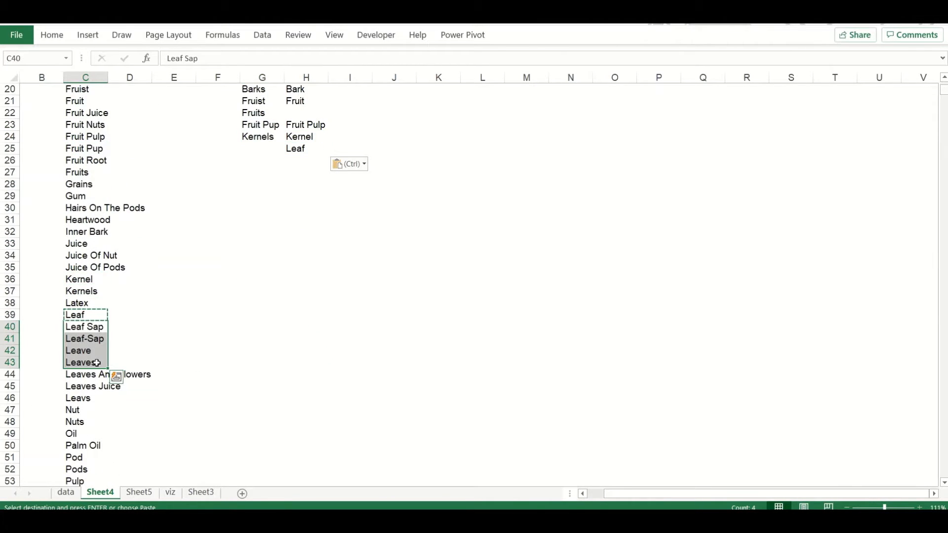
{"action": "key", "text": "ctrl+c"}
{"action": "left_click", "coordinate": [262, 149]}
{"action": "key", "text": "ctrl+v"}
{"action": "left_click", "coordinate": [85, 398]}
{"action": "key", "text": "ctrl+c"}
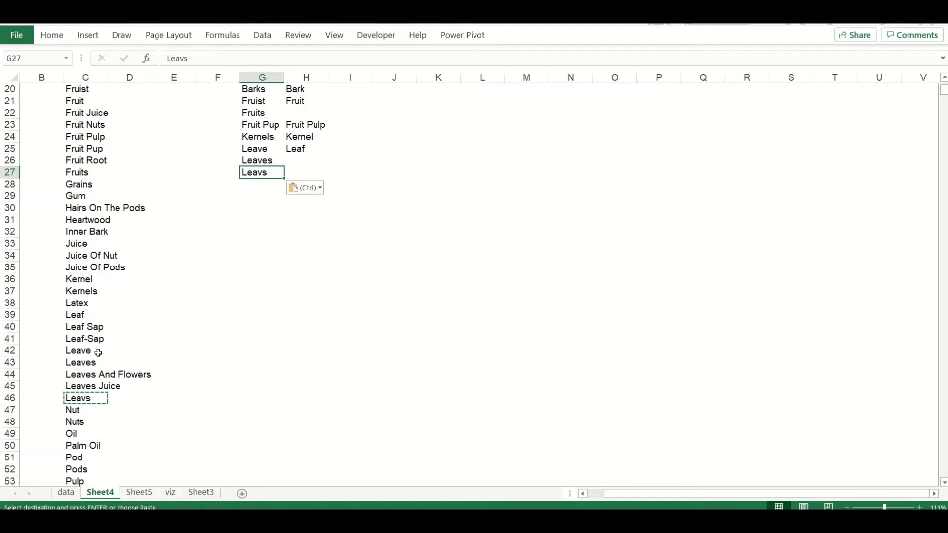
Add Leaves And Flowers to the correction table with the replacement edited to "Leaves, Flowers"
{"action": "left_click", "coordinate": [98, 375]}
{"action": "left_click", "coordinate": [255, 185]}
{"action": "key", "text": "ctrl+v"}
{"action": "left_click", "coordinate": [299, 184]}
Head the correction table's columns old and new, and add Pods with Pod as its replacement
{"action": "key", "text": "ctrl+v"}
{"action": "left_click", "coordinate": [208, 57]}
{"action": "key", "text": "BackSpace"}
{"action": "key", "text": "BackSpace"}
{"action": "key", "text": "BackSpace"}
{"action": "key", "text": "BackSpace"}
{"action": "type", "text": ","}
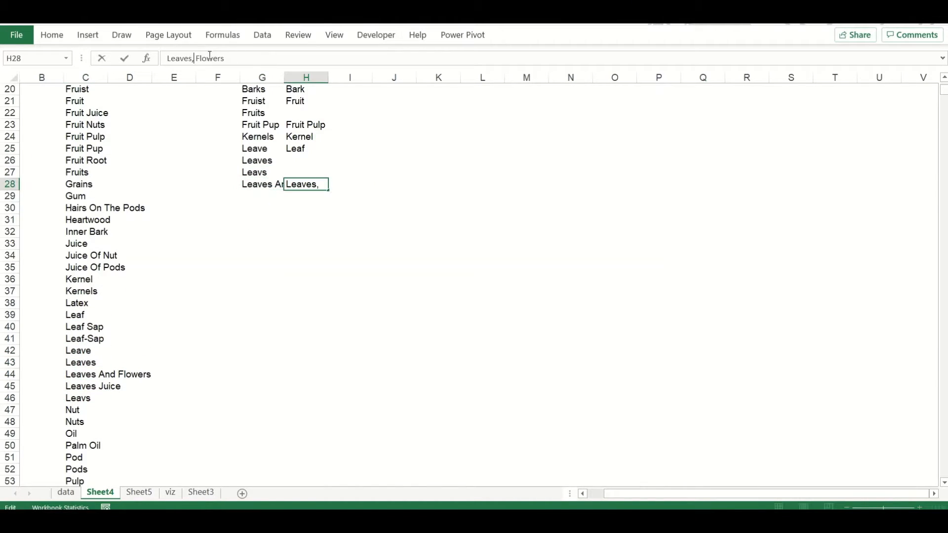
{"action": "key", "text": "Return"}
{"action": "type", "text": "new"}
{"action": "scroll", "coordinate": [102, 421], "scroll_direction": "down", "scroll_amount": 6}
{"action": "left_click", "coordinate": [81, 351]}
{"action": "key", "text": "ctrl+c"}
{"action": "scroll", "coordinate": [81, 351], "scroll_direction": "up", "scroll_amount": 2}
{"action": "left_click", "coordinate": [276, 151]}
{"action": "key", "text": "ctrl+v"}
{"action": "left_click", "coordinate": [86, 410]}
{"action": "left_click", "coordinate": [358, 153]}
Add Root Barks, Rootbark and Root-Bark to the correction table with Root as their replacement
{"action": "key", "text": "ctrl+v"}
{"action": "scroll", "coordinate": [120, 384], "scroll_direction": "down", "scroll_amount": 5}
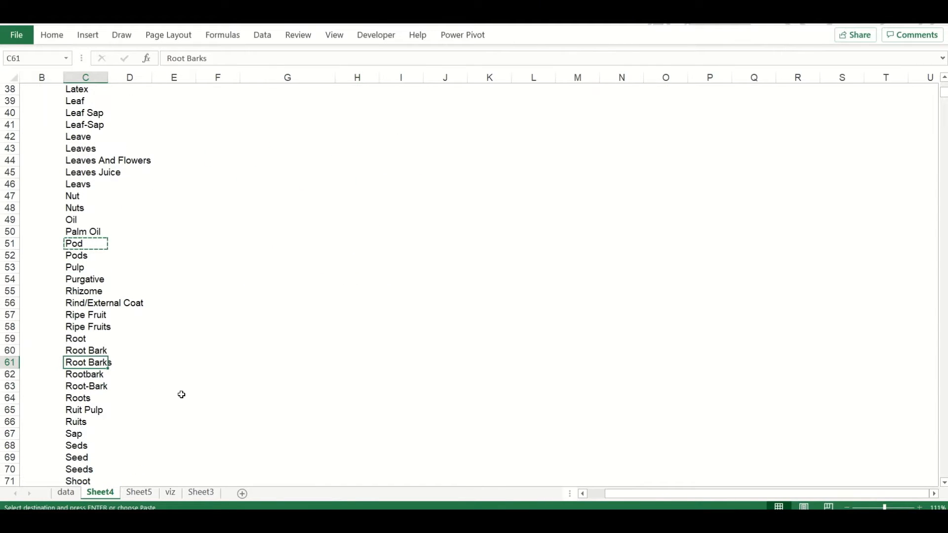
{"action": "left_click_drag", "start_coordinate": [85, 363], "coordinate": [85, 386]}
{"action": "key", "text": "ctrl+c"}
{"action": "scroll", "coordinate": [87, 387], "scroll_direction": "up", "scroll_amount": 4}
{"action": "left_click", "coordinate": [283, 148]}
{"action": "key", "text": "ctrl+v"}
{"action": "left_click", "coordinate": [350, 148]}
{"action": "type", "text": "Root"}
Add Ripe Fruits to the correction table with Ripe Fruit as its replacement
{"action": "scroll", "coordinate": [101, 339], "scroll_direction": "down", "scroll_amount": 4}
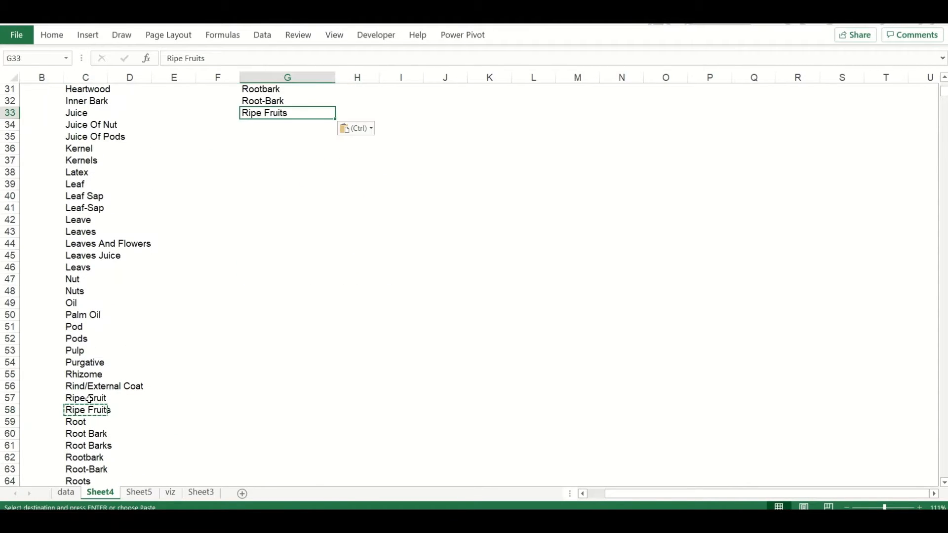
{"action": "left_click", "coordinate": [89, 399]}
{"action": "key", "text": "ctrl+c"}
{"action": "scroll", "coordinate": [129, 396], "scroll_direction": "down", "scroll_amount": 3}
{"action": "scroll", "coordinate": [180, 390], "scroll_direction": "up", "scroll_amount": 6}
{"action": "left_click", "coordinate": [356, 195]}
{"action": "key", "text": "ctrl+v"}
Copy Roots, Ruit Pulp and Ruits from column C into the old column of the correction table
{"action": "scroll", "coordinate": [89, 445], "scroll_direction": "down", "scroll_amount": 3}
{"action": "left_click", "coordinate": [89, 446]}
{"action": "key", "text": "ctrl+c"}
{"action": "scroll", "coordinate": [99, 434], "scroll_direction": "up", "scroll_amount": 2}
{"action": "left_click", "coordinate": [270, 124]}
{"action": "key", "text": "ctrl+v"}
{"action": "left_click_drag", "start_coordinate": [89, 244], "coordinate": [90, 256]}
{"action": "key", "text": "ctrl+c"}
{"action": "left_click", "coordinate": [257, 162]}
{"action": "key", "text": "ctrl+v"}
Move the Ripe Fruits pair below Ruits in the correction table and delete the vacated cells
{"action": "left_click_drag", "start_coordinate": [272, 150], "coordinate": [357, 149]}
{"action": "left_click_drag", "start_coordinate": [316, 154], "coordinate": [316, 189]}
{"action": "left_click_drag", "start_coordinate": [286, 148], "coordinate": [364, 147]}
{"action": "key", "text": "ctrl+minus"}
{"action": "key", "text": "Return"}
Copy Seed into column D beside the misspelled Seds
{"action": "scroll", "coordinate": [97, 425], "scroll_direction": "down", "scroll_amount": 7}
{"action": "left_click_drag", "start_coordinate": [87, 326], "coordinate": [87, 304]}
{"action": "left_click", "coordinate": [87, 315]}
{"action": "key", "text": "ctrl+c"}
{"action": "left_click", "coordinate": [129, 303]}
{"action": "key", "text": "ctrl+v"}
{"action": "left_click", "coordinate": [81, 326], "text": "ctrl"}
{"action": "key", "text": "ctrl+c"}
{"action": "key", "text": "Return"}
{"action": "left_click", "coordinate": [136, 330]}
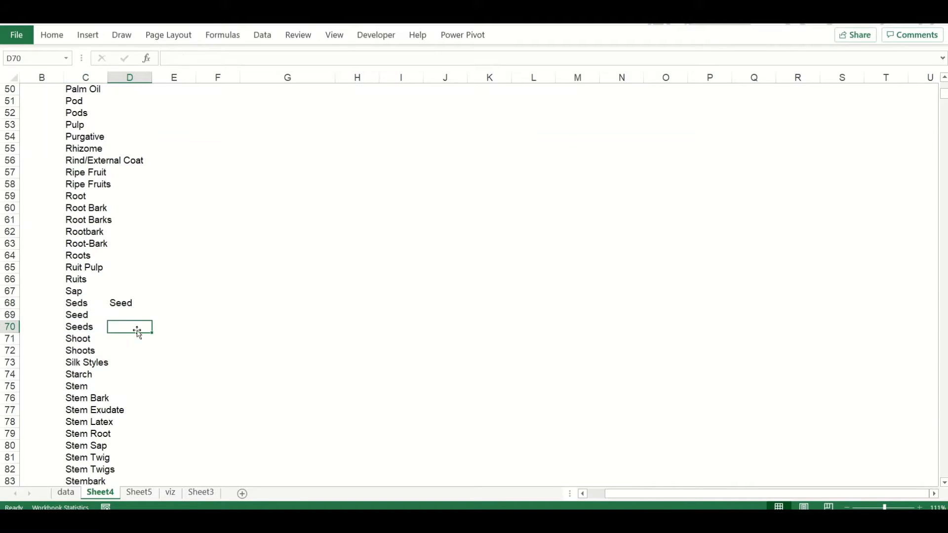
Add Seds and Seeds to the correction table with Seed as their replacement
{"action": "left_click", "coordinate": [81, 303]}
{"action": "left_click", "coordinate": [83, 326], "text": "ctrl"}
{"action": "key", "text": "ctrl+c"}
{"action": "scroll", "coordinate": [260, 363], "scroll_direction": "up", "scroll_amount": 12}
{"action": "left_click", "coordinate": [262, 351]}
{"action": "key", "text": "ctrl+v"}
Copy Shoot and Shoots into the correction table and arrange them as old name Shoots and new name Shoot
{"action": "scroll", "coordinate": [110, 434], "scroll_direction": "down", "scroll_amount": 17}
{"action": "left_click", "coordinate": [125, 112]}
{"action": "left_click_drag", "start_coordinate": [84, 125], "coordinate": [85, 136]}
{"action": "key", "text": "ctrl+c"}
{"action": "scroll", "coordinate": [227, 162], "scroll_direction": "up", "scroll_amount": 14}
{"action": "left_click", "coordinate": [292, 232]}
{"action": "key", "text": "ctrl+v"}
{"action": "left_click", "coordinate": [296, 231]}
{"action": "key", "text": "ctrl+x"}
{"action": "left_click", "coordinate": [348, 231]}
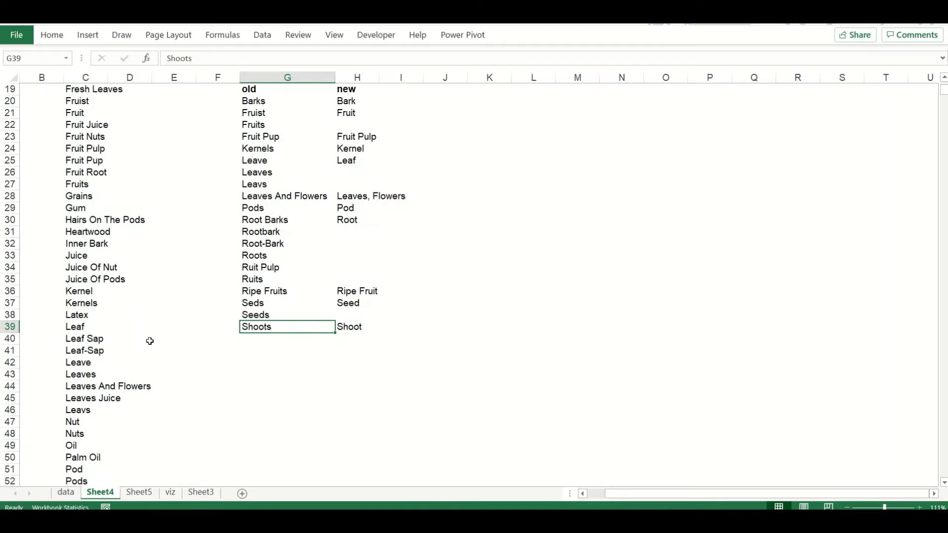
Add Leaf-Sap to the correction table with Leaf Sap as its replacement
{"action": "left_click", "coordinate": [98, 349]}
{"action": "key", "text": "ctrl+c"}
{"action": "left_click", "coordinate": [276, 339]}
{"action": "key", "text": "ctrl+v"}
{"action": "left_click", "coordinate": [97, 339]}
{"action": "key", "text": "ctrl+c"}
{"action": "left_click", "coordinate": [348, 341]}
{"action": "key", "text": "ctrl+v"}
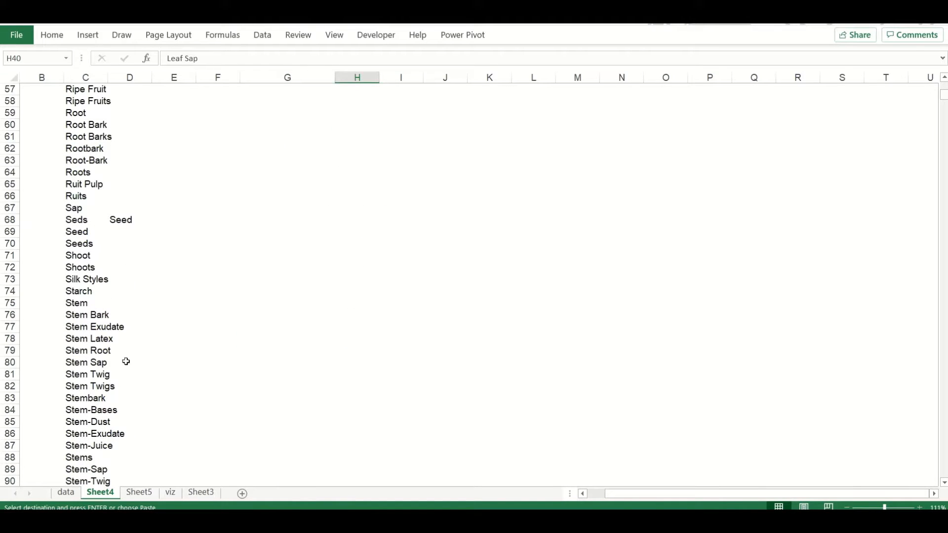
Copy Tuber, Tubers, Twig and Twigs from the parts list into the correction table's new column below Leaf Sap
{"action": "scroll", "coordinate": [108, 397], "scroll_direction": "down", "scroll_amount": 4}
{"action": "left_click_drag", "start_coordinate": [86, 375], "coordinate": [86, 410]}
{"action": "key", "text": "ctrl+c"}
{"action": "scroll", "coordinate": [86, 410], "scroll_direction": "up", "scroll_amount": 15}
{"action": "left_click", "coordinate": [352, 279]}
{"action": "key", "text": "ctrl+v"}
Move Tubers and Twigs into the old column so each sits beside its replacement, Tuber and Twig
{"action": "left_click", "coordinate": [352, 291]}
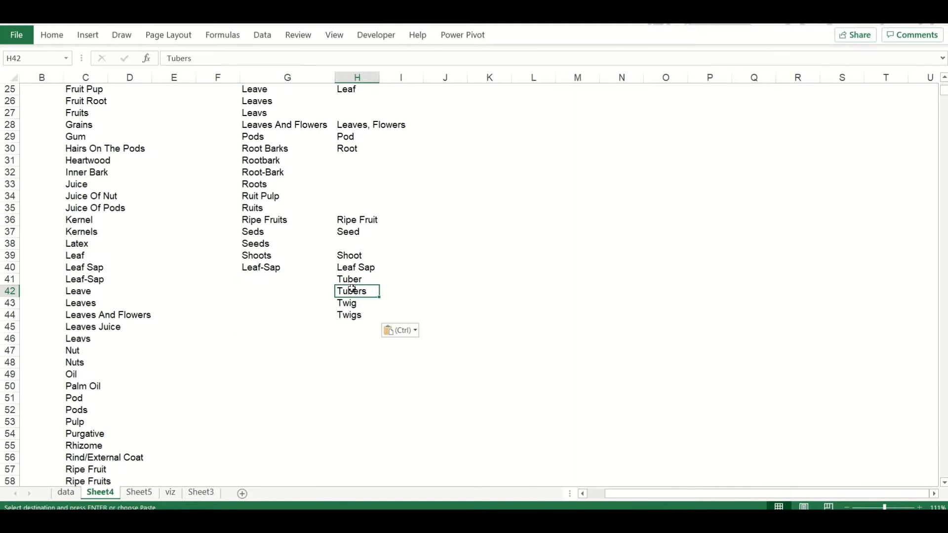
{"action": "left_click", "coordinate": [352, 314]}
{"action": "key", "text": "ctrl+x"}
{"action": "left_click", "coordinate": [291, 303]}
{"action": "key", "text": "ctrl+v"}
{"action": "left_click_drag", "start_coordinate": [292, 302], "coordinate": [349, 302]}
Add Young Shoots to the correction table as an old name with Young Shoot as its replacement
{"action": "scroll", "coordinate": [110, 362], "scroll_direction": "down", "scroll_amount": 20}
{"action": "left_click_drag", "start_coordinate": [108, 361], "coordinate": [107, 374]}
{"action": "key", "text": "ctrl+c"}
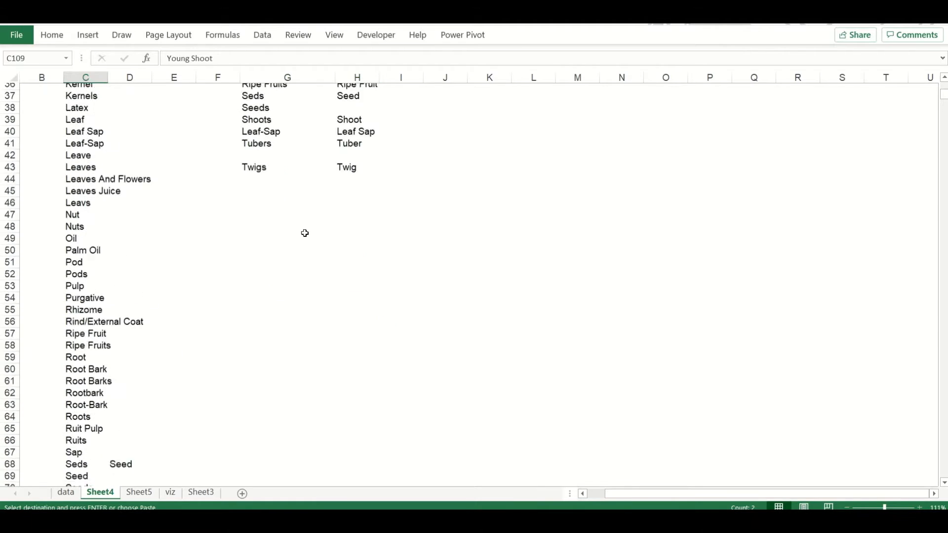
{"action": "key", "text": "Up"}
{"action": "key", "text": "Up"}
{"action": "key", "text": "Right"}
{"action": "key", "text": "ctrl+v"}
{"action": "left_click", "coordinate": [289, 231]}
{"action": "key", "text": "ctrl+x"}
{"action": "key", "text": "Up"}
{"action": "key", "text": "Up"}
{"action": "key", "text": "Up"}
{"action": "key", "text": "Up"}
{"action": "key", "text": "ctrl+v"}
Arrange Whole Plants and Whole Palnt in spare column F, with Whole Plant beside them in column G
{"action": "scroll", "coordinate": [115, 334], "scroll_direction": "down", "scroll_amount": 20}
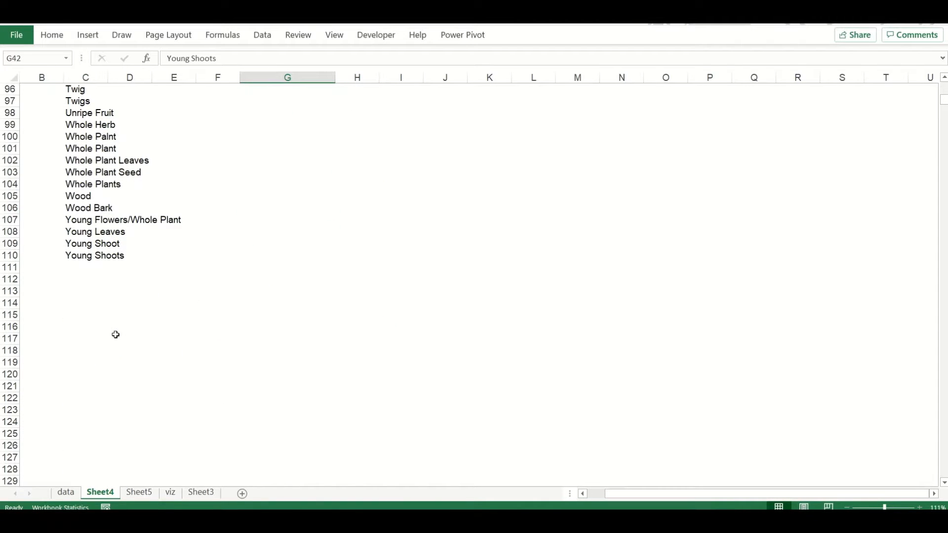
{"action": "scroll", "coordinate": [131, 209], "scroll_direction": "up", "scroll_amount": 1}
{"action": "left_click", "coordinate": [102, 171]}
{"action": "left_click", "coordinate": [212, 219]}
{"action": "key", "text": "ctrl+v"}
{"action": "left_click", "coordinate": [103, 219]}
{"action": "key", "text": "ctrl+c"}
{"action": "left_click", "coordinate": [226, 208]}
{"action": "key", "text": "ctrl+v"}
Bring the Whole Plants and Whole Palnt entries with their Whole Plant replacement into the correction table below Twigs
{"action": "left_click", "coordinate": [226, 231]}
{"action": "key", "text": "ctrl+x"}
{"action": "scroll", "coordinate": [273, 220], "scroll_direction": "up", "scroll_amount": 15}
{"action": "left_click", "coordinate": [354, 315]}
{"action": "key", "text": "ctrl+c"}
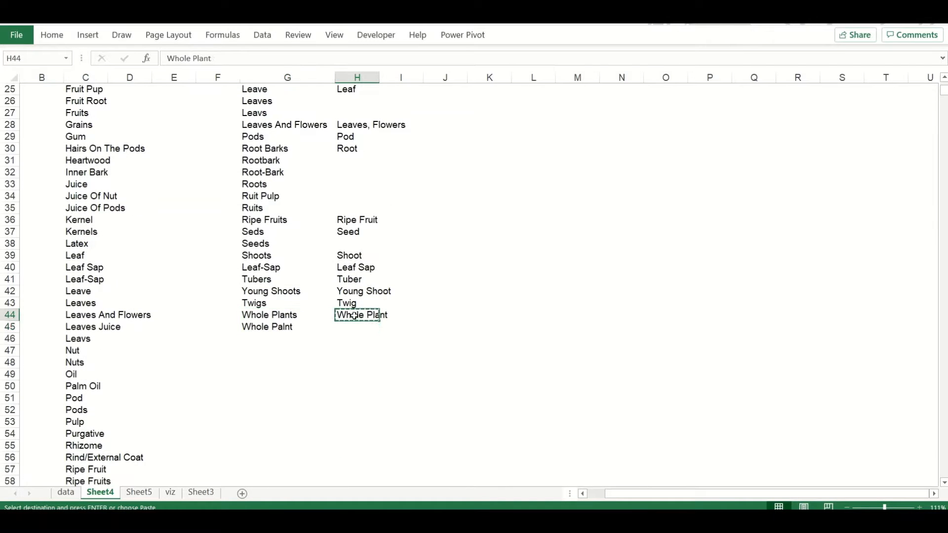
Fill the blank new-name cells in the correction table with Leaf, Root, Seed, Whole Plant and Fruit to match the entries above
{"action": "double_click", "coordinate": [379, 155]}
{"action": "scroll", "coordinate": [347, 253], "scroll_direction": "up", "scroll_amount": 4}
{"action": "left_click", "coordinate": [354, 242]}
{"action": "key", "text": "ctrl+c"}
{"action": "key", "text": "Down"}
{"action": "key", "text": "shift+Down"}
{"action": "key", "text": "ctrl+v"}
{"action": "key", "text": "Up"}
{"action": "key", "text": "Up"}
{"action": "key", "text": "Up"}
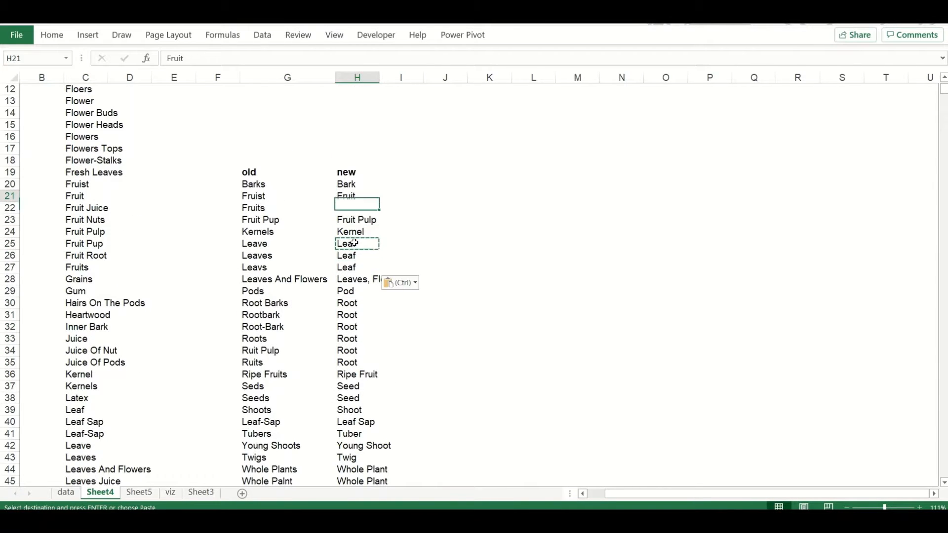
Add Bark Seeds to the end of the correction table with Bark, Seed as its replacement
{"action": "scroll", "coordinate": [202, 260], "scroll_direction": "up", "scroll_amount": 4}
{"action": "left_click", "coordinate": [84, 137]}
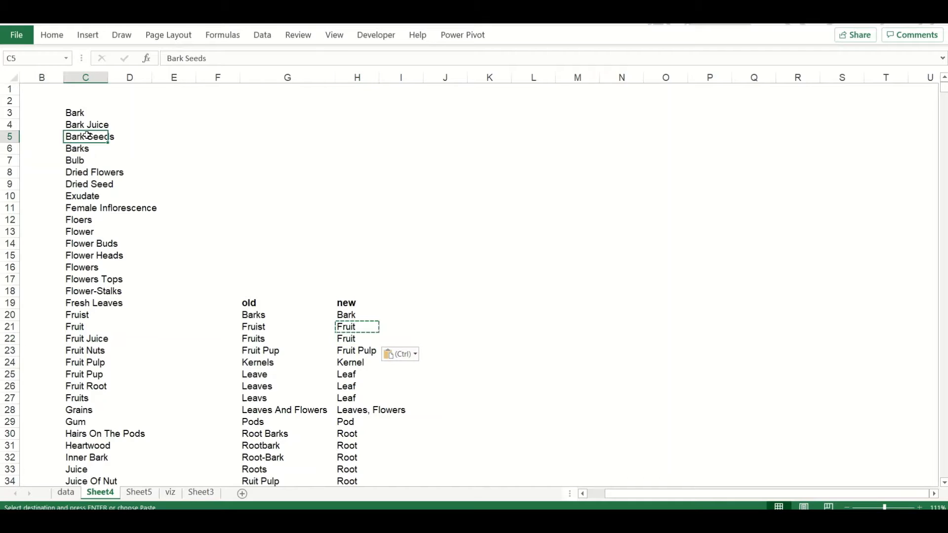
{"action": "key", "text": "ctrl+c"}
{"action": "left_click", "coordinate": [259, 363]}
{"action": "key", "text": "ctrl+Down"}
{"action": "key", "text": "Down"}
{"action": "key", "text": "ctrl+v"}
{"action": "key", "text": "Right"}
{"action": "type", "text": "Barks,Seeds"}
{"action": "key", "text": "Return"}
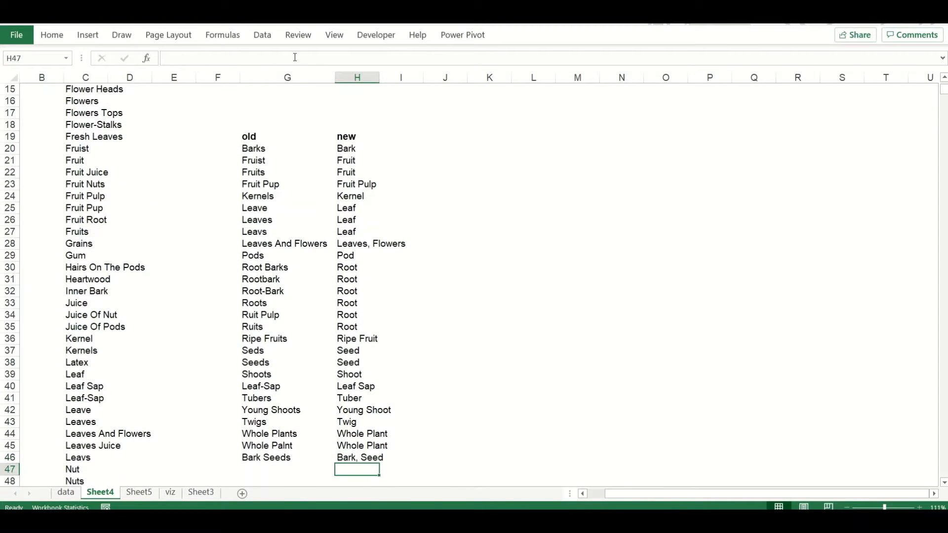
Add Floers, Flowers Tops and Flowers as old names at the end of the correction table
{"action": "scroll", "coordinate": [77, 119], "scroll_direction": "up", "scroll_amount": 3}
{"action": "scroll", "coordinate": [266, 352], "scroll_direction": "down", "scroll_amount": 4}
{"action": "left_click", "coordinate": [260, 456]}
{"action": "key", "text": "ctrl+v"}
{"action": "left_click", "coordinate": [87, 100]}
{"action": "key", "text": "ctrl+c"}
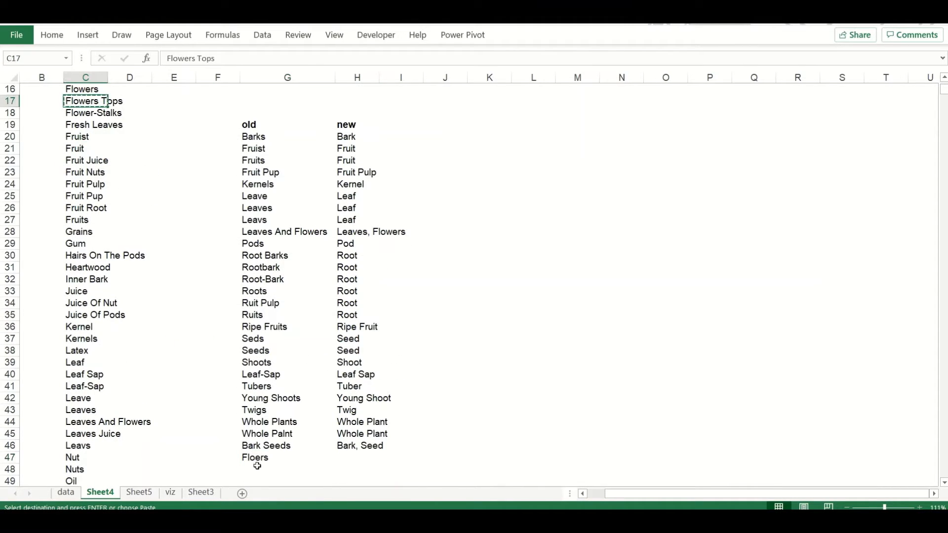
{"action": "left_click", "coordinate": [255, 468]}
{"action": "key", "text": "ctrl+v"}
{"action": "scroll", "coordinate": [178, 195], "scroll_direction": "up", "scroll_amount": 2}
{"action": "scroll", "coordinate": [271, 433], "scroll_direction": "down", "scroll_amount": 3}
{"action": "left_click", "coordinate": [271, 434]}
{"action": "key", "text": "ctrl+v"}
Enter Flower as the replacement for Floers, Flowers Tops and Flowers
{"action": "scroll", "coordinate": [84, 137], "scroll_direction": "up", "scroll_amount": 4}
{"action": "left_click", "coordinate": [84, 136]}
{"action": "key", "text": "ctrl+c"}
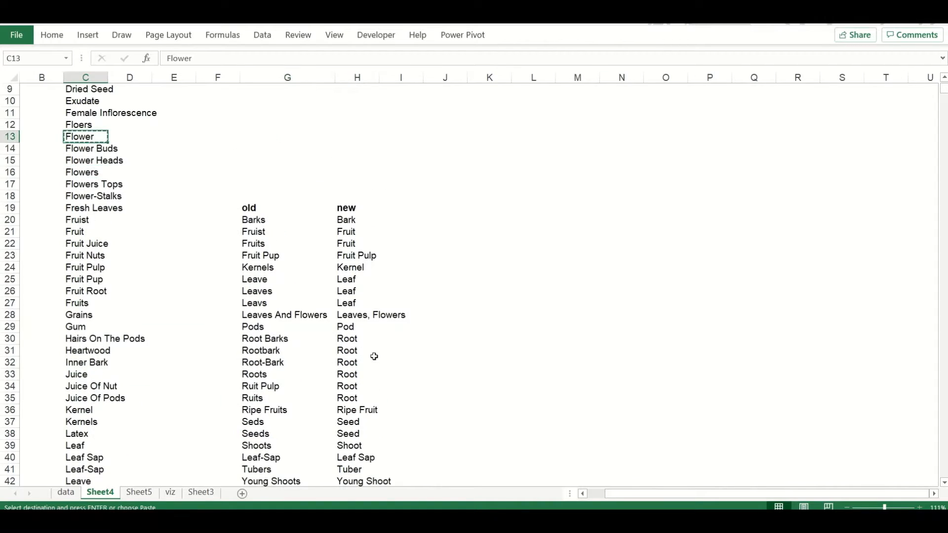
{"action": "scroll", "coordinate": [375, 355], "scroll_direction": "down", "scroll_amount": 4}
{"action": "left_click", "coordinate": [358, 385]}
Add Nuts to the correction table with Nut as its replacement
{"action": "scroll", "coordinate": [354, 389], "scroll_direction": "up", "scroll_amount": 2}
{"action": "left_click", "coordinate": [85, 386]}
{"action": "key", "text": "ctrl+c"}
{"action": "left_click", "coordinate": [345, 423]}
{"action": "key", "text": "ctrl+v"}
{"action": "left_click", "coordinate": [85, 398]}
{"action": "key", "text": "ctrl+c"}
{"action": "left_click", "coordinate": [294, 421]}
Delete the stray Seed entry beside Seds in column D
{"action": "scroll", "coordinate": [129, 410], "scroll_direction": "down", "scroll_amount": 4}
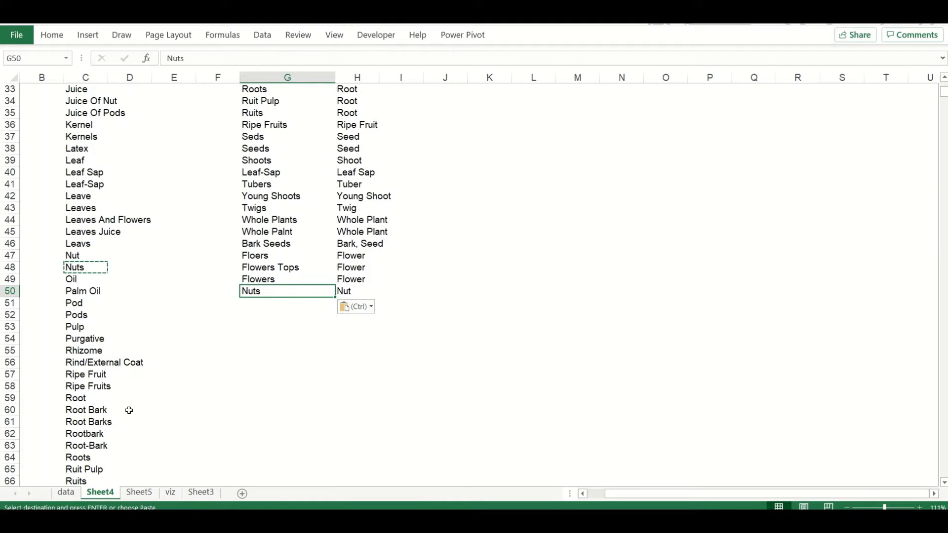
{"action": "left_click", "coordinate": [87, 362]}
{"action": "scroll", "coordinate": [121, 361], "scroll_direction": "down", "scroll_amount": 4}
{"action": "left_click", "coordinate": [120, 353]}
{"action": "key", "text": "Delete"}
{"action": "scroll", "coordinate": [120, 354], "scroll_direction": "down", "scroll_amount": 13}
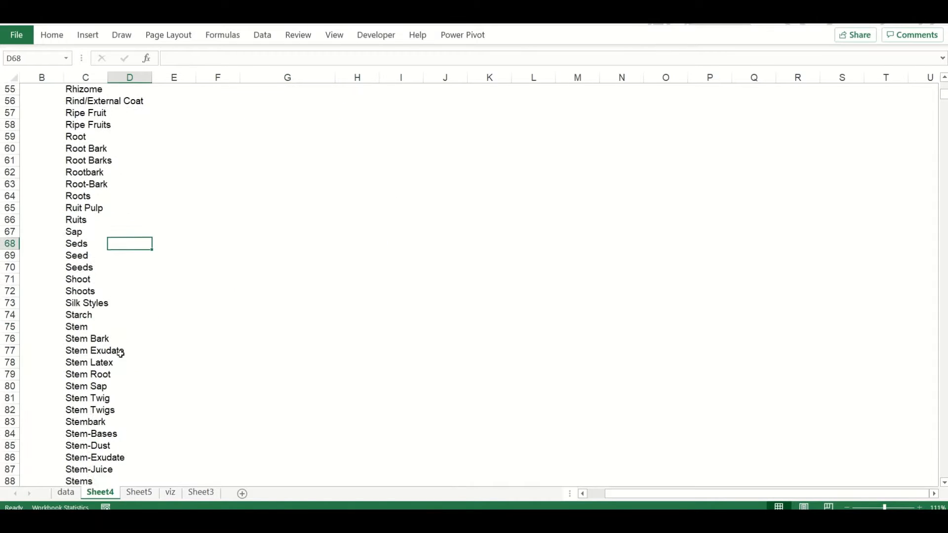
Copy the names from Whole Herb through Whole Plants into the old column below Nuts
{"action": "left_click", "coordinate": [214, 316]}
{"action": "left_click_drag", "start_coordinate": [214, 317], "coordinate": [296, 328]}
{"action": "key", "text": "ctrl+c"}
{"action": "scroll", "coordinate": [217, 267], "scroll_direction": "down", "scroll_amount": 1}
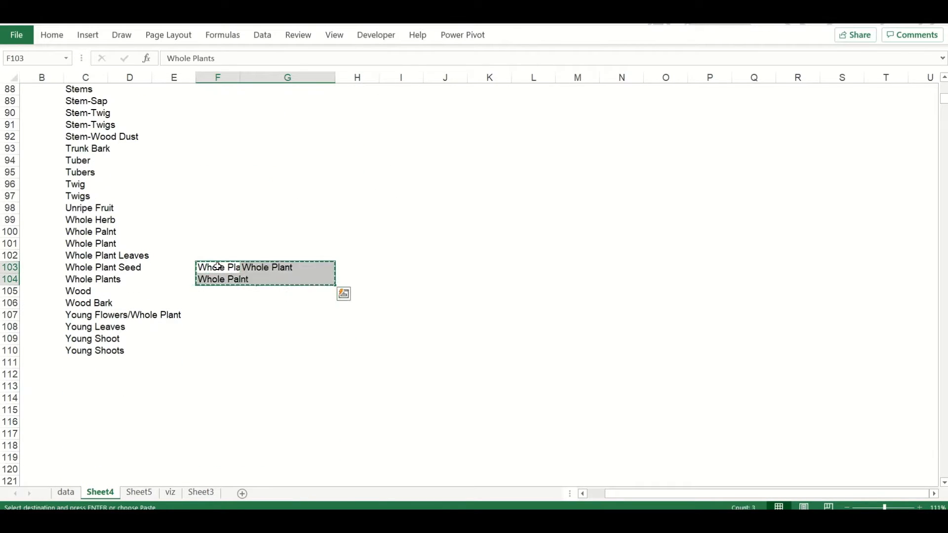
{"action": "left_click_drag", "start_coordinate": [96, 253], "coordinate": [96, 267]}
{"action": "left_click_drag", "start_coordinate": [89, 220], "coordinate": [94, 279]}
{"action": "key", "text": "ctrl+c"}
{"action": "scroll", "coordinate": [239, 205], "scroll_direction": "up", "scroll_amount": 17}
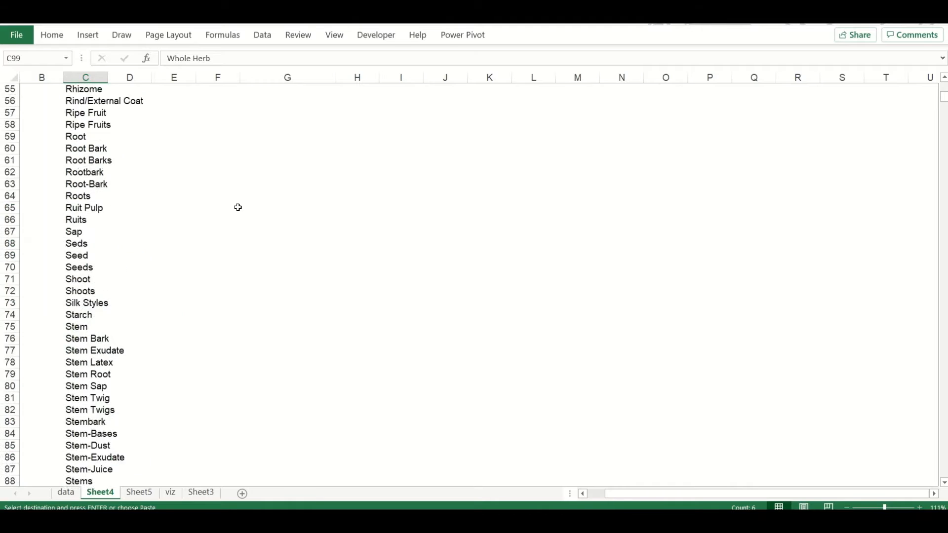
{"action": "left_click", "coordinate": [296, 244]}
{"action": "key", "text": "ctrl+v"}
Set Whole Plant as Whole Herb's replacement and remove the redundant Whole Palnt, Whole Plant and Whole Plants entries from the newly pasted names
{"action": "left_click", "coordinate": [285, 269]}
{"action": "key", "text": "ctrl+c"}
{"action": "left_click", "coordinate": [354, 242]}
{"action": "key", "text": "ctrl+v"}
{"action": "left_click_drag", "start_coordinate": [296, 256], "coordinate": [357, 268]}
{"action": "key", "text": "ctrl+minus"}
{"action": "key", "text": "Return"}
{"action": "key", "text": "Down"}
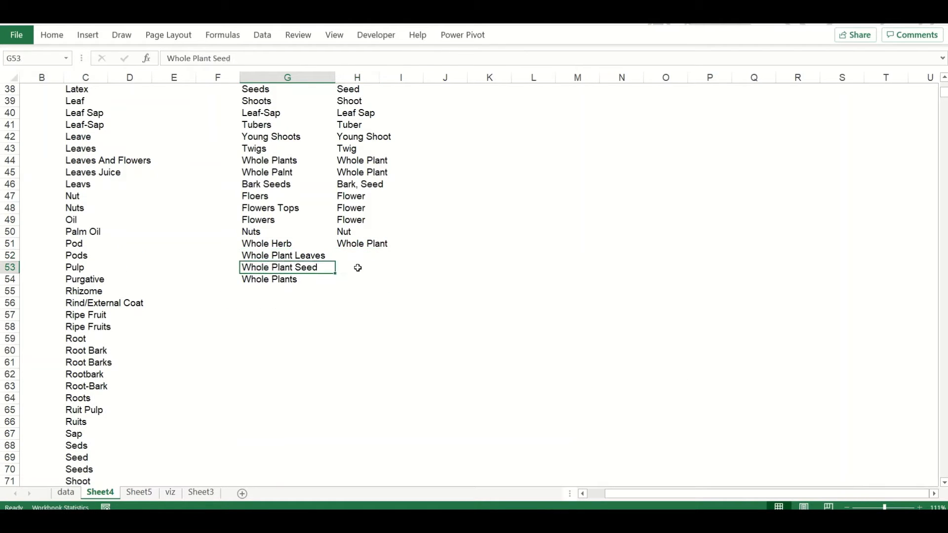
{"action": "key", "text": "Delete"}
Enter Leaf as the replacement for Whole Plant Leaves and Seed as the replacement for Whole Plant Seed
{"action": "left_click", "coordinate": [357, 113]}
{"action": "key", "text": "ctrl+c"}
{"action": "left_click", "coordinate": [357, 385]}
{"action": "key", "text": "ctrl+v"}
{"action": "left_click", "coordinate": [357, 221]}
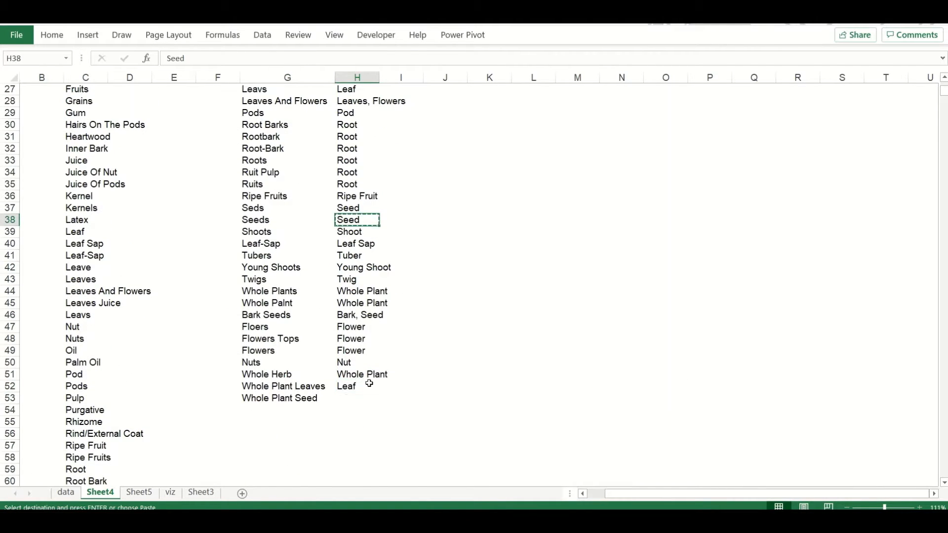
{"action": "left_click", "coordinate": [357, 397]}
{"action": "key", "text": "ctrl+v"}
Widen column C and add the headers name and count above the parts list in columns C and D
{"action": "scroll", "coordinate": [194, 306], "scroll_direction": "down", "scroll_amount": 5}
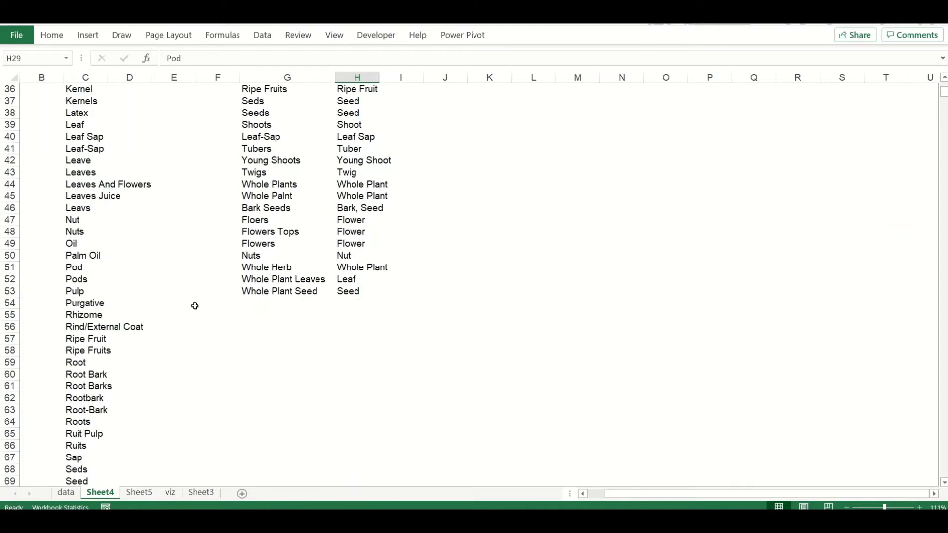
{"action": "left_click", "coordinate": [99, 349]}
{"action": "key", "text": "ctrl+Down"}
{"action": "key", "text": "ctrl+Up"}
{"action": "left_click_drag", "start_coordinate": [108, 77], "coordinate": [185, 90]}
{"action": "type", "text": "name"}
{"action": "key", "text": "Right"}
{"action": "type", "text": "count"}
{"action": "key", "text": "Return"}
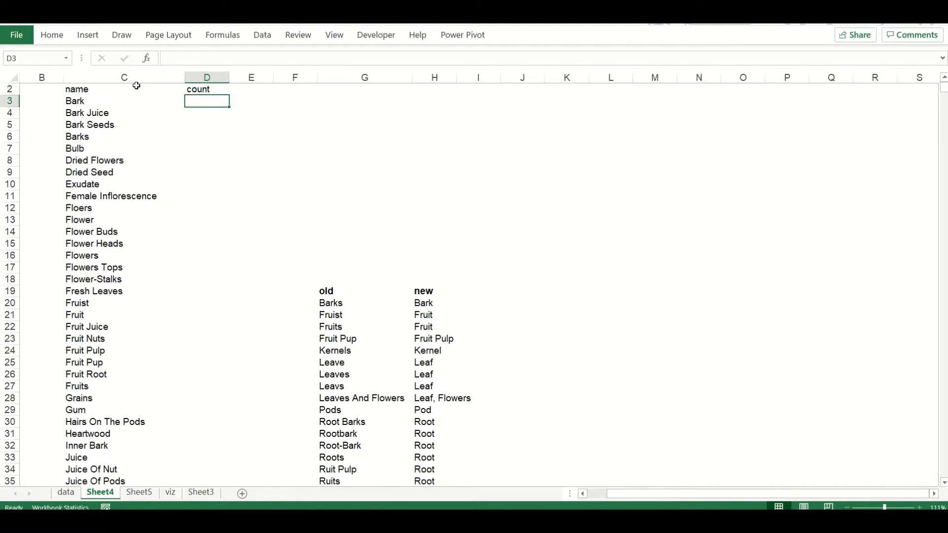
Copy the SUM, LEN and SUBSTITUTE string-counting formula from the blog post in the browser into cell D3 in Excel
{"action": "key", "text": "alt+Tab"}
{"action": "scroll", "coordinate": [340, 231], "scroll_direction": "down", "scroll_amount": 6}
{"action": "scroll", "coordinate": [393, 338], "scroll_direction": "down", "scroll_amount": 3}
{"action": "left_click_drag", "start_coordinate": [121, 275], "coordinate": [494, 275]}
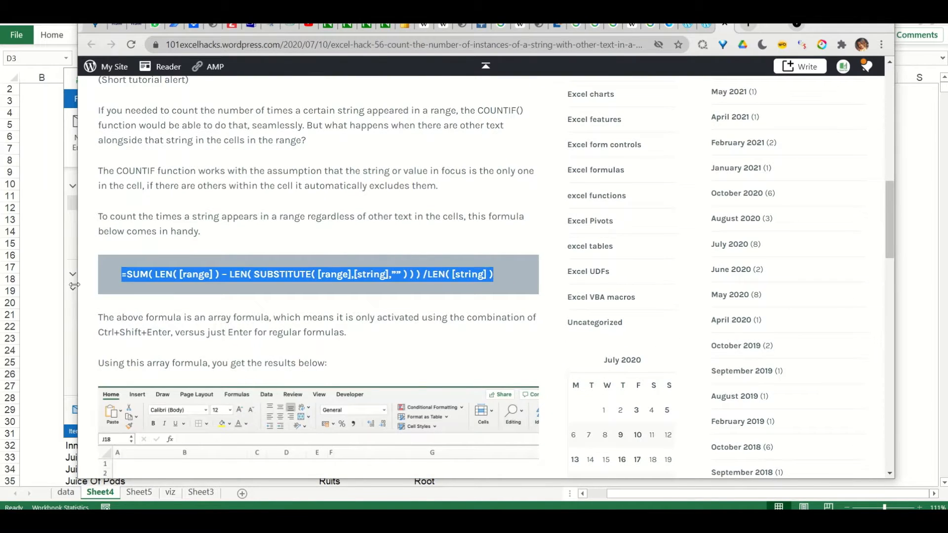
{"action": "key", "text": "ctrl+c"}
{"action": "key", "text": "alt+Tab"}
{"action": "left_click", "coordinate": [236, 59]}
{"action": "key", "text": "ctrl+v"}
Replace both [range] placeholders in the formula with the Parts Used range data!$I$4:$I$836
{"action": "left_click", "coordinate": [66, 492]}
{"action": "left_click", "coordinate": [561, 83]}
{"action": "key", "text": "ctrl+shift+Down"}
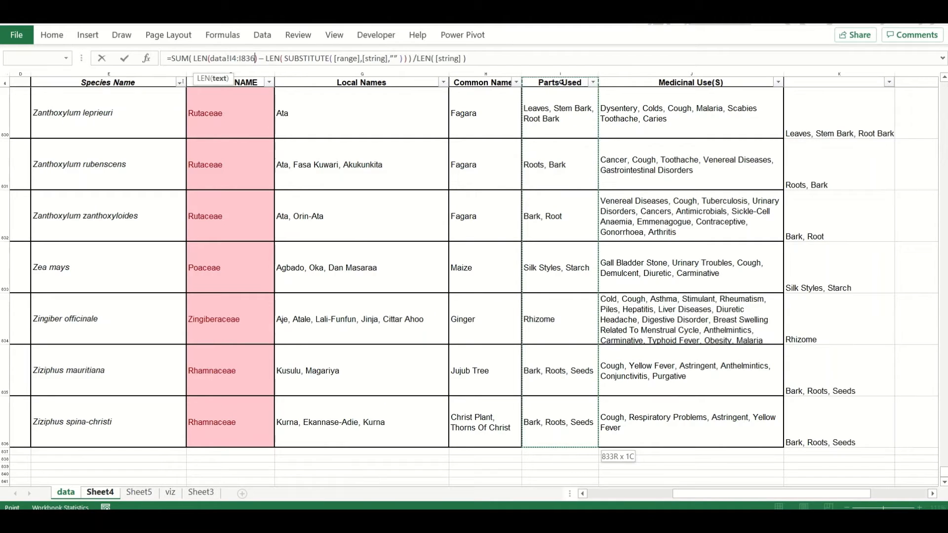
{"action": "key", "text": "alt+Tab"}
{"action": "key", "text": "alt+Tab"}
{"action": "left_click", "coordinate": [379, 58]}
Replace both [string] placeholders in the formula with the part name reference Sheet4!$C3
{"action": "left_click", "coordinate": [100, 492]}
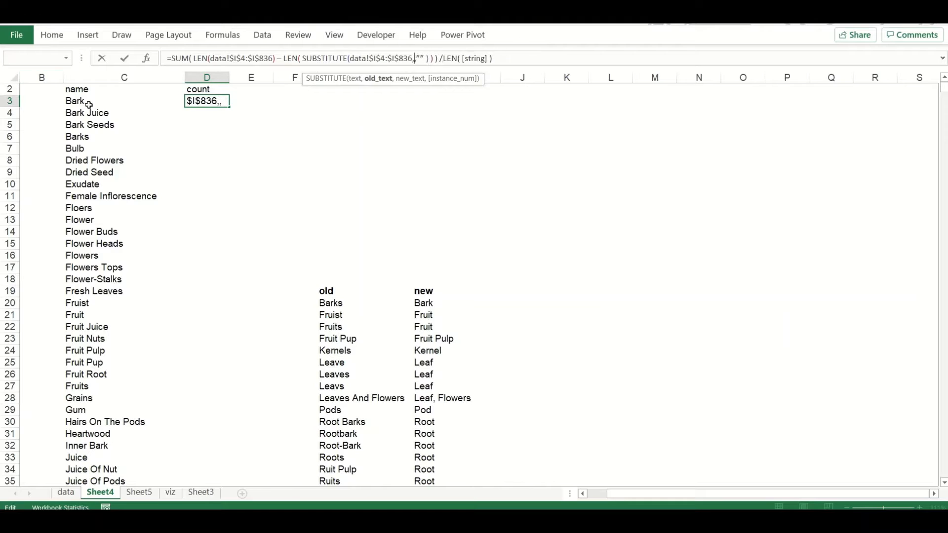
{"action": "key", "text": "F4"}
{"action": "key", "text": "F4"}
{"action": "key", "text": "F4"}
{"action": "left_click", "coordinate": [531, 58]}
{"action": "key", "text": "BackSpace"}
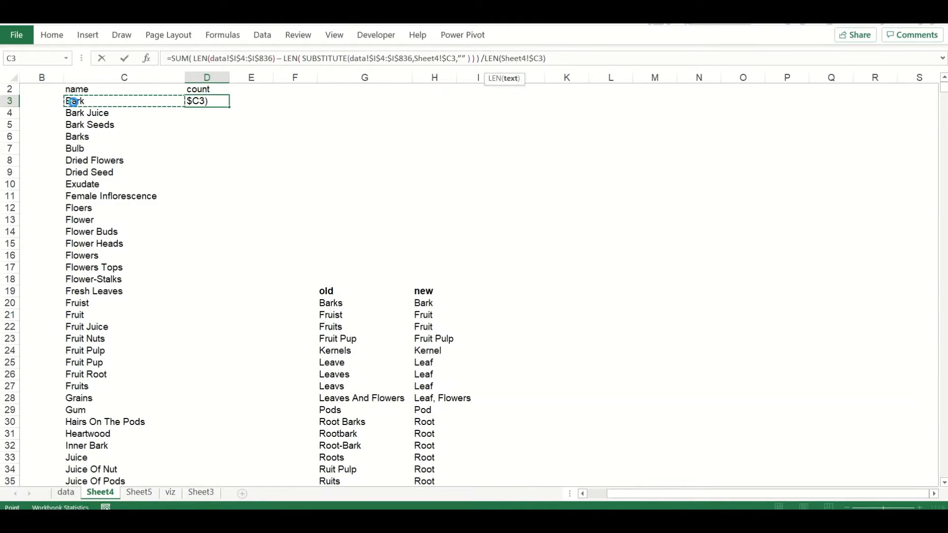
Remove the stray spaces inside the D3 counting formula and replace its long dash with a minus sign
{"action": "left_click", "coordinate": [194, 59]}
{"action": "key", "text": "BackSpace"}
{"action": "left_click", "coordinate": [281, 59]}
{"action": "key", "text": "BackSpace"}
{"action": "key", "text": "BackSpace"}
{"action": "key", "text": "BackSpace"}
{"action": "type", "text": "-"}
{"action": "left_click", "coordinate": [466, 58]}
{"action": "key", "text": "BackSpace"}
{"action": "key", "text": "Right"}
Correct the empty-string argument to "", enter the formula in D3 and fill it down the whole parts list
{"action": "key", "text": "BackSpace"}
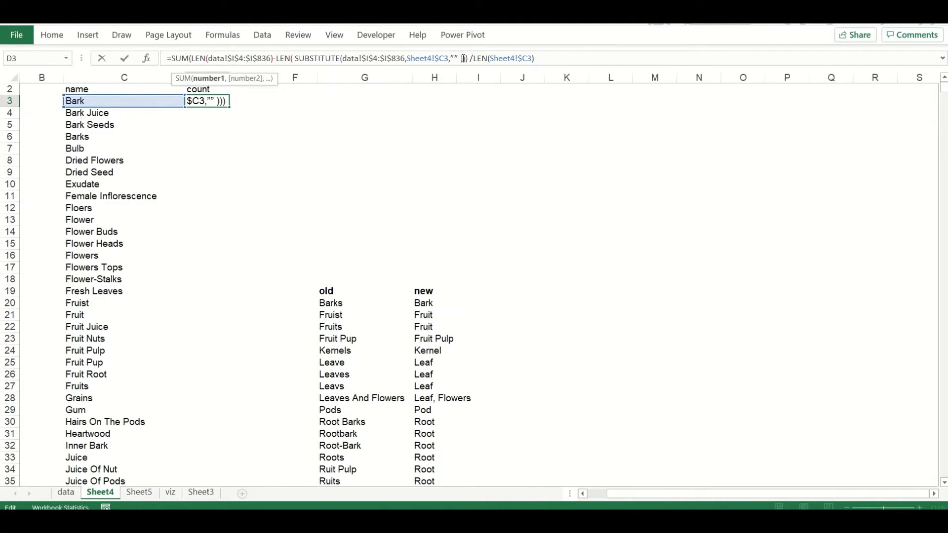
{"action": "key", "text": "Left"}
{"action": "key", "text": "Left"}
{"action": "key", "text": "BackSpace"}
{"action": "key", "text": "BackSpace"}
{"action": "key", "text": "BackSpace"}
{"action": "type", "text": "\"\""}
{"action": "key", "text": "ctrl+Return"}
{"action": "double_click", "coordinate": [229, 107]}
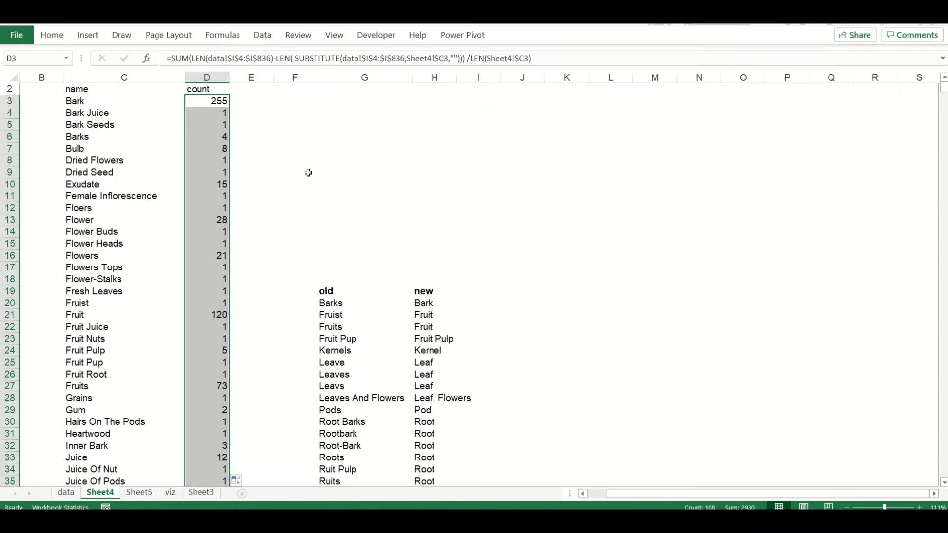
{"action": "left_click", "coordinate": [307, 172]}
{"action": "left_click", "coordinate": [219, 100]}
{"action": "double_click", "coordinate": [229, 106]}
Take the misspelled part name Floers from the parts list and open Find and Replace on the data sheet with it
{"action": "left_click", "coordinate": [223, 243]}
{"action": "left_click", "coordinate": [99, 208]}
{"action": "left_click_drag", "start_coordinate": [193, 59], "coordinate": [154, 57]}
{"action": "key", "text": "Return"}
{"action": "left_click", "coordinate": [65, 492]}
{"action": "key", "text": "ctrl+h"}
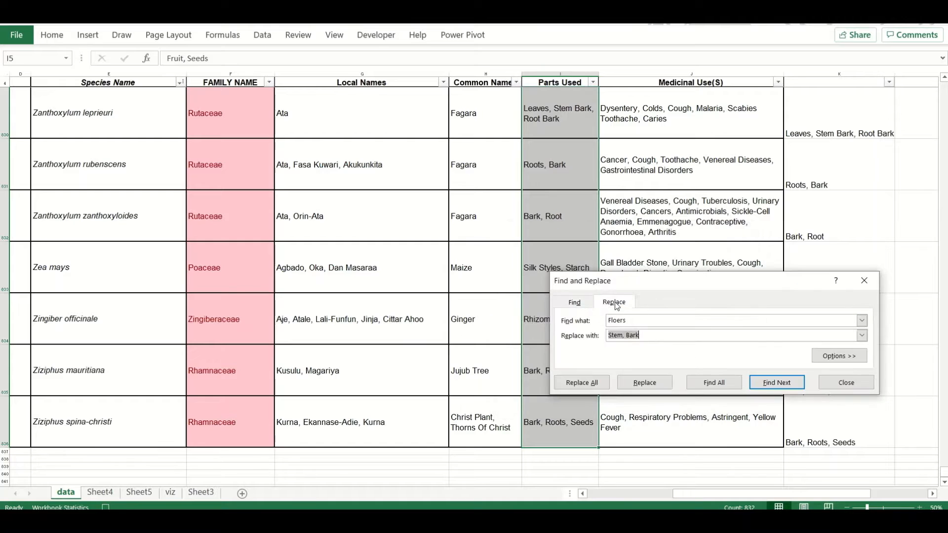
Set the replacement text to Flower, copied from the new column of the old-to-new table on Sheet4
{"action": "left_click", "coordinate": [100, 493]}
{"action": "scroll", "coordinate": [420, 396], "scroll_direction": "down", "scroll_amount": 9}
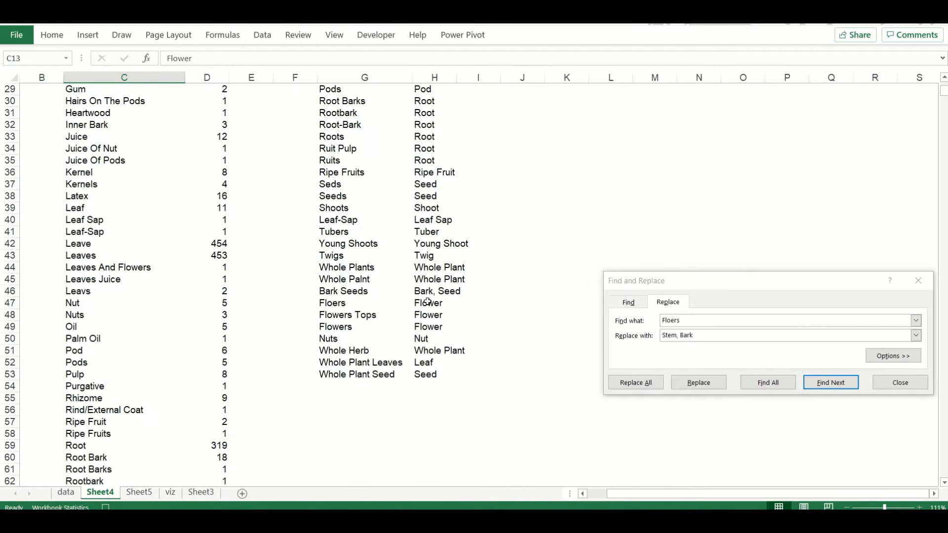
{"action": "left_click", "coordinate": [429, 302]}
{"action": "left_click_drag", "start_coordinate": [193, 58], "coordinate": [163, 59]}
{"action": "key", "text": "ctrl+c"}
{"action": "left_click_drag", "start_coordinate": [709, 335], "coordinate": [657, 335]}
{"action": "key", "text": "ctrl+v"}
{"action": "scroll", "coordinate": [247, 173], "scroll_direction": "up", "scroll_amount": 10}
{"action": "left_click", "coordinate": [69, 493]}
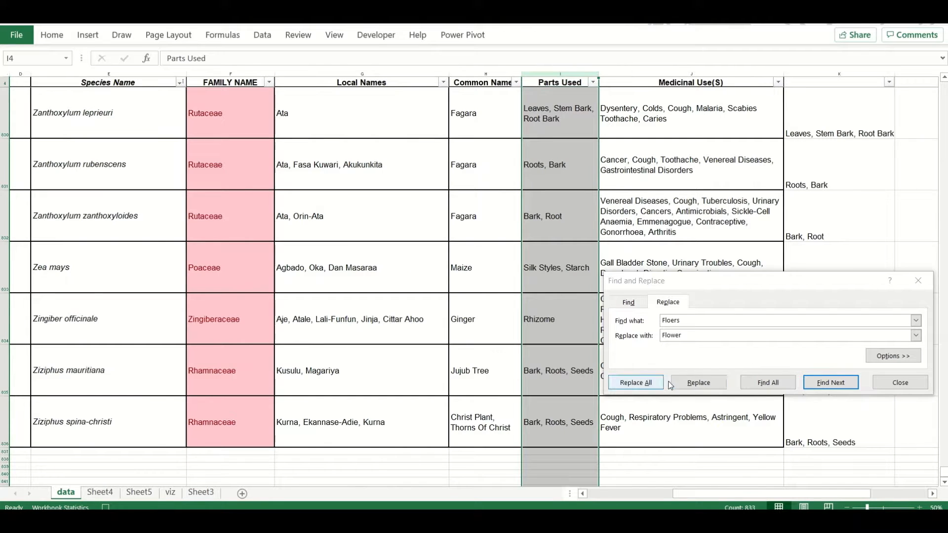
Replace every Floers with Flower in the data sheet's Parts Used column and close the replace dialog
{"action": "left_click", "coordinate": [767, 383]}
{"action": "left_click", "coordinate": [550, 74]}
{"action": "left_click", "coordinate": [776, 387]}
{"action": "left_click", "coordinate": [558, 75]}
{"action": "left_click", "coordinate": [640, 383]}
{"action": "left_click", "coordinate": [481, 307]}
{"action": "key", "text": "Escape"}
Copy the old-to-new table on Sheet4 up to G2 and fit column H to its contents
{"action": "left_click", "coordinate": [101, 492]}
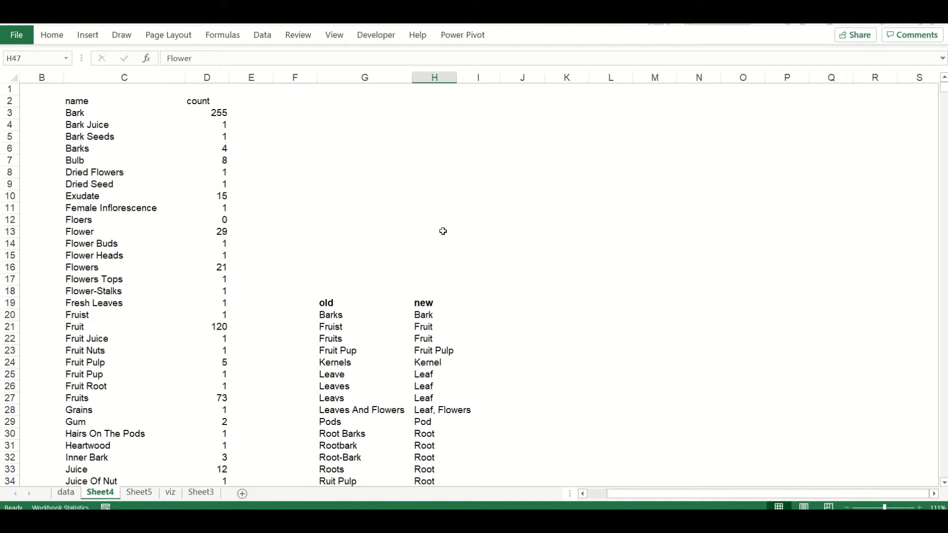
{"action": "left_click", "coordinate": [336, 302]}
{"action": "key", "text": "ctrl+shift+Right"}
{"action": "key", "text": "ctrl+shift+Down"}
{"action": "key", "text": "ctrl+c"}
{"action": "scroll", "coordinate": [328, 300], "scroll_direction": "up", "scroll_amount": 7}
{"action": "left_click", "coordinate": [345, 101]}
{"action": "key", "text": "ctrl+v"}
{"action": "double_click", "coordinate": [456, 78]}
Clear the leftover rows below the relocated table and move its last rows up over the Floers entry
{"action": "scroll", "coordinate": [365, 328], "scroll_direction": "down", "scroll_amount": 10}
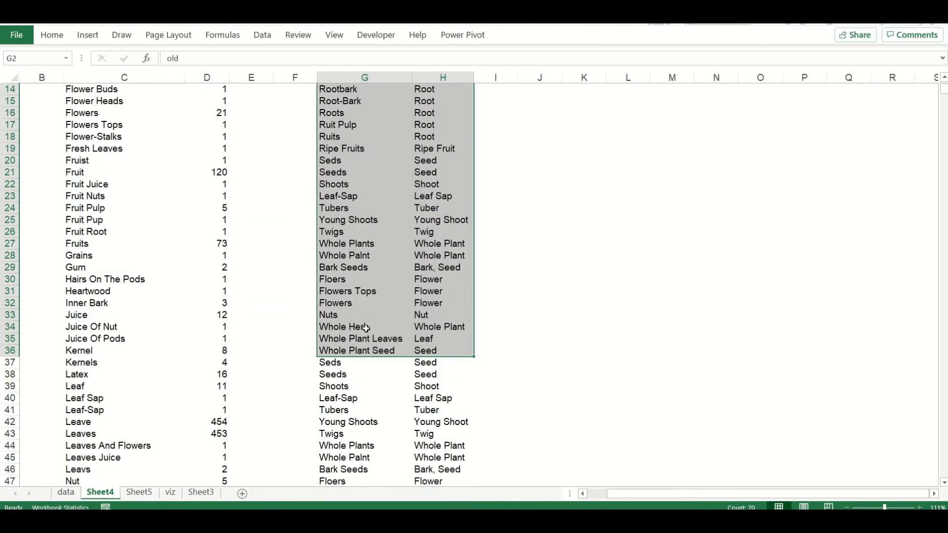
{"action": "left_click_drag", "start_coordinate": [337, 165], "coordinate": [429, 350]}
{"action": "key", "text": "Delete"}
{"action": "scroll", "coordinate": [383, 385], "scroll_direction": "up", "scroll_amount": 10}
{"action": "scroll", "coordinate": [337, 437], "scroll_direction": "down", "scroll_amount": 1}
{"action": "left_click_drag", "start_coordinate": [340, 410], "coordinate": [451, 469]}
{"action": "key", "text": "ctrl+x"}
{"action": "key", "text": "Up"}
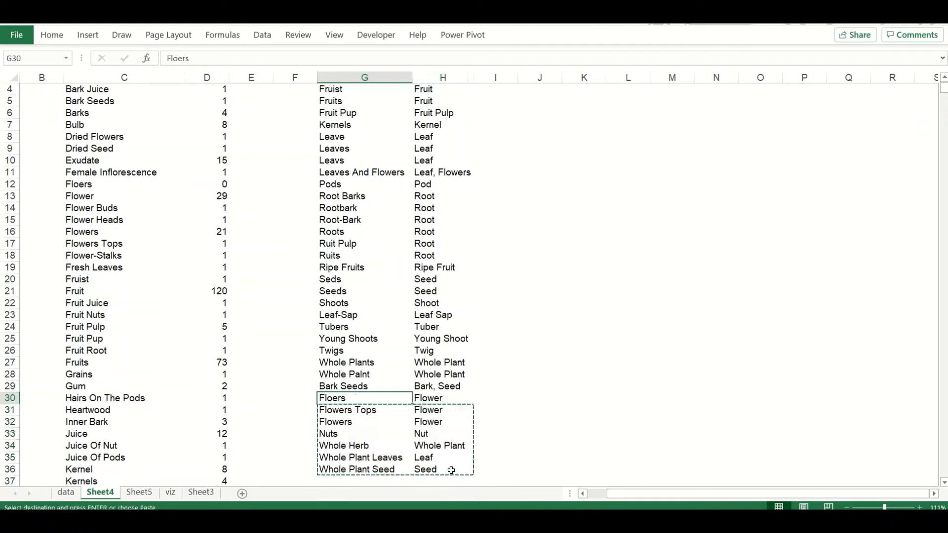
{"action": "key", "text": "ctrl+v"}
Open the recorded Macro1 code in Module2 in the Visual Basic editor and reposition the editor window
{"action": "scroll", "coordinate": [450, 466], "scroll_direction": "up", "scroll_amount": 1}
{"action": "left_click", "coordinate": [494, 184]}
{"action": "left_click", "coordinate": [488, 112]}
{"action": "key", "text": "alt+F11"}
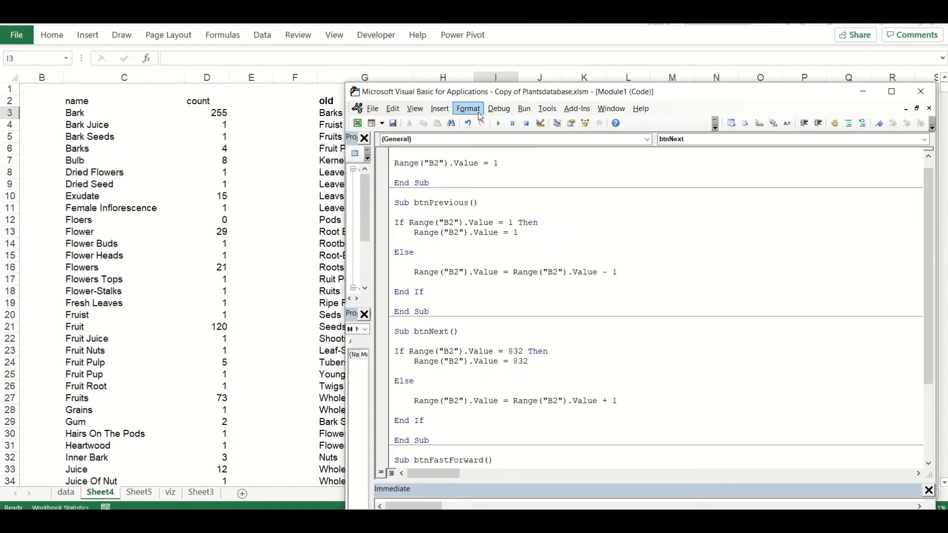
{"action": "left_click_drag", "start_coordinate": [372, 189], "coordinate": [461, 190]}
{"action": "double_click", "coordinate": [404, 279]}
{"action": "left_click_drag", "start_coordinate": [721, 92], "coordinate": [345, 148]}
{"action": "left_click_drag", "start_coordinate": [346, 161], "coordinate": [693, 153]}
{"action": "left_click", "coordinate": [340, 101]}
{"action": "key", "text": "ctrl+shift+Right"}
{"action": "key", "text": "ctrl+shift+Down"}
{"action": "key", "text": "ctrl+c"}
{"action": "scroll", "coordinate": [340, 100], "scroll_direction": "up", "scroll_amount": 1}
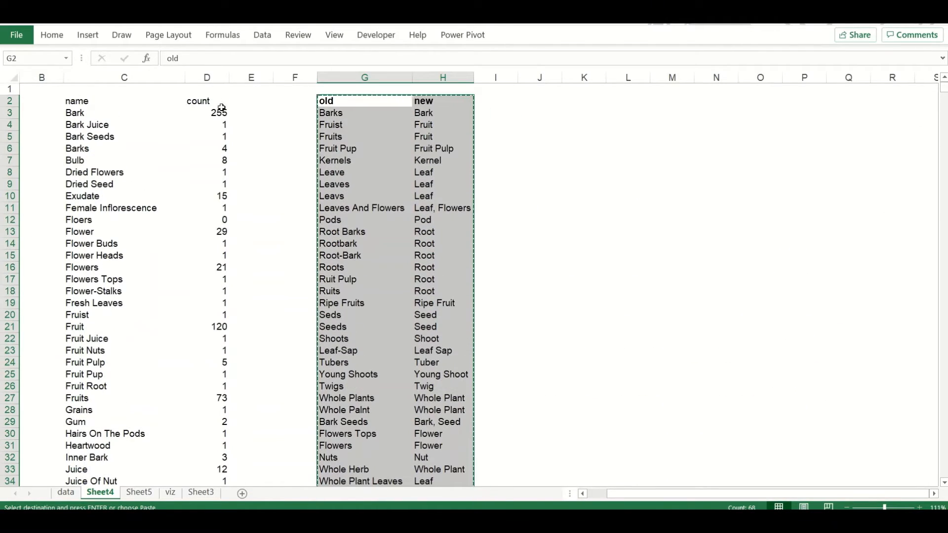
Add an old count column in E beside count and paste the part counts into it as values
{"action": "left_click", "coordinate": [241, 102]}
{"action": "type", "text": "old count"}
{"action": "key", "text": "Return"}
{"action": "key", "text": "Left"}
{"action": "key", "text": "ctrl+shift+Down"}
{"action": "key", "text": "ctrl+c"}
{"action": "key", "text": "Right"}
{"action": "right_click", "coordinate": [242, 103]}
{"action": "left_click", "coordinate": [297, 165]}
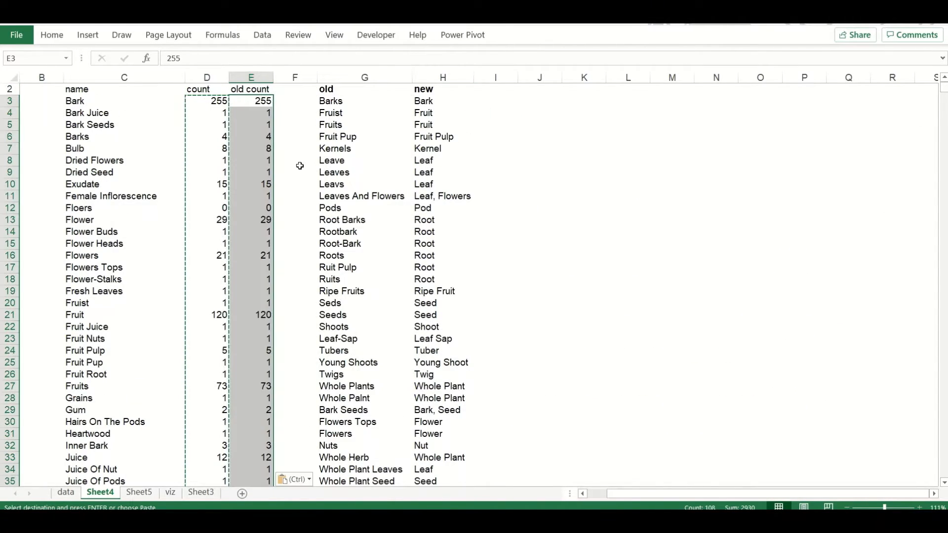
{"action": "left_click", "coordinate": [52, 37]}
{"action": "left_click", "coordinate": [235, 80]}
{"action": "left_click", "coordinate": [291, 213]}
{"action": "left_click", "coordinate": [442, 243]}
Copy the old-to-new table from Sheet4 onto the data sheet starting at cell T4
{"action": "left_click", "coordinate": [332, 91]}
{"action": "key", "text": "ctrl+shift+Right"}
{"action": "key", "text": "ctrl+shift+Down"}
{"action": "key", "text": "ctrl+c"}
{"action": "left_click", "coordinate": [65, 492]}
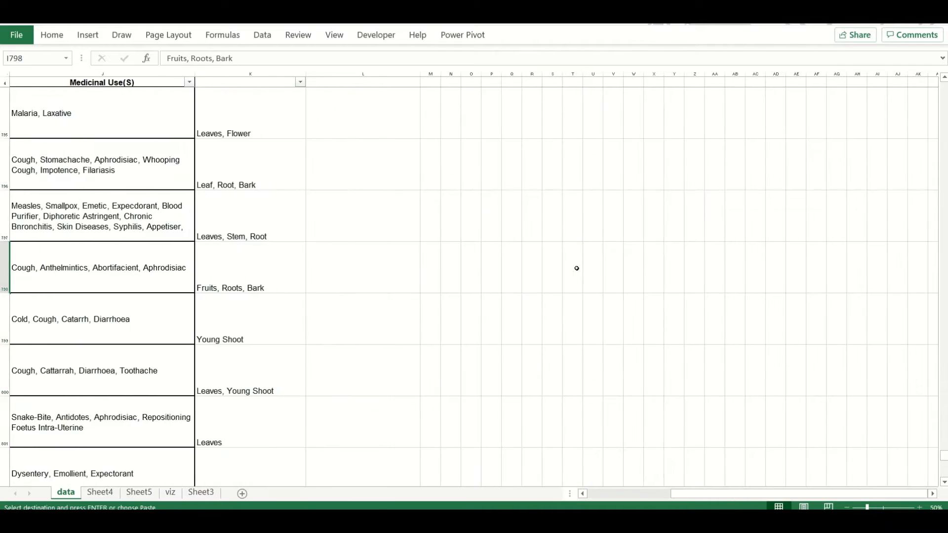
{"action": "scroll", "coordinate": [575, 268], "scroll_direction": "up", "scroll_amount": 3}
{"action": "left_click", "coordinate": [64, 290]}
{"action": "left_click", "coordinate": [552, 82]}
{"action": "left_click", "coordinate": [572, 82]}
{"action": "key", "text": "ctrl+v"}
Fit columns T and U to their contents and add the header status in V4
{"action": "key", "text": "Down"}
{"action": "key", "text": "Right"}
{"action": "double_click", "coordinate": [582, 74]}
{"action": "double_click", "coordinate": [622, 74]}
{"action": "left_click", "coordinate": [640, 82]}
{"action": "type", "text": "status"}
{"action": "key", "text": "Return"}
Delete the redundant ActiveCell.Replace block and its duplicate selection lines from Macro1 in the Visual Basic editor
{"action": "key", "text": "alt+Tab"}
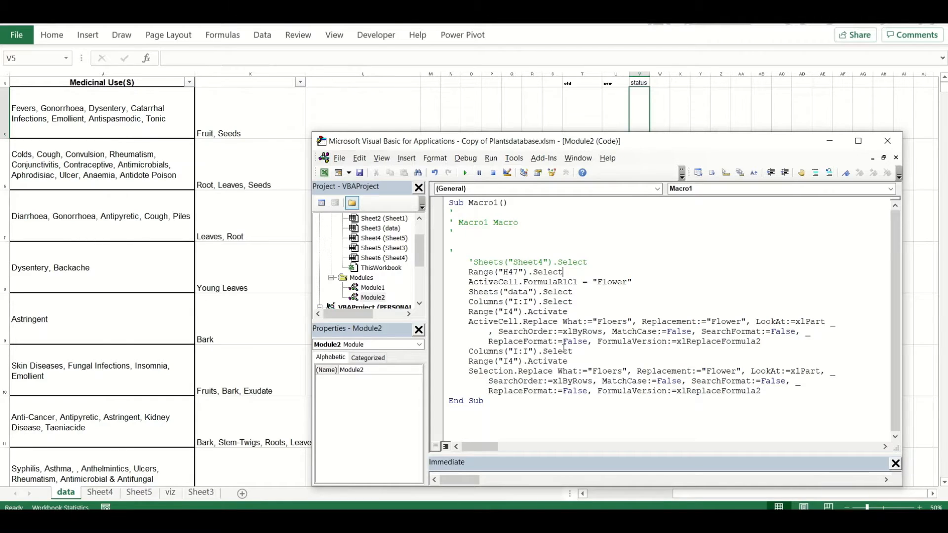
{"action": "scroll", "coordinate": [232, 222], "scroll_direction": "left", "scroll_amount": 2}
{"action": "left_click_drag", "start_coordinate": [767, 341], "coordinate": [468, 314]}
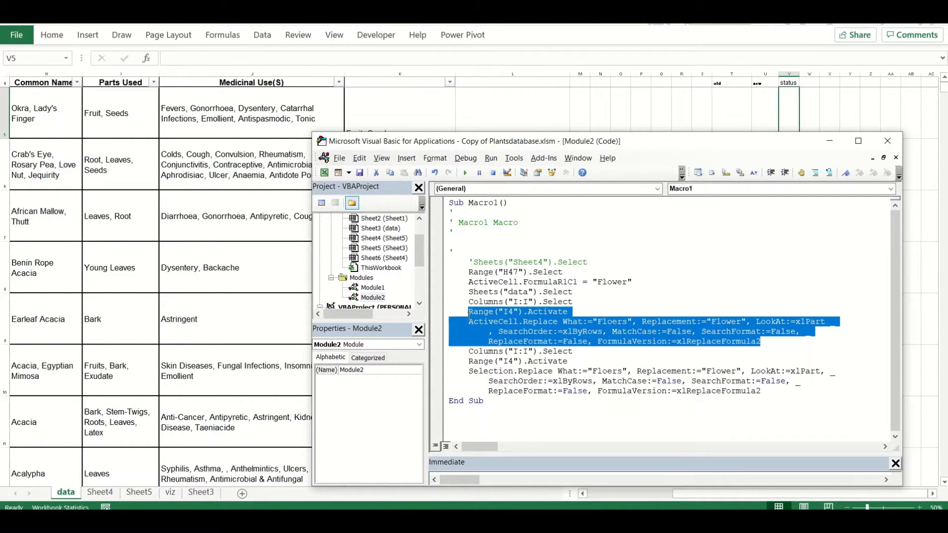
{"action": "key", "text": "shift+Up"}
{"action": "key", "text": "BackSpace"}
{"action": "key", "text": "BackSpace"}
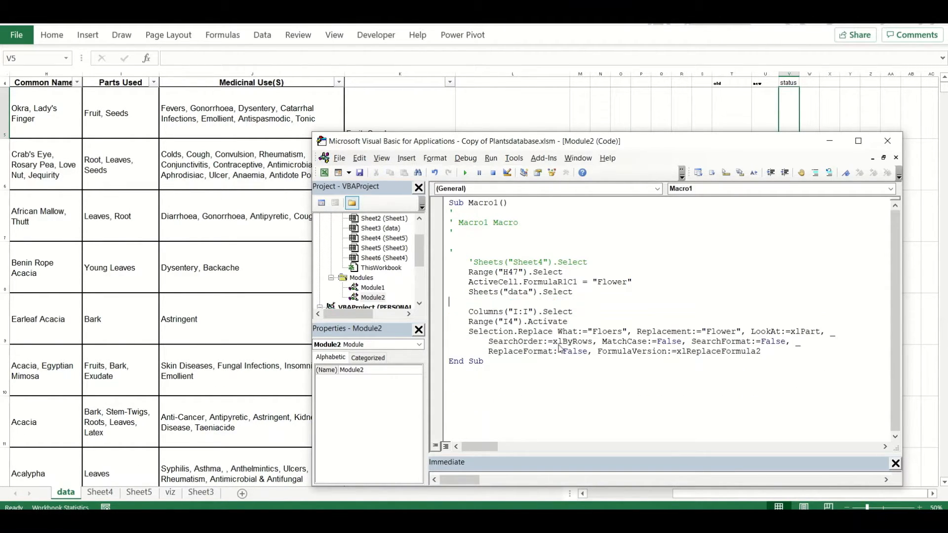
Delete the H47 selection, the Flower cell entry and the comment lines from the macro
{"action": "left_click", "coordinate": [638, 282]}
{"action": "key", "text": "shift+Home"}
{"action": "key", "text": "BackSpace"}
{"action": "key", "text": "shift+Up"}
{"action": "key", "text": "shift+Up"}
{"action": "key", "text": "shift+Up"}
{"action": "key", "text": "shift+Up"}
{"action": "key", "text": "shift+Up"}
{"action": "key", "text": "shift+Up"}
{"action": "key", "text": "shift+Home"}
{"action": "key", "text": "BackSpace"}
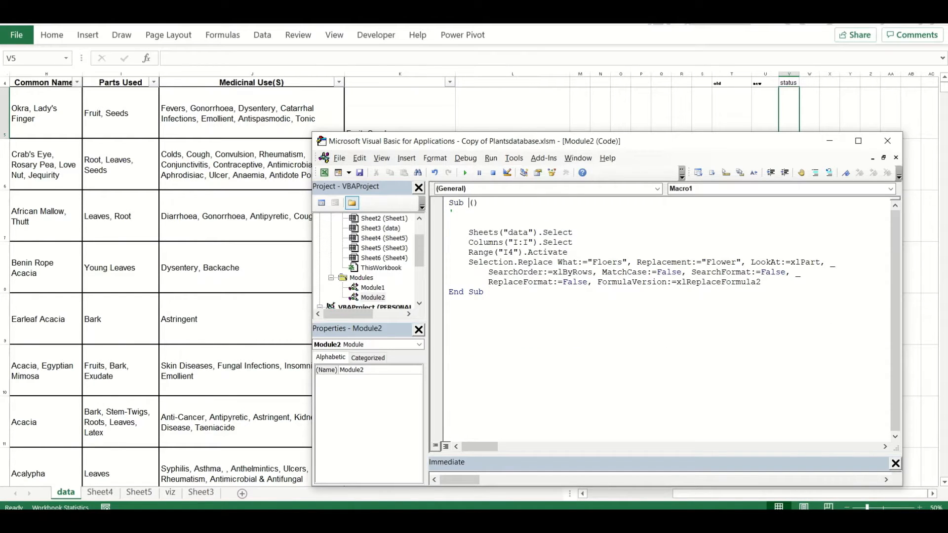
Rename the macro FindandReplaceMulti and begin a For i = 1 To 33 loop above the replace code
{"action": "type", "text": "F"}
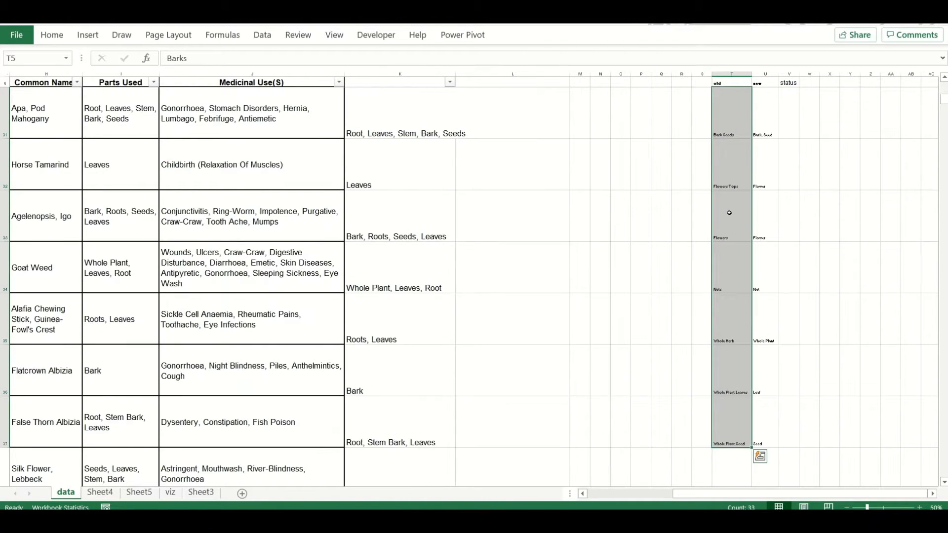
{"action": "key", "text": "alt+F11"}
{"action": "key", "text": "Up"}
{"action": "key", "text": "Return"}
Declare oldTxt and newTxt as String and close the loop with Next i
{"action": "type", "text": "dim oldTxt as string"}
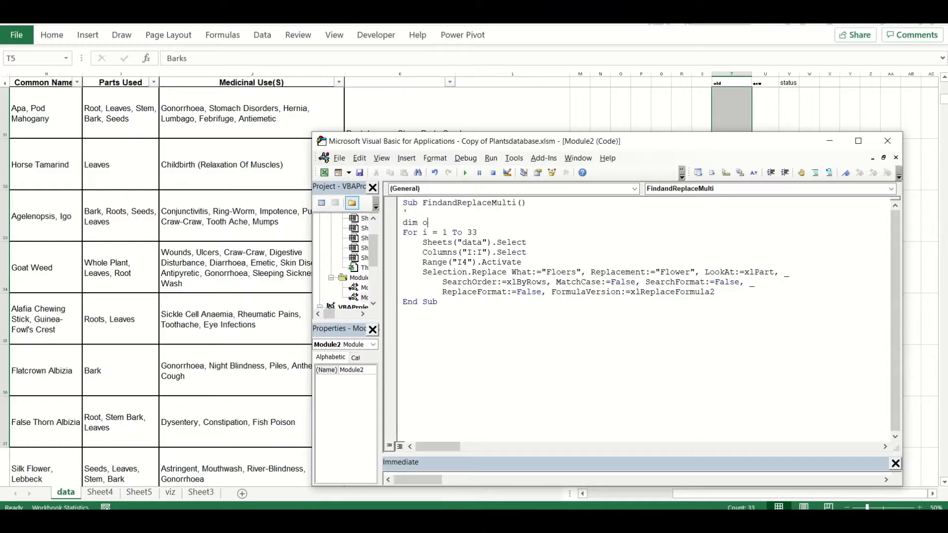
{"action": "key", "text": "Return"}
{"action": "type", "text": "dim newTxt as string"}
{"action": "key", "text": "Return"}
{"action": "key", "text": "Down"}
{"action": "key", "text": "Down"}
Inside the loop, set oldTxt to Cells(i + 4, 20) and newTxt to Cells(i + 5, 21)
{"action": "key", "text": "Return"}
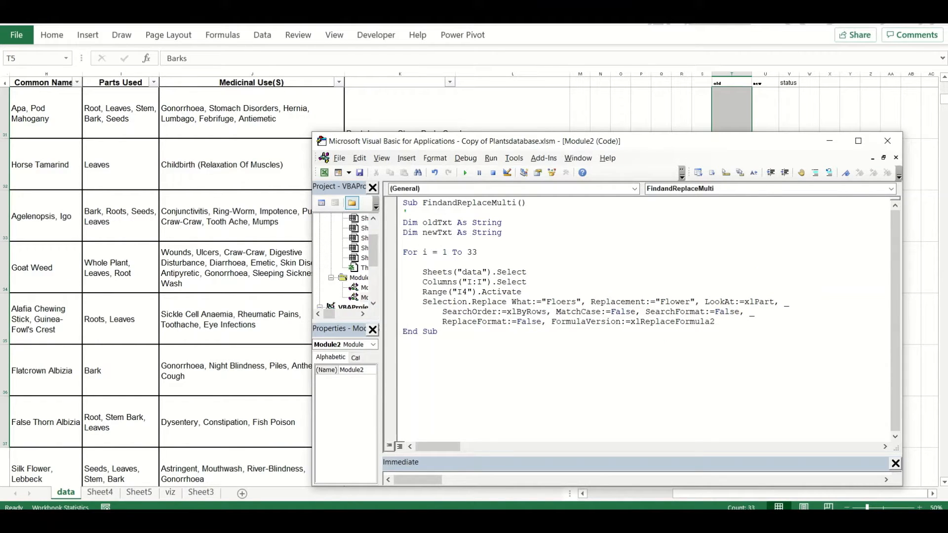
{"action": "type", "text": "t i"}
{"action": "key", "text": "Up"}
{"action": "key", "text": "Up"}
{"action": "key", "text": "Up"}
{"action": "key", "text": "Up"}
{"action": "key", "text": "Up"}
{"action": "key", "text": "Up"}
{"action": "key", "text": "Up"}
{"action": "key", "text": "Up"}
{"action": "key", "text": "Return"}
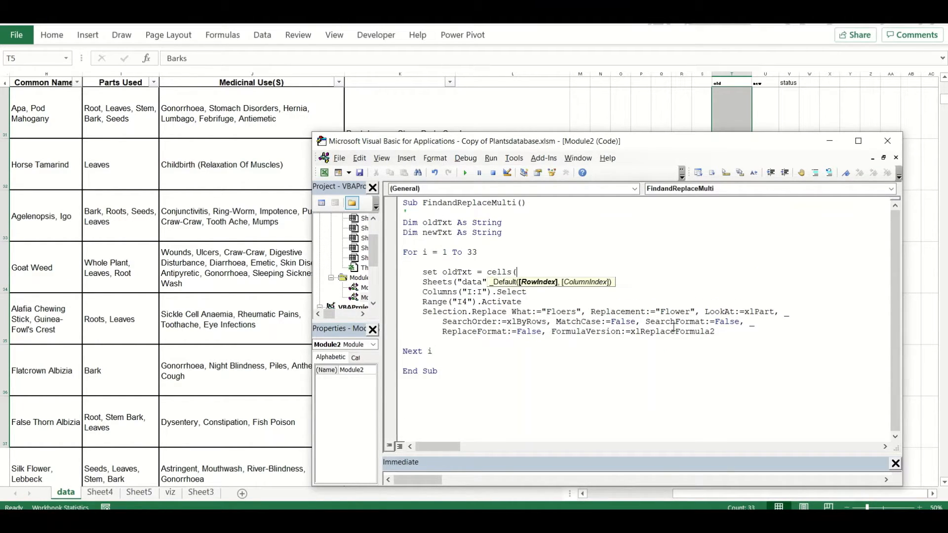
{"action": "type", "text": "set oldTxt = cells(i"}
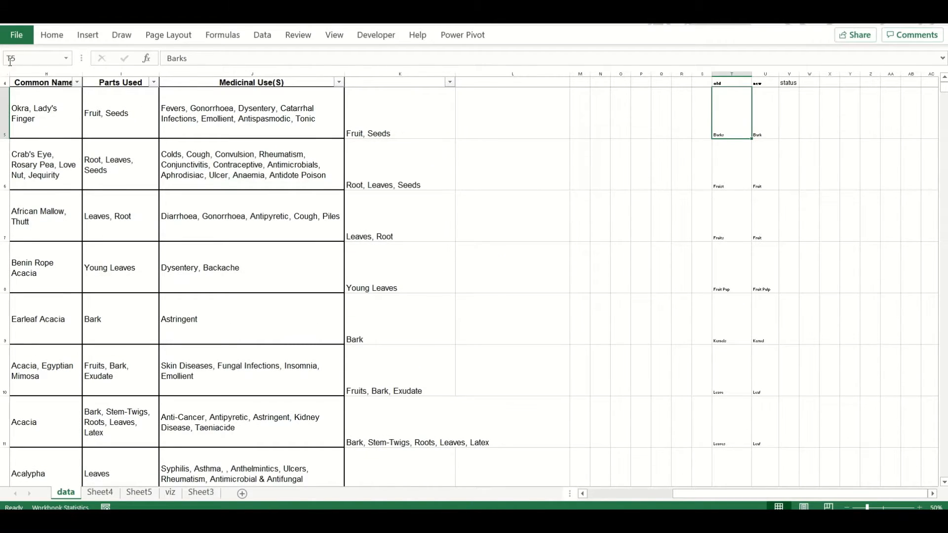
{"action": "type", "text": "+ 4, "}
{"action": "type", "text": "20)"}
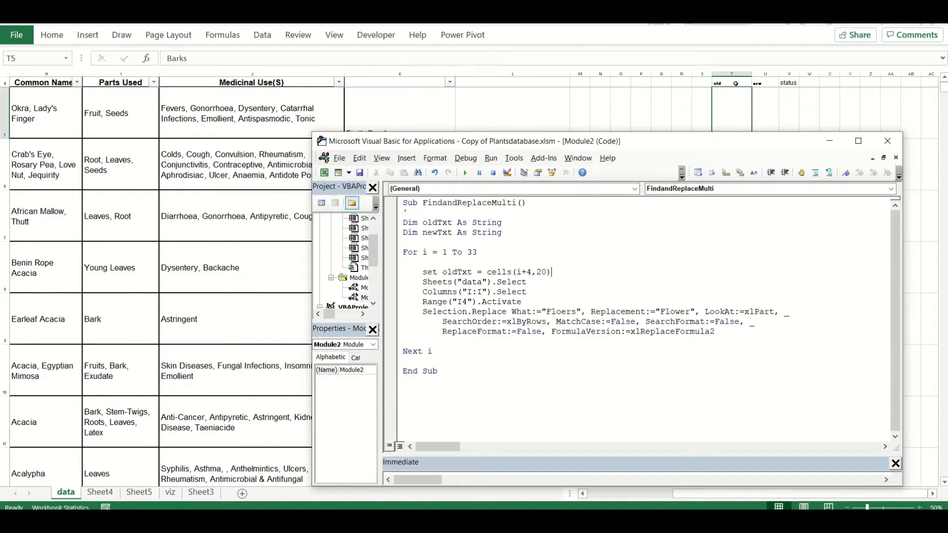
{"action": "key", "text": "Return"}
{"action": "type", "text": "set newTxt = cells(i+5,21)"}
{"action": "key", "text": "Return"}
Correct the newTxt row to i + 4, replace oldTxt with newTxt in the loop, and write Completed to Cells(i + 4, 22)
{"action": "type", "text": "i"}
{"action": "left_click", "coordinate": [541, 283]}
{"action": "left_click", "coordinate": [480, 329]}
{"action": "key", "text": "BackSpace"}
{"action": "type", "text": "4"}
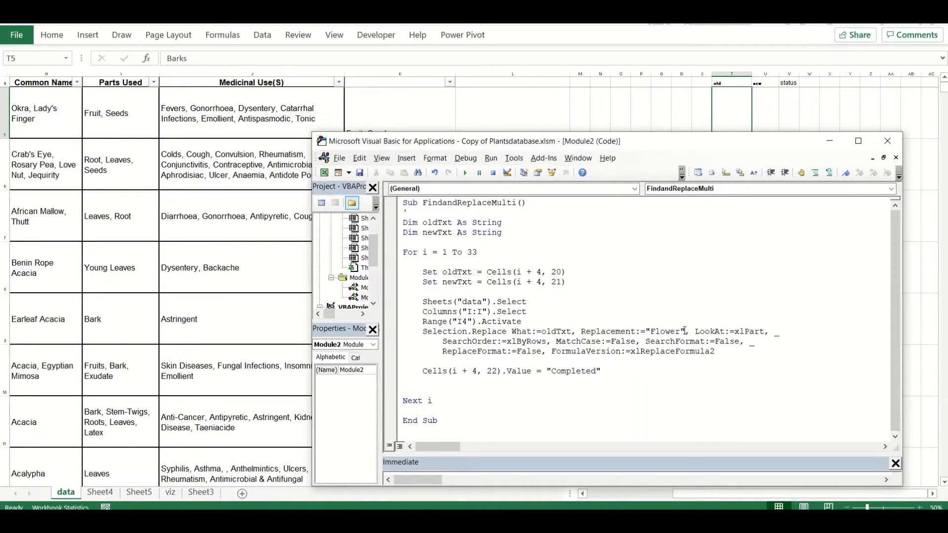
{"action": "left_click_drag", "start_coordinate": [474, 142], "coordinate": [223, 125]}
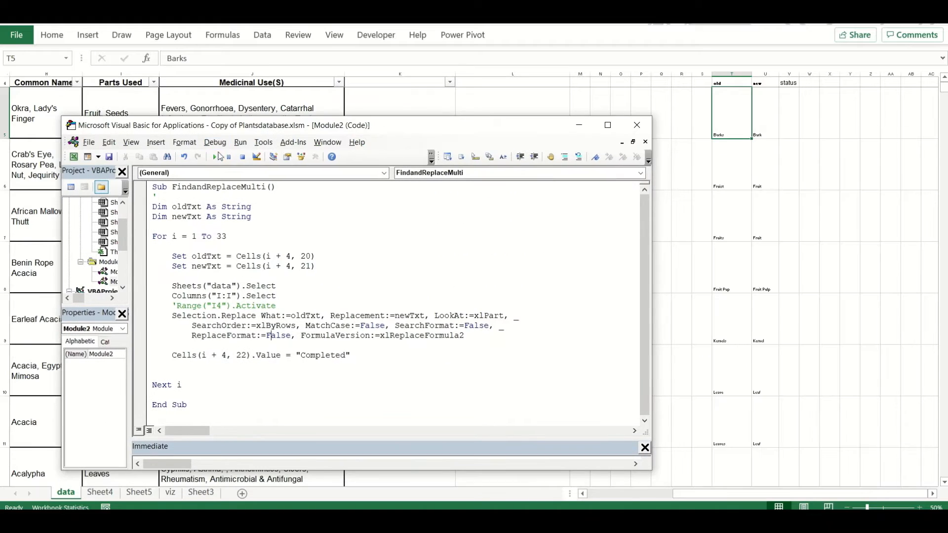
Try running the macro with .Text appended to the oldTxt and newTxt cell references
{"action": "key", "text": "F8"}
{"action": "left_click", "coordinate": [322, 259]}
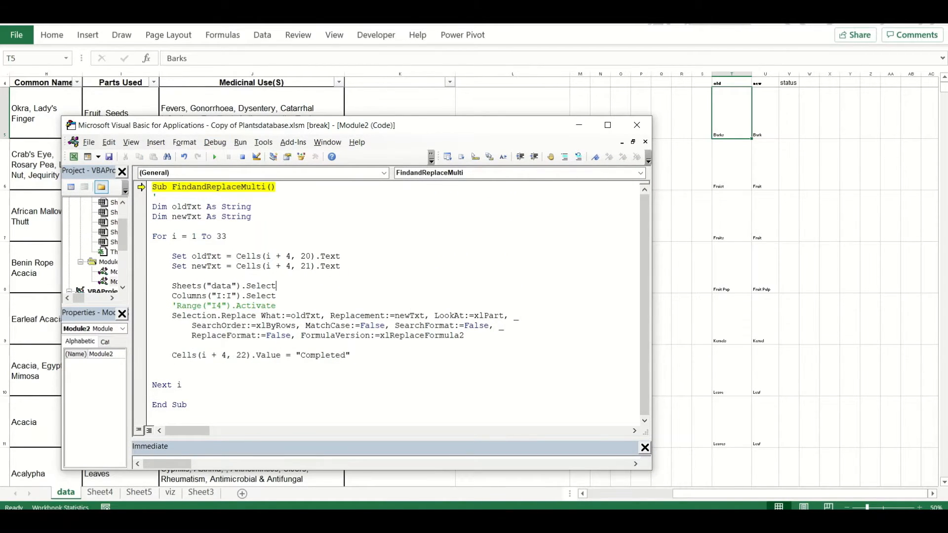
{"action": "key", "text": "F5"}
{"action": "key", "text": "Return"}
Make the oldTxt and newTxt assignments read .Value and remove their Set keywords
{"action": "left_click", "coordinate": [341, 256]}
{"action": "key", "text": "BackSpace"}
{"action": "key", "text": "BackSpace"}
{"action": "key", "text": "BackSpace"}
{"action": "key", "text": "BackSpace"}
{"action": "key", "text": "BackSpace"}
{"action": "left_click_drag", "start_coordinate": [192, 256], "coordinate": [230, 256]}
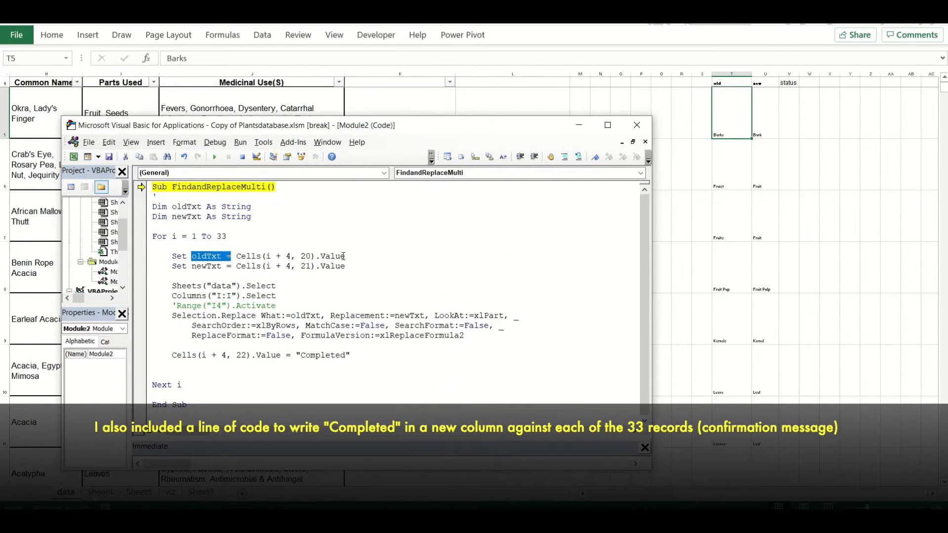
Step through the first loop pass of the macro and print newTxt in the Immediate window
{"action": "key", "text": "F8"}
{"action": "key", "text": "F8"}
{"action": "key", "text": "F8"}
{"action": "key", "text": "F8"}
{"action": "key", "text": "F8"}
{"action": "key", "text": "F8"}
{"action": "key", "text": "F8"}
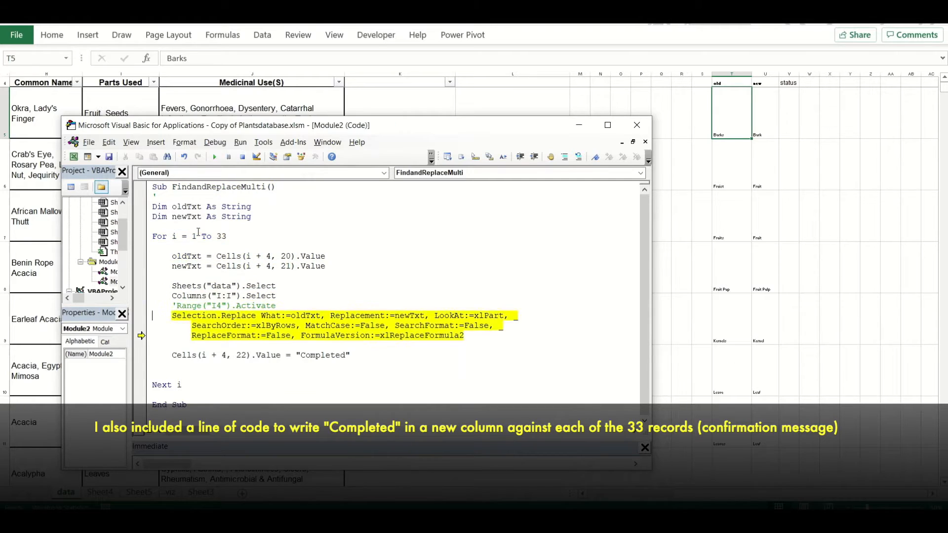
{"action": "key", "text": "ctrl+g"}
{"action": "type", "text": "debug.p"}
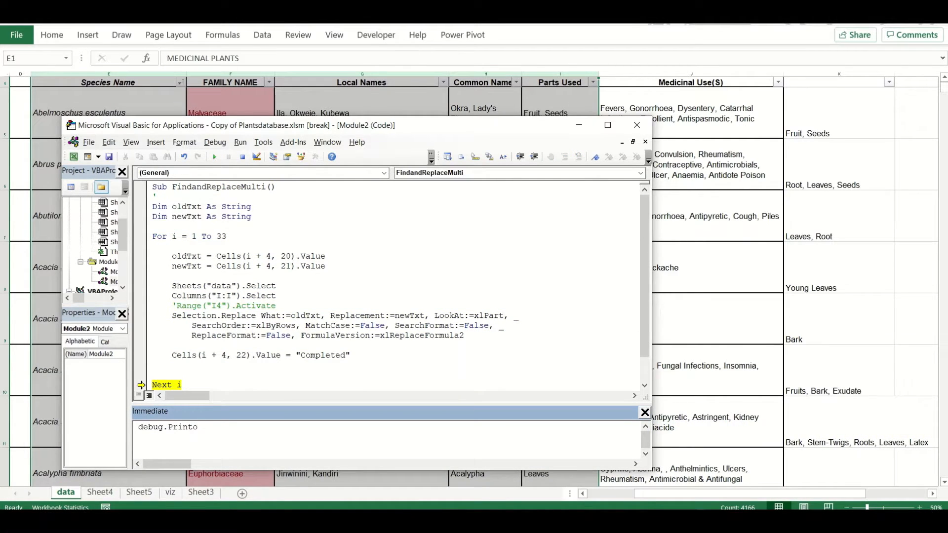
{"action": "type", "text": "newTxt"}
{"action": "key", "text": "Return"}
Run the remaining iterations of the find-and-replace macro and open the part counts in Sheet4
{"action": "scroll", "coordinate": [811, 192], "scroll_direction": "right", "scroll_amount": 4}
{"action": "left_click", "coordinate": [214, 157]}
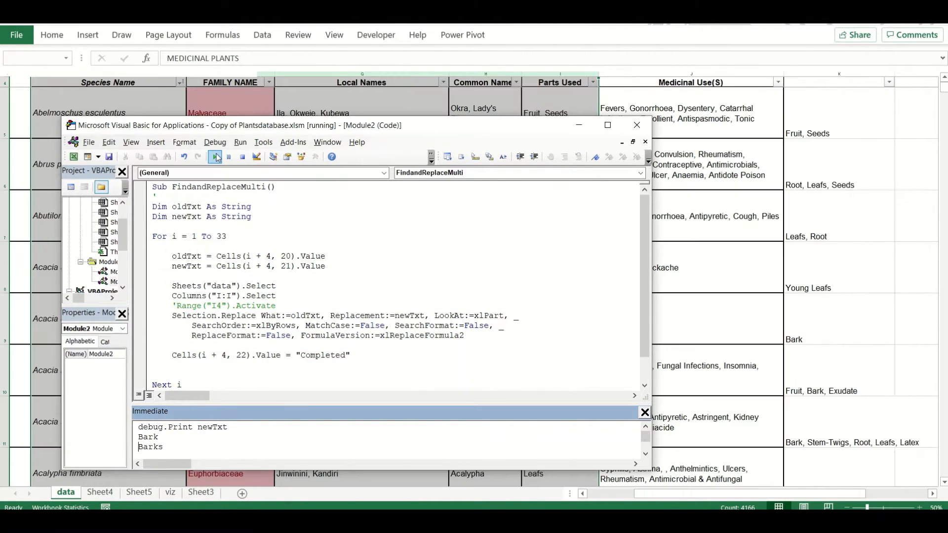
{"action": "left_click", "coordinate": [785, 212]}
{"action": "scroll", "coordinate": [784, 210], "scroll_direction": "right", "scroll_amount": 4}
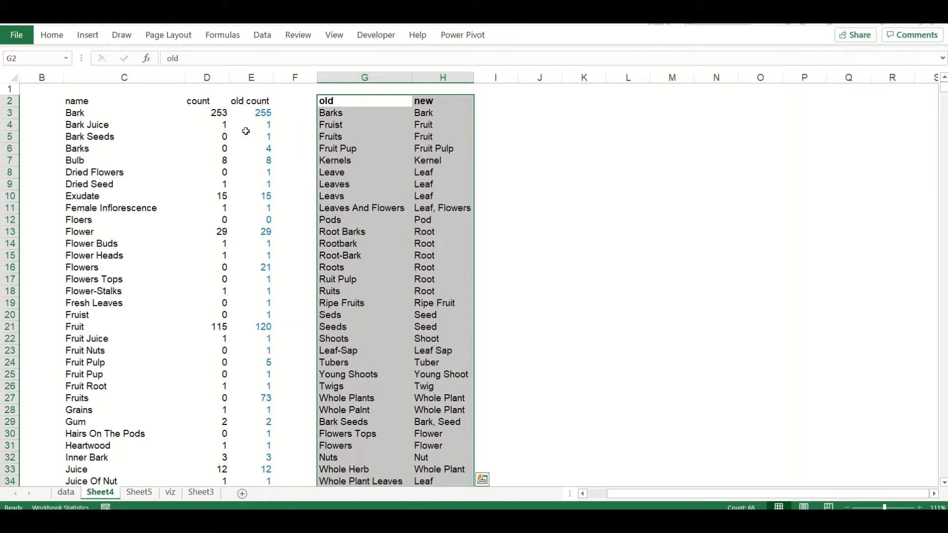
{"action": "left_click", "coordinate": [210, 138]}
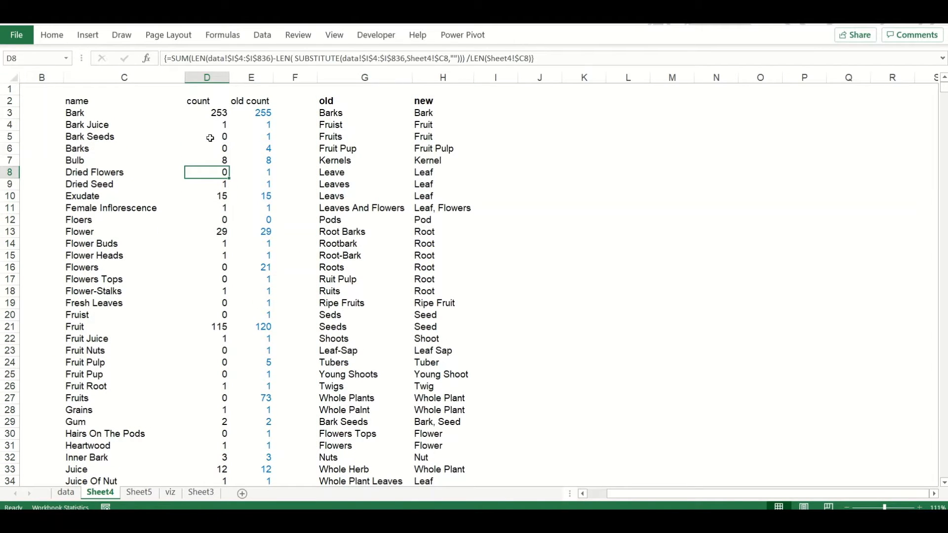
Total the count and old count columns with SUM in cells D1 and E1
{"action": "key", "text": "Down"}
{"action": "key", "text": "Down"}
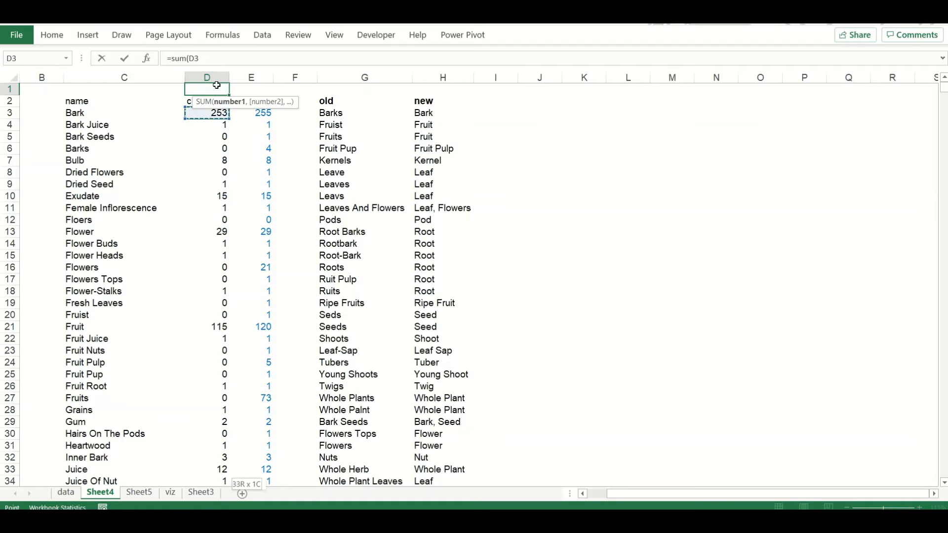
{"action": "key", "text": "Return"}
{"action": "left_click", "coordinate": [217, 88]}
{"action": "key", "text": "ctrl+c"}
{"action": "key", "text": "Right"}
{"action": "key", "text": "ctrl+v"}
{"action": "key", "text": "ctrl+Down"}
{"action": "key", "text": "ctrl+Up"}
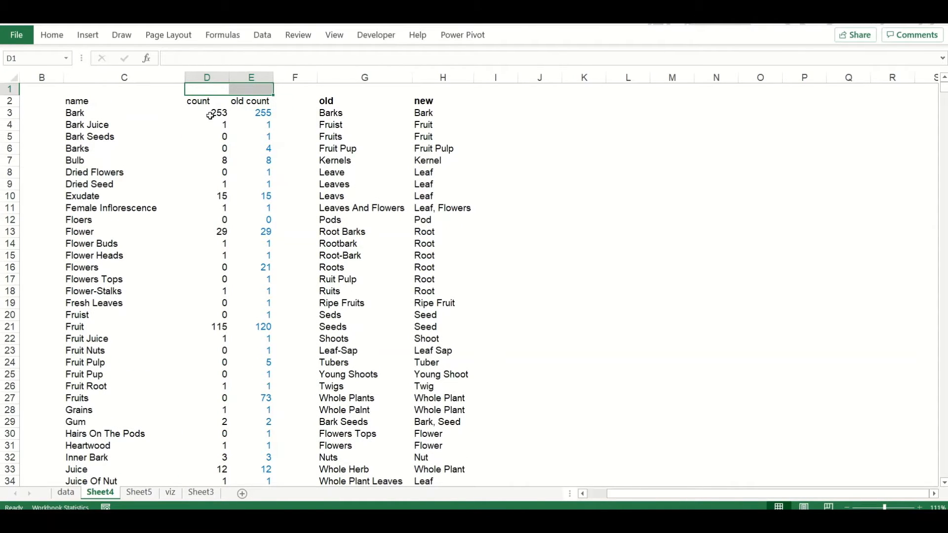
Compare the new and old occurrence counts for Bark and Flower in Sheet4
{"action": "left_click", "coordinate": [226, 117]}
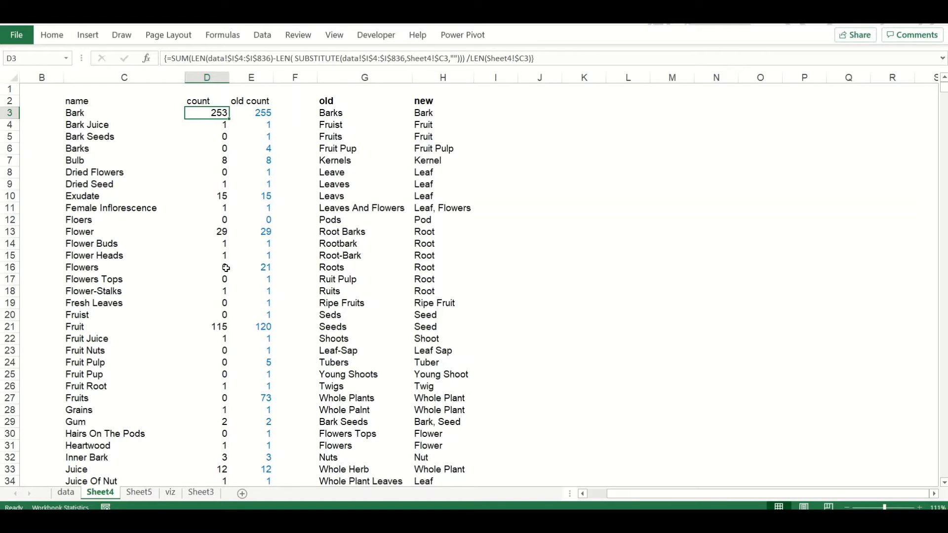
{"action": "left_click", "coordinate": [266, 233]}
{"action": "left_click", "coordinate": [226, 116]}
Add a replacement pair of Leafs and Leaf below the old and new lists on the data sheet
{"action": "key", "text": "ctrl+Page_Up"}
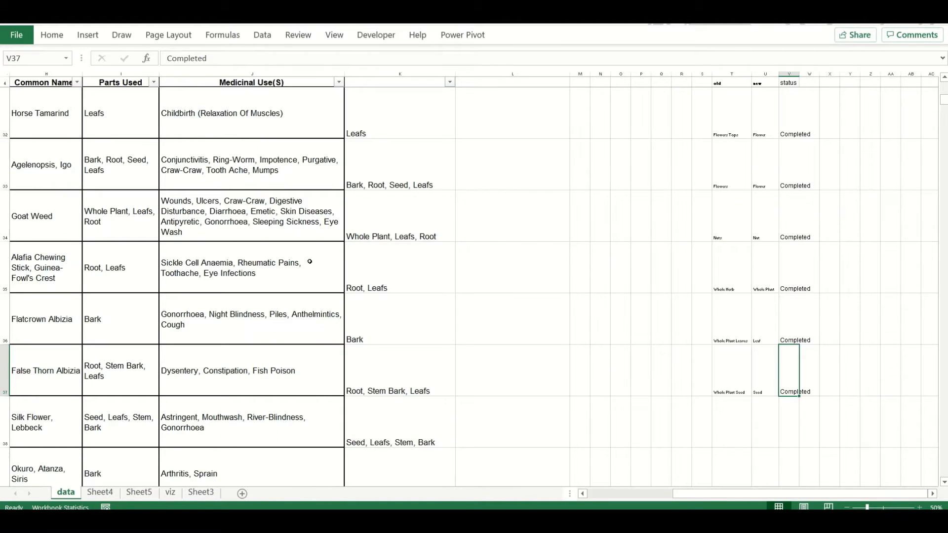
{"action": "left_click", "coordinate": [732, 421]}
{"action": "type", "text": "Leafs"}
{"action": "key", "text": "Tab"}
{"action": "type", "text": "Leaf"}
Examine the Parts Used column for leftover Leafs entries and check the leaf pairs in the replacement list
{"action": "left_click", "coordinate": [417, 256]}
{"action": "left_click", "coordinate": [108, 289]}
{"action": "scroll", "coordinate": [127, 356], "scroll_direction": "down", "scroll_amount": 5}
{"action": "scroll", "coordinate": [127, 355], "scroll_direction": "down", "scroll_amount": 11}
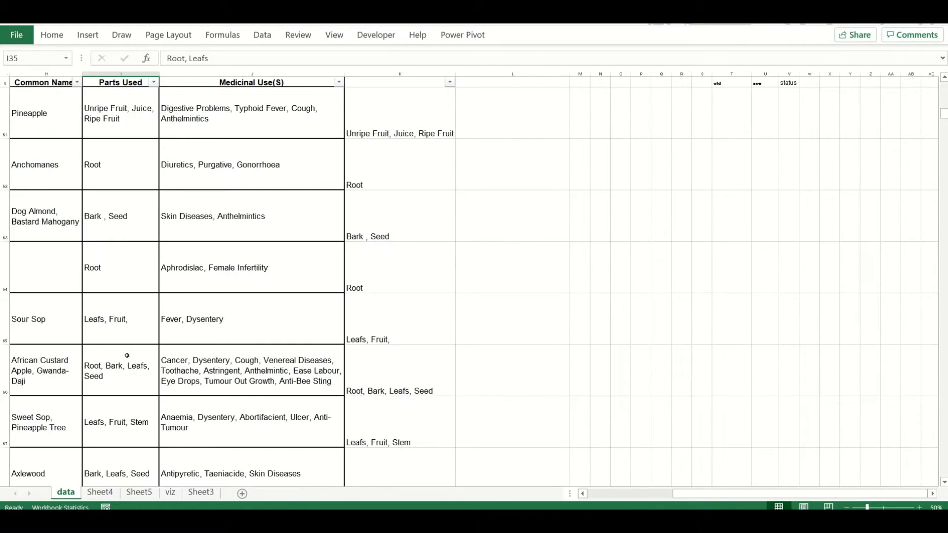
{"action": "scroll", "coordinate": [129, 345], "scroll_direction": "down", "scroll_amount": 8}
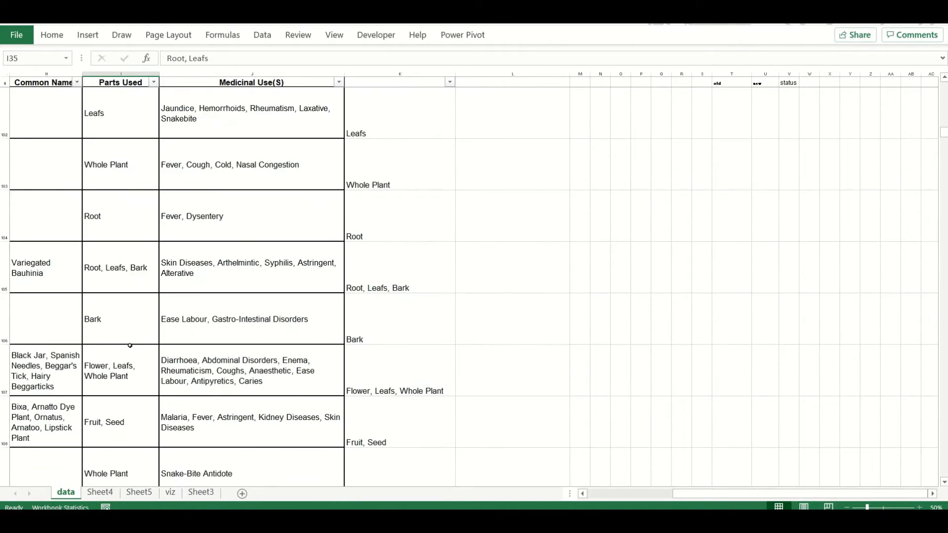
{"action": "key", "text": "Return"}
{"action": "scroll", "coordinate": [281, 191], "scroll_direction": "down", "scroll_amount": 3}
{"action": "left_click", "coordinate": [750, 111]}
{"action": "key", "text": "ctrl+Up"}
{"action": "key", "text": "ctrl+Up"}
{"action": "key", "text": "Right"}
{"action": "key", "text": "Down"}
{"action": "key", "text": "Down"}
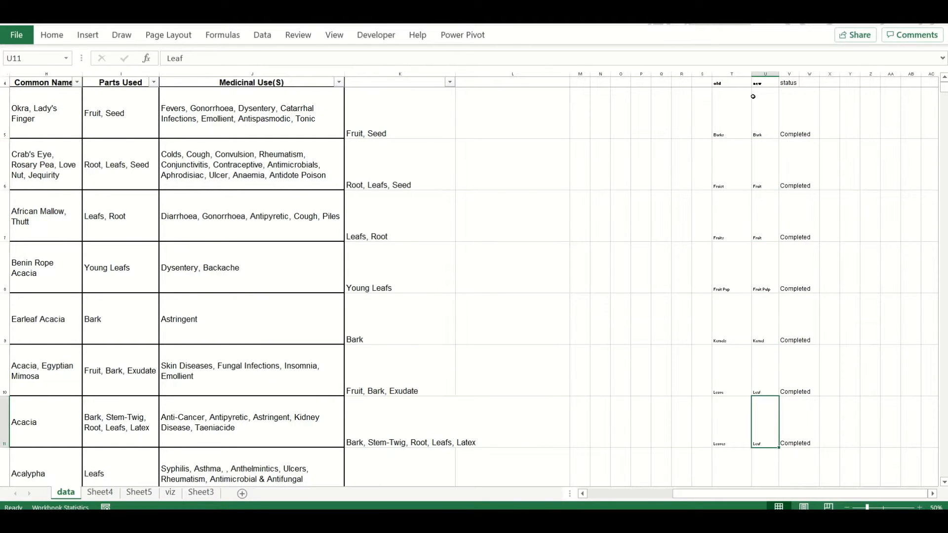
Replace all occurrences of Leafs with Leaf in the Parts Used column
{"action": "left_click", "coordinate": [131, 73]}
{"action": "key", "text": "ctrl+f"}
{"action": "type", "text": "Leafs"}
{"action": "left_click", "coordinate": [668, 346]}
{"action": "double_click", "coordinate": [676, 381]}
{"action": "type", "text": "Leaf"}
{"action": "left_click", "coordinate": [635, 427]}
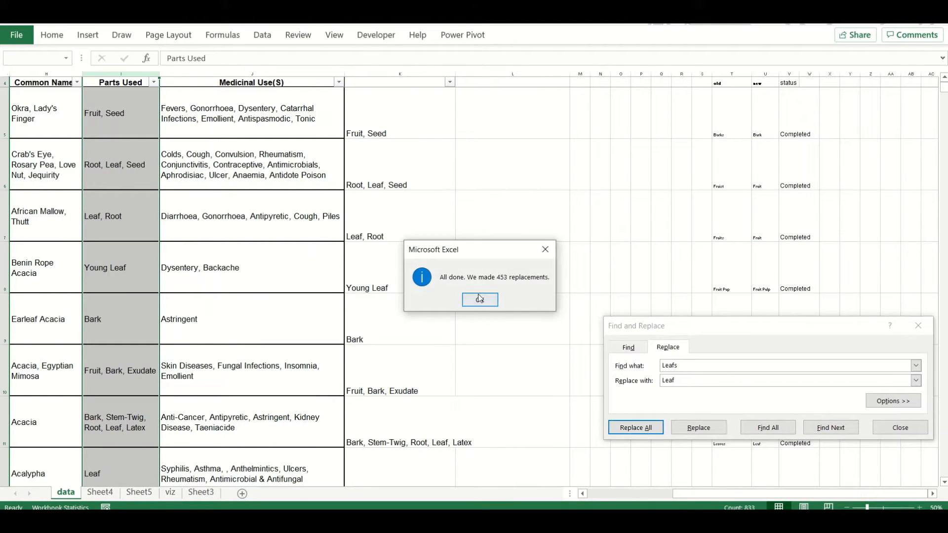
{"action": "left_click", "coordinate": [481, 298]}
Review the new and old counts of the leaf-related part names in Sheet4
{"action": "left_click", "coordinate": [104, 493]}
{"action": "scroll", "coordinate": [220, 328], "scroll_direction": "down", "scroll_amount": 6}
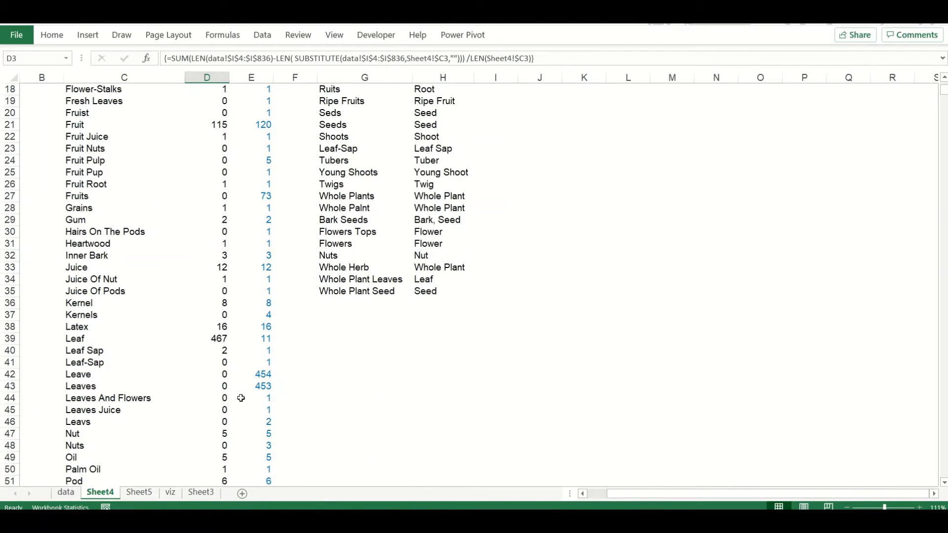
{"action": "scroll", "coordinate": [241, 398], "scroll_direction": "down", "scroll_amount": 3}
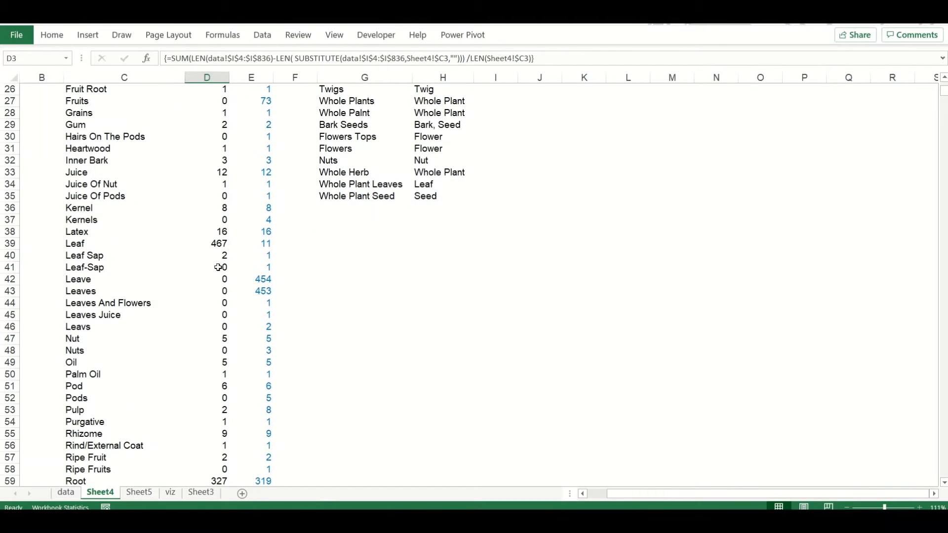
{"action": "left_click", "coordinate": [267, 292]}
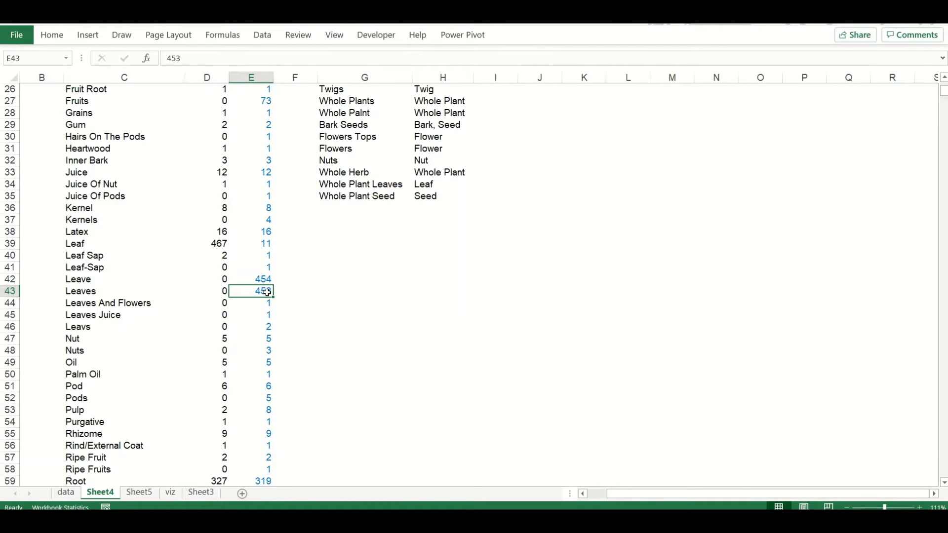
{"action": "left_click", "coordinate": [218, 338]}
Re-enter the array count formula in D3 and fill it down the count column
{"action": "scroll", "coordinate": [218, 338], "scroll_direction": "up", "scroll_amount": 9}
{"action": "left_click", "coordinate": [221, 113]}
{"action": "left_click", "coordinate": [562, 58]}
{"action": "key", "text": "ctrl+shift+Return"}
{"action": "double_click", "coordinate": [229, 118]}
{"action": "scroll", "coordinate": [232, 360], "scroll_direction": "down", "scroll_amount": 20}
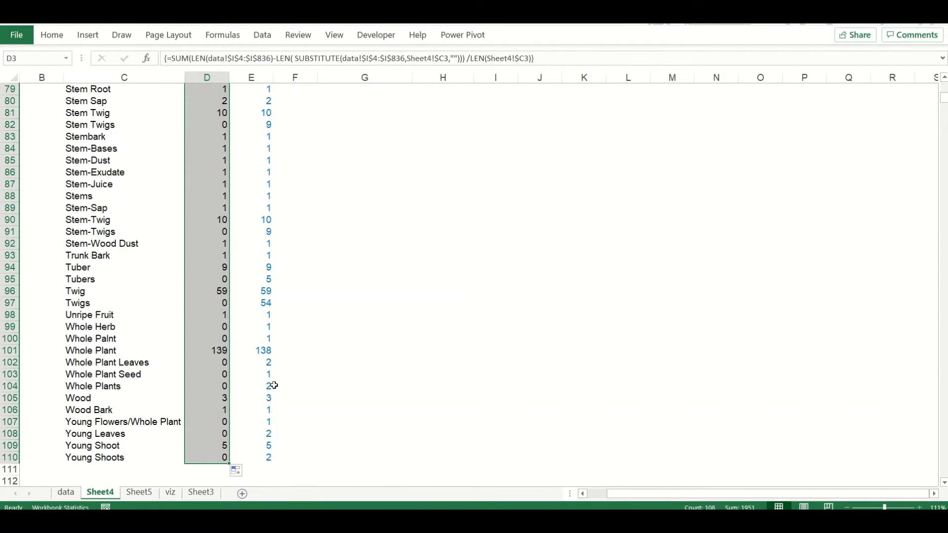
Inspect the cleaned Parts Used entries on the data sheet and revisit the part counts before opening Sheet5
{"action": "key", "text": "ctrl+Page_Up"}
{"action": "scroll", "coordinate": [158, 323], "scroll_direction": "down", "scroll_amount": 5}
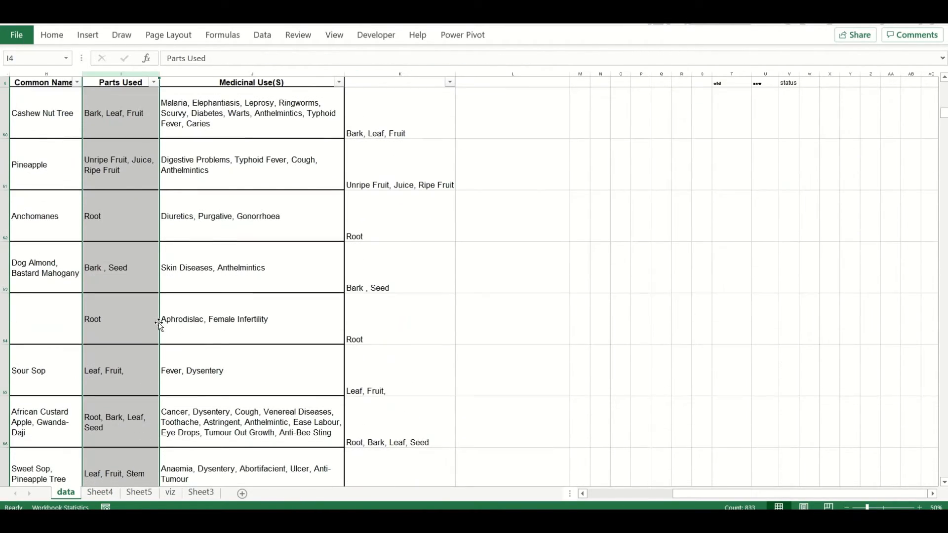
{"action": "scroll", "coordinate": [195, 357], "scroll_direction": "left", "scroll_amount": 2}
{"action": "scroll", "coordinate": [686, 224], "scroll_direction": "right", "scroll_amount": 2}
{"action": "scroll", "coordinate": [687, 224], "scroll_direction": "up", "scroll_amount": 13}
{"action": "scroll", "coordinate": [757, 349], "scroll_direction": "down", "scroll_amount": 2}
{"action": "scroll", "coordinate": [757, 351], "scroll_direction": "up", "scroll_amount": 7}
{"action": "scroll", "coordinate": [758, 351], "scroll_direction": "up", "scroll_amount": 1}
{"action": "left_click", "coordinate": [137, 368]}
{"action": "left_click", "coordinate": [100, 492]}
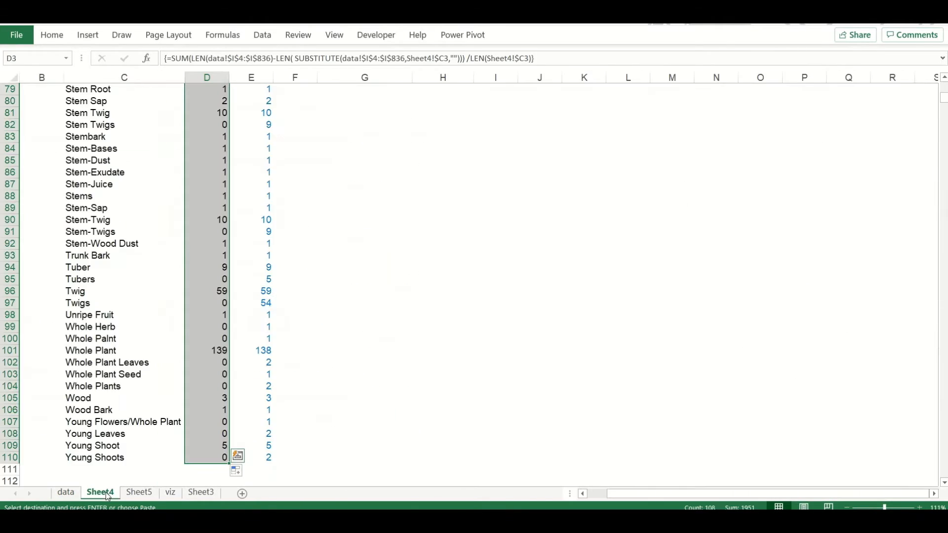
{"action": "left_click", "coordinate": [139, 493]}
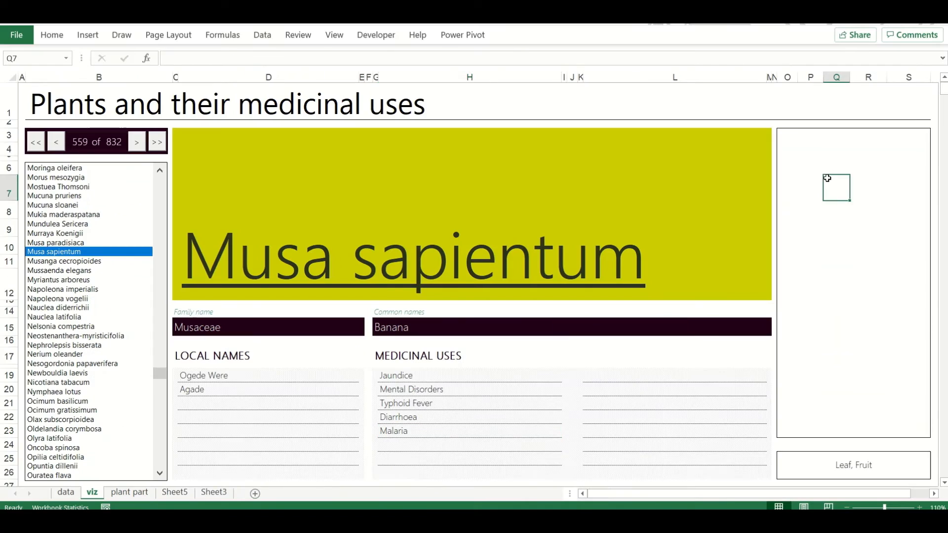
Paste the labelled plant diagram into the viz sheet, enlarge it and move it over the plant frame
{"action": "key", "text": "ctrl+v"}
{"action": "scroll", "coordinate": [753, 404], "scroll_direction": "down", "scroll_amount": 1}
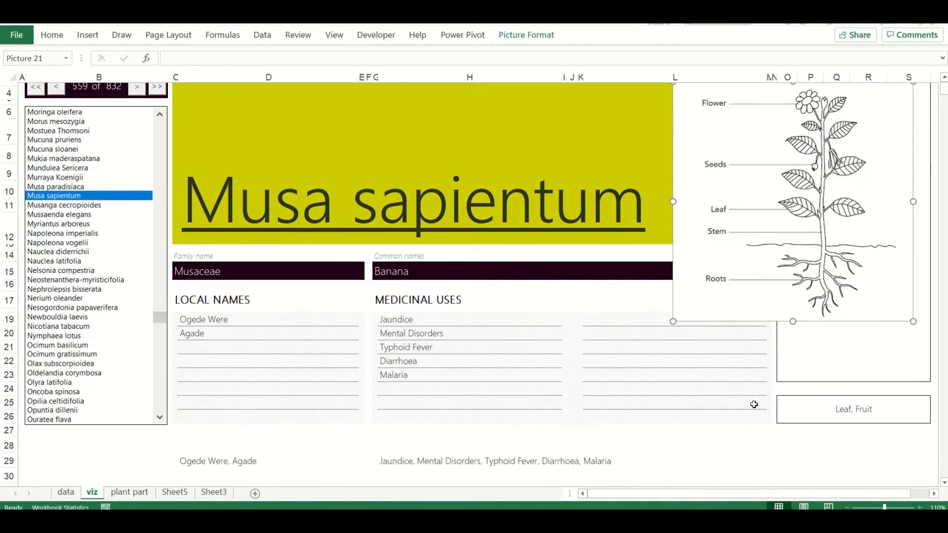
{"action": "scroll", "coordinate": [754, 405], "scroll_direction": "up", "scroll_amount": 1}
{"action": "left_click_drag", "start_coordinate": [673, 340], "coordinate": [629, 385]}
{"action": "left_click_drag", "start_coordinate": [856, 186], "coordinate": [867, 189]}
Crop the part labels and spare margin off the plant diagram and centre it in its frame
{"action": "double_click", "coordinate": [867, 189]}
{"action": "left_click", "coordinate": [806, 55]}
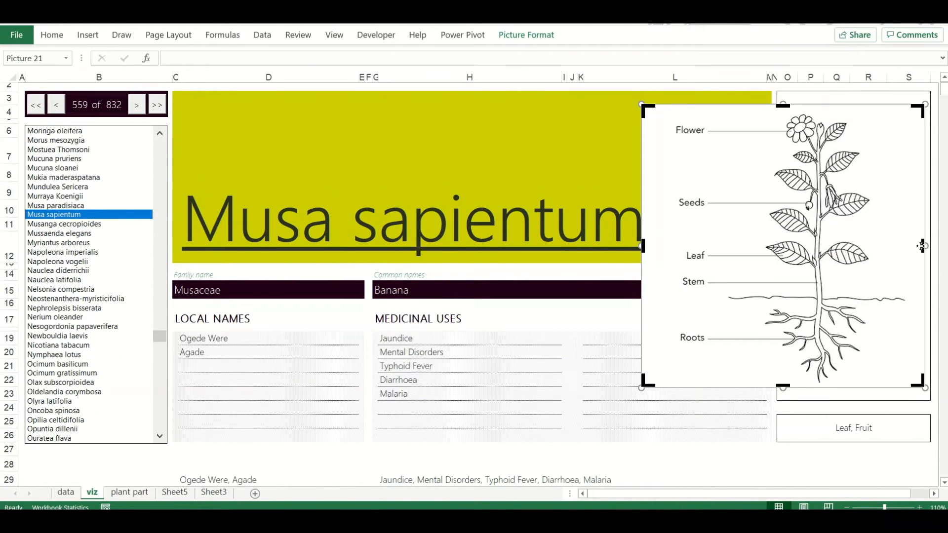
{"action": "left_click_drag", "start_coordinate": [921, 246], "coordinate": [891, 248]}
{"action": "left_click_drag", "start_coordinate": [642, 245], "coordinate": [755, 244]}
{"action": "left_click", "coordinate": [538, 38]}
{"action": "left_click", "coordinate": [806, 55]}
{"action": "left_click_drag", "start_coordinate": [822, 187], "coordinate": [855, 187]}
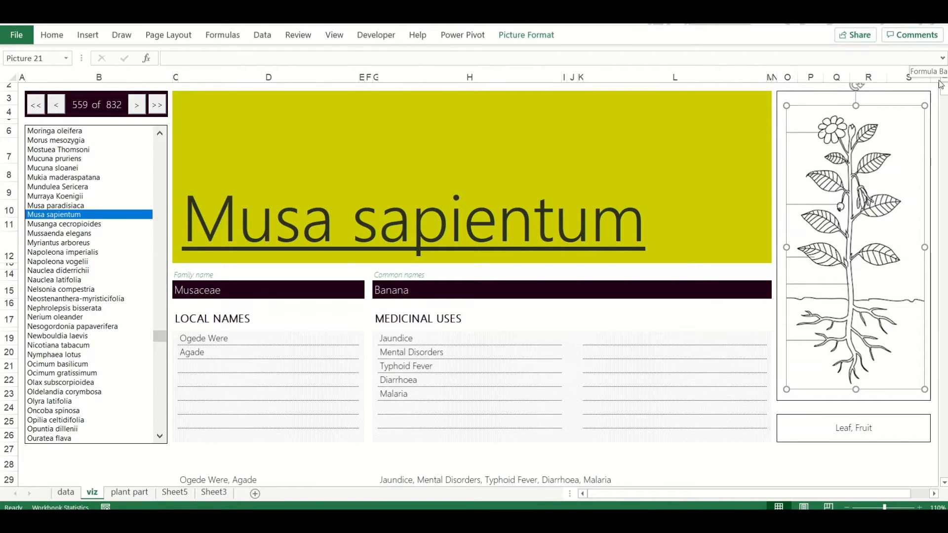
{"action": "left_click", "coordinate": [803, 451]}
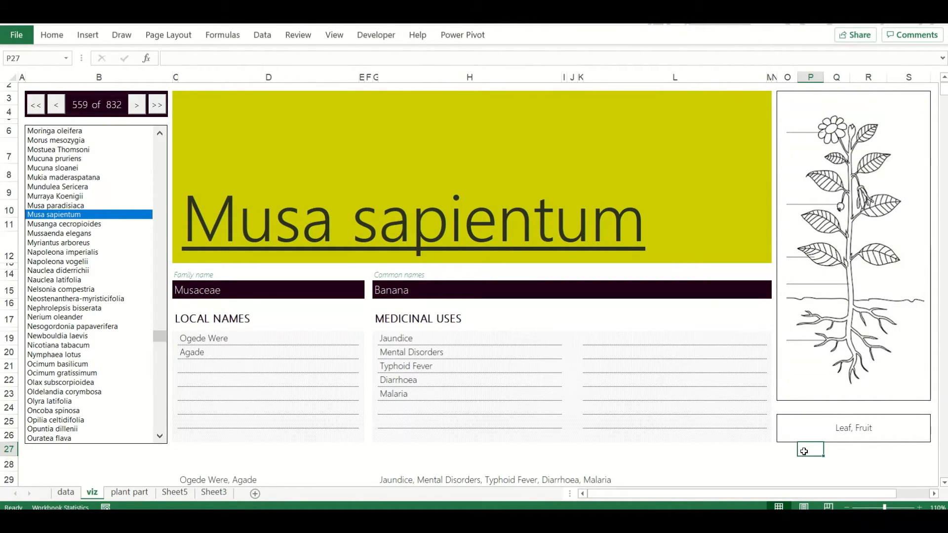
Copy the cropped plant diagram into a new Paint drawing and enlarge it slightly
{"action": "left_click_drag", "start_coordinate": [811, 217], "coordinate": [813, 219]}
{"action": "key", "text": "ctrl+c"}
{"action": "left_click", "coordinate": [89, 522]}
{"action": "type", "text": "paint"}
{"action": "key", "text": "Return"}
{"action": "key", "text": "ctrl+v"}
{"action": "mouse_move", "coordinate": [202, 354]}
{"action": "left_mouse_down"}
{"action": "mouse_move", "coordinate": [294, 455]}
{"action": "mouse_move", "coordinate": [209, 371]}
{"action": "left_mouse_up"}
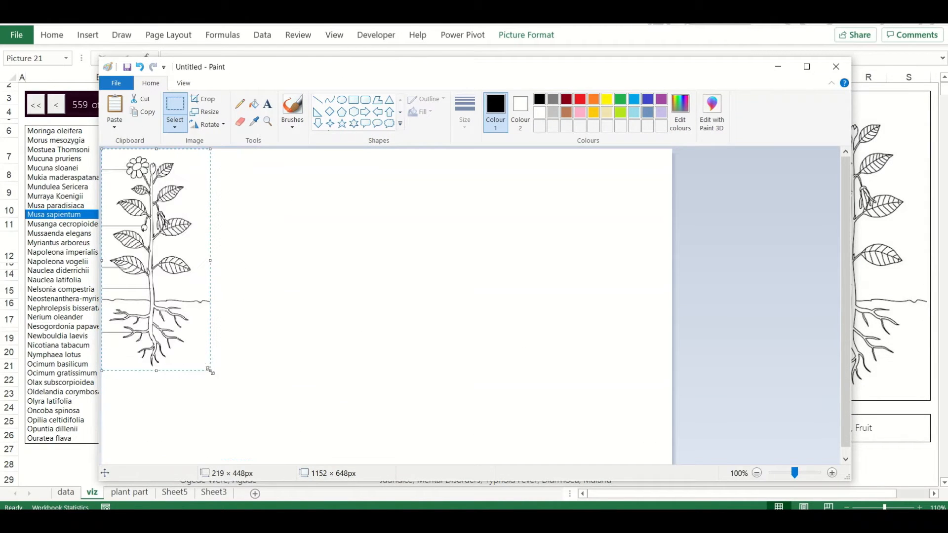
Remove the label leader lines beside the roots, stem and leaves of the plant in Paint
{"action": "left_click", "coordinate": [831, 473]}
{"action": "left_click", "coordinate": [757, 473]}
{"action": "left_click", "coordinate": [757, 472]}
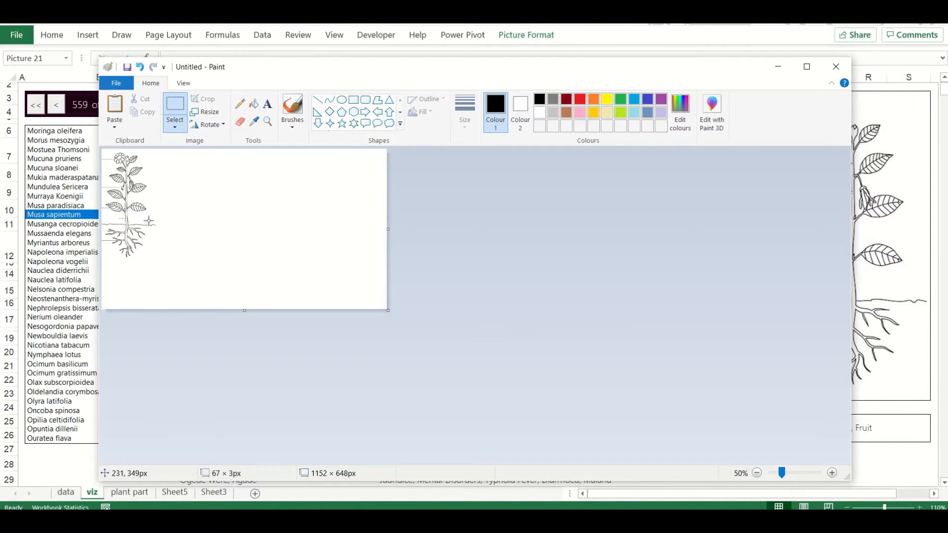
{"action": "left_click_drag", "start_coordinate": [781, 473], "coordinate": [804, 473]}
{"action": "left_click", "coordinate": [807, 66]}
{"action": "scroll", "coordinate": [507, 230], "scroll_direction": "down", "scroll_amount": 4}
{"action": "scroll", "coordinate": [507, 231], "scroll_direction": "up", "scroll_amount": 1}
{"action": "left_click_drag", "start_coordinate": [7, 344], "coordinate": [100, 342]}
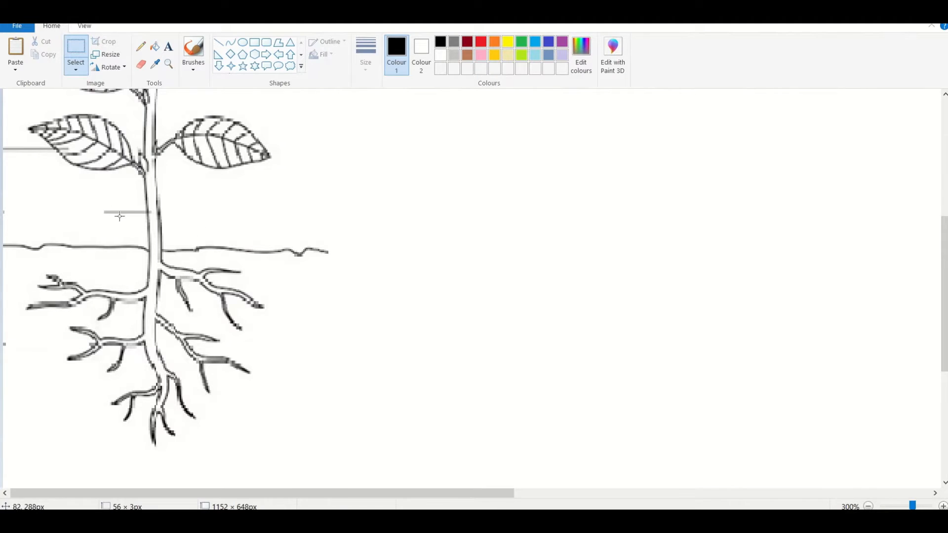
{"action": "scroll", "coordinate": [144, 216], "scroll_direction": "up", "scroll_amount": 4}
{"action": "left_click_drag", "start_coordinate": [4, 316], "coordinate": [121, 327]}
{"action": "left_click_drag", "start_coordinate": [29, 165], "coordinate": [83, 164]}
{"action": "scroll", "coordinate": [3, 243], "scroll_direction": "down", "scroll_amount": 4}
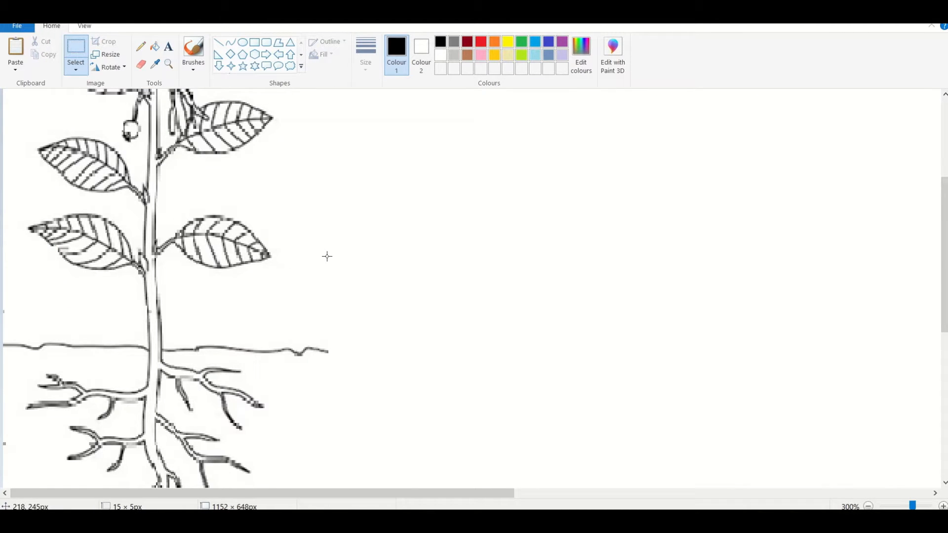
Clear the remaining leader lines near the upper plant and switch to the PowerPoint slide holding the cleaned drawing
{"action": "left_click", "coordinate": [868, 506]}
{"action": "left_click", "coordinate": [868, 505]}
{"action": "left_click", "coordinate": [867, 505]}
{"action": "left_click_drag", "start_coordinate": [288, 172], "coordinate": [75, 159]}
{"action": "left_click_drag", "start_coordinate": [39, 252], "coordinate": [36, 209]}
{"action": "left_click_drag", "start_coordinate": [77, 150], "coordinate": [62, 149]}
{"action": "left_click", "coordinate": [16, 26]}
{"action": "left_click", "coordinate": [91, 129]}
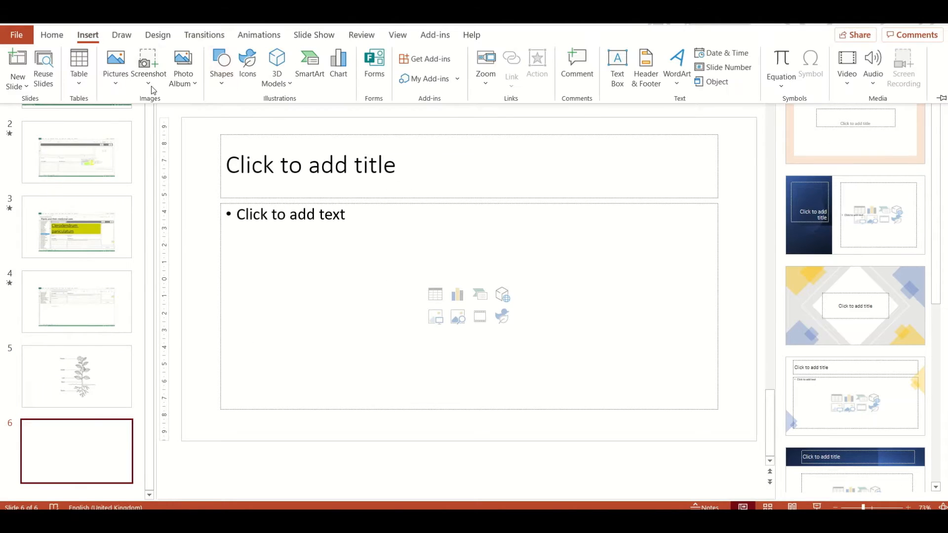
{"action": "left_click", "coordinate": [116, 74]}
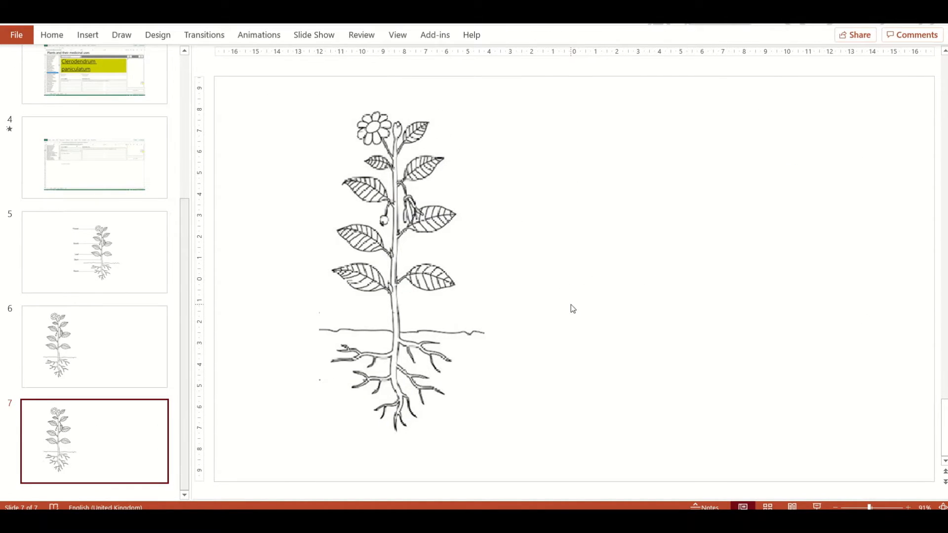
Make test strokes with the green highlighter beside the plant on slide 7 and colour its two lowest leaves
{"action": "left_click", "coordinate": [88, 35]}
{"action": "scroll", "coordinate": [698, 402], "scroll_direction": "up", "scroll_amount": 4}
{"action": "left_click_drag", "start_coordinate": [524, 200], "coordinate": [661, 237]}
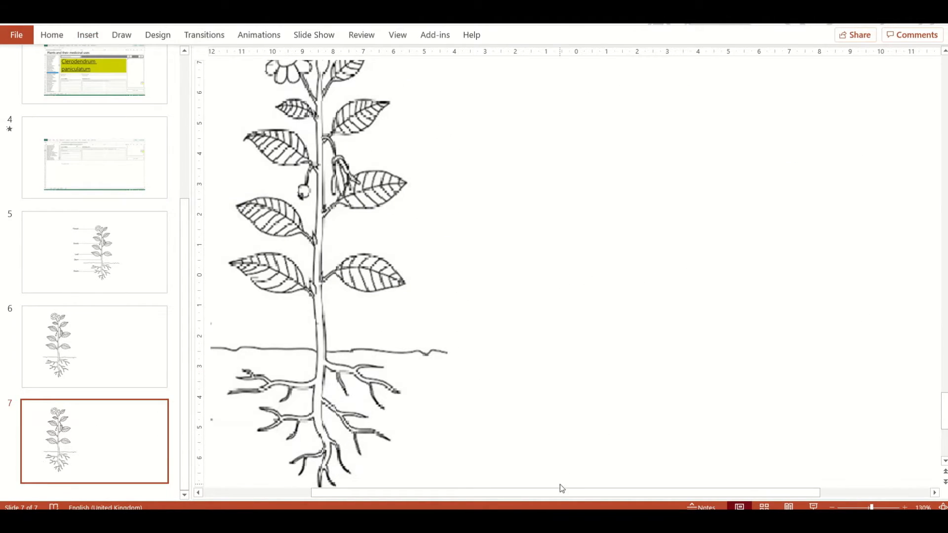
{"action": "left_click_drag", "start_coordinate": [562, 492], "coordinate": [414, 457]}
{"action": "left_click_drag", "start_coordinate": [943, 402], "coordinate": [943, 408]}
{"action": "left_click", "coordinate": [904, 508]}
{"action": "left_click", "coordinate": [904, 507]}
{"action": "left_click", "coordinate": [904, 507]}
{"action": "left_click", "coordinate": [126, 40]}
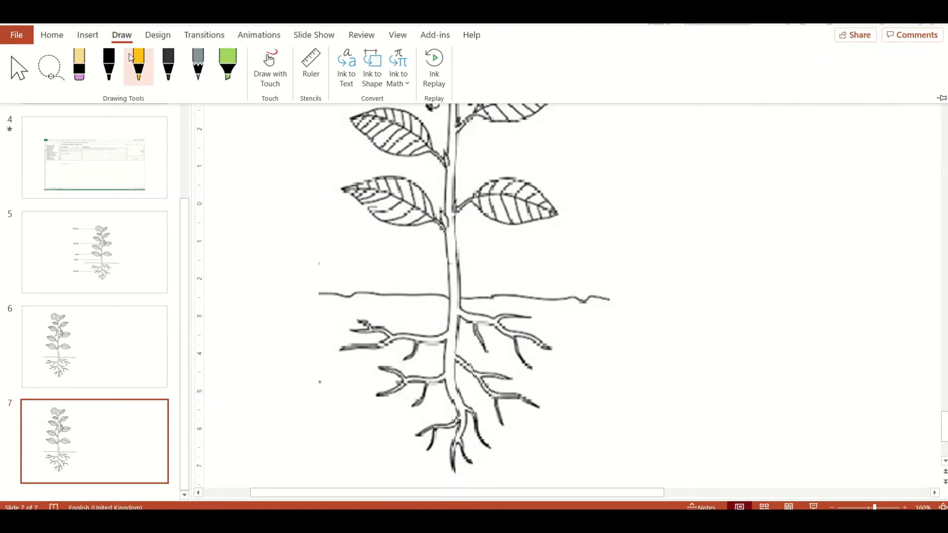
{"action": "left_click", "coordinate": [139, 64]}
{"action": "left_click", "coordinate": [227, 64]}
{"action": "left_click_drag", "start_coordinate": [673, 230], "coordinate": [673, 248]}
{"action": "left_click_drag", "start_coordinate": [678, 281], "coordinate": [753, 285]}
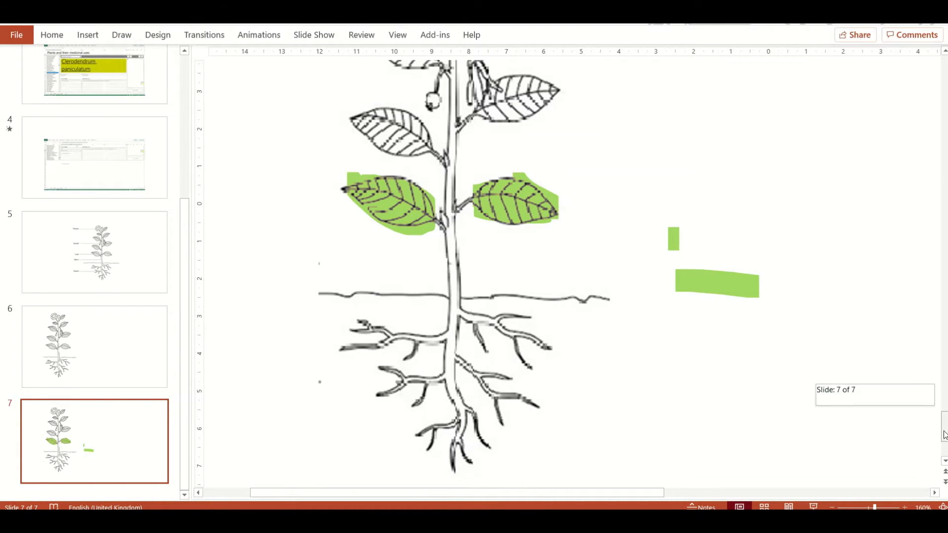
Colour the middle leaves on both sides of the stem with the green highlighter
{"action": "left_click_drag", "start_coordinate": [944, 438], "coordinate": [944, 431]}
{"action": "left_click_drag", "start_coordinate": [508, 148], "coordinate": [515, 123]}
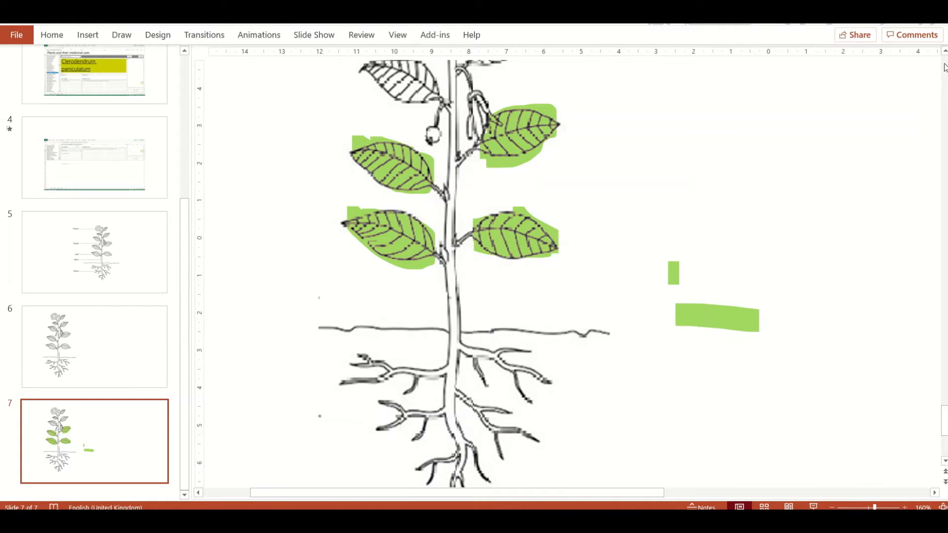
{"action": "scroll", "coordinate": [436, 165], "scroll_direction": "up", "scroll_amount": 3}
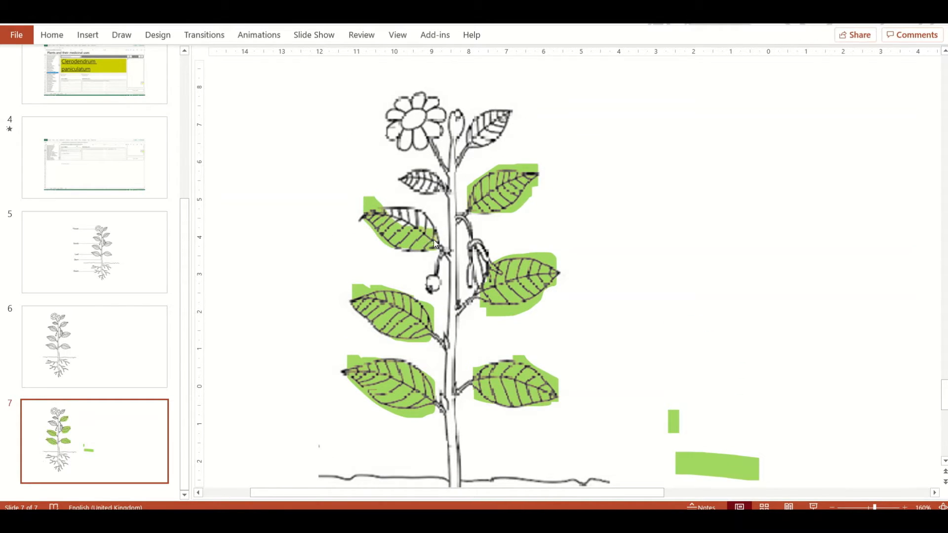
Erase the green overspill at the tip of the third leaf down and finish highlighting the upper leaves green
{"action": "left_click", "coordinate": [121, 37]}
{"action": "left_click", "coordinate": [81, 65]}
{"action": "left_click", "coordinate": [368, 200]}
{"action": "key", "text": "ctrl+z"}
{"action": "left_click", "coordinate": [132, 37]}
{"action": "left_click", "coordinate": [84, 79]}
{"action": "left_click", "coordinate": [92, 169]}
{"action": "left_click", "coordinate": [367, 208]}
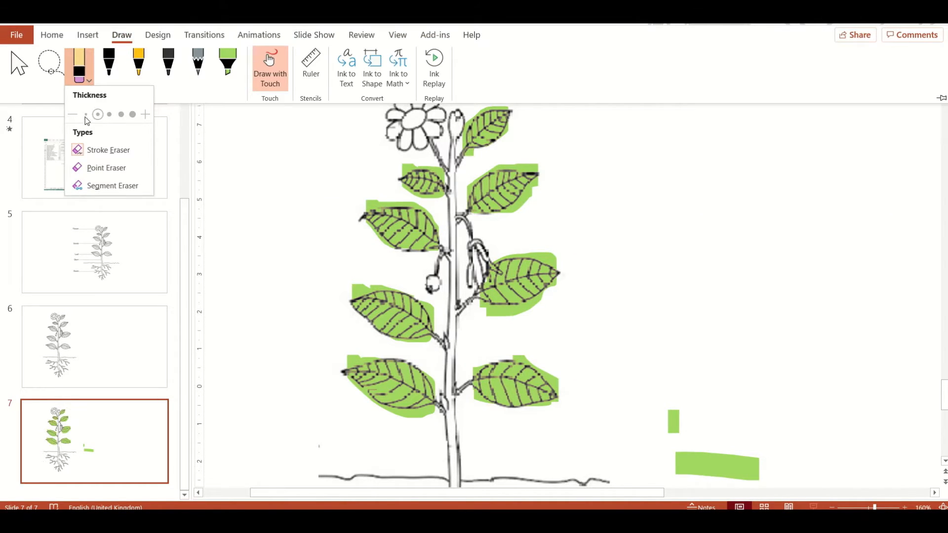
Set the highlighter to olive with a thinner tip and make a test stroke beside the plant on slide 7
{"action": "left_click", "coordinate": [92, 168]}
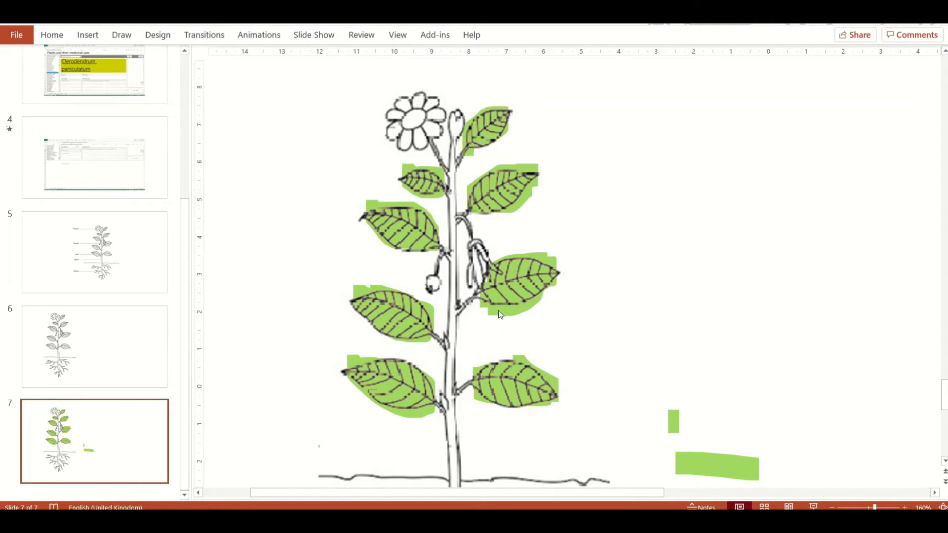
{"action": "left_click", "coordinate": [121, 35]}
{"action": "left_click", "coordinate": [227, 67]}
{"action": "left_click", "coordinate": [227, 79]}
{"action": "left_click", "coordinate": [254, 324]}
{"action": "left_click", "coordinate": [182, 170]}
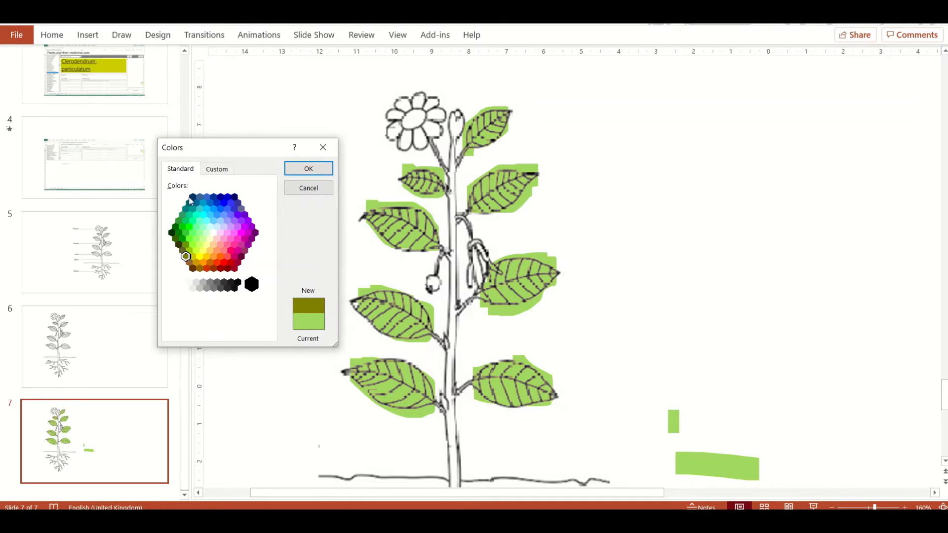
{"action": "left_click", "coordinate": [309, 169]}
{"action": "left_click", "coordinate": [121, 35]}
{"action": "left_click", "coordinate": [234, 78]}
{"action": "left_click", "coordinate": [249, 146]}
{"action": "left_click", "coordinate": [455, 166]}
{"action": "left_click", "coordinate": [121, 35]}
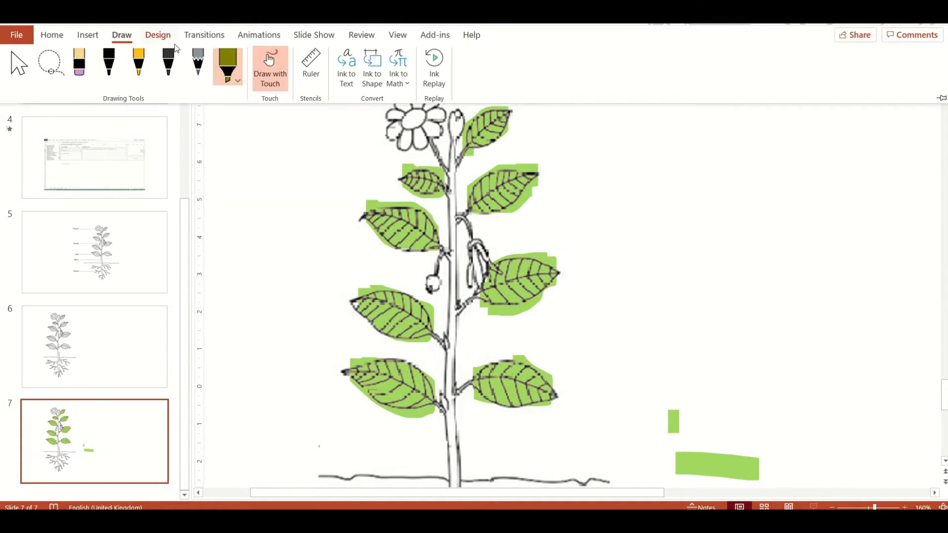
{"action": "left_click", "coordinate": [241, 158]}
Duplicate slide 7 and colour the plant's stem and side branches with the olive highlighter on the copy
{"action": "left_click", "coordinate": [94, 441]}
{"action": "key", "text": "ctrl+d"}
{"action": "left_click", "coordinate": [122, 35]}
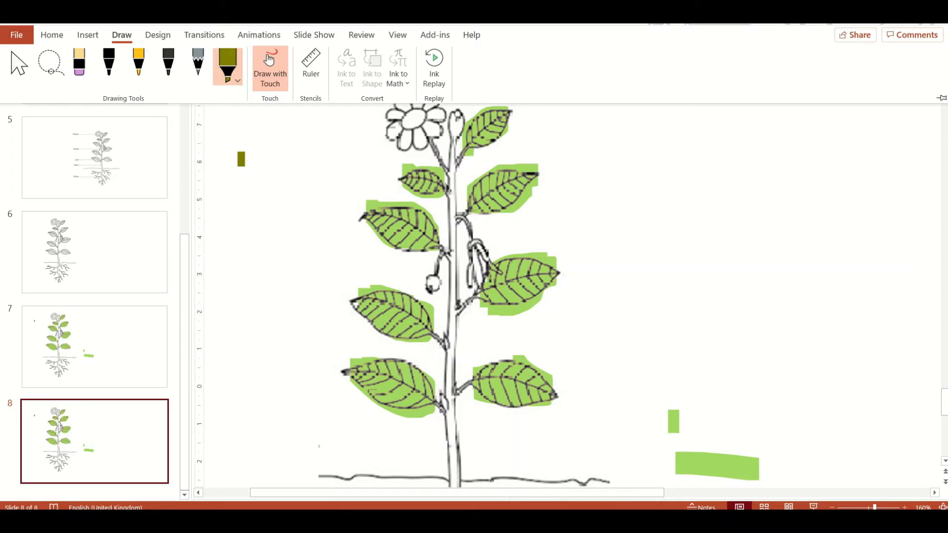
{"action": "left_click", "coordinate": [235, 79]}
{"action": "left_click_drag", "start_coordinate": [453, 434], "coordinate": [453, 480]}
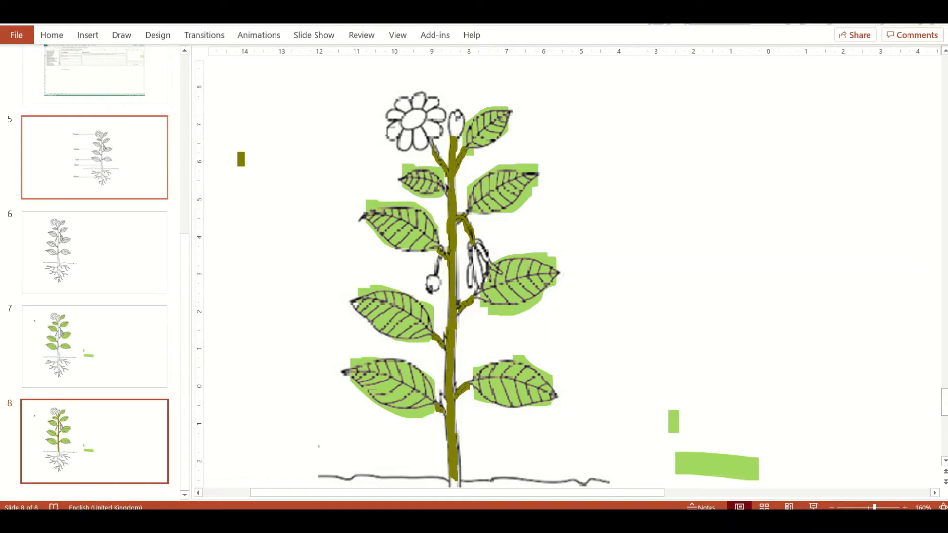
{"action": "left_click_drag", "start_coordinate": [454, 122], "coordinate": [454, 129]}
Duplicate slide 8, set the highlighter to brown and colour the plant's roots on slide 9
{"action": "left_click", "coordinate": [121, 435]}
{"action": "key", "text": "ctrl+d"}
{"action": "left_click", "coordinate": [121, 35]}
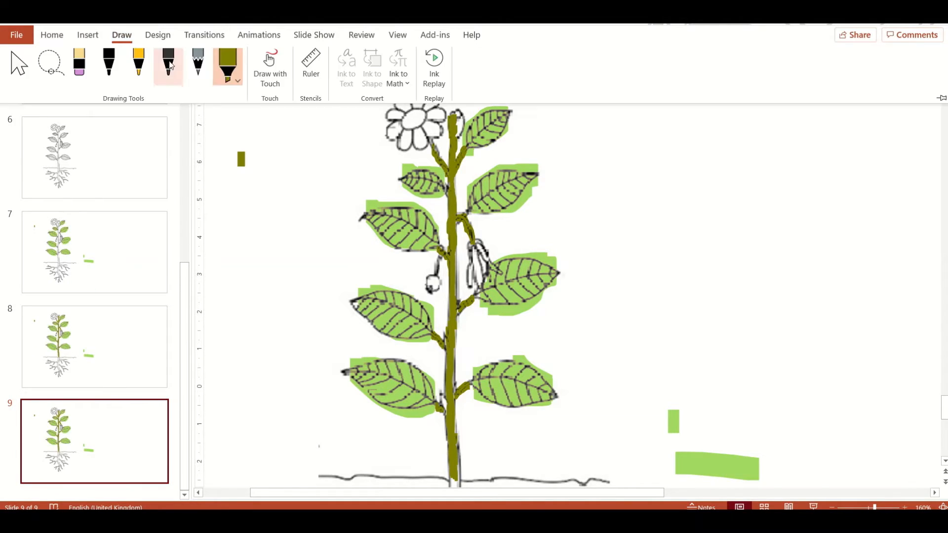
{"action": "left_click", "coordinate": [236, 79]}
{"action": "left_click", "coordinate": [242, 325]}
{"action": "left_click", "coordinate": [190, 262]}
{"action": "left_click", "coordinate": [308, 169]}
{"action": "left_click", "coordinate": [945, 460]}
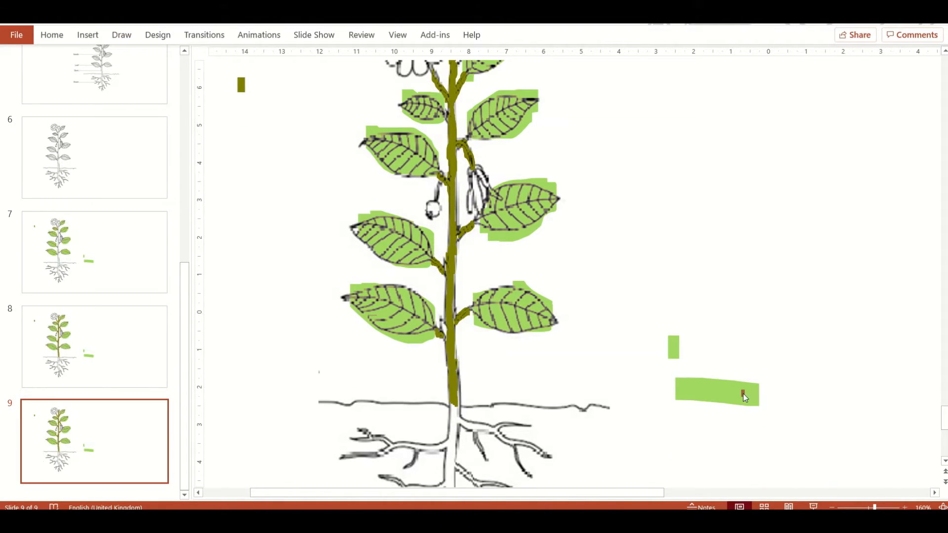
{"action": "scroll", "coordinate": [464, 274], "scroll_direction": "down", "scroll_amount": 3}
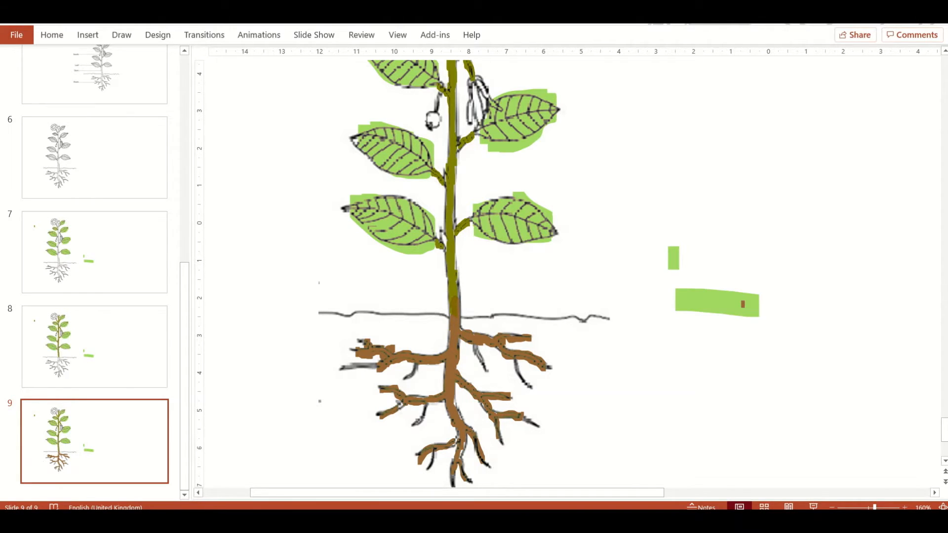
Erase the brown overspill around the root tips on slide 9
{"action": "left_click", "coordinate": [121, 35]}
{"action": "left_click", "coordinate": [81, 80]}
{"action": "left_click", "coordinate": [13, 120]}
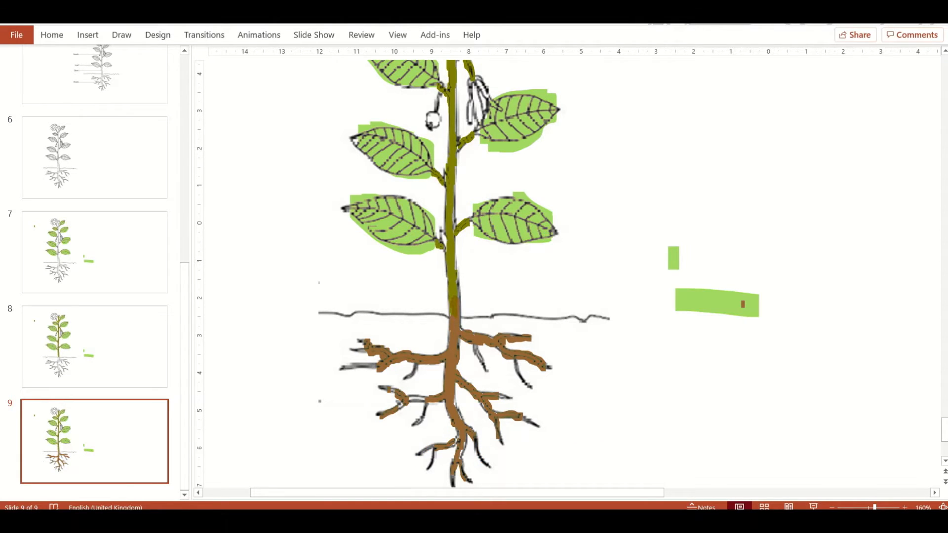
Switch to the Excel viz sheet, fill the LOCAL NAMES heading cell light lavender and copy its hex code #E5E1EE
{"action": "left_click", "coordinate": [122, 35]}
{"action": "left_click", "coordinate": [227, 64]}
{"action": "left_click", "coordinate": [166, 144]}
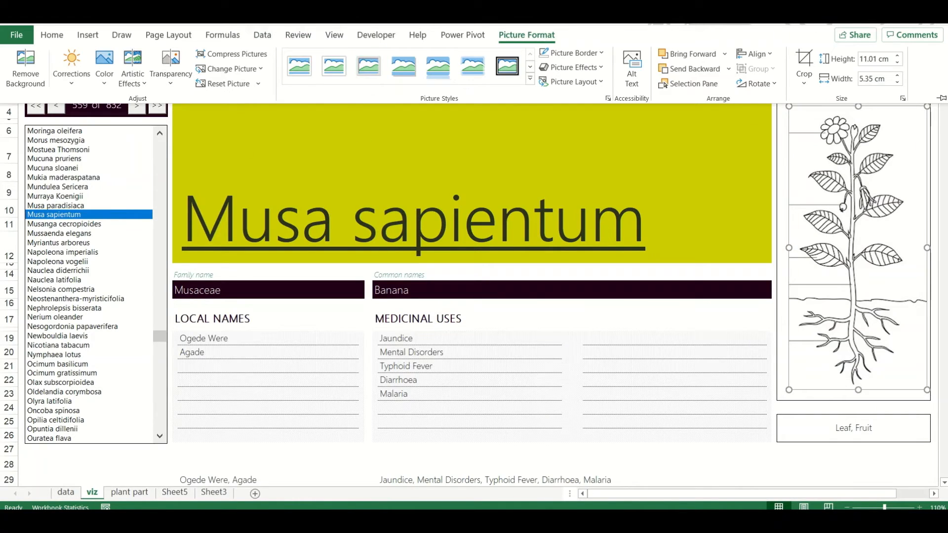
{"action": "left_click", "coordinate": [286, 321]}
{"action": "left_click", "coordinate": [52, 35]}
{"action": "left_click", "coordinate": [209, 78]}
{"action": "left_click", "coordinate": [212, 229]}
{"action": "left_click", "coordinate": [209, 78]}
{"action": "left_click", "coordinate": [235, 268]}
{"action": "left_click_drag", "start_coordinate": [613, 406], "coordinate": [573, 408]}
{"action": "key", "text": "ctrl+c"}
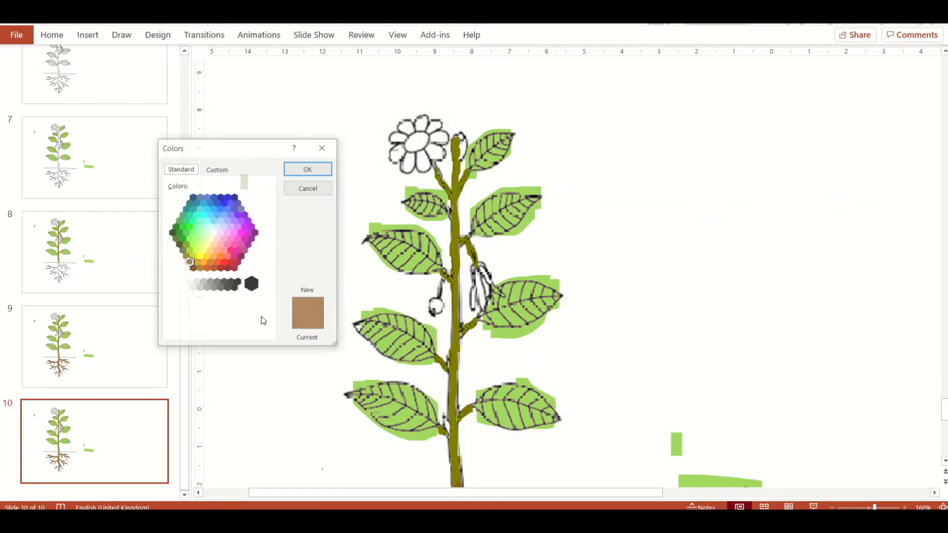
Set the PowerPoint highlighter colour to #E5E1EE and colour the flower's petals on slide 10
{"action": "left_click", "coordinate": [218, 168]}
{"action": "key", "text": "ctrl+v"}
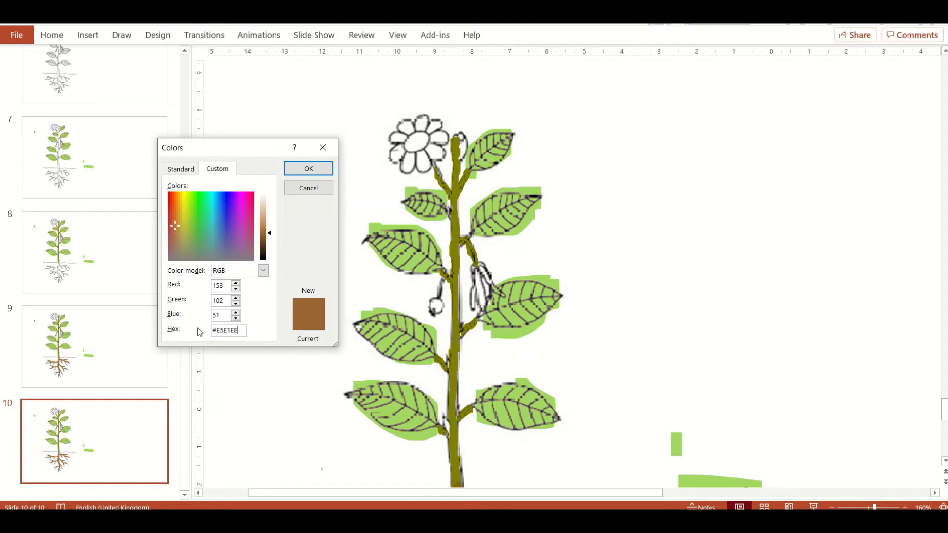
{"action": "left_click", "coordinate": [309, 169]}
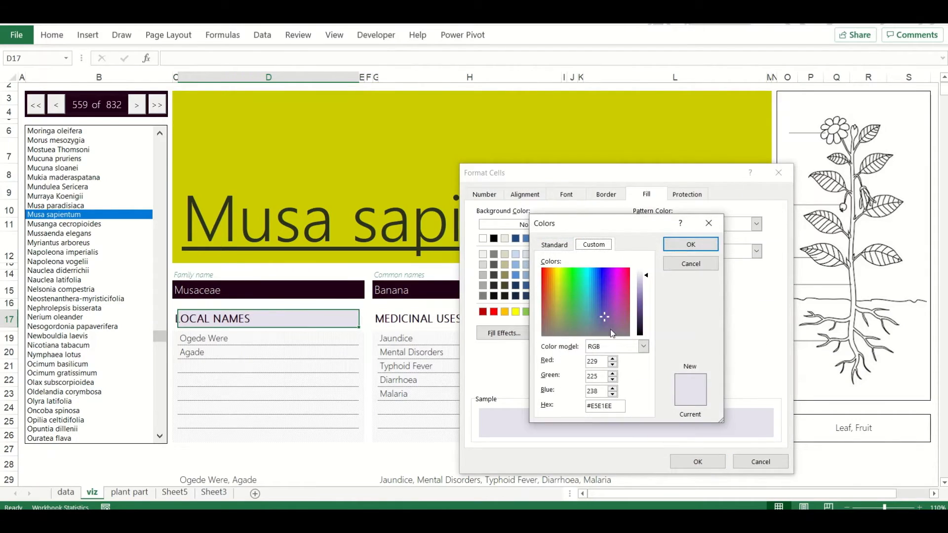
Take the yellow #EEE800 from Excel's custom fill colours and highlight the plant's fruits with it on slide 10
{"action": "left_click", "coordinate": [49, 39]}
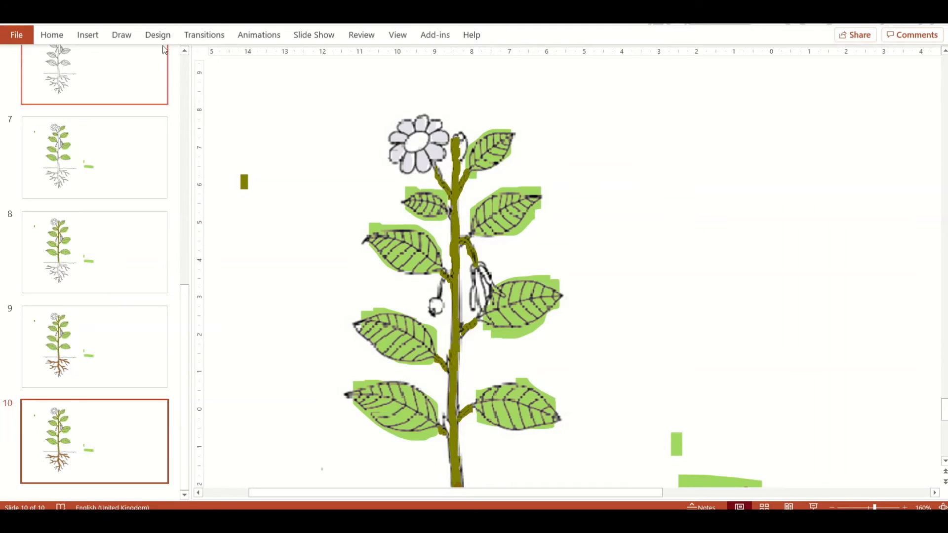
{"action": "left_click", "coordinate": [121, 35]}
{"action": "left_click", "coordinate": [227, 81]}
{"action": "left_click", "coordinate": [254, 329]}
{"action": "left_click", "coordinate": [182, 195]}
{"action": "left_click", "coordinate": [308, 168]}
{"action": "left_click_drag", "start_coordinate": [434, 301], "coordinate": [436, 310]}
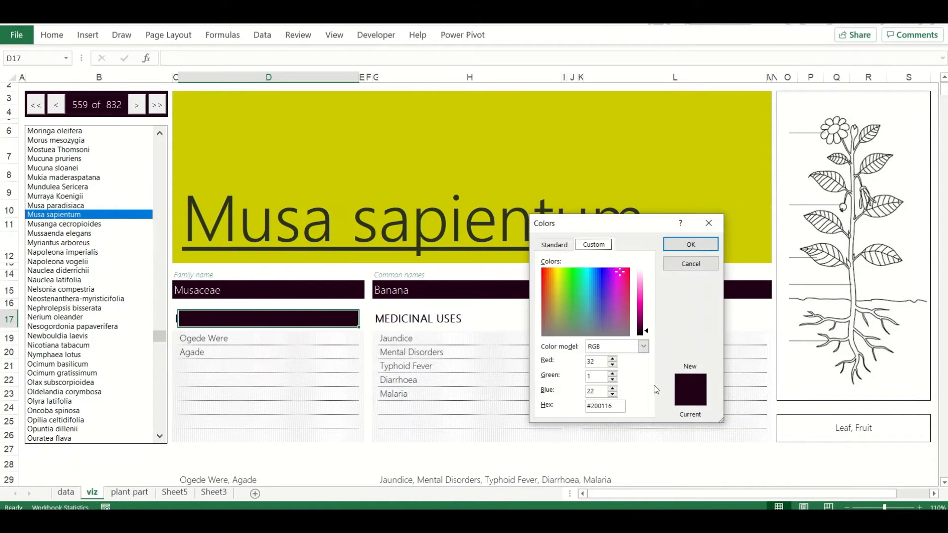
Duplicate slide 10, return to the original and colour the flower's centre with a dark purple highlighter
{"action": "key", "text": "Return"}
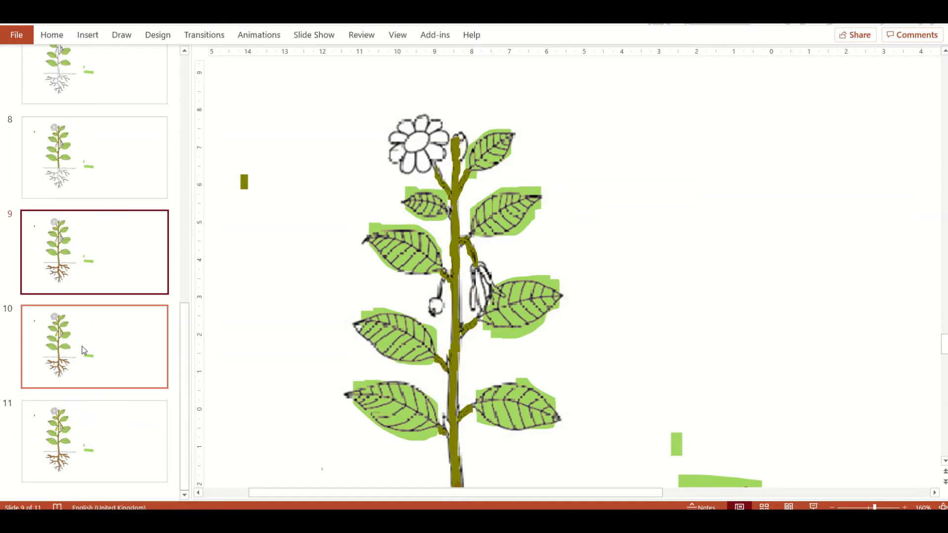
{"action": "left_click", "coordinate": [87, 350]}
{"action": "left_click", "coordinate": [121, 35]}
{"action": "left_click", "coordinate": [226, 81]}
{"action": "left_click", "coordinate": [254, 324]}
{"action": "key", "text": "Return"}
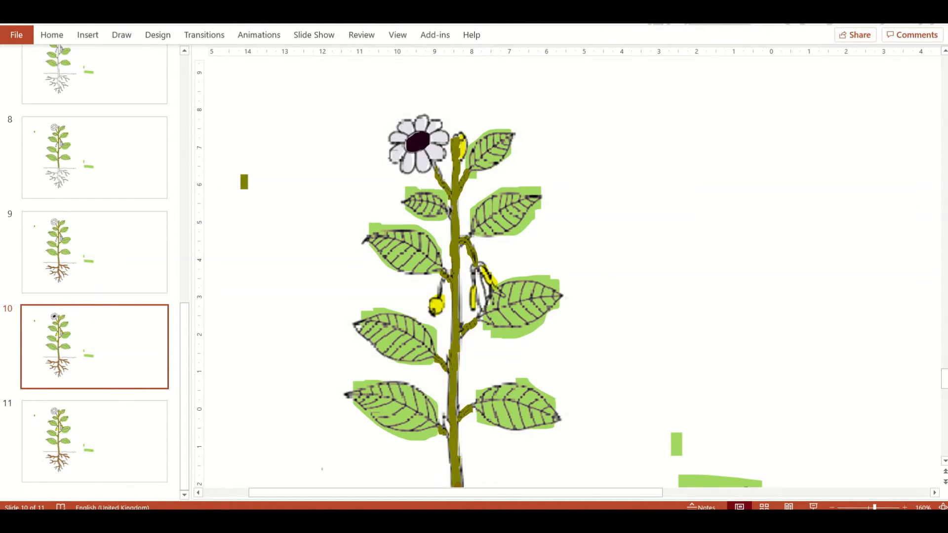
{"action": "left_click", "coordinate": [122, 35]}
{"action": "left_click", "coordinate": [142, 77]}
{"action": "left_click", "coordinate": [173, 391]}
{"action": "key", "text": "Escape"}
Give the pen the highlighter's fruit yellow and add small dots on the flower's dark centre on slide 10
{"action": "left_click", "coordinate": [122, 35]}
{"action": "left_click", "coordinate": [230, 76]}
{"action": "left_click", "coordinate": [253, 204]}
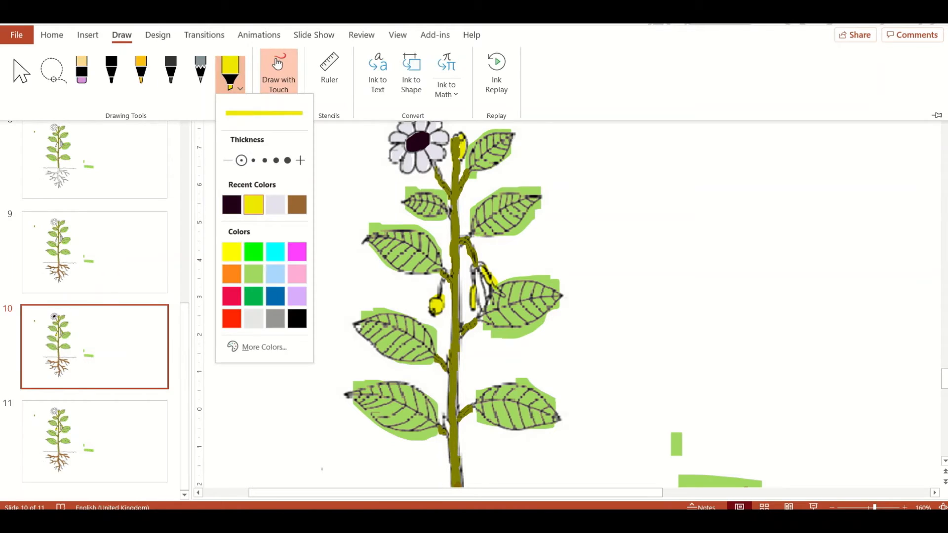
{"action": "left_click", "coordinate": [257, 346]}
{"action": "double_click", "coordinate": [225, 330]}
{"action": "left_click", "coordinate": [308, 169]}
{"action": "left_click", "coordinate": [121, 35]}
{"action": "left_click", "coordinate": [142, 76]}
{"action": "left_click", "coordinate": [165, 370]}
{"action": "key", "text": "Return"}
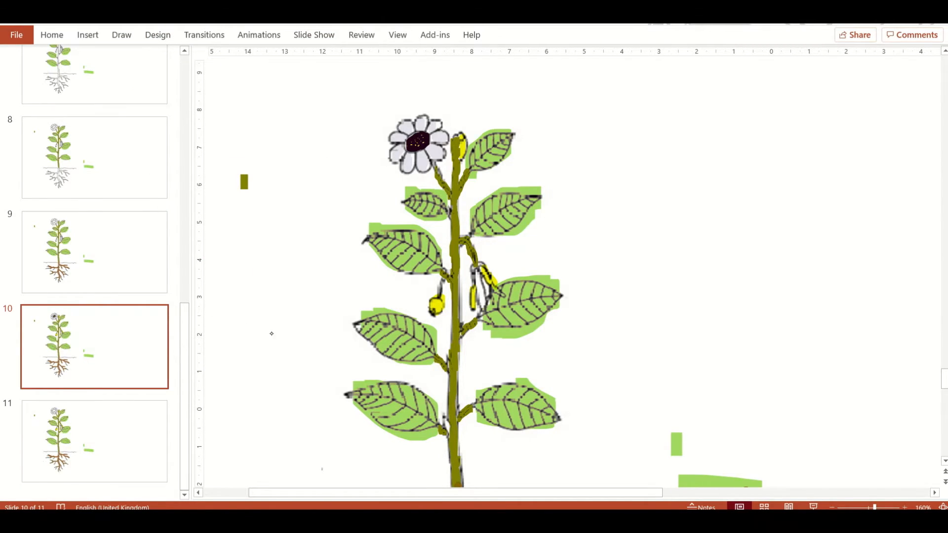
Go through the coloured slides and delete the flower petal highlight strokes on slide 11
{"action": "scroll", "coordinate": [417, 142], "scroll_direction": "down", "scroll_amount": 4}
{"action": "left_click", "coordinate": [84, 430]}
{"action": "left_click", "coordinate": [81, 346]}
{"action": "left_click", "coordinate": [78, 247]}
{"action": "left_click", "coordinate": [84, 435]}
{"action": "left_click", "coordinate": [429, 147]}
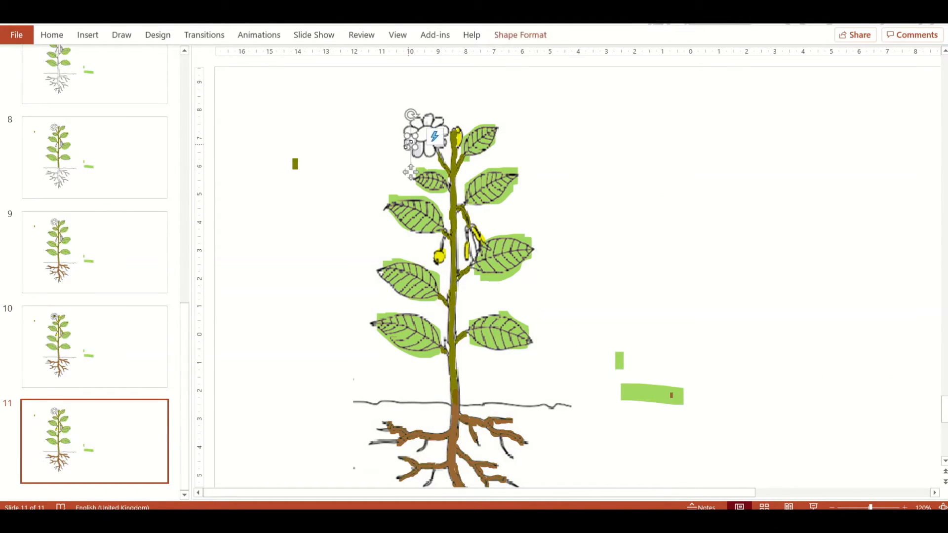
{"action": "key", "text": "Delete"}
Delete the green test strokes beside the plant on slide 7
{"action": "left_click", "coordinate": [148, 119]}
{"action": "left_click", "coordinate": [143, 82]}
{"action": "left_click", "coordinate": [620, 361]}
{"action": "key", "text": "Delete"}
{"action": "left_click", "coordinate": [653, 390]}
{"action": "key", "text": "Delete"}
Group the green leaf highlights on slide 7 and paste them over the plant drawing on Excel's viz sheet
{"action": "left_click_drag", "start_coordinate": [617, 395], "coordinate": [274, 110]}
{"action": "key", "text": "ctrl+g"}
{"action": "key", "text": "ctrl+c"}
{"action": "key", "text": "alt+Tab"}
{"action": "key", "text": "ctrl+v"}
{"action": "left_click_drag", "start_coordinate": [926, 316], "coordinate": [874, 255]}
{"action": "left_click", "coordinate": [872, 255]}
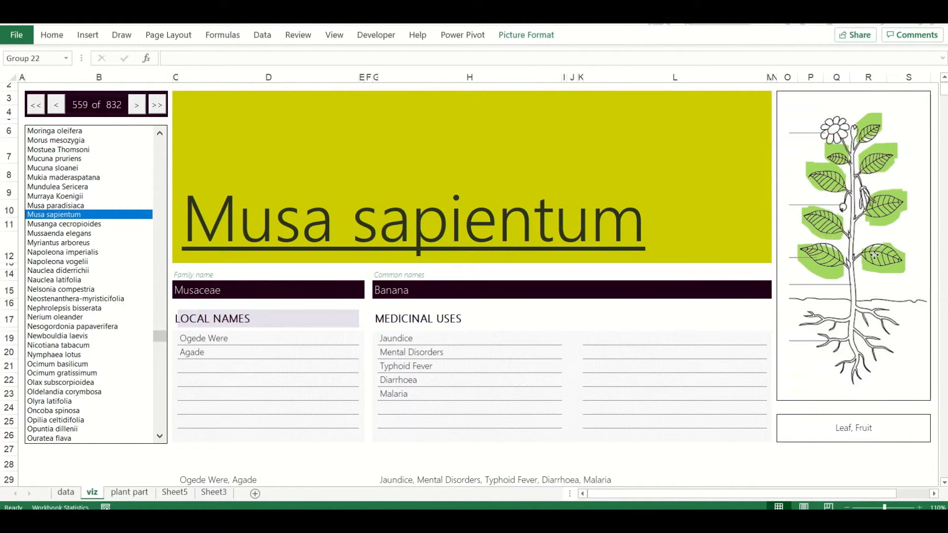
{"action": "double_click", "coordinate": [872, 255]}
{"action": "key", "text": "Escape"}
{"action": "scroll", "coordinate": [893, 288], "scroll_direction": "down", "scroll_amount": 1}
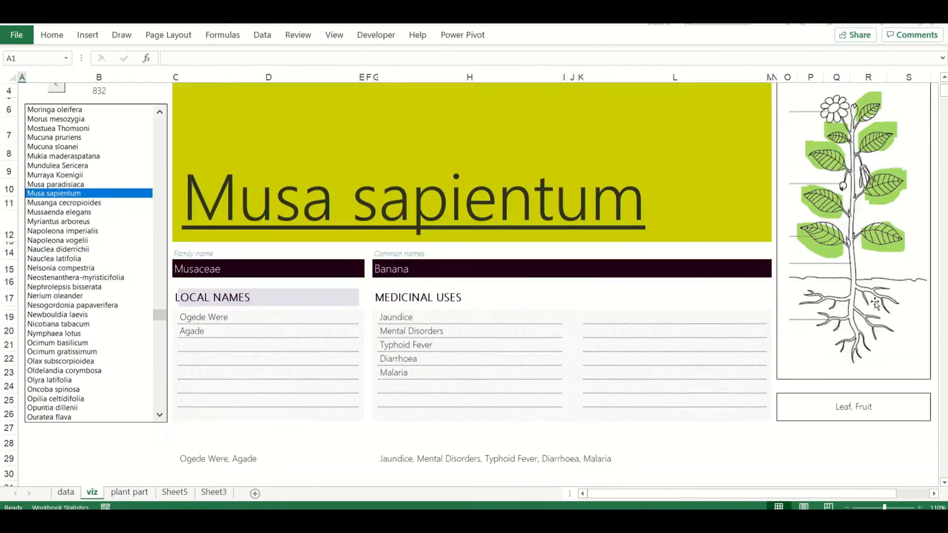
{"action": "scroll", "coordinate": [892, 288], "scroll_direction": "up", "scroll_amount": 2}
Nudge the pasted leaf highlights to line them up with the leaves of the Excel plant drawing
{"action": "left_click", "coordinate": [892, 287]}
{"action": "left_click_drag", "start_coordinate": [890, 299], "coordinate": [891, 300]}
{"action": "left_click", "coordinate": [902, 322]}
{"action": "left_click_drag", "start_coordinate": [872, 159], "coordinate": [875, 165]}
{"action": "left_click", "coordinate": [825, 186]}
{"action": "mouse_move", "coordinate": [823, 185]}
{"action": "left_mouse_down"}
{"action": "mouse_move", "coordinate": [841, 179]}
{"action": "mouse_move", "coordinate": [841, 197]}
{"action": "mouse_move", "coordinate": [879, 212]}
{"action": "left_mouse_up"}
{"action": "left_click", "coordinate": [850, 119]}
{"action": "left_click_drag", "start_coordinate": [828, 308], "coordinate": [831, 303]}
{"action": "left_click", "coordinate": [832, 305]}
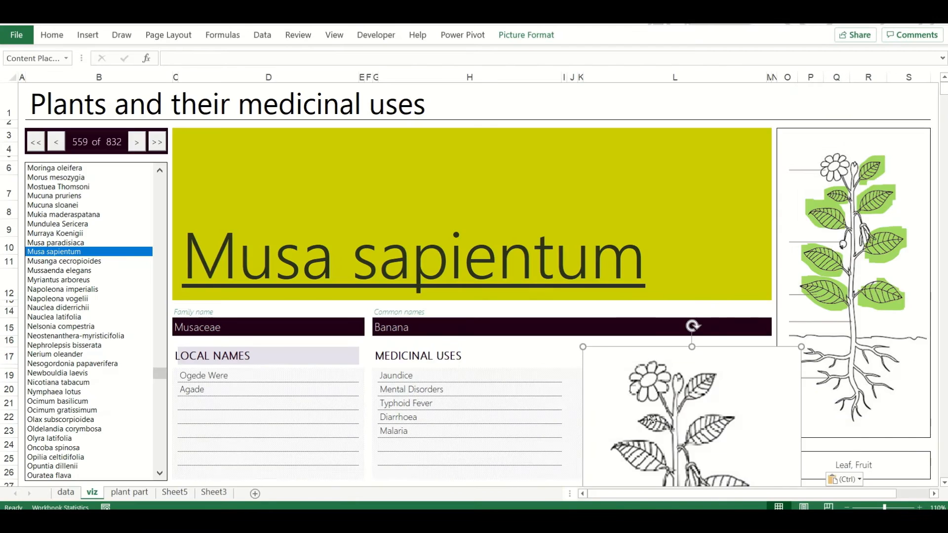
Paste the plain plant picture from slide 7 into Excel, shrink it and use it to replace the old drawing
{"action": "left_click_drag", "start_coordinate": [653, 419], "coordinate": [588, 210]}
{"action": "left_click_drag", "start_coordinate": [736, 137], "coordinate": [677, 257]}
{"action": "left_click_drag", "start_coordinate": [612, 365], "coordinate": [699, 282]}
{"action": "left_click", "coordinate": [853, 277]}
{"action": "key", "text": "Delete"}
{"action": "left_click_drag", "start_coordinate": [686, 321], "coordinate": [854, 277]}
Resize the new plant picture to fit its frame and send it to the back
{"action": "left_click_drag", "start_coordinate": [933, 444], "coordinate": [911, 401]}
{"action": "left_click_drag", "start_coordinate": [852, 322], "coordinate": [867, 339]}
{"action": "left_click", "coordinate": [526, 35]}
{"action": "left_click", "coordinate": [732, 68]}
{"action": "left_click", "coordinate": [693, 102]}
{"action": "left_click_drag", "start_coordinate": [789, 417], "coordinate": [778, 443]}
{"action": "left_click_drag", "start_coordinate": [815, 358], "coordinate": [816, 352]}
Change the stacking order of the leaf highlights and plant picture and nudge them into alignment
{"action": "left_click", "coordinate": [901, 238]}
{"action": "left_click", "coordinate": [537, 42]}
{"action": "left_click", "coordinate": [822, 69]}
{"action": "left_click", "coordinate": [833, 101]}
{"action": "left_click_drag", "start_coordinate": [906, 197], "coordinate": [897, 194]}
{"action": "left_click_drag", "start_coordinate": [843, 308], "coordinate": [843, 301]}
{"action": "left_click", "coordinate": [852, 339], "text": "ctrl"}
{"action": "left_click_drag", "start_coordinate": [852, 340], "coordinate": [855, 333]}
Enlarge the plant picture slightly, reposition it and crop its edges to the frame
{"action": "left_click_drag", "start_coordinate": [782, 133], "coordinate": [770, 111]}
{"action": "left_click_drag", "start_coordinate": [850, 330], "coordinate": [858, 347]}
{"action": "left_click", "coordinate": [857, 348]}
{"action": "left_click", "coordinate": [524, 40]}
{"action": "left_click", "coordinate": [863, 71]}
{"action": "left_click_drag", "start_coordinate": [936, 130], "coordinate": [922, 137]}
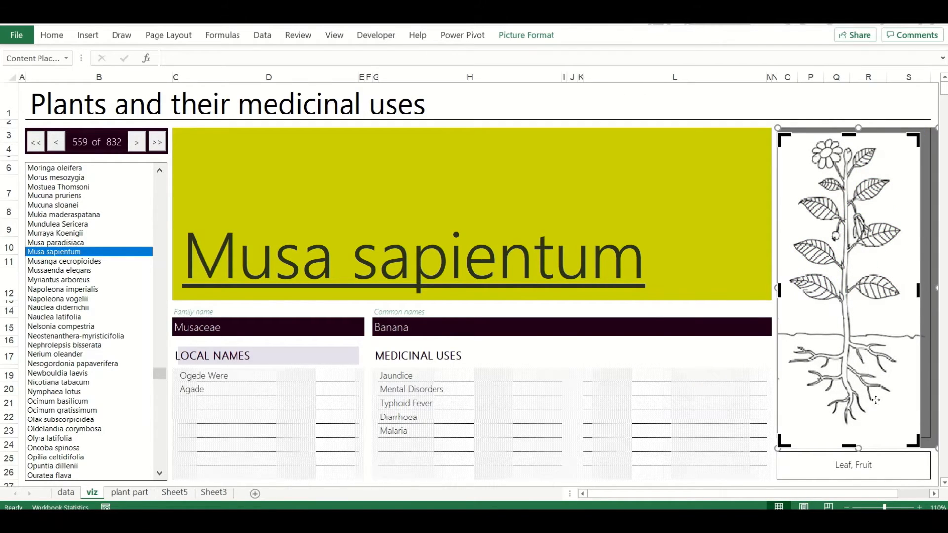
{"action": "left_click", "coordinate": [849, 112]}
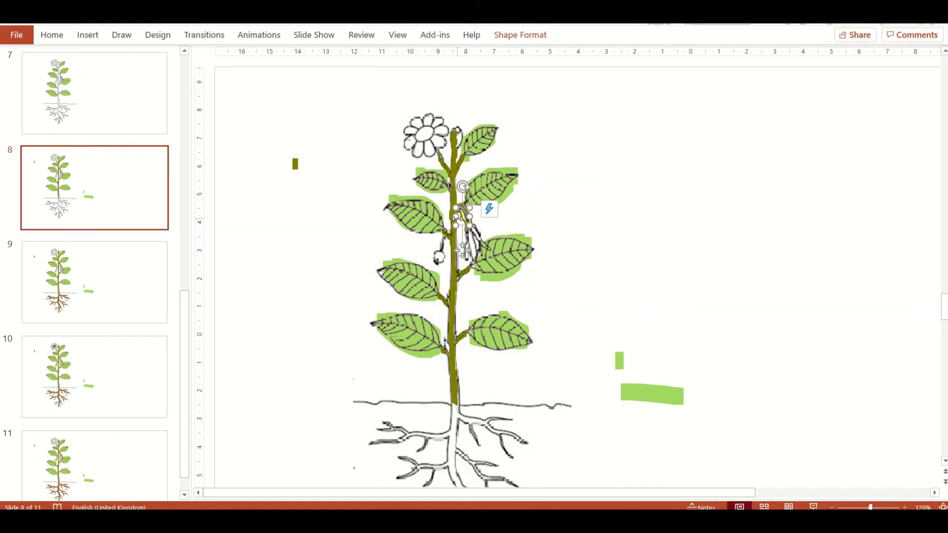
Copy the grouped olive stem highlights from slide 8 and place them over the stem of the Excel plant
{"action": "left_click_drag", "start_coordinate": [418, 59], "coordinate": [483, 441]}
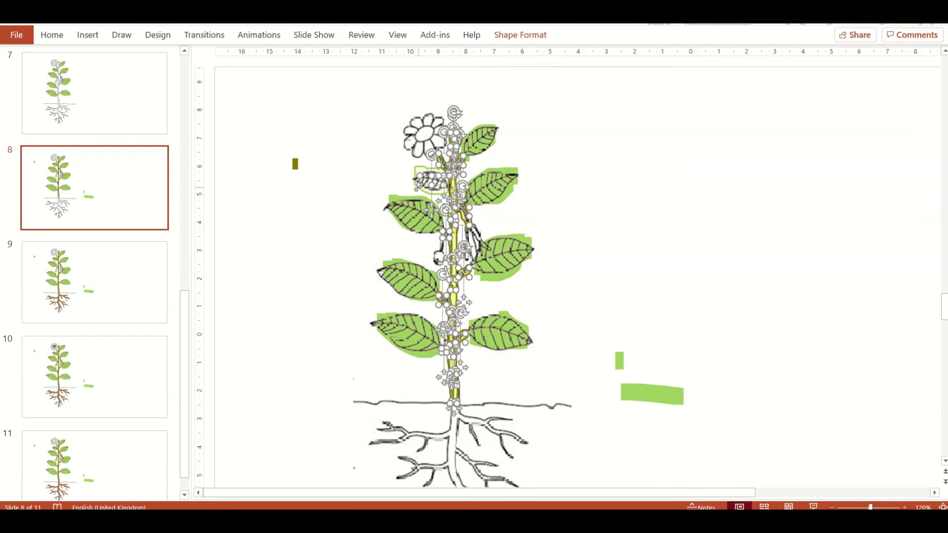
{"action": "key", "text": "ctrl+v"}
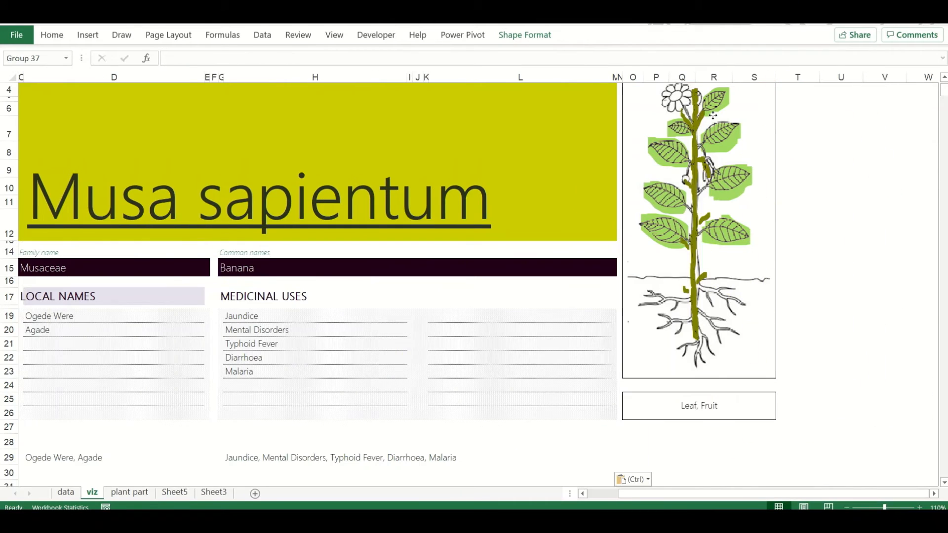
{"action": "left_click_drag", "start_coordinate": [691, 207], "coordinate": [699, 231]}
{"action": "mouse_move", "coordinate": [706, 326]}
{"action": "left_mouse_down"}
{"action": "mouse_move", "coordinate": [708, 340]}
{"action": "mouse_move", "coordinate": [706, 235]}
{"action": "left_mouse_up"}
{"action": "scroll", "coordinate": [261, 91], "scroll_direction": "up", "scroll_amount": 1}
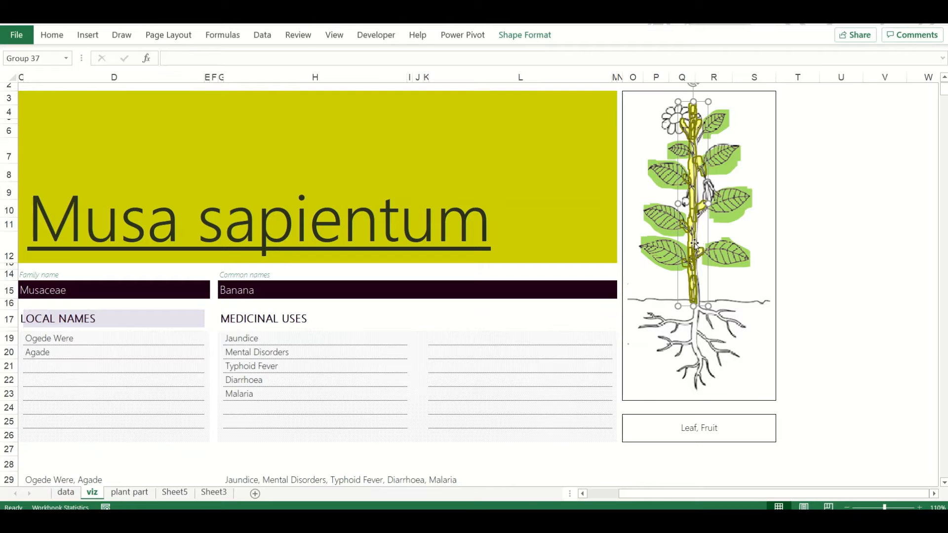
{"action": "left_click", "coordinate": [789, 288]}
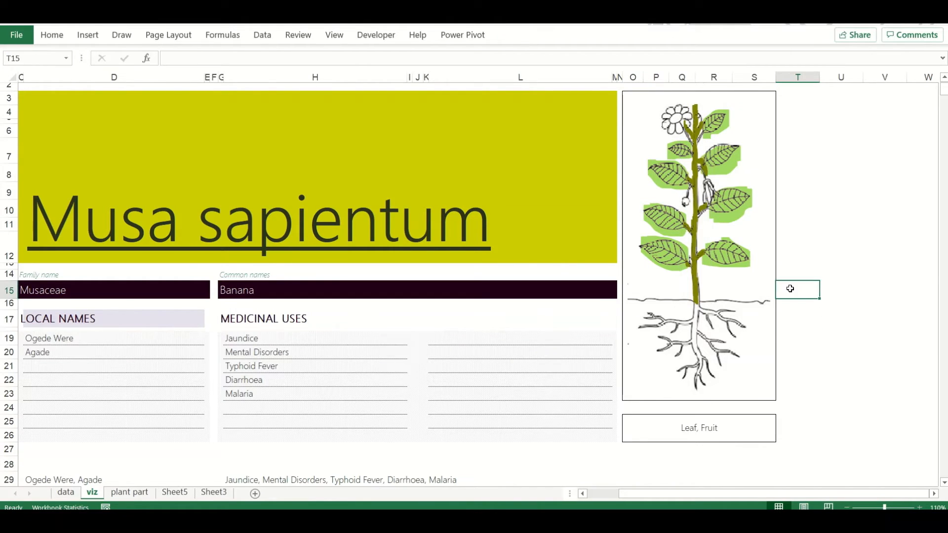
Shorten the stem highlight group from its upper end and nudge it onto the stem
{"action": "left_click", "coordinate": [696, 118]}
{"action": "left_click_drag", "start_coordinate": [695, 102], "coordinate": [696, 111]}
{"action": "left_click", "coordinate": [785, 274]}
{"action": "left_click", "coordinate": [695, 119]}
{"action": "left_click_drag", "start_coordinate": [682, 207], "coordinate": [680, 207]}
{"action": "left_click", "coordinate": [812, 220]}
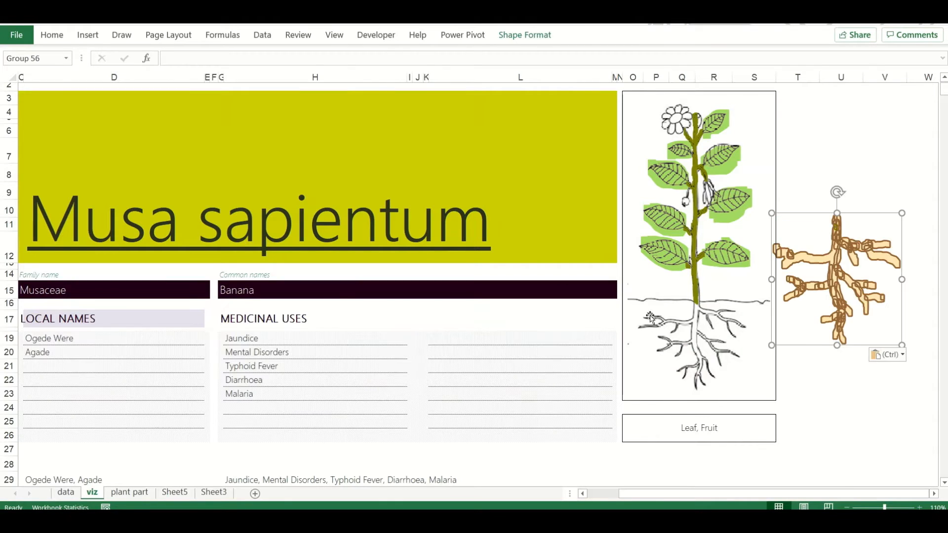
Place the grouped brown root highlights from slide 9 over the roots of the Excel plant
{"action": "left_click_drag", "start_coordinate": [839, 301], "coordinate": [732, 383]}
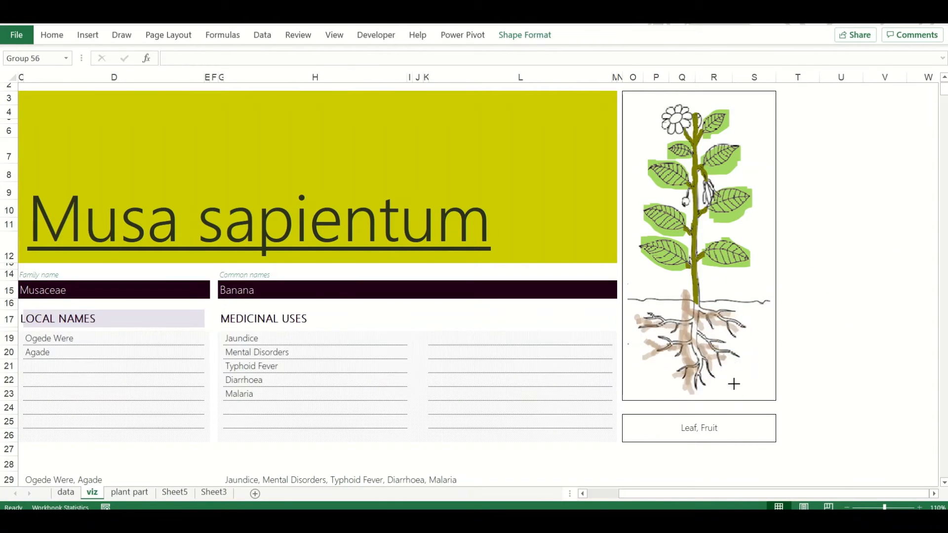
{"action": "left_click", "coordinate": [695, 341]}
{"action": "left_click", "coordinate": [840, 318]}
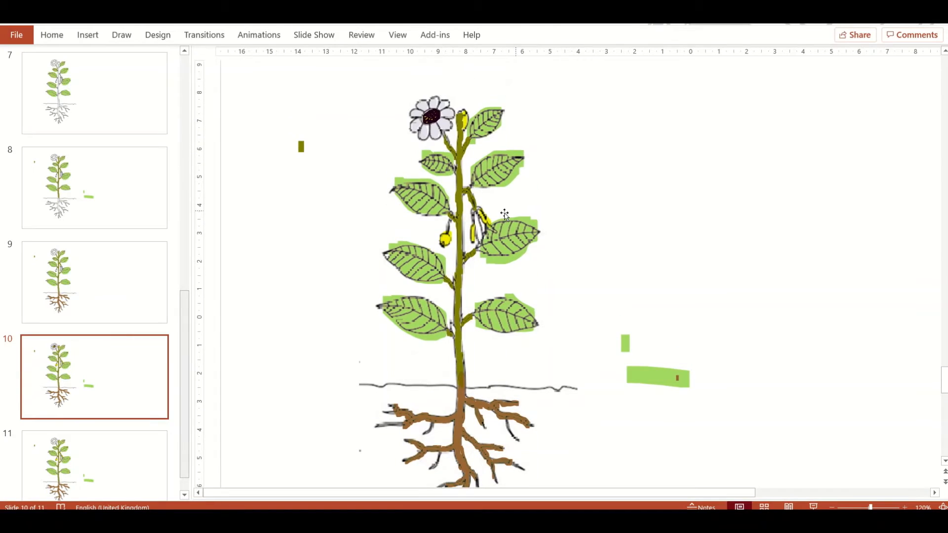
Group the yellow fruit highlights on slide 10, paste them over the Excel plant's fruits and adjust their stacking order
{"action": "left_click", "coordinate": [484, 229]}
{"action": "left_click", "coordinate": [484, 227]}
{"action": "left_click", "coordinate": [463, 118]}
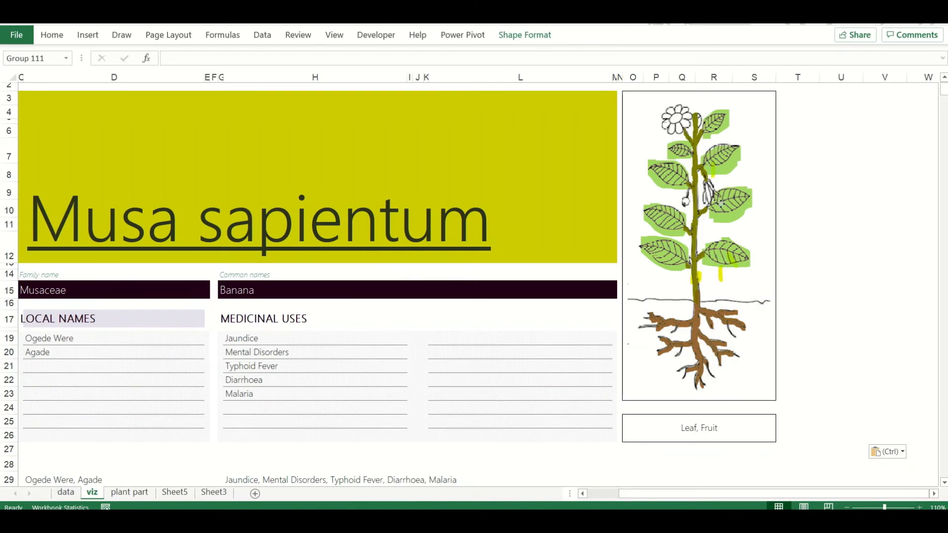
{"action": "left_click_drag", "start_coordinate": [721, 204], "coordinate": [705, 152]}
{"action": "left_click", "coordinate": [525, 35]}
{"action": "left_click", "coordinate": [792, 69]}
{"action": "left_click", "coordinate": [760, 100]}
{"action": "left_click", "coordinate": [790, 54]}
{"action": "left_click", "coordinate": [760, 68]}
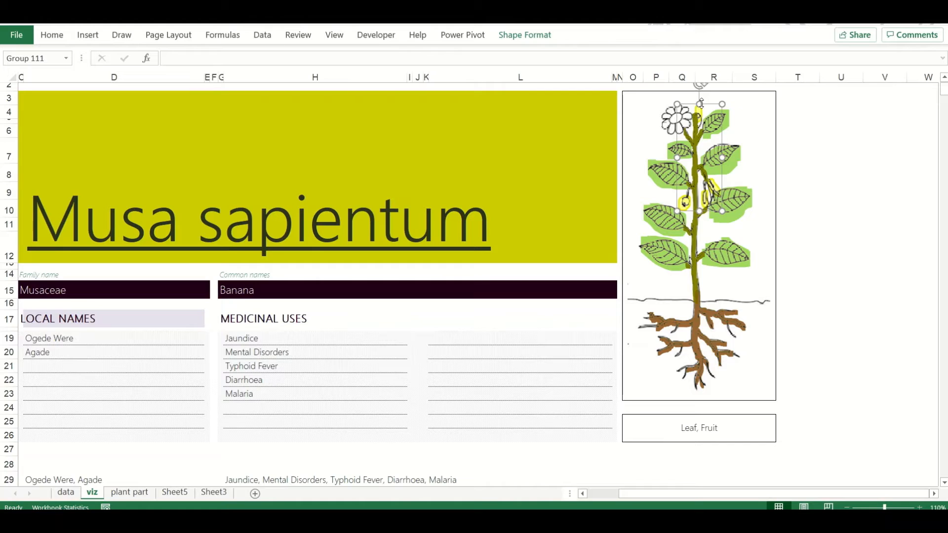
{"action": "left_click", "coordinate": [818, 265]}
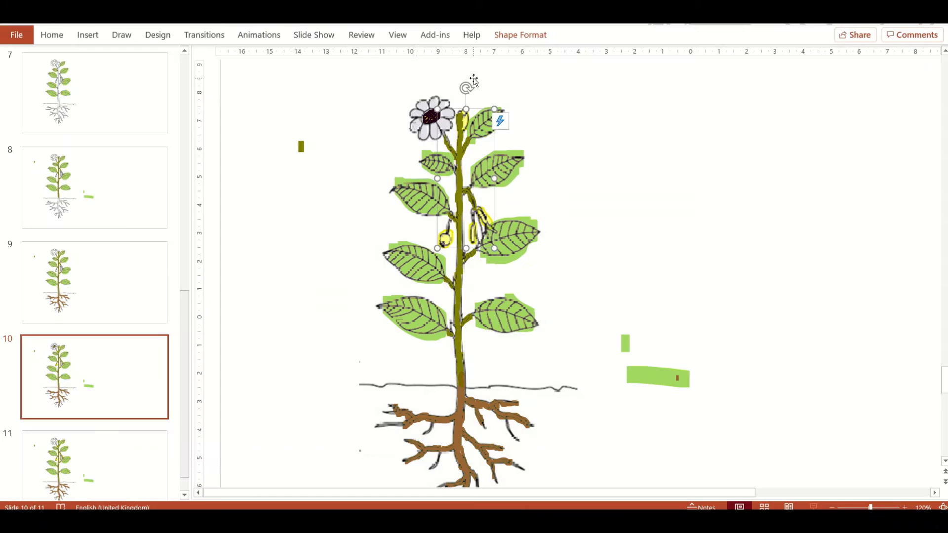
Copy the flower highlights from slide 10 and place them as a group over the Excel plant's flower
{"action": "scroll", "coordinate": [132, 321], "scroll_direction": "down", "scroll_amount": 1}
{"action": "left_click", "coordinate": [424, 116]}
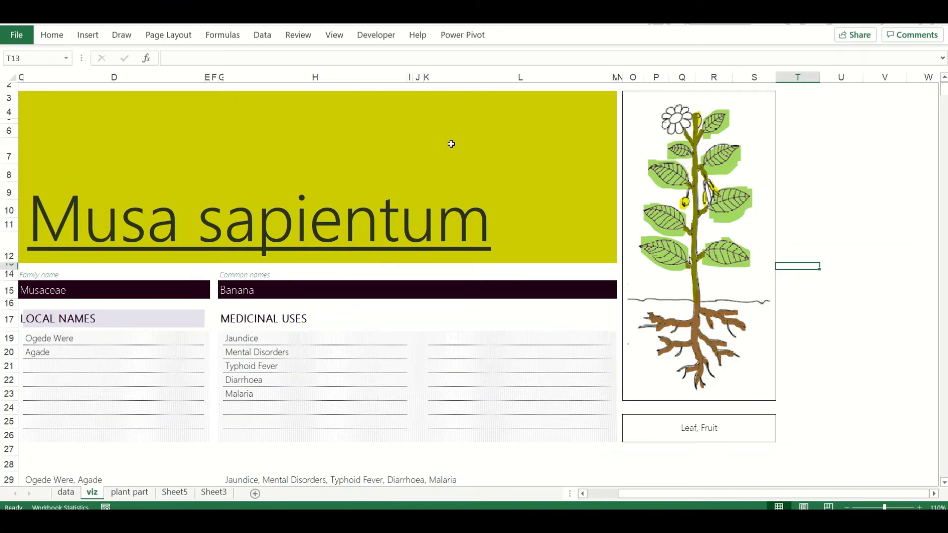
{"action": "left_click", "coordinate": [672, 111]}
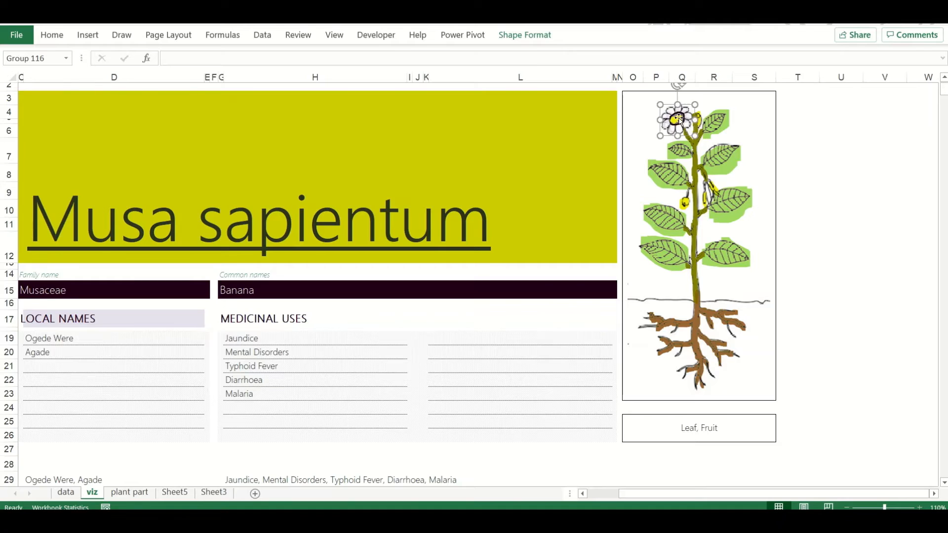
Try to draw small red seed marks above the stem tip with the red highlighter
{"action": "left_click", "coordinate": [806, 266]}
{"action": "key", "text": "ctrl+Page_Up"}
{"action": "left_click", "coordinate": [92, 492]}
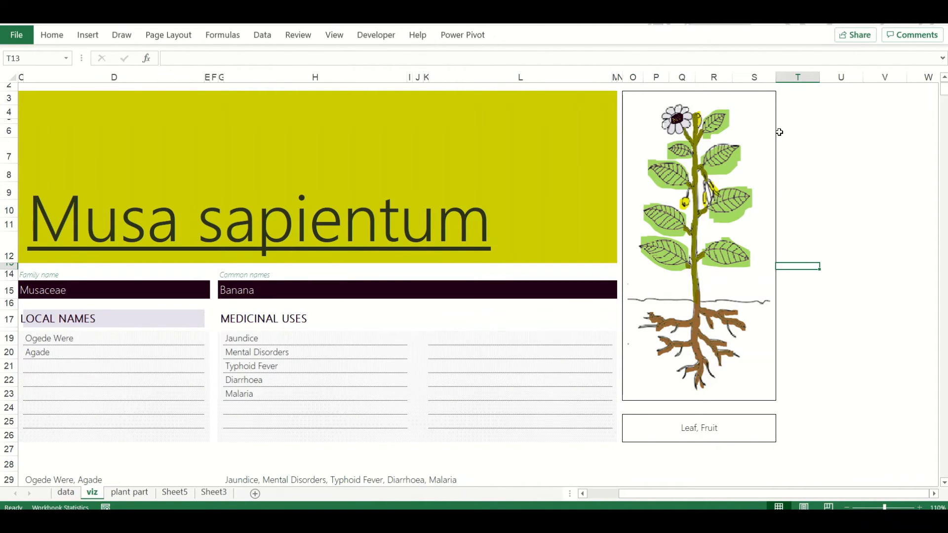
{"action": "left_click", "coordinate": [121, 35]}
{"action": "left_click", "coordinate": [230, 69]}
{"action": "left_click", "coordinate": [233, 81]}
{"action": "left_click", "coordinate": [224, 298]}
{"action": "left_click", "coordinate": [868, 187]}
{"action": "key", "text": "Escape"}
{"action": "scroll", "coordinate": [694, 148], "scroll_direction": "up", "scroll_amount": 1}
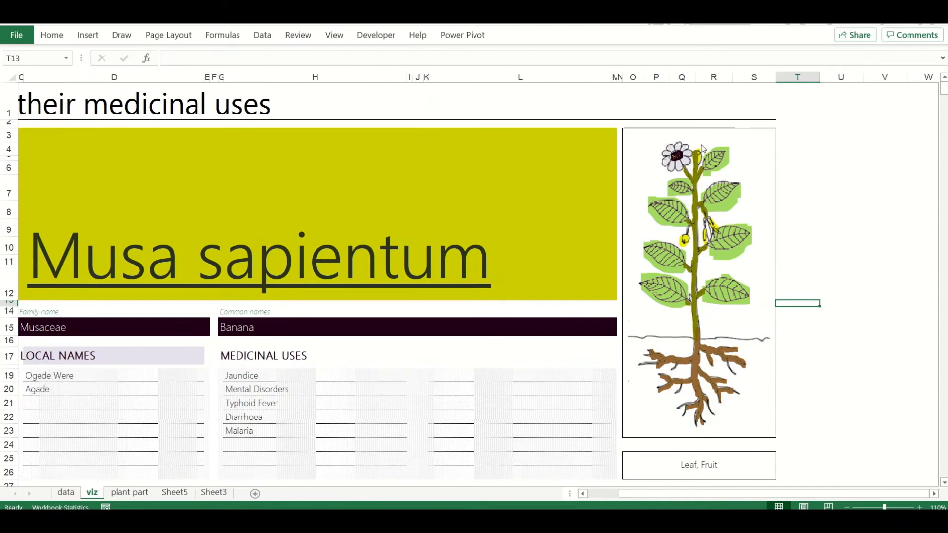
Select and delete the red highlighter marks above the stem tip
{"action": "left_click", "coordinate": [52, 35]}
{"action": "left_click", "coordinate": [823, 74]}
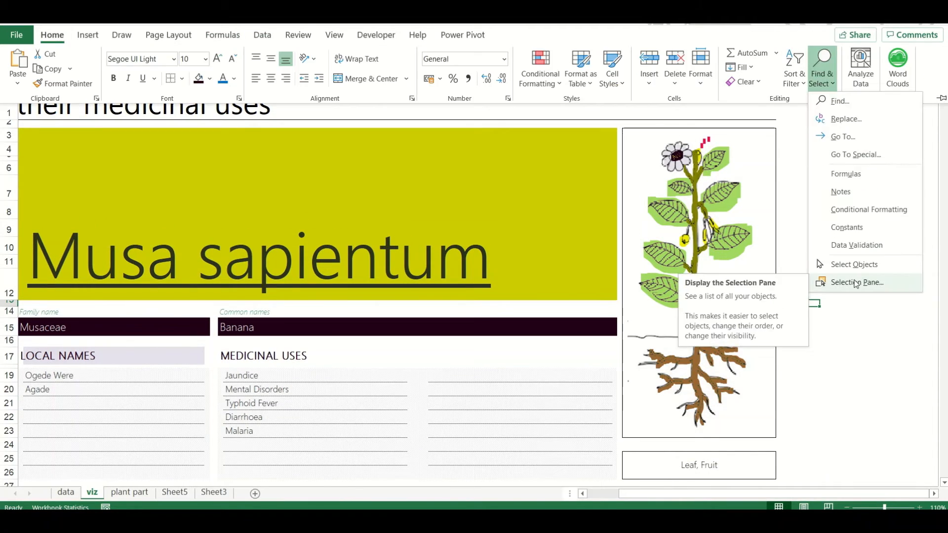
{"action": "left_click", "coordinate": [860, 265]}
{"action": "left_click", "coordinate": [705, 142]}
{"action": "key", "text": "Escape"}
Draw three red seed dots above the stem tip, beside the flower, using a pen
{"action": "left_click", "coordinate": [122, 35]}
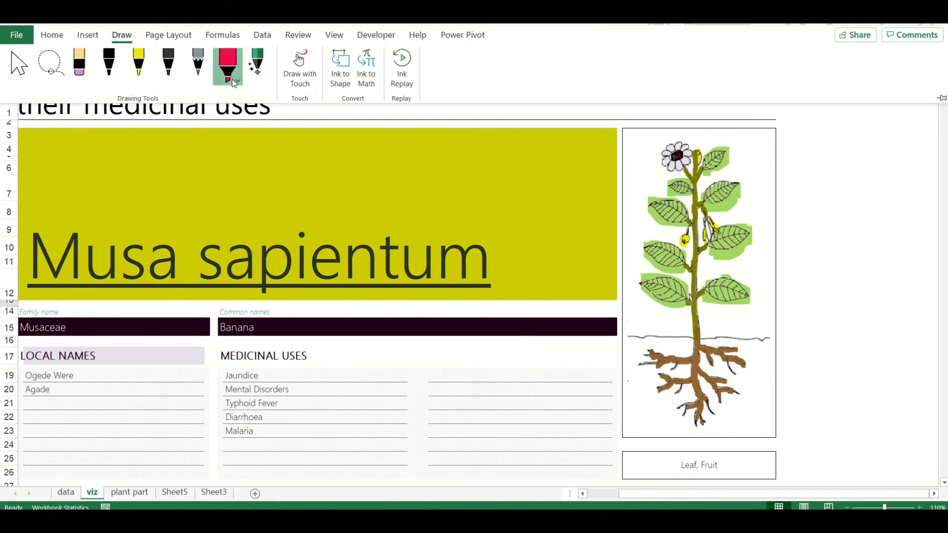
{"action": "left_click", "coordinate": [139, 67]}
{"action": "left_click", "coordinate": [617, 149]}
{"action": "left_click", "coordinate": [121, 35]}
{"action": "left_click", "coordinate": [138, 66]}
{"action": "left_click", "coordinate": [179, 145]}
{"action": "left_click", "coordinate": [628, 152]}
Select the three red seed dots as an object and name it Seed
{"action": "left_click", "coordinate": [52, 35]}
{"action": "left_click", "coordinate": [823, 70]}
{"action": "left_click", "coordinate": [860, 265]}
{"action": "left_click_drag", "start_coordinate": [803, 164], "coordinate": [636, 99]}
{"action": "left_click", "coordinate": [51, 35]}
{"action": "left_click", "coordinate": [823, 70]}
{"action": "left_click", "coordinate": [860, 265]}
{"action": "key", "text": "alt"}
{"action": "key", "text": "h"}
{"action": "left_click", "coordinate": [823, 69]}
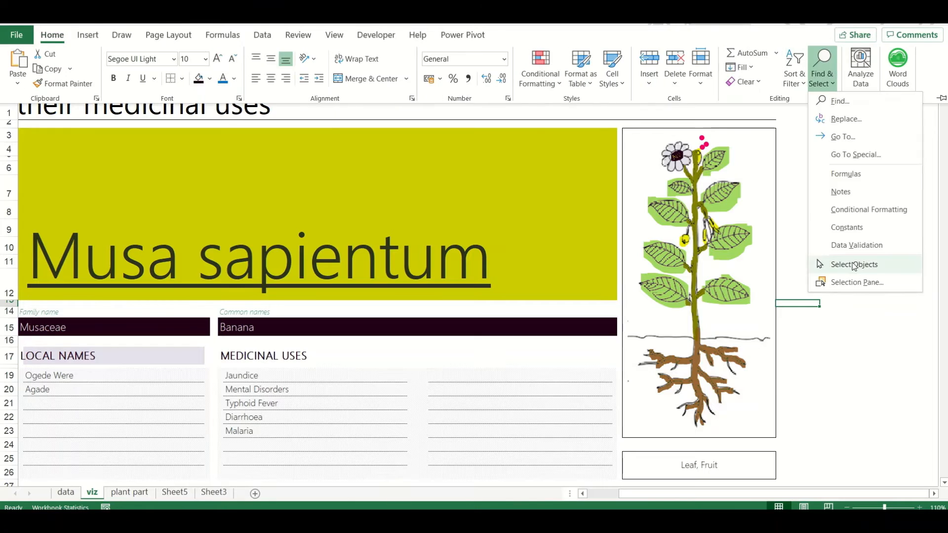
{"action": "left_click", "coordinate": [852, 265]}
{"action": "left_click_drag", "start_coordinate": [690, 132], "coordinate": [715, 153]}
{"action": "left_click", "coordinate": [525, 35]}
{"action": "left_click", "coordinate": [823, 72]}
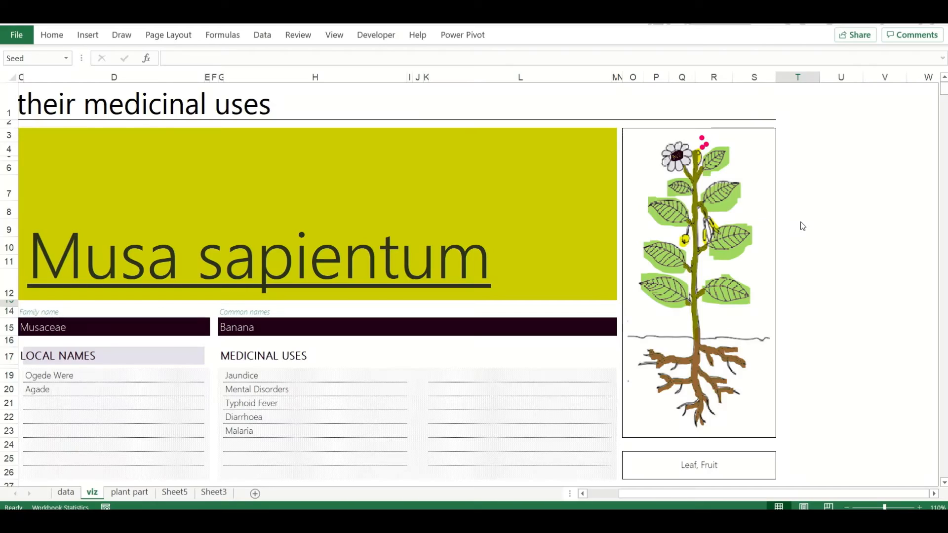
Look through the Parts Used entries on the data sheet
{"action": "key", "text": "ctrl+Page_Up"}
{"action": "scroll", "coordinate": [123, 178], "scroll_direction": "up", "scroll_amount": 3}
{"action": "scroll", "coordinate": [123, 178], "scroll_direction": "up", "scroll_amount": 3}
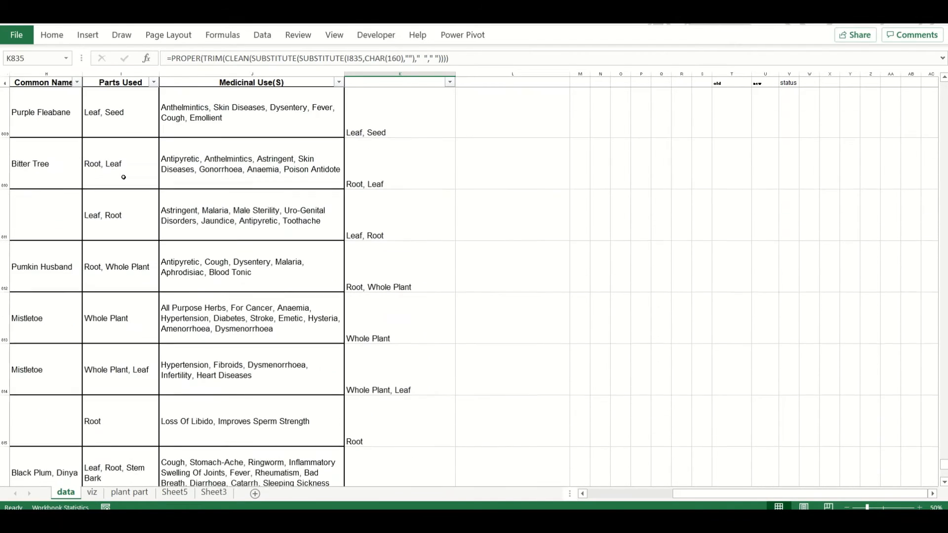
Hide and show the Leaf and Root groups on the viz sheet to capture their visibility code in a macro
{"action": "key", "text": "ctrl+Page_Down"}
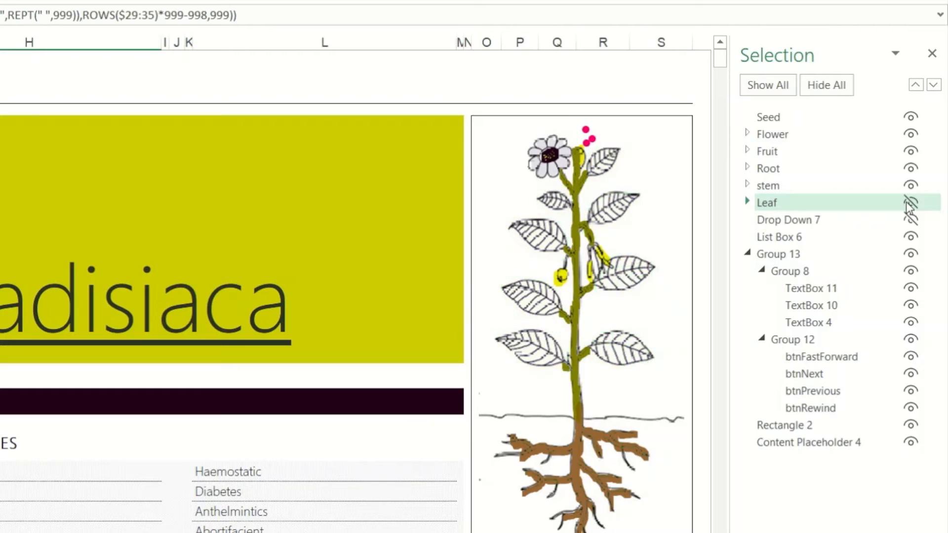
{"action": "left_click", "coordinate": [909, 203]}
{"action": "left_click", "coordinate": [910, 168]}
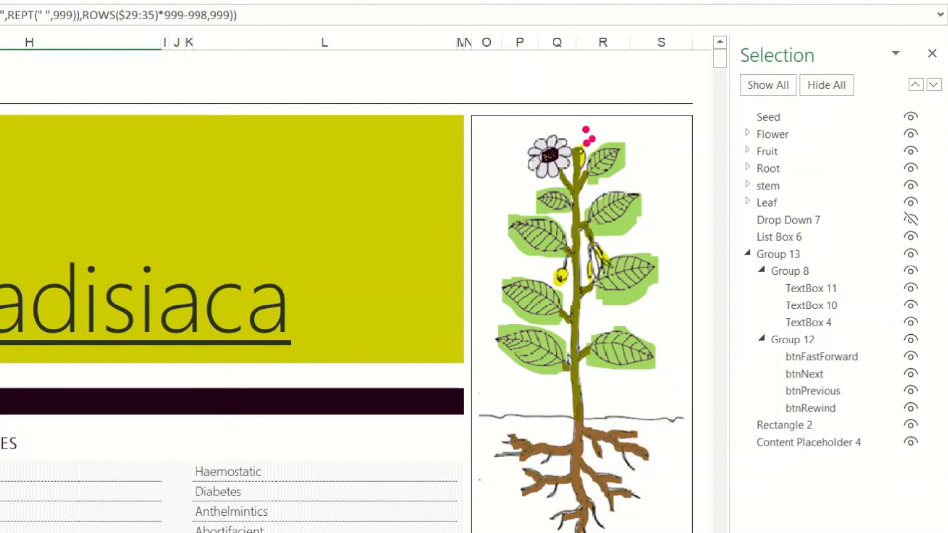
Copy the recorded Leaf and Root visibility lines from Macro3 in Module2 into the colorPlant procedure in Module1
{"action": "key", "text": "alt+F11"}
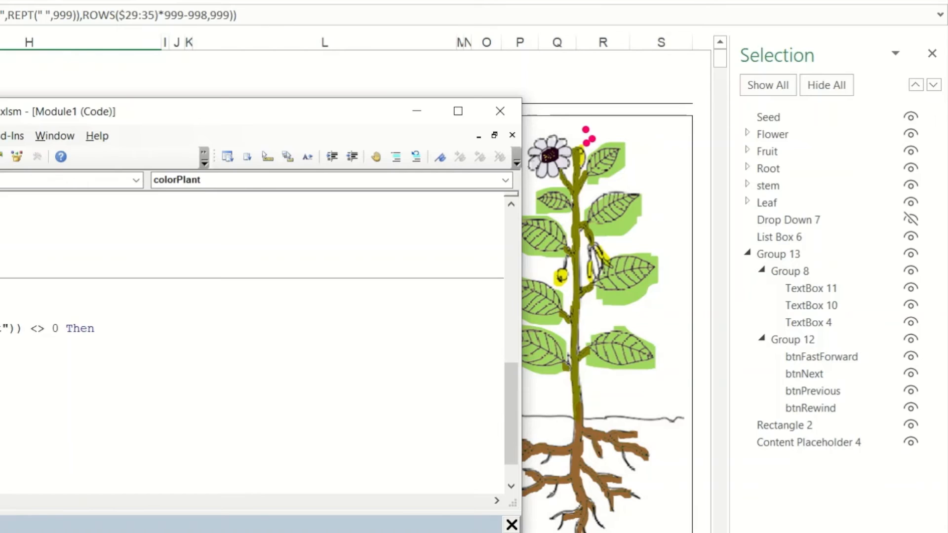
{"action": "double_click", "coordinate": [0, 363]}
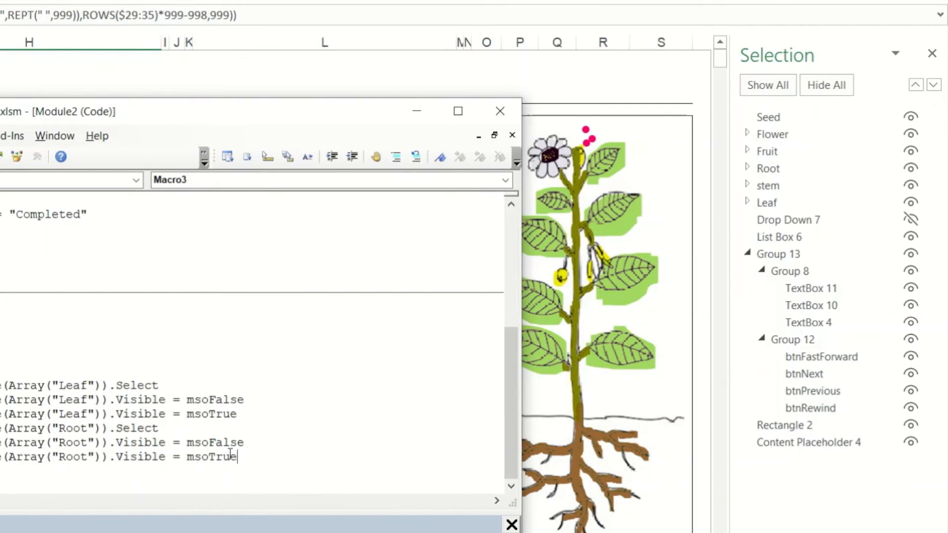
{"action": "left_click_drag", "start_coordinate": [237, 456], "coordinate": [1, 382]}
{"action": "double_click", "coordinate": [0, 349]}
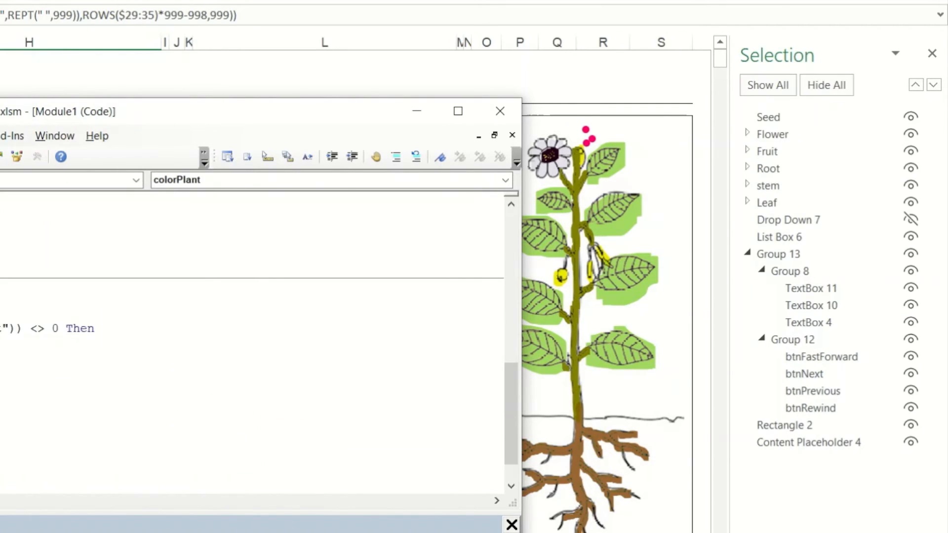
{"action": "type", "text": "rray(\"Leaf\")).Select e(Array(\"Leaf\")).Visible = msoFalse e(Array(\"Leaf\")).Visible = msoTrue e(Array(\"Root\")).Select e(Array(\"Root\")).Visible = msoFalse e(Array(\"Root\")).Visible = msoTrue"}
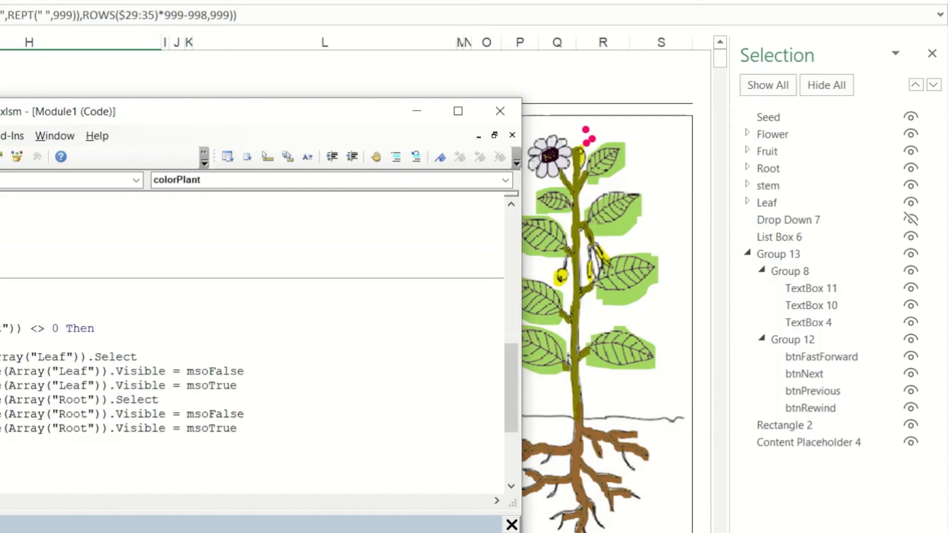
Delete the Leaf Select line from the pasted code in colorPlant
{"action": "scroll", "coordinate": [251, 343], "scroll_direction": "down", "scroll_amount": 4}
{"action": "scroll", "coordinate": [251, 343], "scroll_direction": "up", "scroll_amount": 3}
{"action": "left_click", "coordinate": [148, 328]}
{"action": "key", "text": "shift+Home"}
{"action": "key", "text": "Delete"}
{"action": "key", "text": "Delete"}
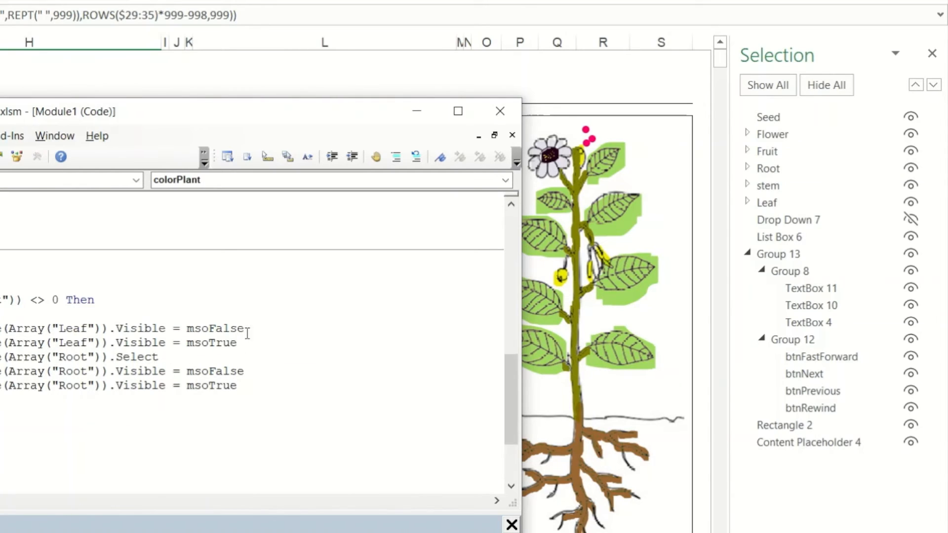
Insert five copies of the Leaf Visible = msoFalse line above the If statement in colorPlant
{"action": "key", "text": "shift+Home"}
{"action": "key", "text": "ctrl+c"}
{"action": "key", "text": "Up"}
{"action": "key", "text": "Up"}
{"action": "key", "text": "Up"}
{"action": "key", "text": "Return"}
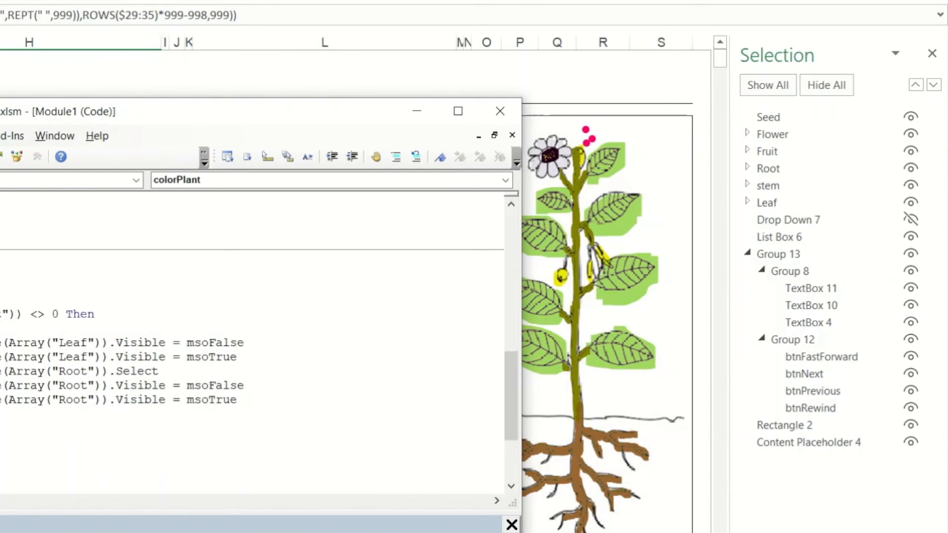
{"action": "key", "text": "Return"}
{"action": "key", "text": "ctrl+v"}
{"action": "key", "text": "Return"}
{"action": "key", "text": "ctrl+v"}
{"action": "key", "text": "Return"}
{"action": "key", "text": "ctrl+v"}
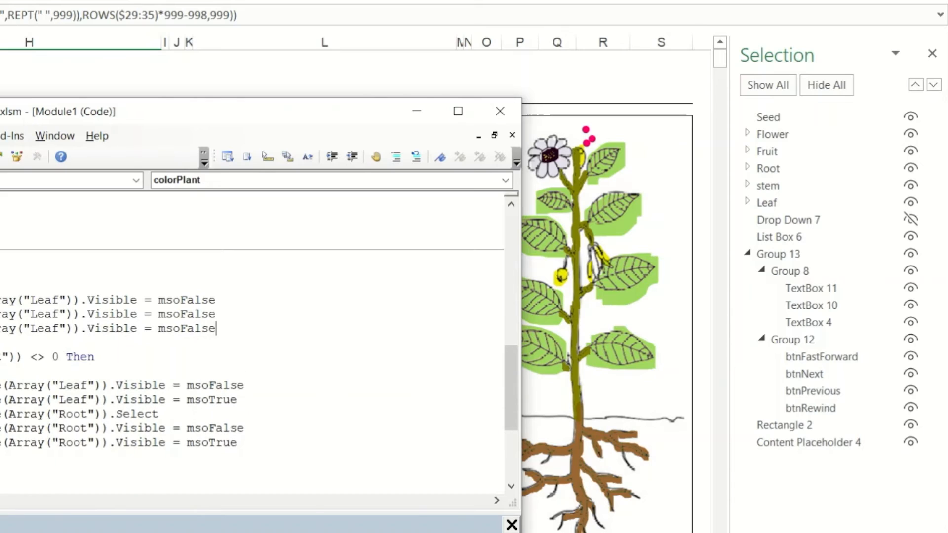
{"action": "key", "text": "Return"}
{"action": "key", "text": "ctrl+v"}
{"action": "key", "text": "Return"}
{"action": "type", "text": "ay(\"Leaf\")).Visible = msoFalse"}
Move the code window higher and change the shape name in the first hide line to Seed
{"action": "left_click", "coordinate": [210, 96]}
{"action": "key", "text": "alt+Tab"}
{"action": "left_click_drag", "start_coordinate": [159, 98], "coordinate": [151, 18]}
{"action": "scroll", "coordinate": [49, 257], "scroll_direction": "down", "scroll_amount": 3}
{"action": "scroll", "coordinate": [37, 296], "scroll_direction": "up", "scroll_amount": 2}
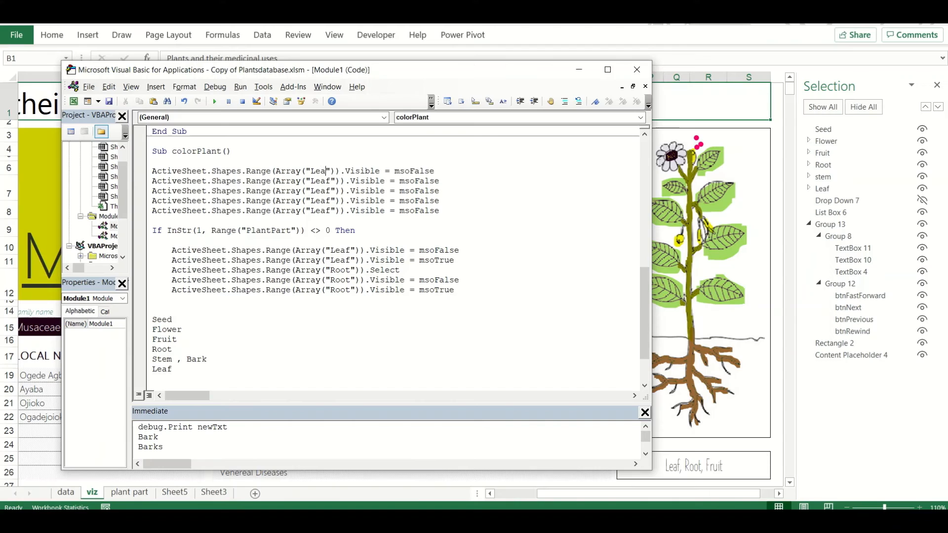
{"action": "key", "text": "BackSpace"}
{"action": "key", "text": "BackSpace"}
{"action": "key", "text": "BackSpace"}
{"action": "key", "text": "BackSpace"}
{"action": "type", "text": "Seed"}
Change the shape names in the second and third hide lines to Flower and Fruit
{"action": "key", "text": "Down"}
{"action": "key", "text": "BackSpace"}
{"action": "key", "text": "BackSpace"}
{"action": "key", "text": "BackSpace"}
{"action": "key", "text": "BackSpace"}
{"action": "type", "text": "Flower"}
{"action": "key", "text": "Down"}
{"action": "key", "text": "BackSpace"}
{"action": "key", "text": "BackSpace"}
{"action": "key", "text": "BackSpace"}
{"action": "key", "text": "BackSpace"}
{"action": "type", "text": "Fruit"}
{"action": "key", "text": "Down"}
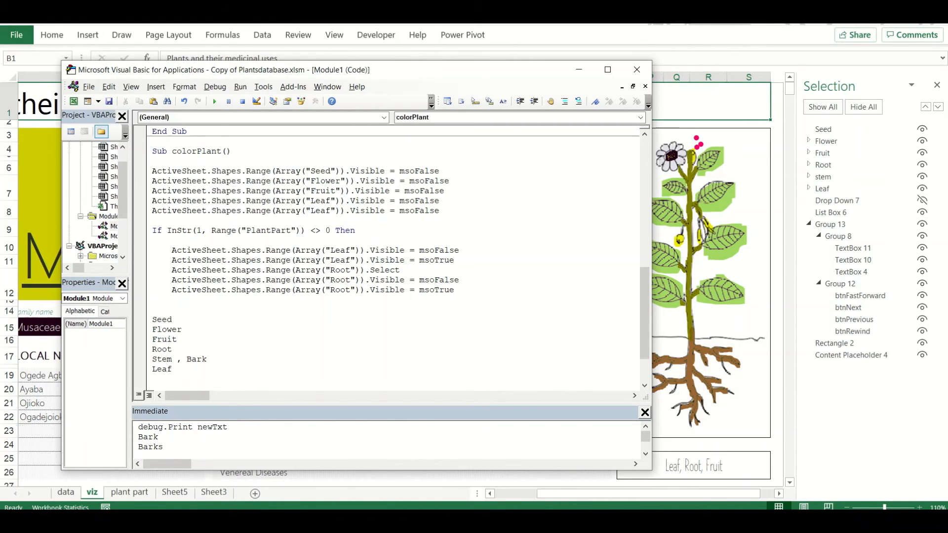
Add a sixth hide line by duplicating a Leaf Visible = msoFalse line
{"action": "key", "text": "shift+Home"}
{"action": "key", "text": "ctrl+c"}
{"action": "key", "text": "Down"}
{"action": "key", "text": "End"}
{"action": "key", "text": "Return"}
{"action": "key", "text": "ctrl+v"}
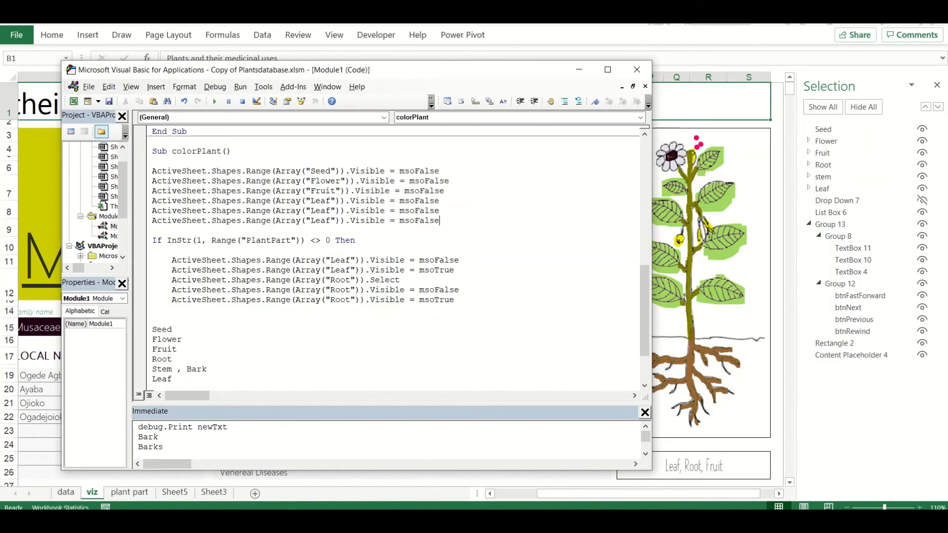
Change the shape names in the last two hide lines to Root and Stem
{"action": "key", "text": "BackSpace"}
{"action": "key", "text": "BackSpace"}
{"action": "key", "text": "BackSpace"}
{"action": "key", "text": "BackSpace"}
{"action": "type", "text": "Root"}
{"action": "key", "text": "Down"}
{"action": "key", "text": "BackSpace"}
{"action": "key", "text": "BackSpace"}
{"action": "key", "text": "BackSpace"}
{"action": "key", "text": "BackSpace"}
{"action": "type", "text": "Stem"}
Add "Leaf" as the text searched for in the InStr condition on the PlantPart range
{"action": "left_click", "coordinate": [298, 245]}
{"action": "type", "text": ",\"Leaf\""}
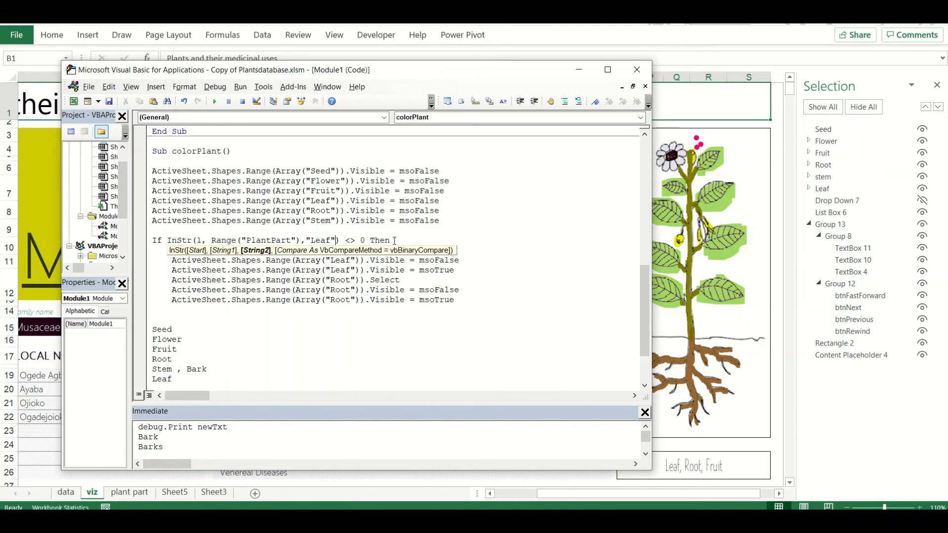
{"action": "left_click", "coordinate": [464, 256]}
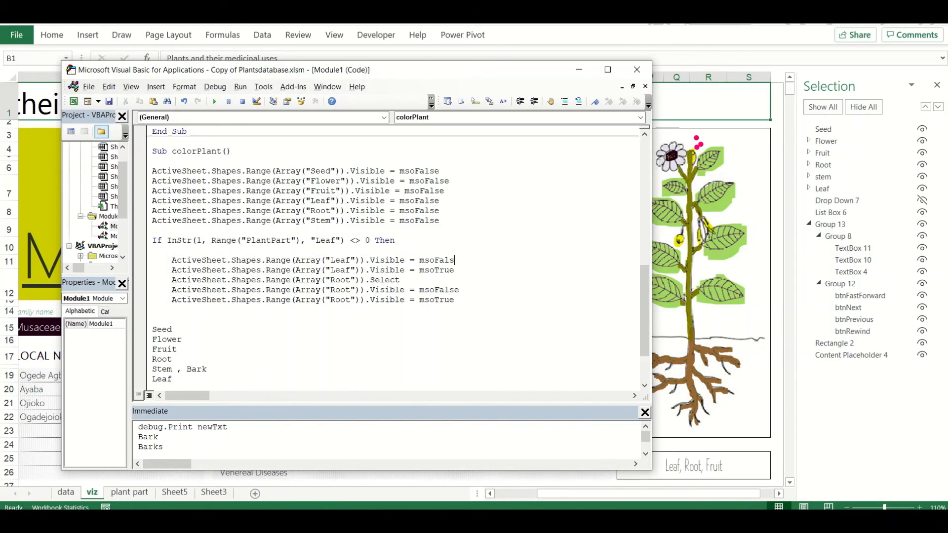
Keep only the Leaf Visible = msoTrue line inside the If block and close it with End If
{"action": "key", "text": "shift+Down"}
{"action": "key", "text": "shift+Down"}
{"action": "key", "text": "shift+Down"}
{"action": "key", "text": "shift+Down"}
{"action": "key", "text": "BackSpace"}
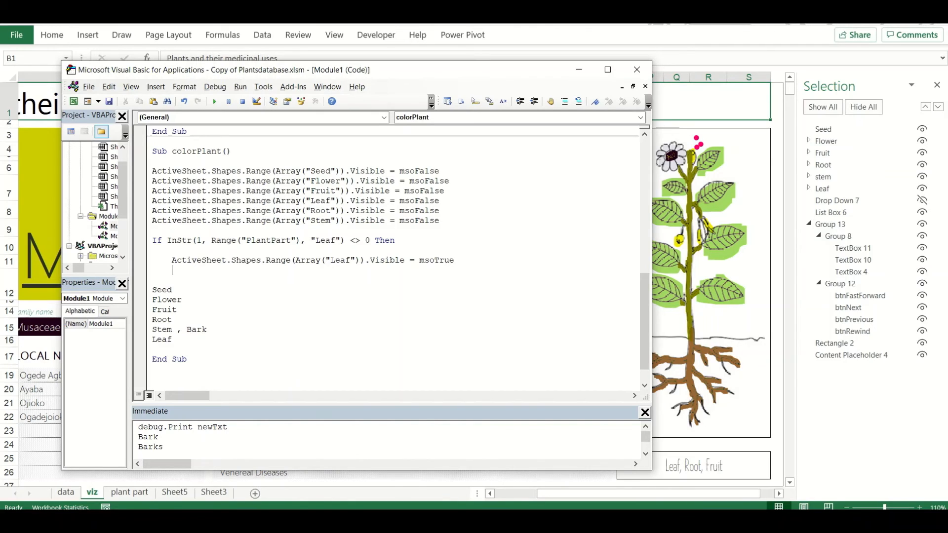
{"action": "key", "text": "Return"}
{"action": "type", "text": "End if"}
{"action": "key", "text": "Return"}
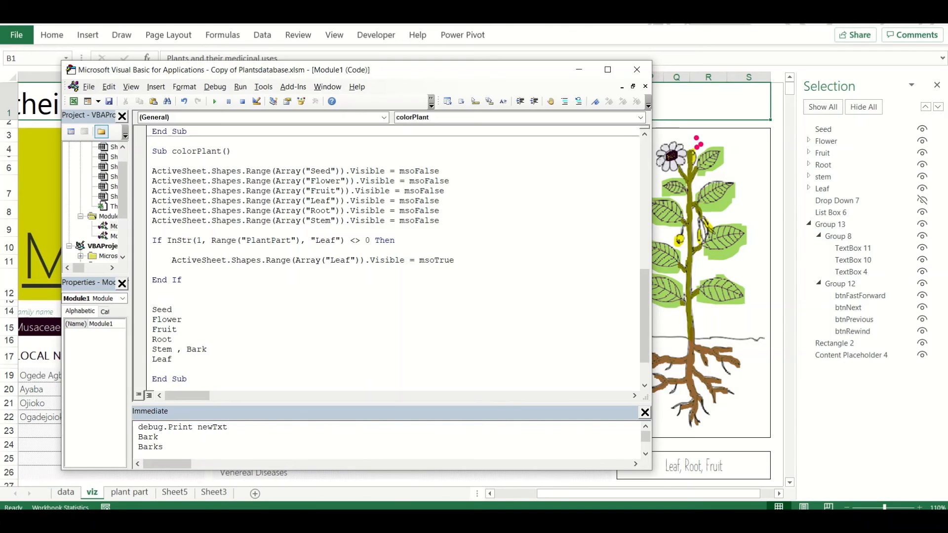
Paste five copies of the Leaf If block below the original, separated by blank lines
{"action": "key", "text": "shift+Down"}
{"action": "key", "text": "shift+Down"}
{"action": "key", "text": "shift+Down"}
{"action": "key", "text": "shift+Down"}
{"action": "key", "text": "shift+Down"}
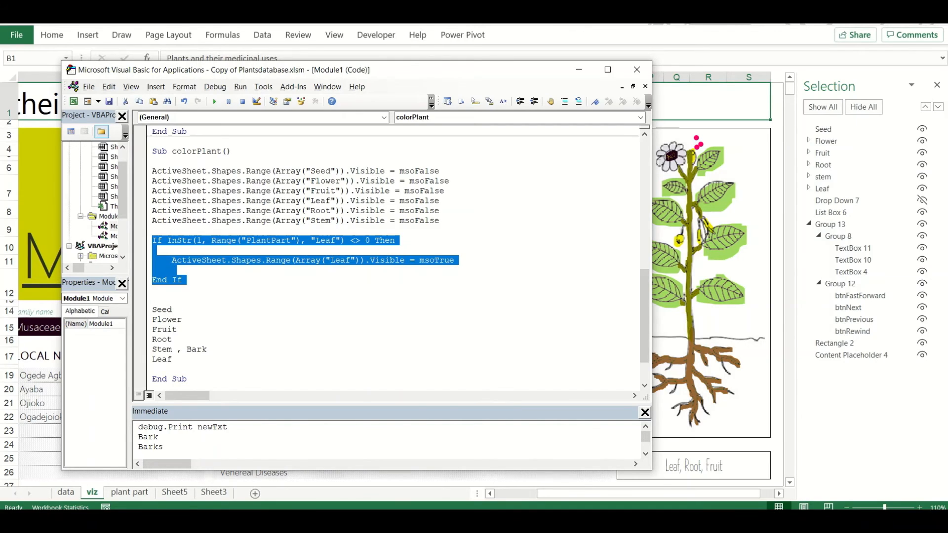
{"action": "key", "text": "ctrl+c"}
{"action": "key", "text": "Right"}
{"action": "key", "text": "Return"}
{"action": "key", "text": "ctrl+v"}
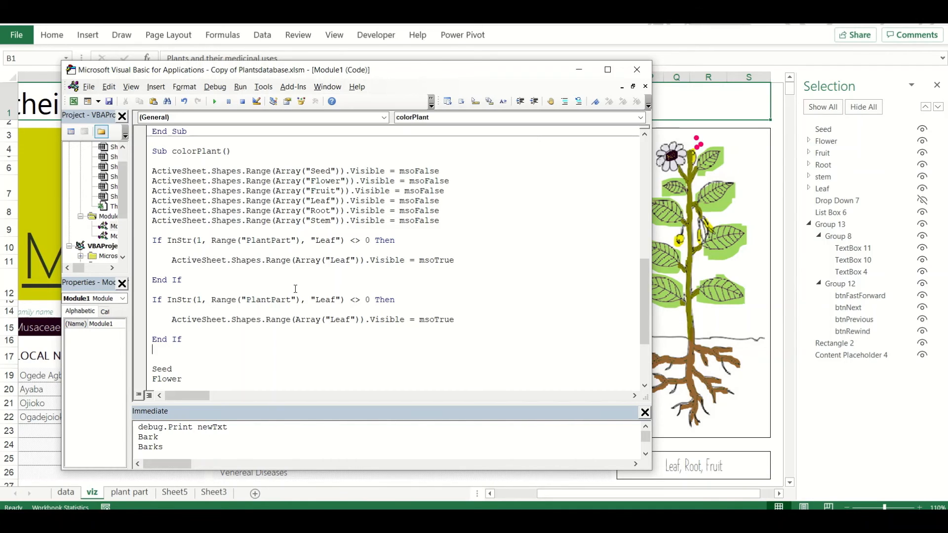
{"action": "key", "text": "Return"}
{"action": "key", "text": "ctrl+v"}
{"action": "key", "text": "Return"}
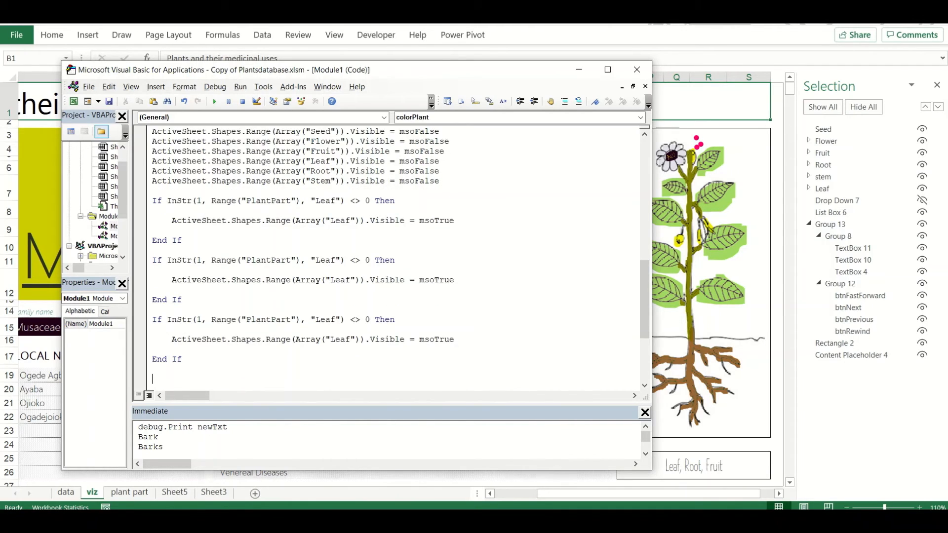
{"action": "key", "text": "ctrl+v"}
{"action": "key", "text": "ctrl+v"}
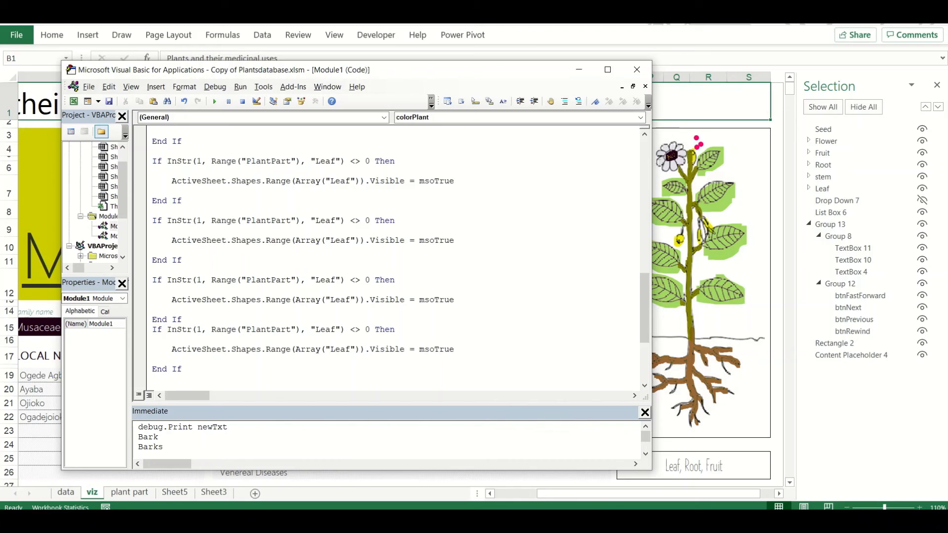
{"action": "key", "text": "Return"}
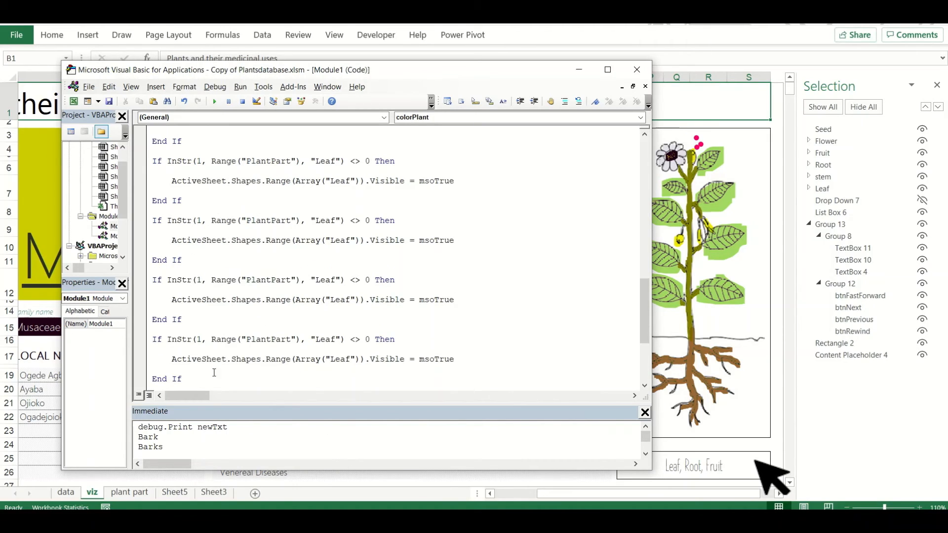
Change the first If block's search text and shape name to Seed
{"action": "scroll", "coordinate": [215, 373], "scroll_direction": "up", "scroll_amount": 5}
{"action": "double_click", "coordinate": [336, 261]}
{"action": "type", "text": "Seed"}
{"action": "double_click", "coordinate": [335, 280]}
{"action": "type", "text": "Seed"}
Change the second If block's search text and shape name to Flower
{"action": "double_click", "coordinate": [336, 319]}
{"action": "type", "text": "Flower"}
{"action": "left_click", "coordinate": [345, 340]}
{"action": "key", "text": "BackSpace"}
{"action": "key", "text": "BackSpace"}
{"action": "key", "text": "BackSpace"}
{"action": "key", "text": "BackSpace"}
{"action": "type", "text": "Flower"}
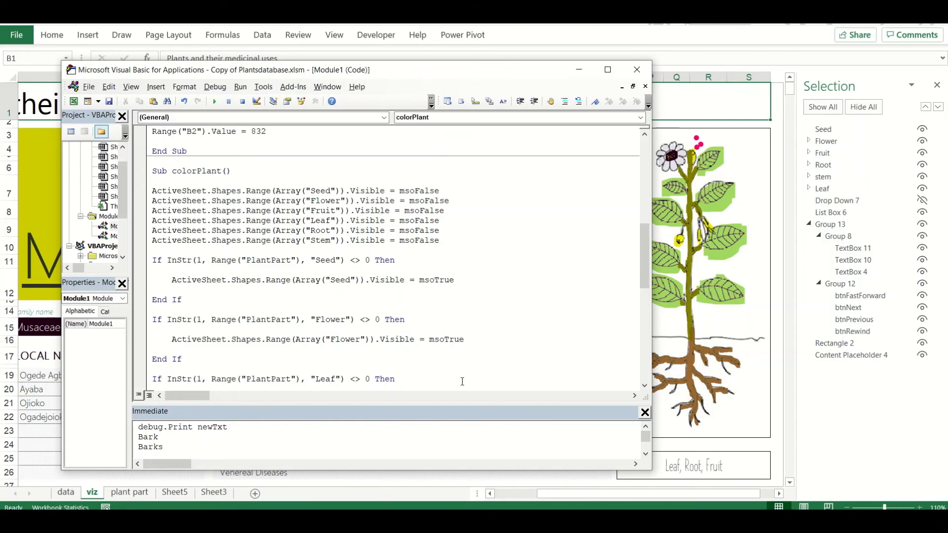
Close the Immediate window and change the third If block's search text and shape name to Fruit
{"action": "left_click", "coordinate": [645, 412]}
{"action": "double_click", "coordinate": [335, 379]}
{"action": "type", "text": "Fruit"}
{"action": "key", "text": "Down"}
{"action": "key", "text": "BackSpace"}
{"action": "key", "text": "BackSpace"}
{"action": "key", "text": "BackSpace"}
{"action": "key", "text": "BackSpace"}
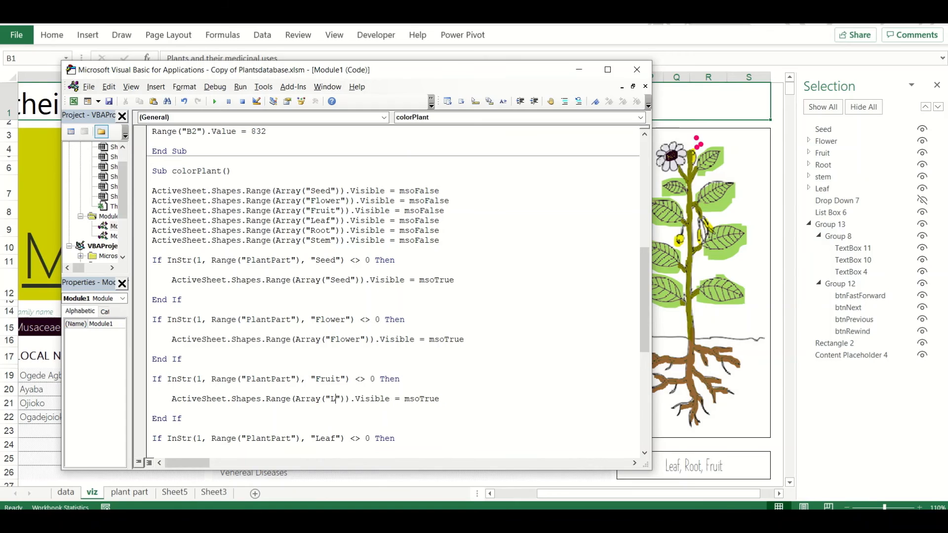
{"action": "type", "text": "Fruit"}
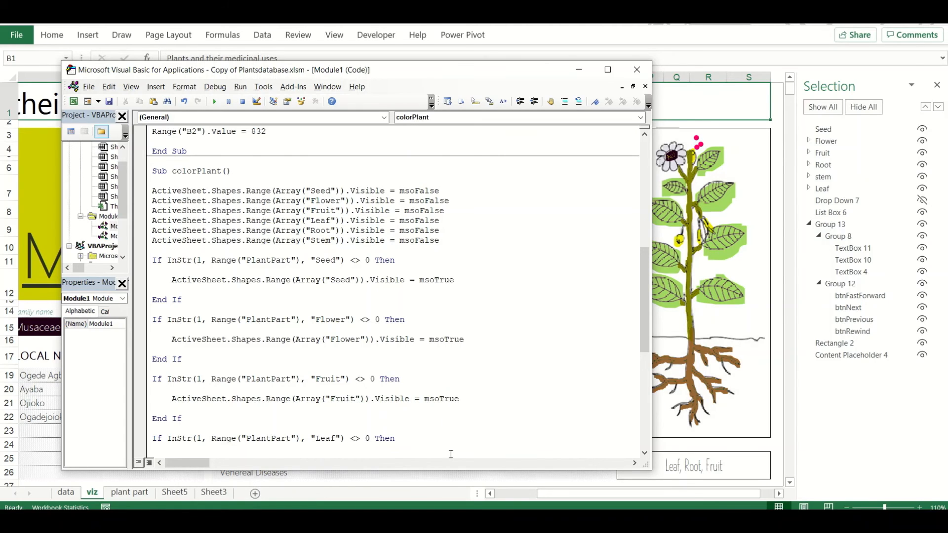
Change the fifth If block's search text and shape name to Root
{"action": "left_click_drag", "start_coordinate": [646, 280], "coordinate": [651, 351]}
{"action": "left_click", "coordinate": [337, 288]}
{"action": "key", "text": "BackSpace"}
{"action": "key", "text": "BackSpace"}
{"action": "key", "text": "BackSpace"}
{"action": "key", "text": "BackSpace"}
{"action": "type", "text": "Root"}
{"action": "left_click", "coordinate": [348, 310]}
{"action": "key", "text": "BackSpace"}
{"action": "key", "text": "BackSpace"}
{"action": "key", "text": "BackSpace"}
{"action": "key", "text": "BackSpace"}
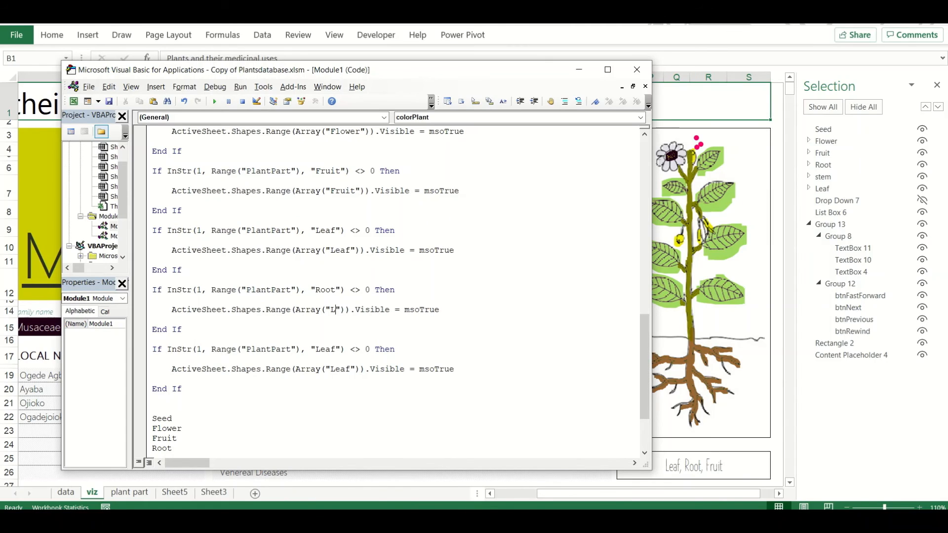
{"action": "type", "text": "Root"}
Change the sixth If block's search text and shape name to Stem, and remove the leftover part-name list below it
{"action": "left_click", "coordinate": [336, 350]}
{"action": "key", "text": "BackSpace"}
{"action": "key", "text": "BackSpace"}
{"action": "key", "text": "BackSpace"}
{"action": "key", "text": "BackSpace"}
{"action": "type", "text": "Stem"}
{"action": "left_click", "coordinate": [349, 369]}
{"action": "key", "text": "BackSpace"}
{"action": "key", "text": "BackSpace"}
{"action": "key", "text": "BackSpace"}
{"action": "key", "text": "BackSpace"}
{"action": "type", "text": "Stem"}
{"action": "scroll", "coordinate": [196, 386], "scroll_direction": "down", "scroll_amount": 3}
{"action": "left_click_drag", "start_coordinate": [197, 385], "coordinate": [151, 327]}
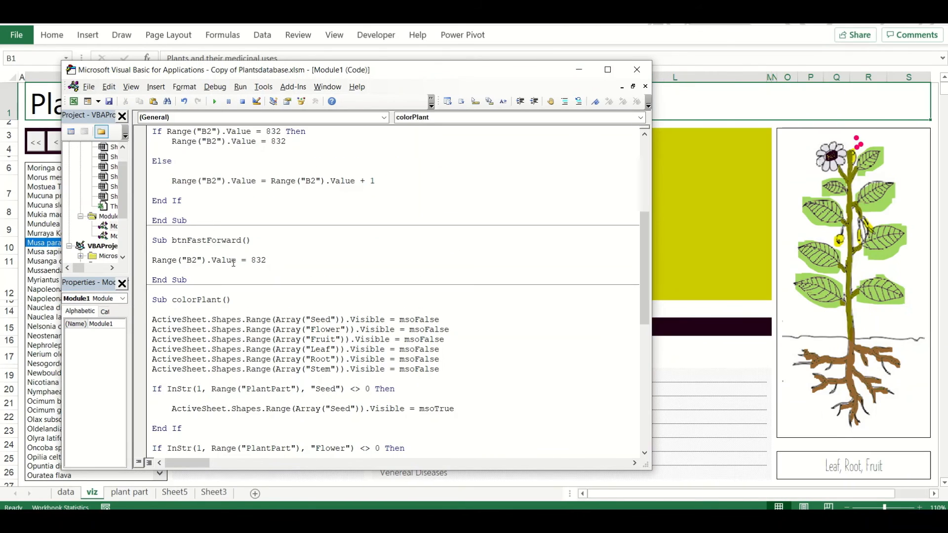
Add the line Call colorPlant before End Sub in btnFastForward and copy it for reuse
{"action": "left_click", "coordinate": [266, 255]}
{"action": "key", "text": "Return"}
{"action": "key", "text": "Return"}
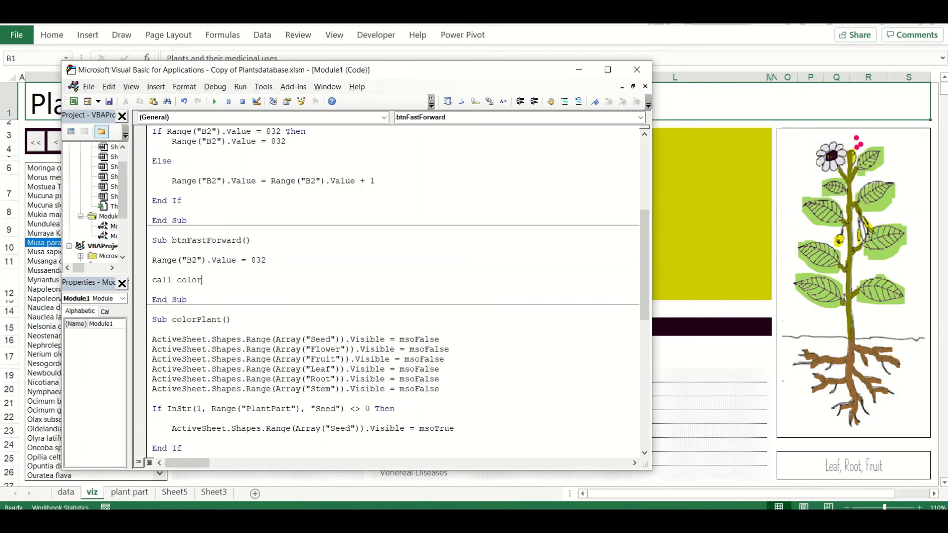
{"action": "key", "text": "Return"}
{"action": "key", "text": "BackSpace"}
{"action": "key", "text": "shift+Home"}
Paste the Call colorPlant line before End Sub in btnNext
{"action": "key", "text": "Up"}
Paste the Call colorPlant line before End Sub in btnPrevious
{"action": "key", "text": "Up"}
{"action": "key", "text": "Up"}
{"action": "key", "text": "Return"}
{"action": "key", "text": "ctrl+v"}
{"action": "key", "text": "Return"}
Paste the Call colorPlant line before End Sub in btnRewind
{"action": "key", "text": "Up"}
{"action": "key", "text": "Up"}
{"action": "key", "text": "Up"}
{"action": "key", "text": "Up"}
{"action": "key", "text": "Up"}
{"action": "key", "text": "Up"}
{"action": "key", "text": "Up"}
{"action": "key", "text": "Up"}
{"action": "key", "text": "Up"}
{"action": "key", "text": "Up"}
{"action": "key", "text": "Up"}
{"action": "key", "text": "Up"}
{"action": "key", "text": "Up"}
{"action": "key", "text": "Up"}
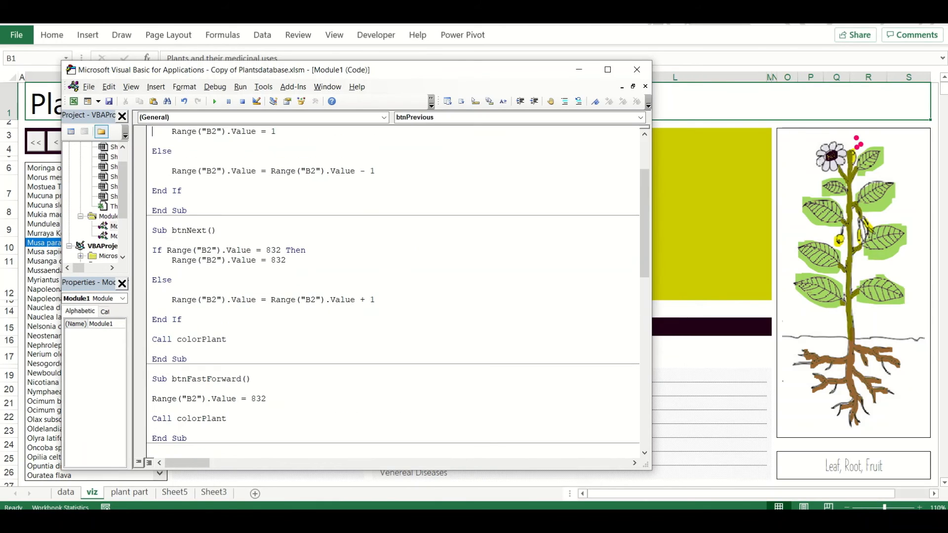
{"action": "key", "text": "Down"}
{"action": "key", "text": "Down"}
{"action": "key", "text": "Return"}
{"action": "key", "text": "ctrl+v"}
{"action": "key", "text": "Return"}
{"action": "key", "text": "Up"}
{"action": "key", "text": "Up"}
{"action": "key", "text": "Up"}
{"action": "key", "text": "Up"}
{"action": "key", "text": "Up"}
{"action": "key", "text": "Up"}
{"action": "key", "text": "Up"}
{"action": "key", "text": "Up"}
{"action": "key", "text": "Up"}
{"action": "key", "text": "Up"}
{"action": "key", "text": "Up"}
{"action": "key", "text": "Up"}
{"action": "key", "text": "Up"}
{"action": "key", "text": "Up"}
{"action": "key", "text": "Up"}
{"action": "key", "text": "Up"}
{"action": "key", "text": "Up"}
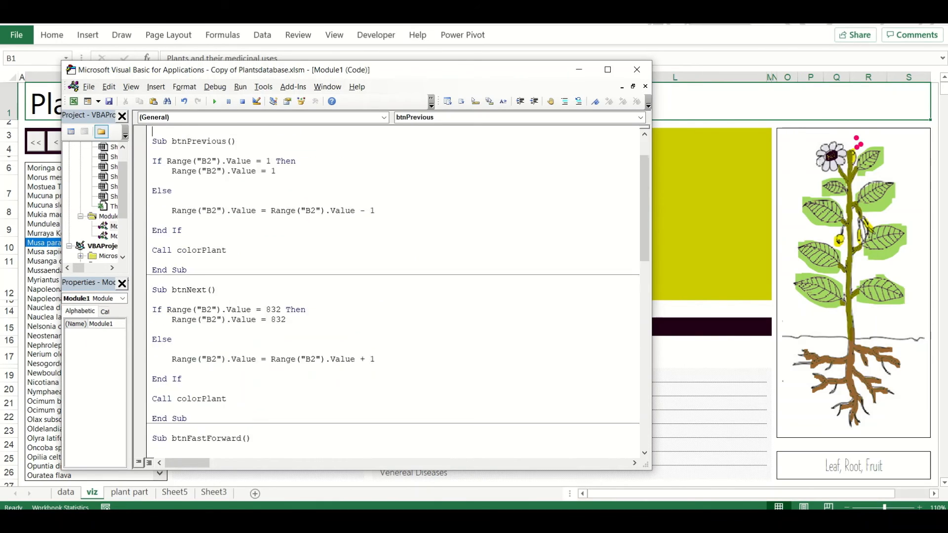
{"action": "key", "text": "Down"}
{"action": "key", "text": "Down"}
{"action": "key", "text": "Return"}
{"action": "key", "text": "ctrl+v"}
{"action": "key", "text": "Return"}
Return to the viz sheet and move backward and forward through the plant records to check the coloured parts against each parts list
{"action": "left_click", "coordinate": [710, 314]}
{"action": "left_click", "coordinate": [254, 352]}
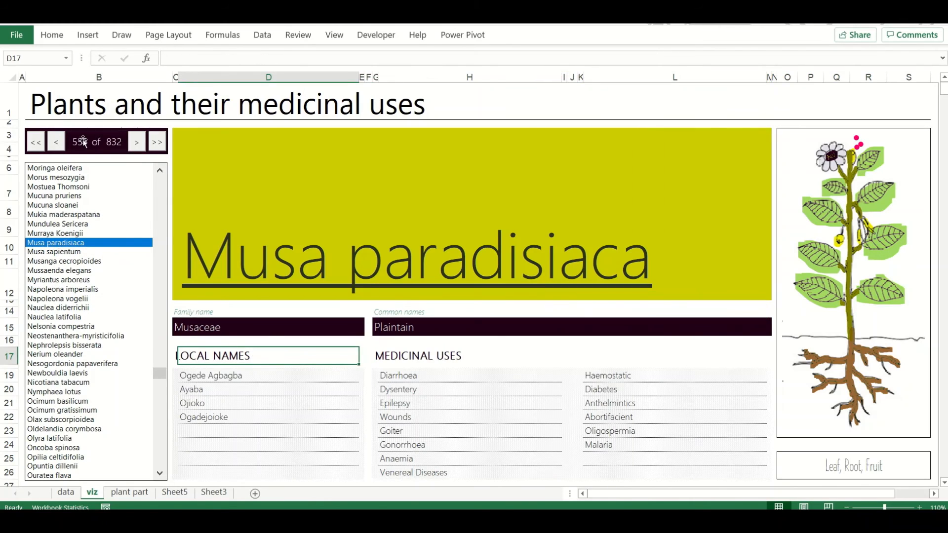
{"action": "left_click", "coordinate": [58, 144]}
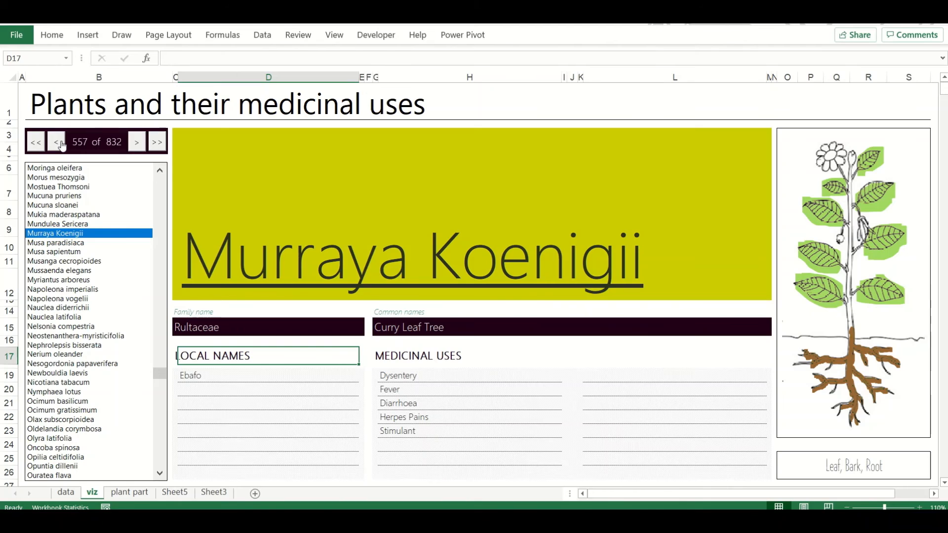
{"action": "left_click", "coordinate": [137, 142]}
{"action": "left_click", "coordinate": [136, 142]}
{"action": "left_click", "coordinate": [137, 142]}
{"action": "left_click", "coordinate": [137, 142]}
{"action": "left_click", "coordinate": [137, 142]}
{"action": "left_click", "coordinate": [137, 142]}
{"action": "left_click", "coordinate": [138, 146]}
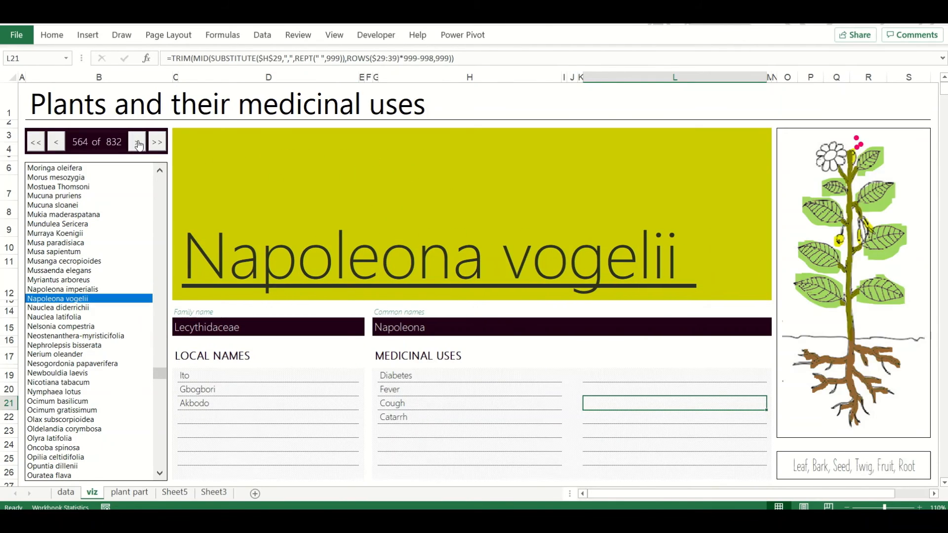
{"action": "left_click", "coordinate": [137, 145]}
{"action": "left_click", "coordinate": [137, 144]}
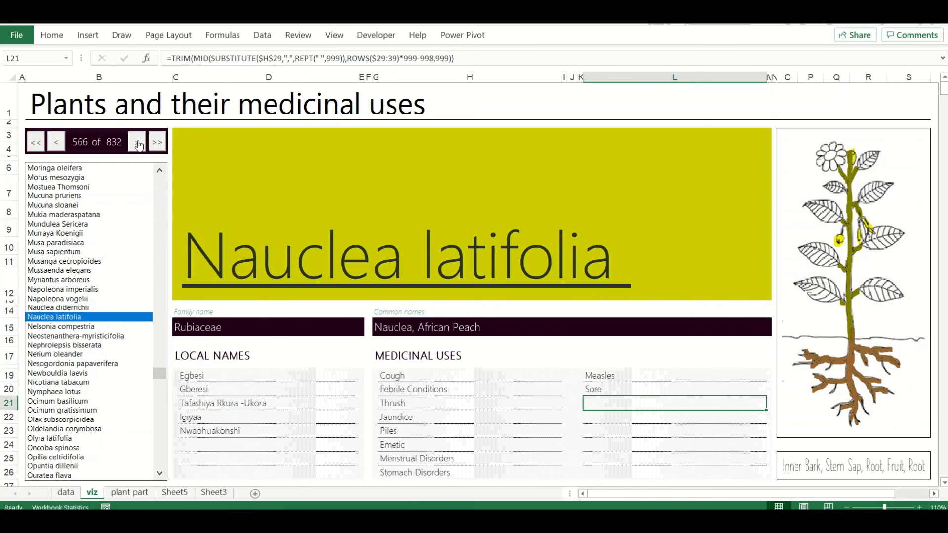
{"action": "left_click", "coordinate": [139, 144]}
{"action": "left_click", "coordinate": [138, 145]}
{"action": "left_click", "coordinate": [138, 144]}
{"action": "left_click", "coordinate": [138, 145]}
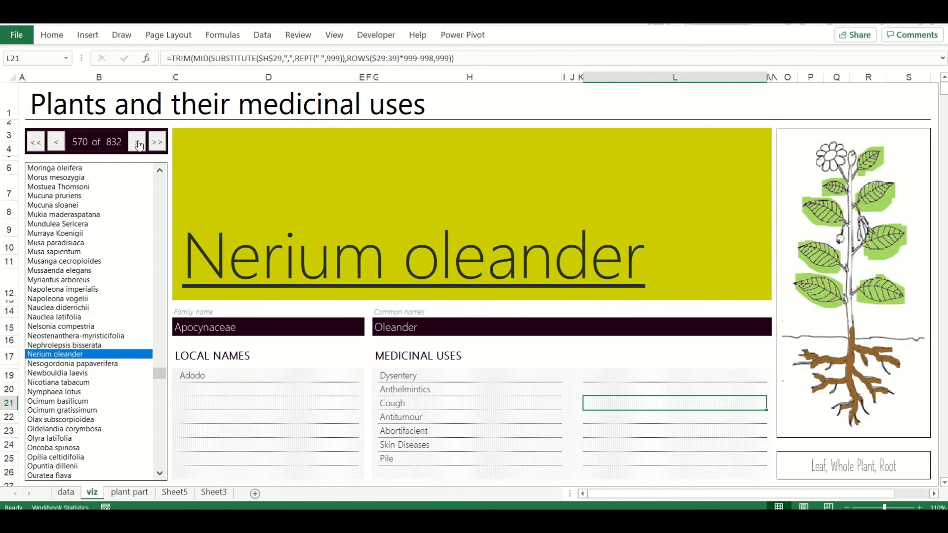
{"action": "left_click", "coordinate": [138, 144]}
{"action": "left_click", "coordinate": [139, 144]}
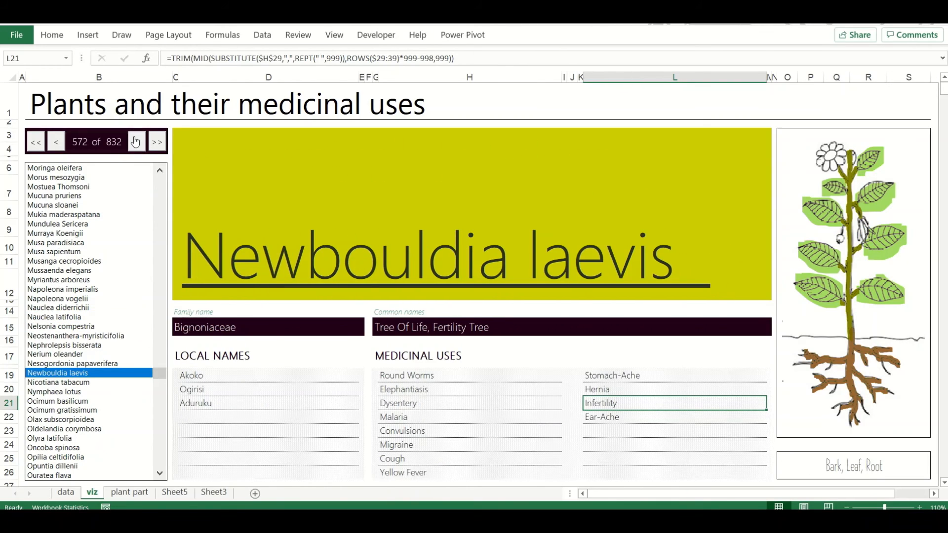
{"action": "left_click", "coordinate": [137, 144]}
{"action": "left_click", "coordinate": [137, 144]}
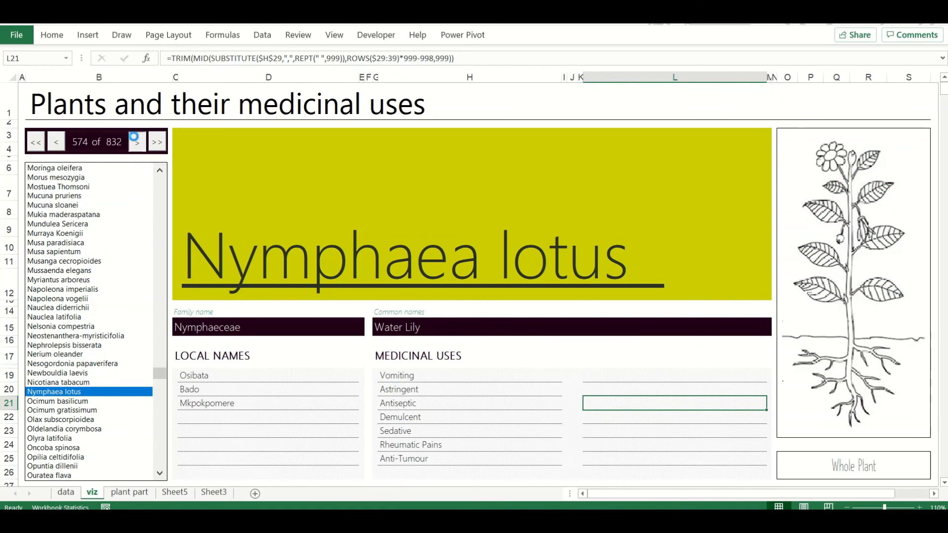
{"action": "left_click", "coordinate": [138, 144]}
{"action": "left_click", "coordinate": [138, 144]}
{"action": "left_click", "coordinate": [57, 144]}
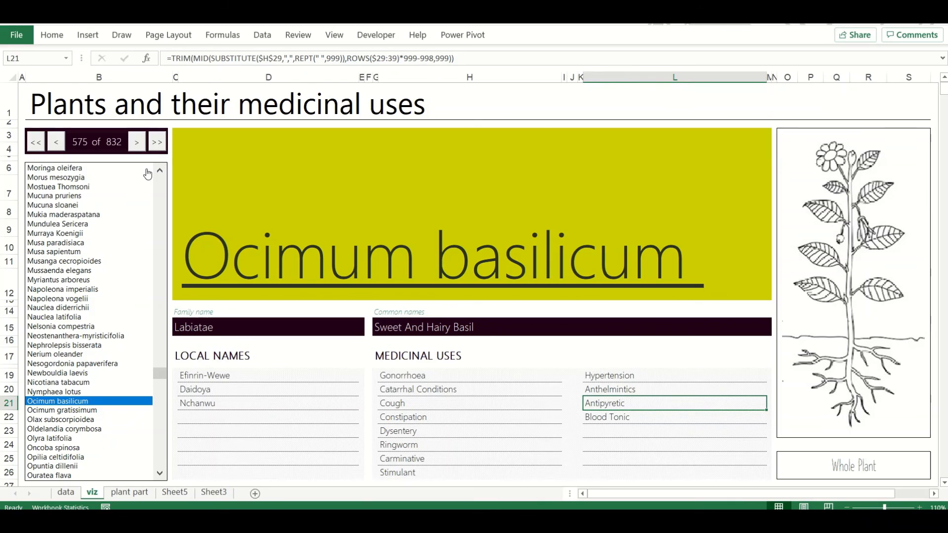
In the colorPlant macro, duplicate the Bark If block below itself and change the copy's search text to WholePlant
{"action": "key", "text": "alt+F11"}
{"action": "left_click_drag", "start_coordinate": [183, 429], "coordinate": [152, 389]}
{"action": "key", "text": "ctrl+c"}
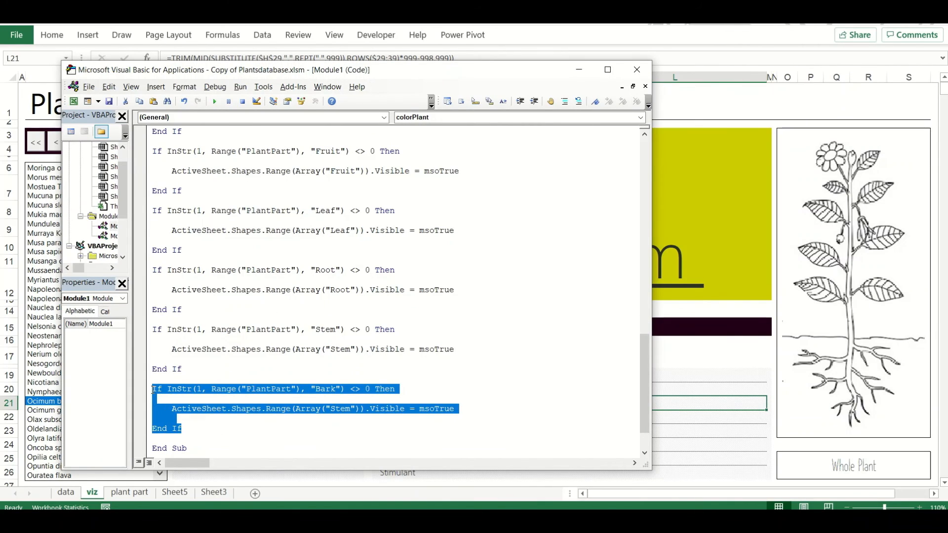
{"action": "key", "text": "Right"}
{"action": "key", "text": "Return"}
{"action": "key", "text": "Return"}
{"action": "key", "text": "ctrl+v"}
{"action": "double_click", "coordinate": [330, 409]}
{"action": "key", "text": "BackSpace"}
{"action": "type", "text": "WholePlant"}
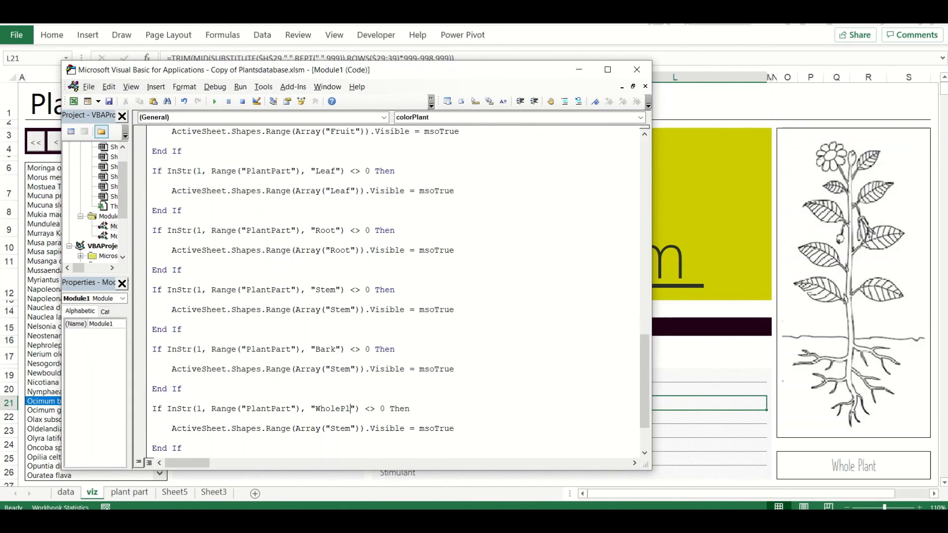
Replace the WholePlant block's Stem line with copies of the six shape visibility lines from the start of the macro
{"action": "left_click_drag", "start_coordinate": [456, 251], "coordinate": [171, 250]}
{"action": "scroll", "coordinate": [296, 251], "scroll_direction": "up", "scroll_amount": 9}
{"action": "left_click_drag", "start_coordinate": [442, 241], "coordinate": [150, 192]}
{"action": "scroll", "coordinate": [271, 274], "scroll_direction": "down", "scroll_amount": 11}
{"action": "left_click_drag", "start_coordinate": [459, 359], "coordinate": [171, 359]}
{"action": "key", "text": "ctrl+v"}
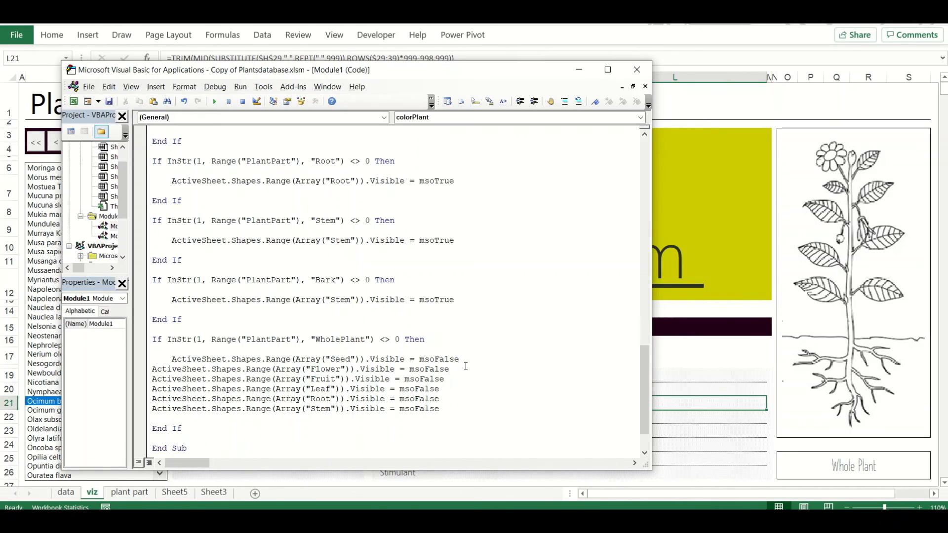
Change msoFalse to msoTrue in the six visibility lines of the WholePlant block
{"action": "type", "text": "e"}
{"action": "key", "text": "Down"}
{"action": "key", "text": "BackSpace"}
{"action": "key", "text": "BackSpace"}
{"action": "key", "text": "BackSpace"}
{"action": "key", "text": "BackSpace"}
{"action": "key", "text": "BackSpace"}
{"action": "key", "text": "BackSpace"}
{"action": "key", "text": "BackSpace"}
{"action": "type", "text": "true"}
{"action": "key", "text": "Down"}
{"action": "key", "text": "Down"}
{"action": "key", "text": "BackSpace"}
{"action": "key", "text": "BackSpace"}
{"action": "key", "text": "BackSpace"}
{"action": "key", "text": "BackSpace"}
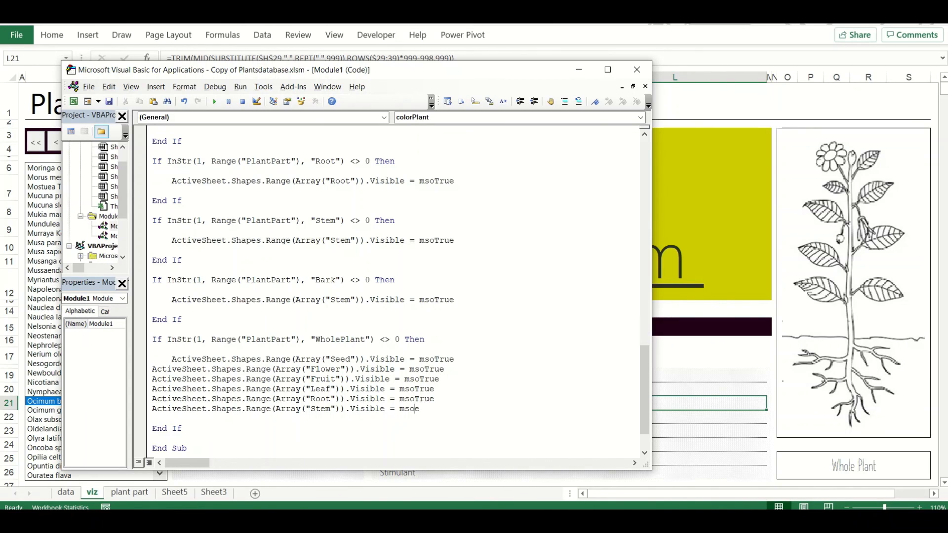
Indent the Flower, Fruit, Leaf, Root and Stem lines in the WholePlant block to align with the Seed line
{"action": "key", "text": "Tab"}
{"action": "left_click", "coordinate": [152, 369]}
{"action": "key", "text": "Tab"}
{"action": "left_click", "coordinate": [152, 379]}
{"action": "key", "text": "Tab"}
{"action": "left_click", "coordinate": [152, 389]}
{"action": "key", "text": "Tab"}
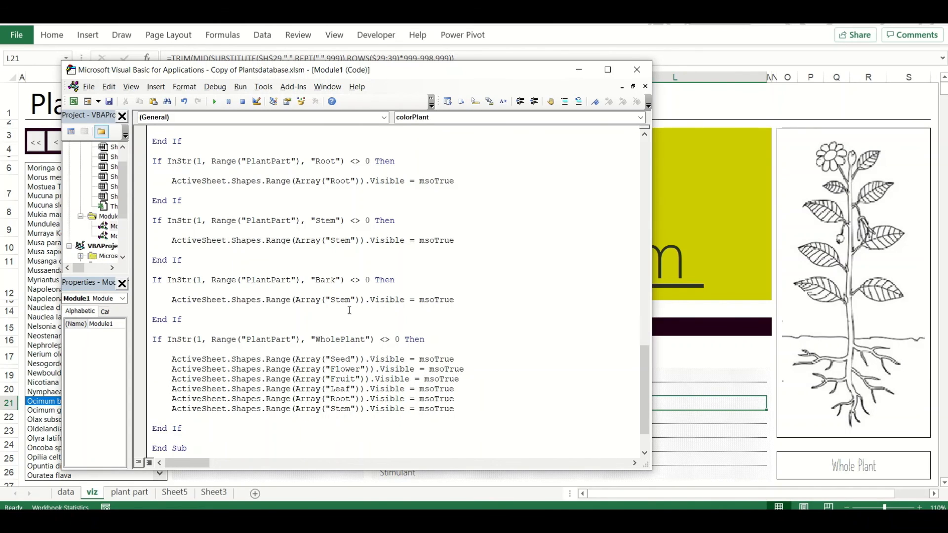
Return to the viz sheet and advance through further plant records to check the highlighting with the extended macro
{"action": "left_click", "coordinate": [688, 194]}
{"action": "left_click", "coordinate": [136, 142]}
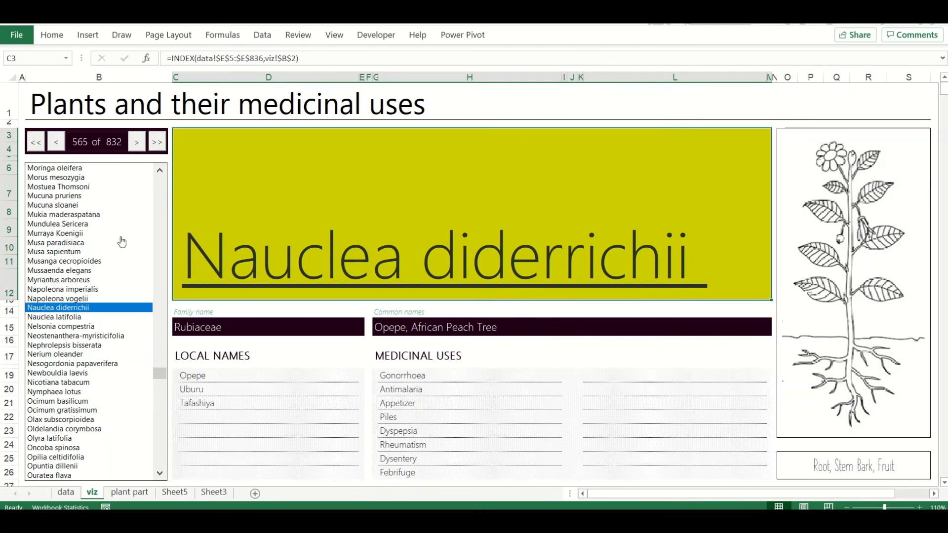
{"action": "left_click", "coordinate": [137, 143]}
{"action": "left_click", "coordinate": [137, 143]}
{"action": "left_click", "coordinate": [136, 143]}
{"action": "left_click", "coordinate": [137, 143]}
{"action": "left_click", "coordinate": [137, 143]}
{"action": "left_click", "coordinate": [136, 144]}
{"action": "left_click", "coordinate": [137, 143]}
{"action": "left_click", "coordinate": [136, 143]}
{"action": "left_click", "coordinate": [137, 144]}
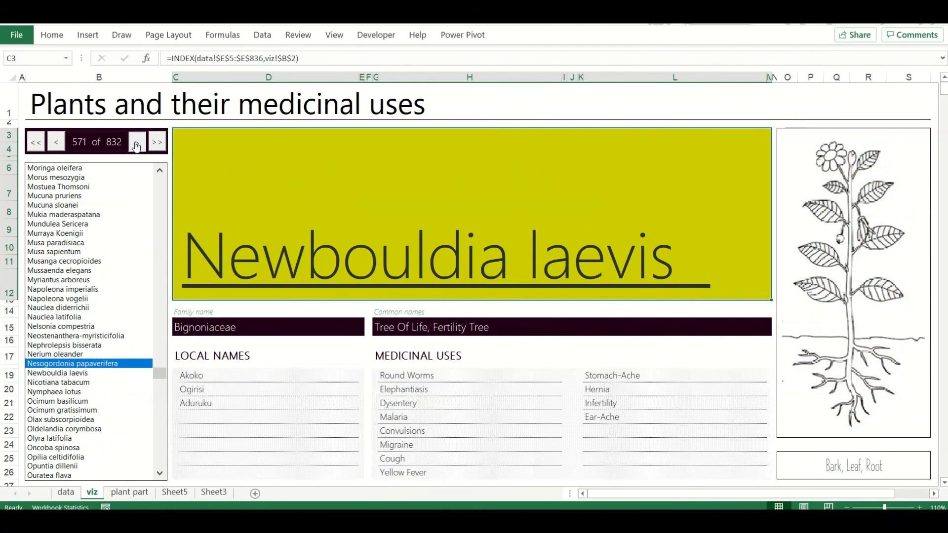
{"action": "left_click", "coordinate": [136, 143]}
{"action": "left_click", "coordinate": [137, 143]}
{"action": "left_click", "coordinate": [137, 143]}
{"action": "left_click", "coordinate": [136, 143]}
{"action": "left_click", "coordinate": [136, 143]}
{"action": "left_click", "coordinate": [137, 143]}
{"action": "left_click", "coordinate": [137, 143]}
{"action": "left_click", "coordinate": [137, 143]}
{"action": "left_click", "coordinate": [136, 143]}
{"action": "left_click", "coordinate": [137, 143]}
{"action": "left_click", "coordinate": [137, 144]}
{"action": "left_click", "coordinate": [136, 143]}
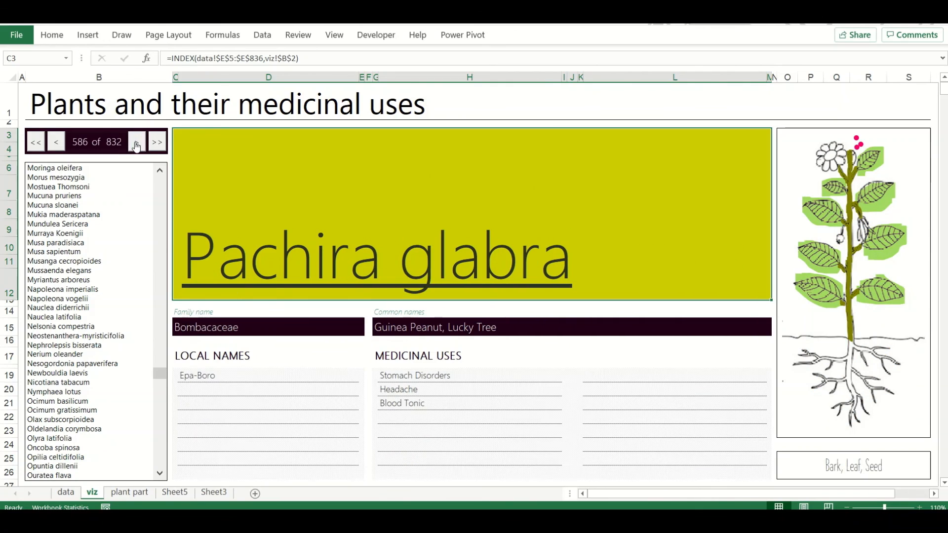
{"action": "left_click", "coordinate": [137, 143]}
{"action": "left_click", "coordinate": [136, 143]}
{"action": "left_click", "coordinate": [729, 311]}
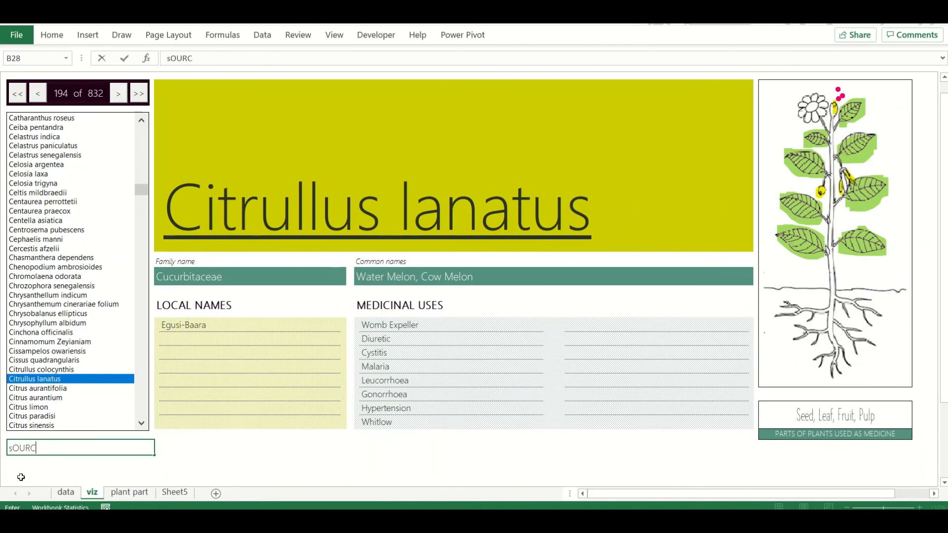
Enter the note "Source data by BETSAM (circa 2007)" in cell B28 below the plant list
{"action": "type", "text": "E data by BETSA"}
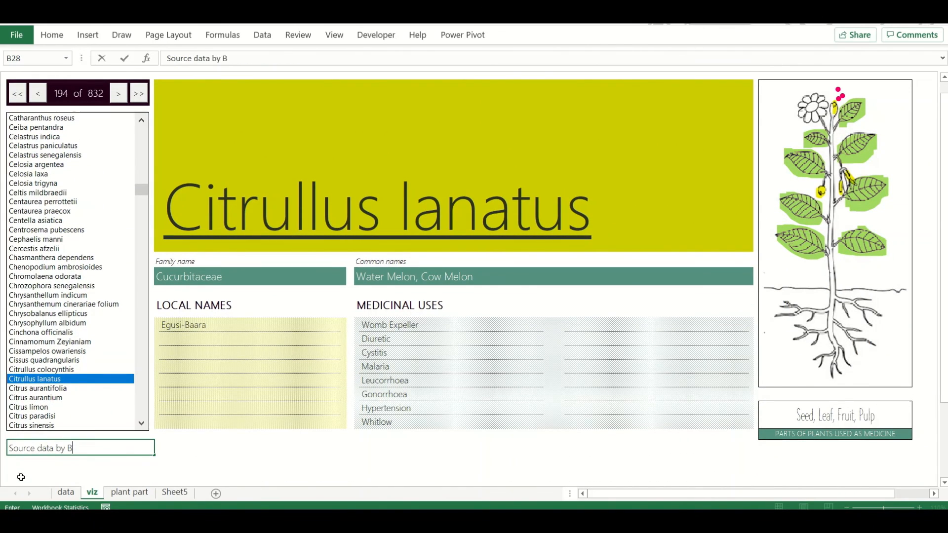
{"action": "type", "text": "M (C"}
{"action": "key", "text": "BackSpace"}
{"action": "type", "text": "circa 2007)"}
{"action": "key", "text": "Return"}
{"action": "key", "text": "Up"}
{"action": "key", "text": "Down"}
{"action": "key", "text": "Down"}
{"action": "key", "text": "Down"}
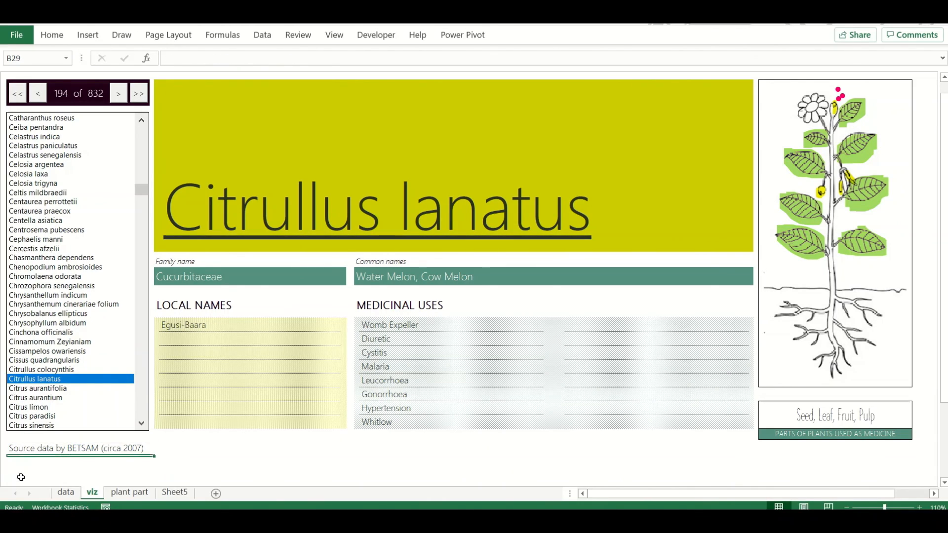
Italicize the source data note below the plant list
{"action": "key", "text": "Up"}
{"action": "key", "text": "Up"}
{"action": "key", "text": "Up"}
{"action": "key", "text": "ctrl+i"}
Hide the formula bar and select the empty cell below the local names list
{"action": "key", "text": "Down"}
{"action": "key", "text": "Down"}
{"action": "key", "text": "Down"}
{"action": "key", "text": "Down"}
{"action": "key", "text": "Down"}
{"action": "key", "text": "Down"}
{"action": "key", "text": "Down"}
{"action": "key", "text": "Down"}
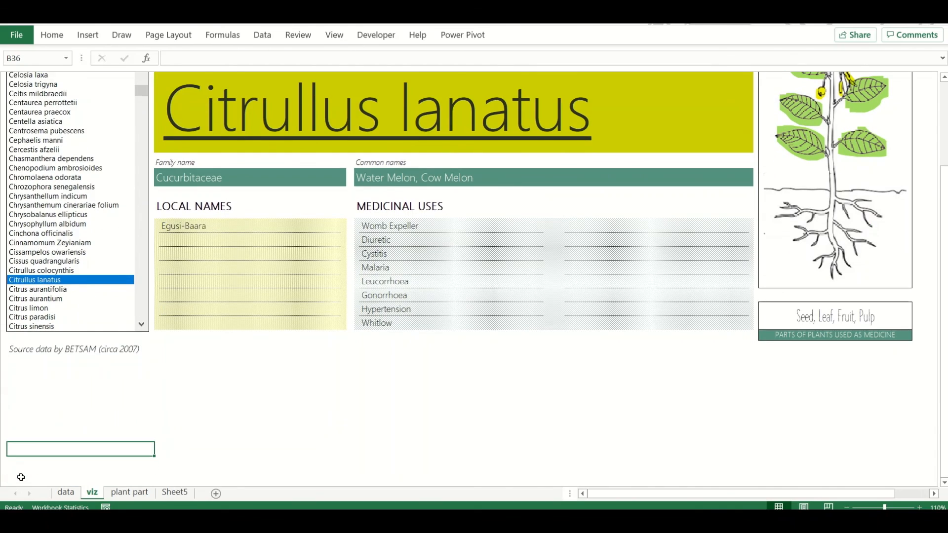
{"action": "key", "text": "ctrl+Up"}
{"action": "key", "text": "ctrl+Up"}
{"action": "key", "text": "ctrl+Up"}
{"action": "key", "text": "Down"}
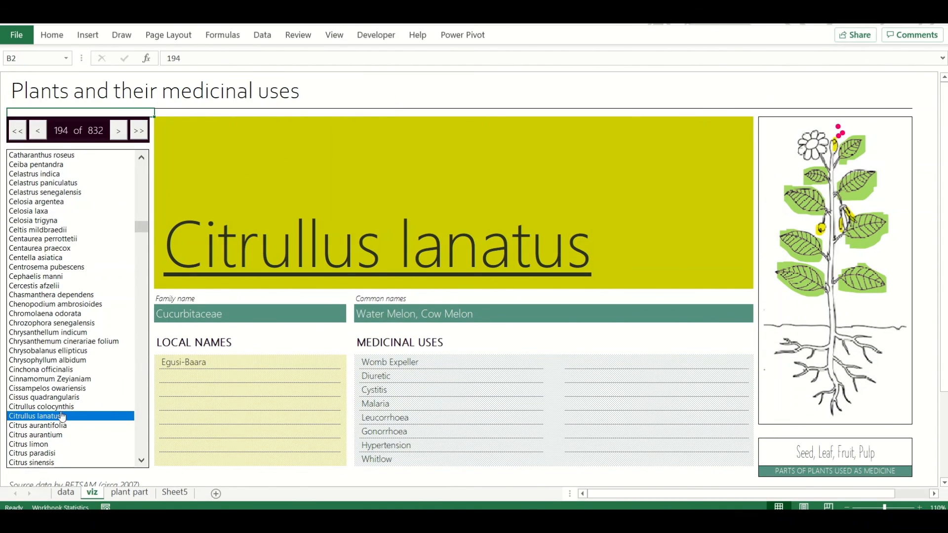
{"action": "left_click", "coordinate": [334, 35]}
{"action": "left_click", "coordinate": [341, 59]}
{"action": "left_click", "coordinate": [299, 447]}
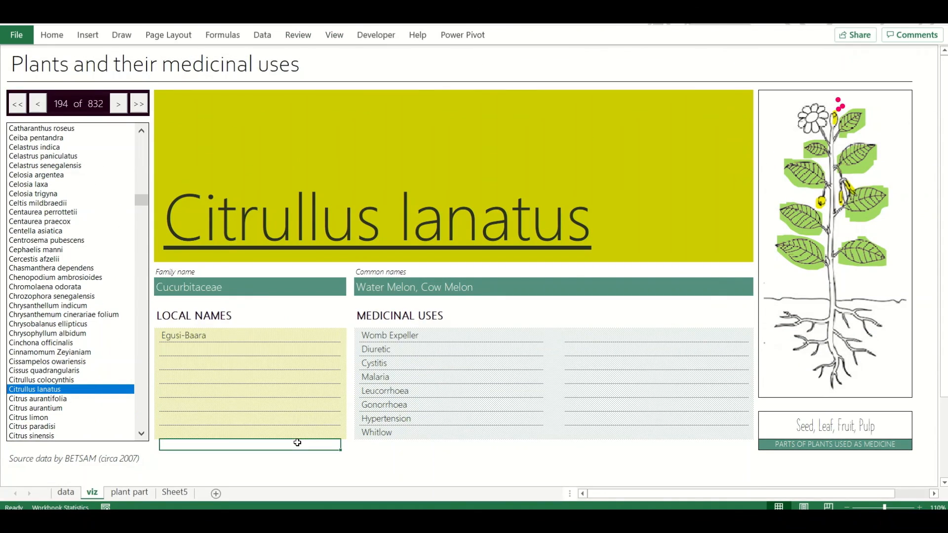
Choose Celosia laxa and Chrysobalanus ellipticus in the plant list to check their details and highlighted parts
{"action": "left_click", "coordinate": [58, 185]}
{"action": "left_click", "coordinate": [68, 325]}
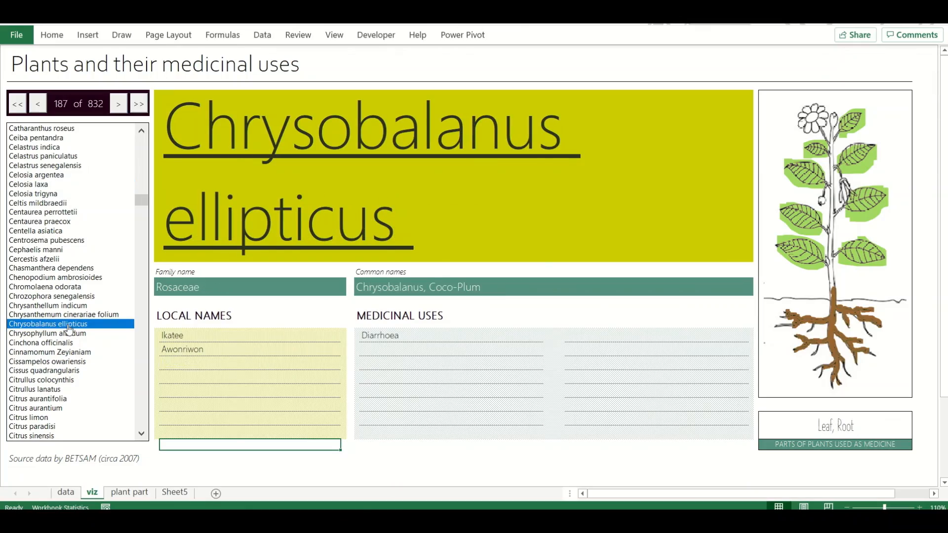